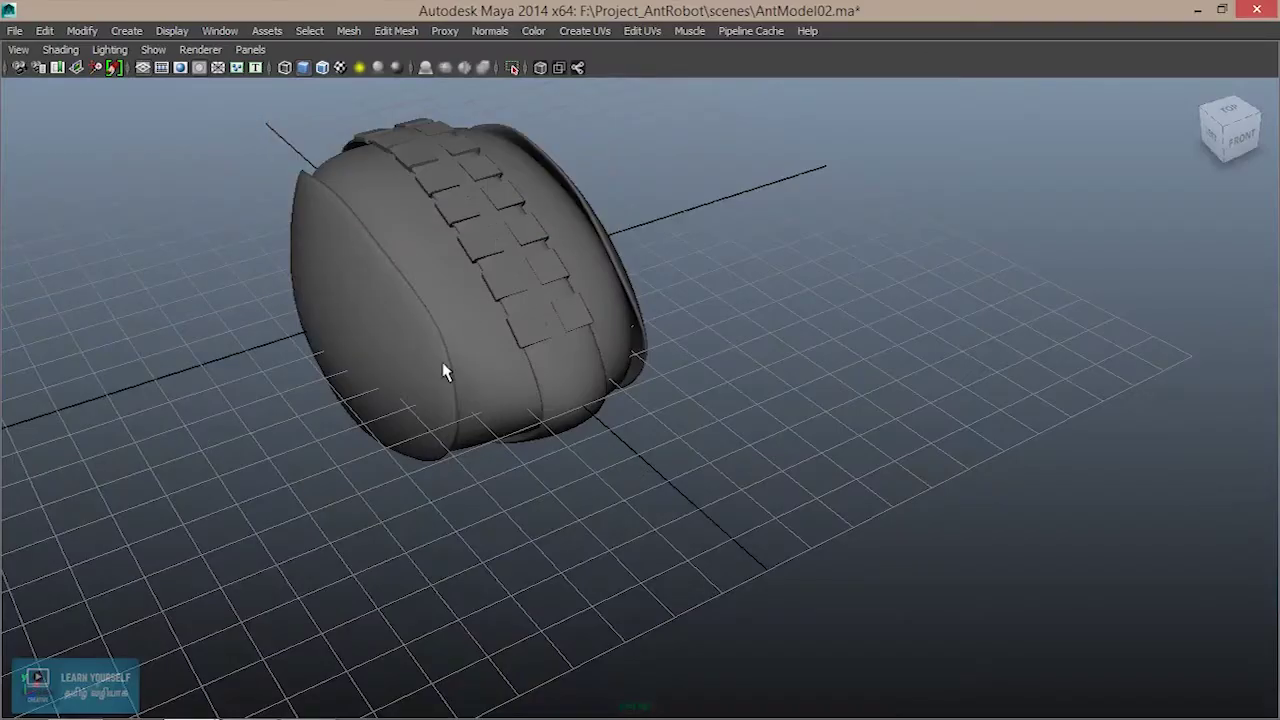
Tumble the view around the ant body, then open the Create menu's polygon primitives.
mouse_move(437, 378)
alt+mouse_down()
mouse_move(443, 414)
mouse_move(666, 477)
mouse_move(509, 423)
mouse_move(633, 419)
alt+mouse_up()
mouse_move(528, 480)
alt+mouse_down()
mouse_move(674, 486)
mouse_move(620, 533)
alt+mouse_up()
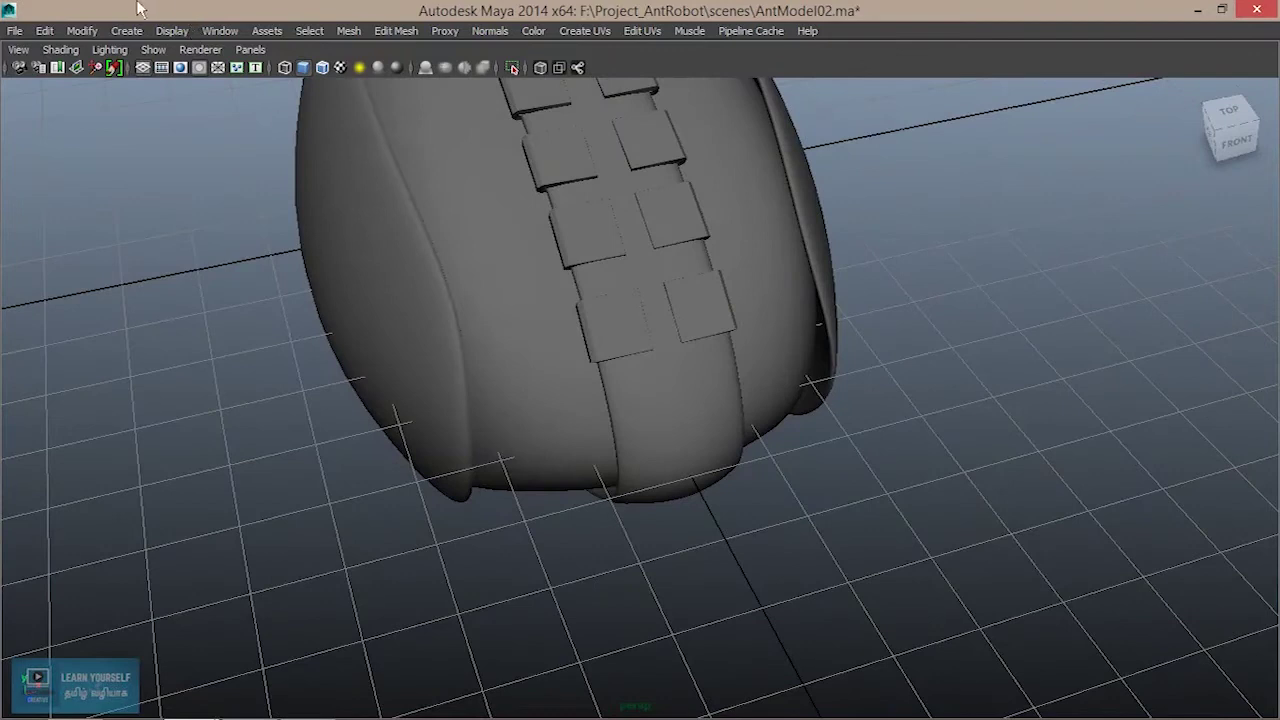
click(127, 30)
mouse_move(170, 76)
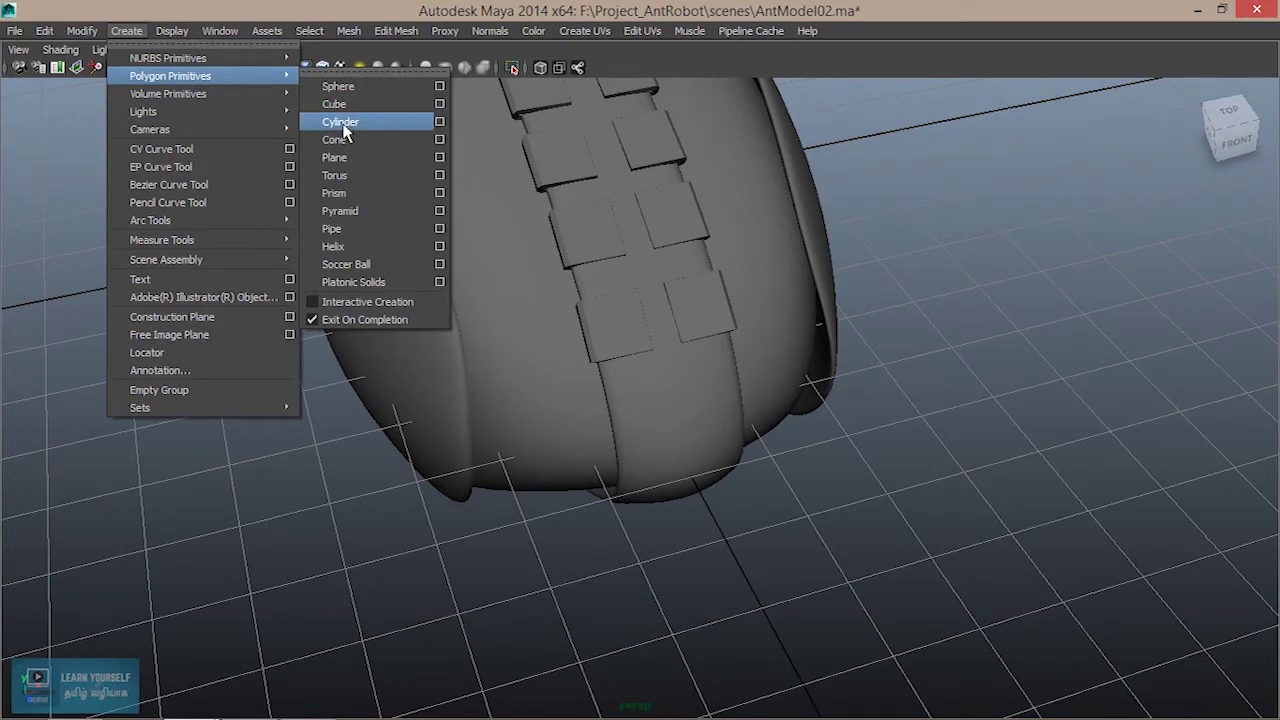
Create a polygon cylinder, pull it out of the ant body and scale it down.
click(350, 126)
scroll(556, 371, down, 3)
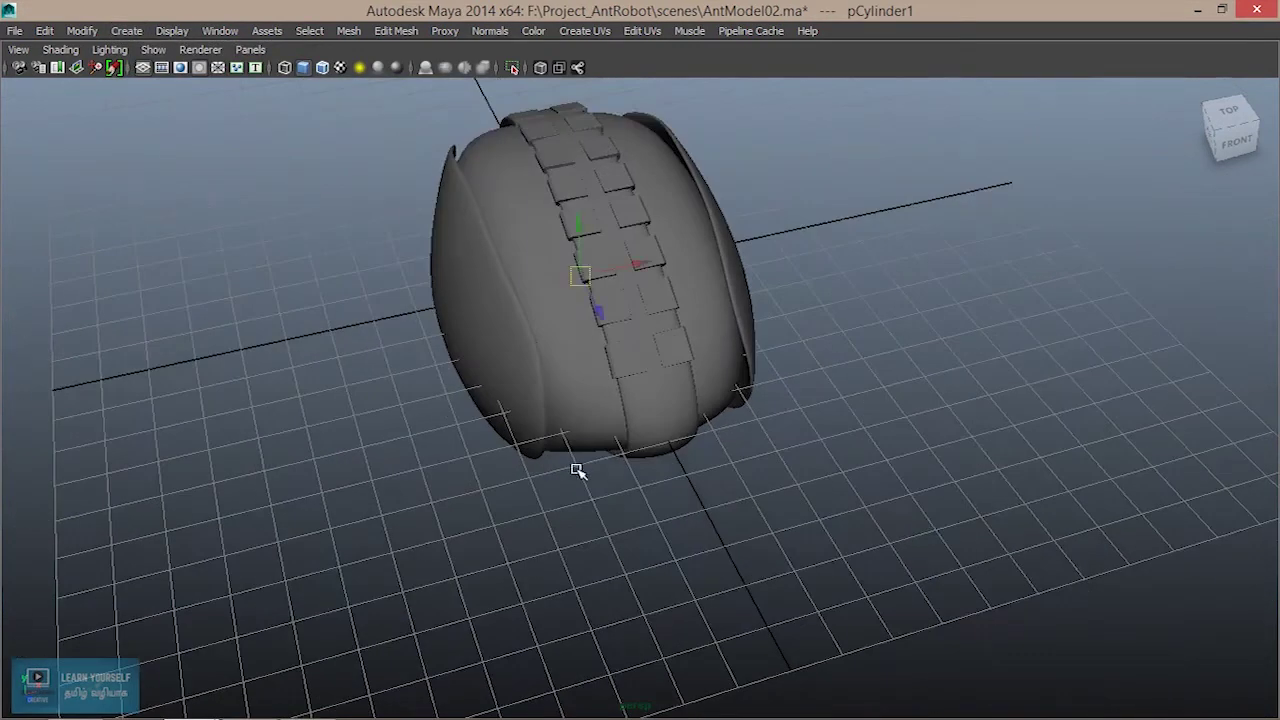
mouse_move(596, 403)
alt+mouse_down()
mouse_move(531, 348)
mouse_move(780, 417)
mouse_move(660, 488)
mouse_move(681, 437)
alt+mouse_up()
alt+right_drag(706, 414, 837, 460)
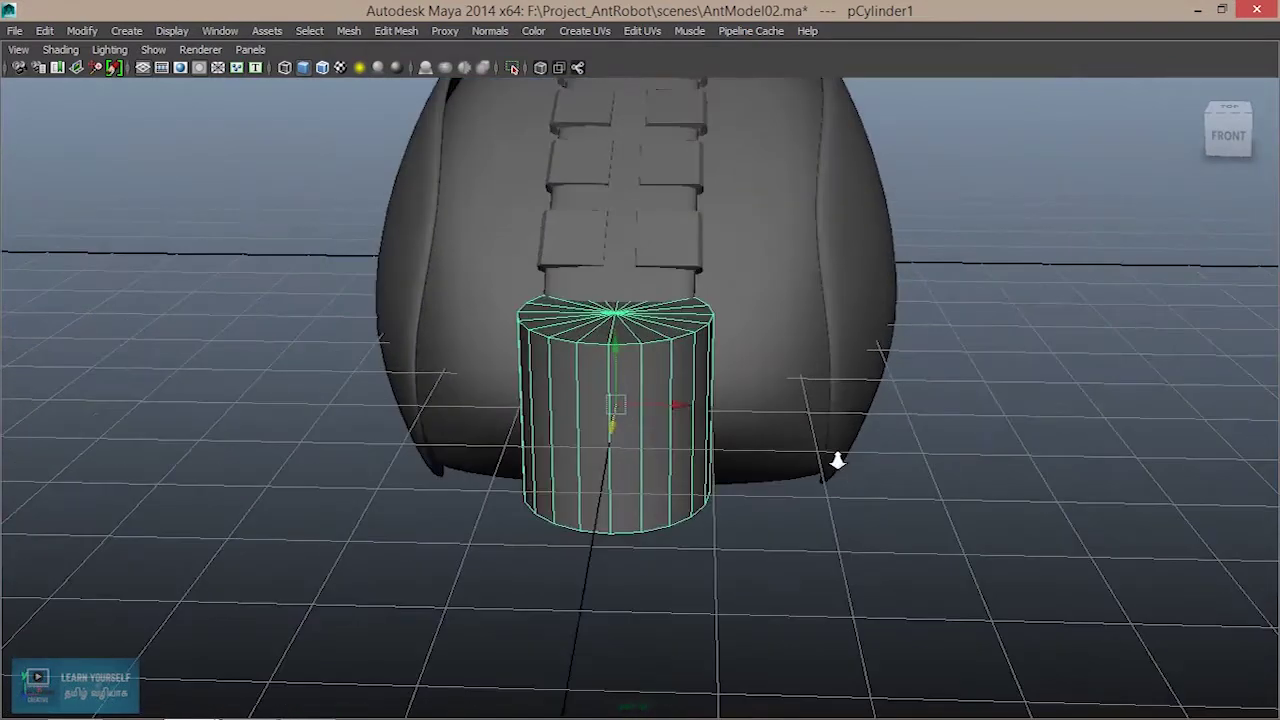
key(r)
drag(622, 408, 543, 403)
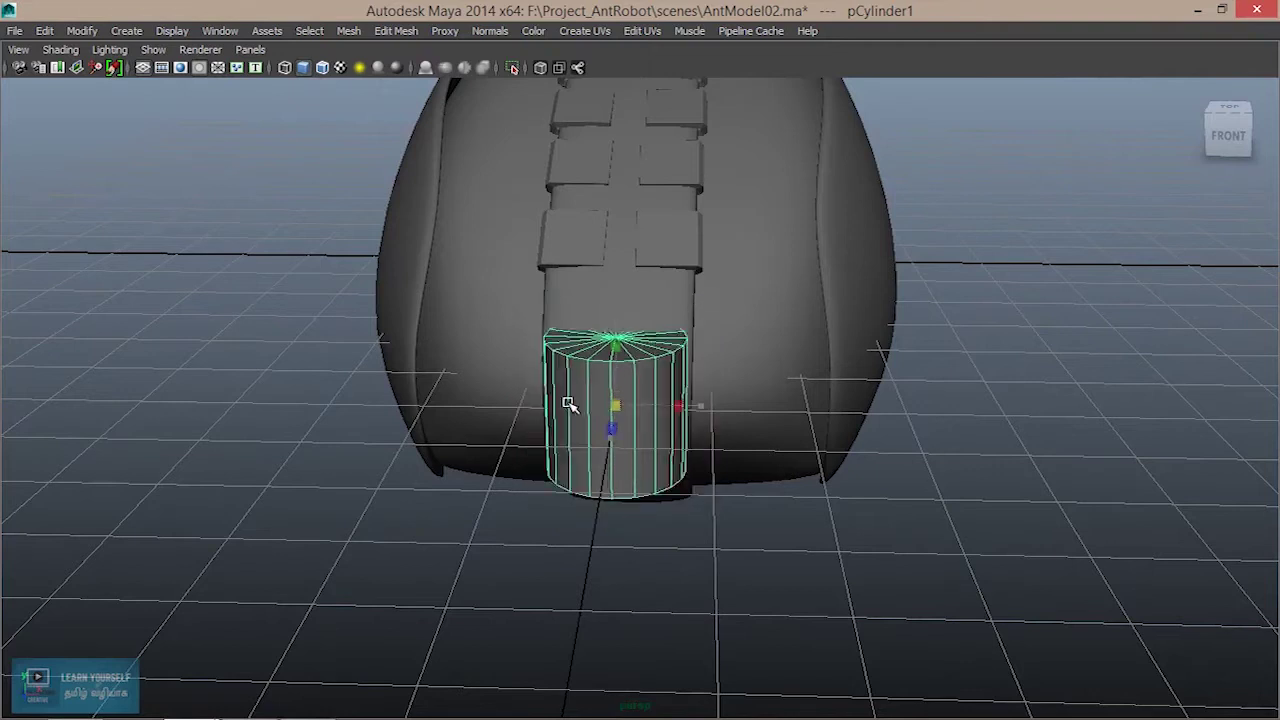
Slide and raise pCylinder1 to the shell's lower edge, then open its Attribute Editor.
click(676, 425)
click(625, 427)
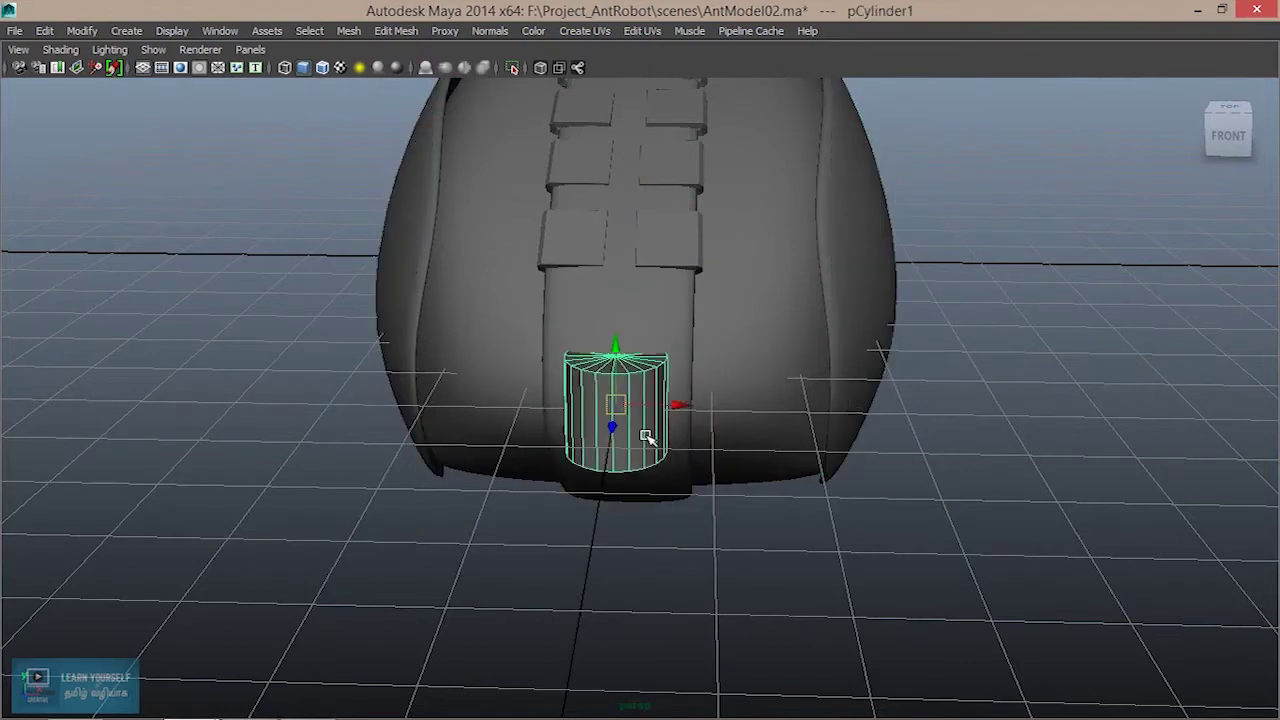
drag(680, 407, 810, 420)
mouse_move(724, 444)
alt+mouse_down()
mouse_move(706, 443)
mouse_move(858, 444)
mouse_move(833, 410)
mouse_move(850, 420)
alt+mouse_up()
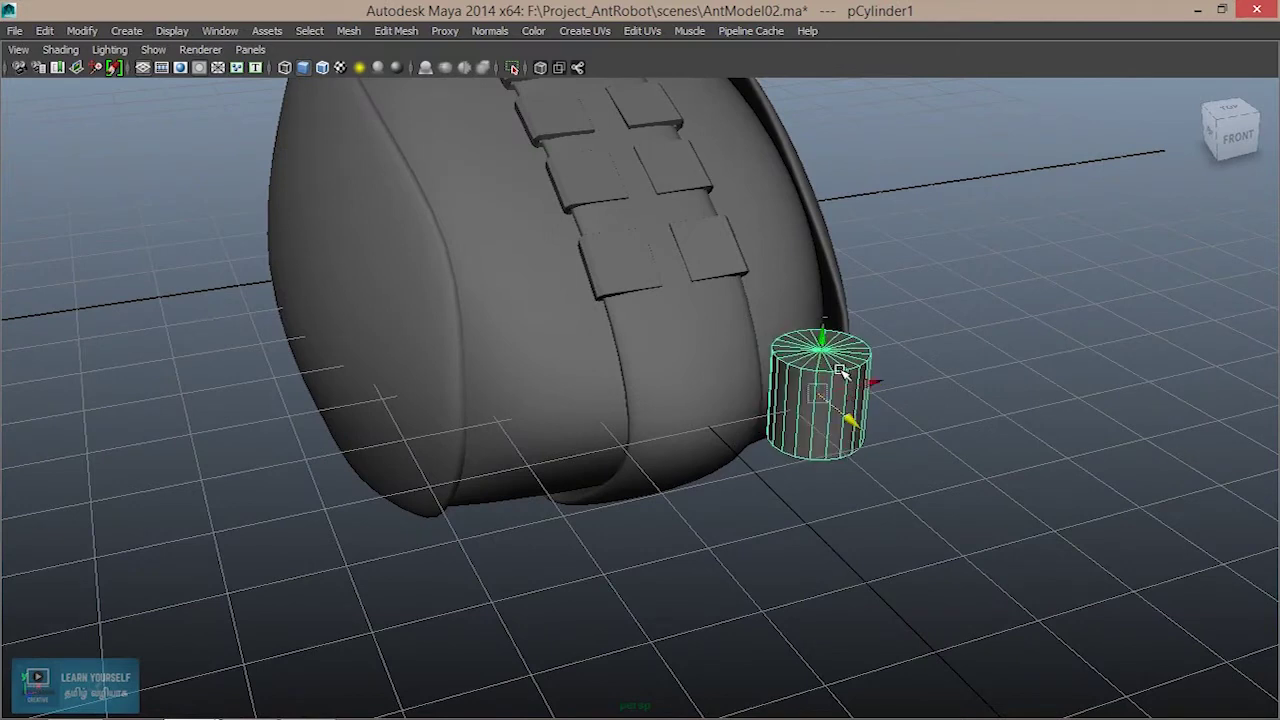
mouse_move(820, 335)
mouse_down()
mouse_move(823, 322)
mouse_move(771, 450)
mouse_up()
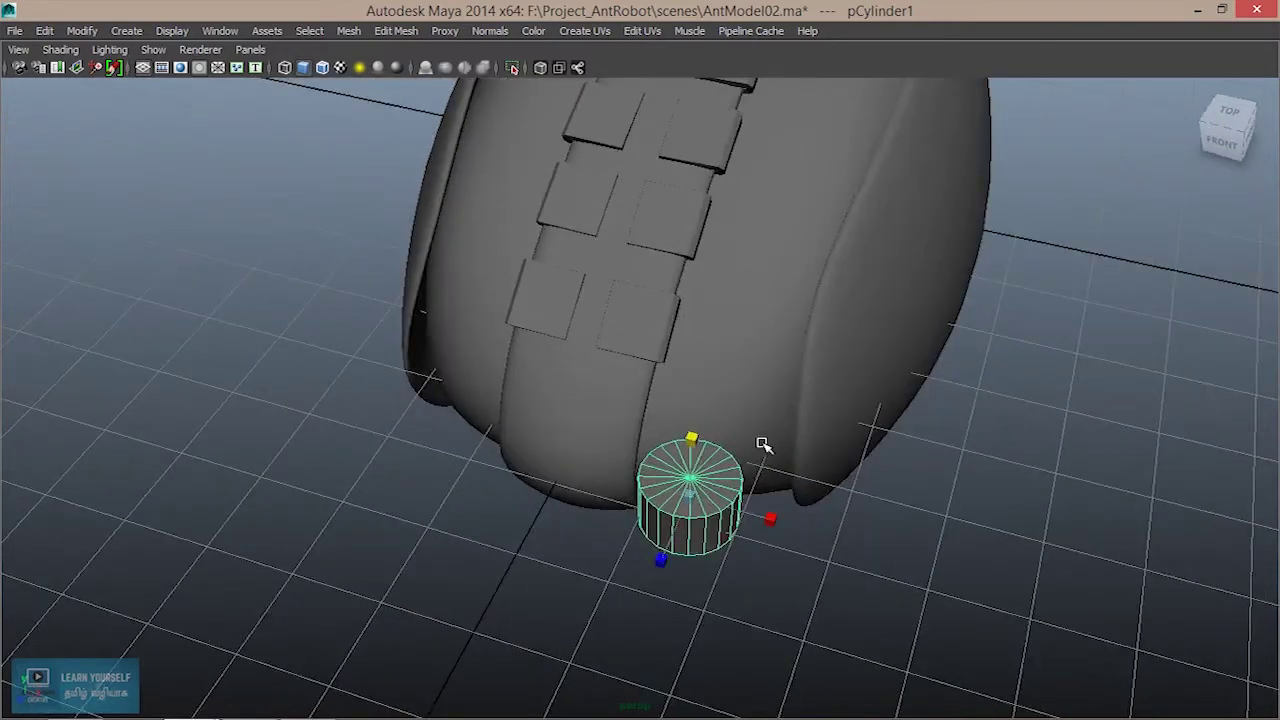
alt+drag(680, 513, 757, 486)
alt+right_drag(757, 486, 894, 491)
alt+middle_drag(894, 491, 677, 500)
alt+drag(677, 500, 803, 474)
key(ctrl+a)
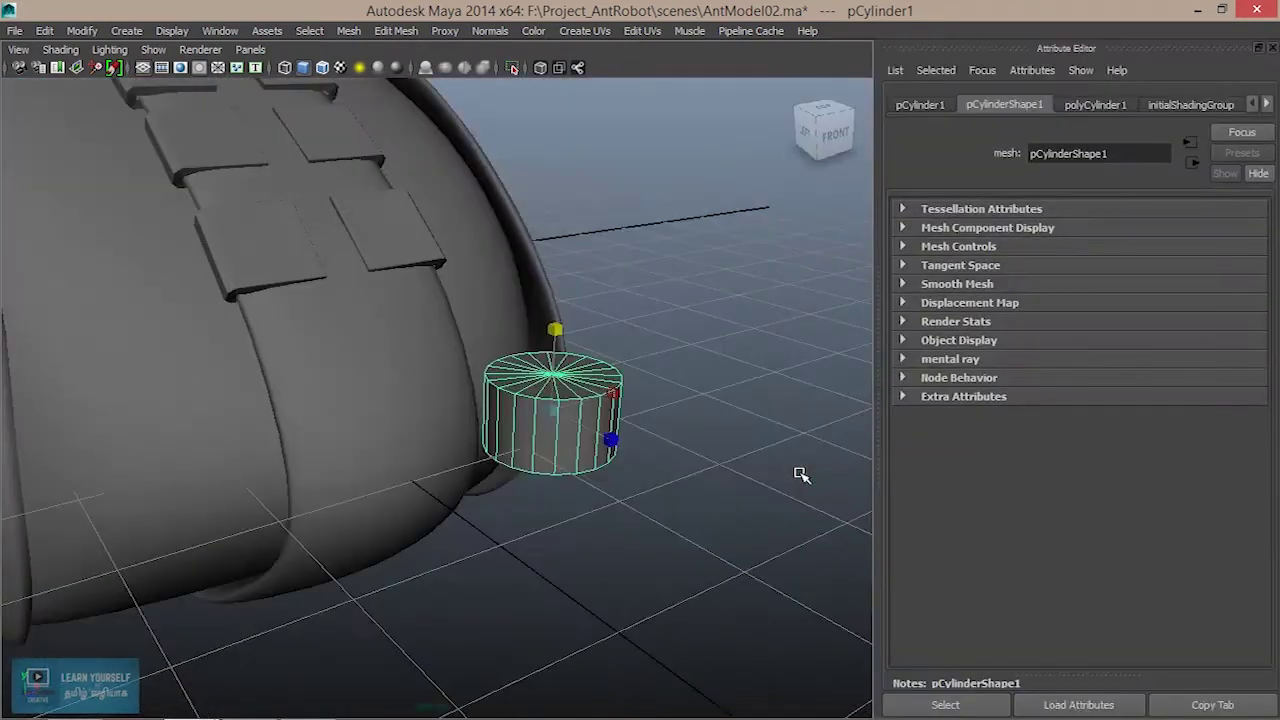
Set the polyCylinder1 Subdivisions Axis to 10.
key(ctrl+a)
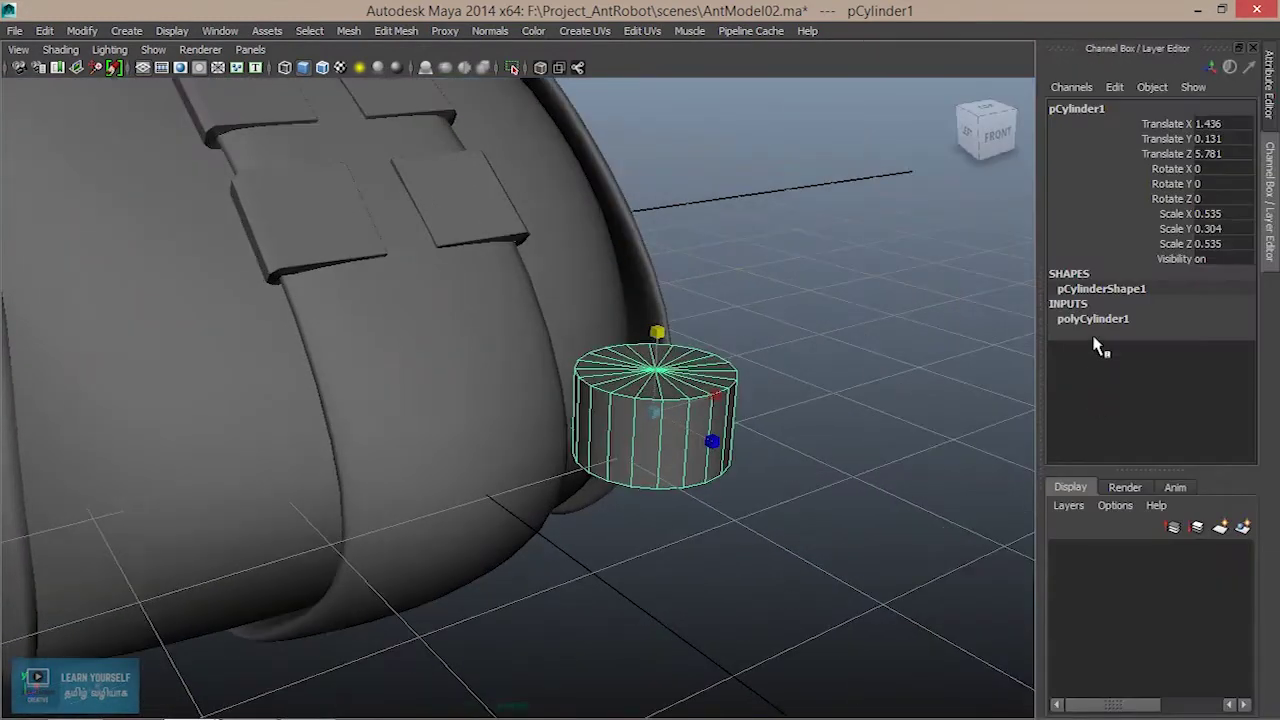
click(1093, 319)
click(1178, 369)
middle_drag(914, 417, 785, 430)
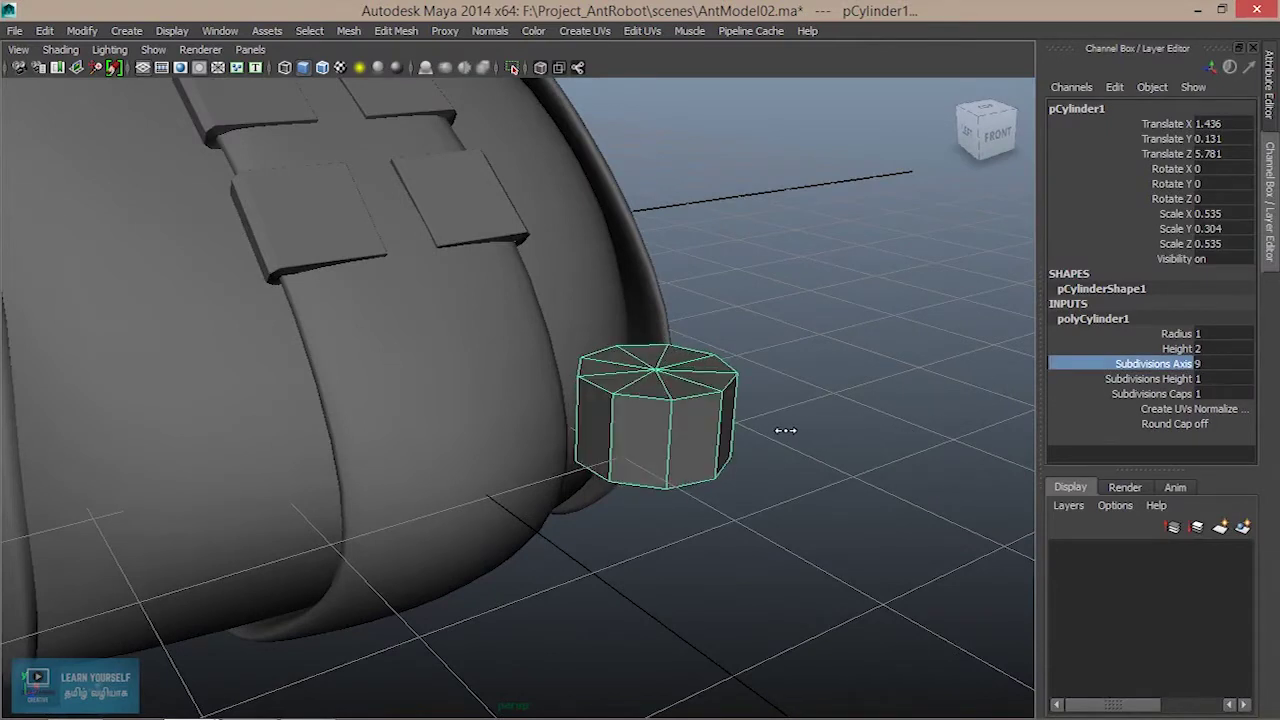
mouse_move(785, 430)
alt+mouse_down()
mouse_move(654, 526)
mouse_move(660, 507)
alt+mouse_up()
Nudge the cylinder outward to Translate X 1.75, Z 5.805.
scroll(634, 509, up, 2)
scroll(609, 494, up, 2)
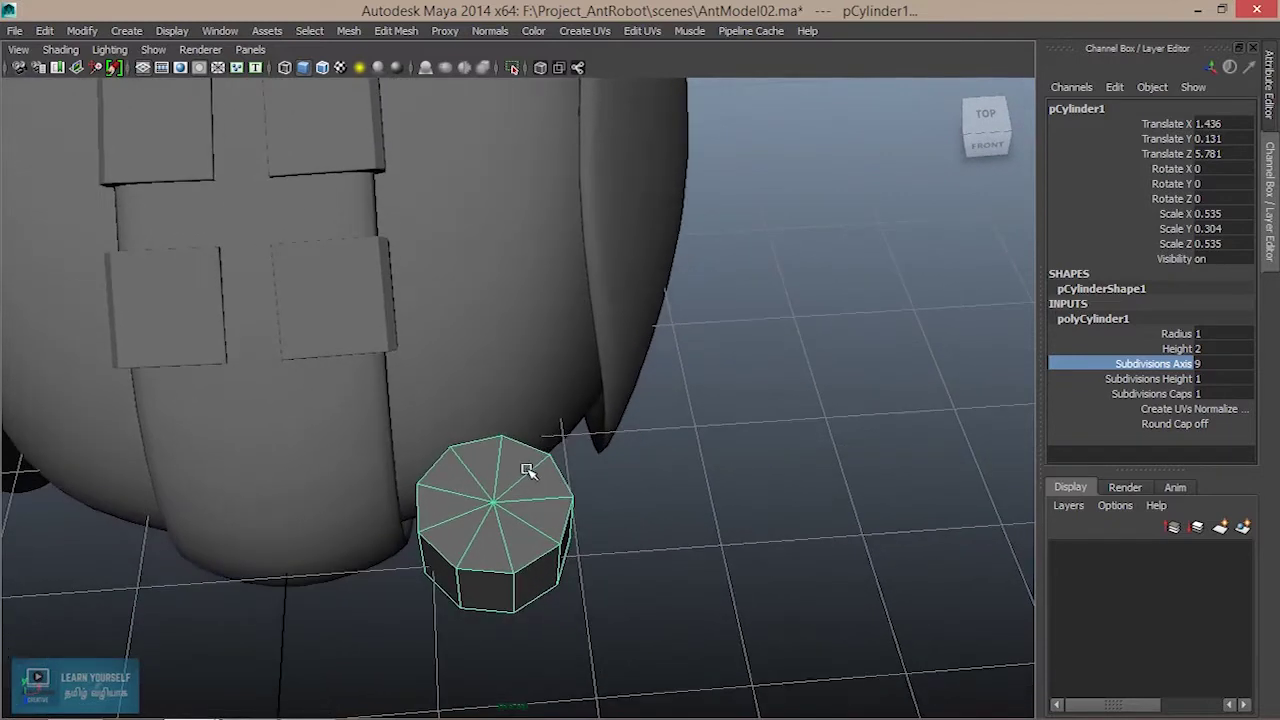
scroll(531, 466, up, 2)
mouse_move(615, 512)
alt+middle_down()
mouse_move(643, 476)
mouse_move(699, 481)
alt+middle_up()
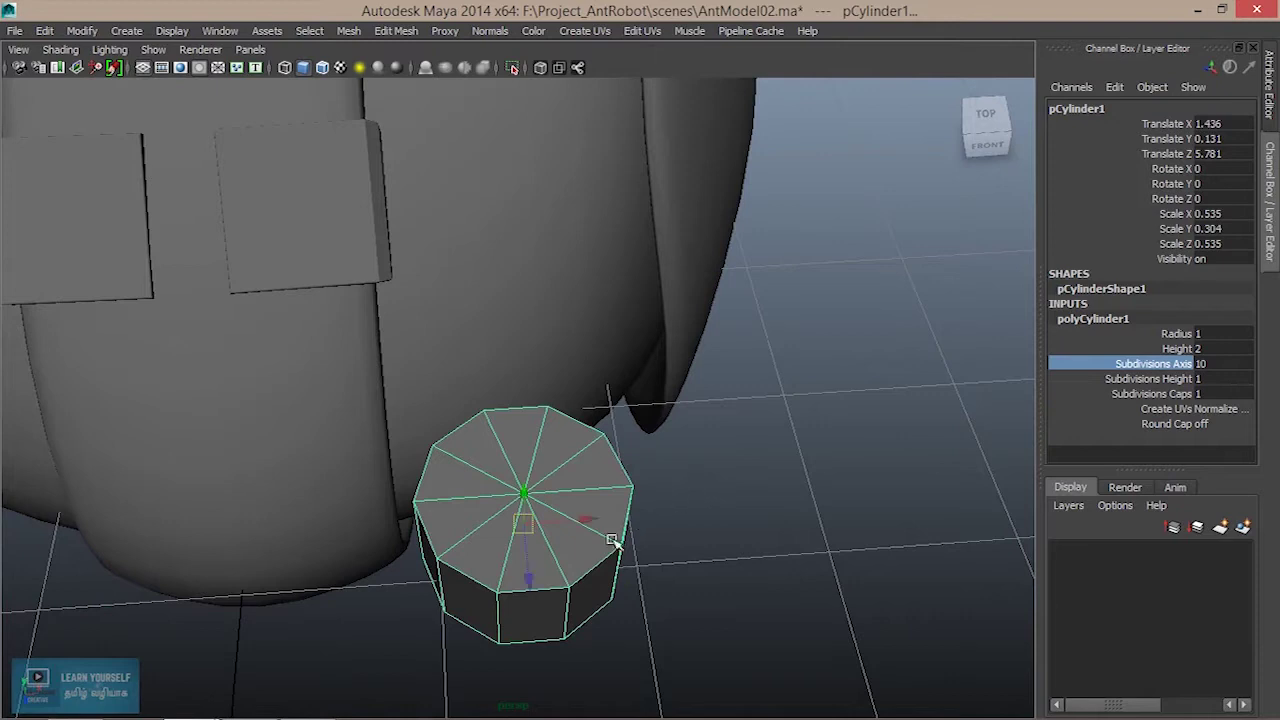
drag(529, 578, 568, 578)
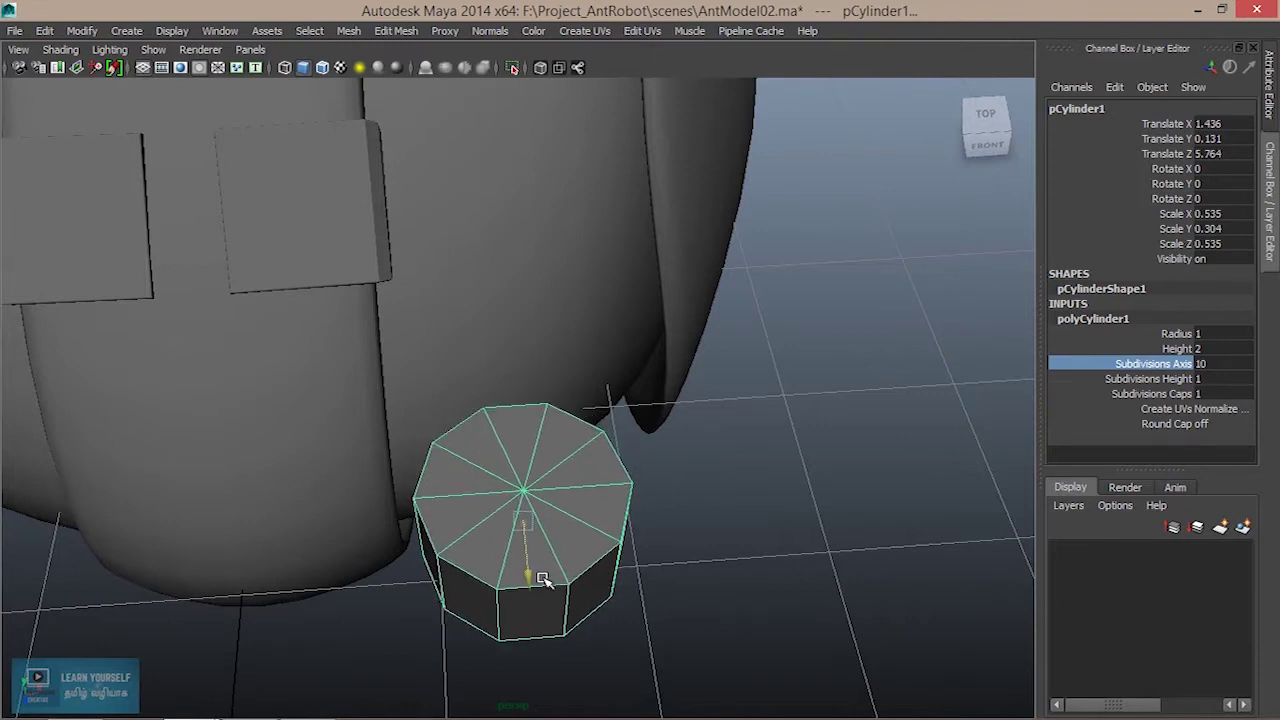
drag(597, 529, 649, 517)
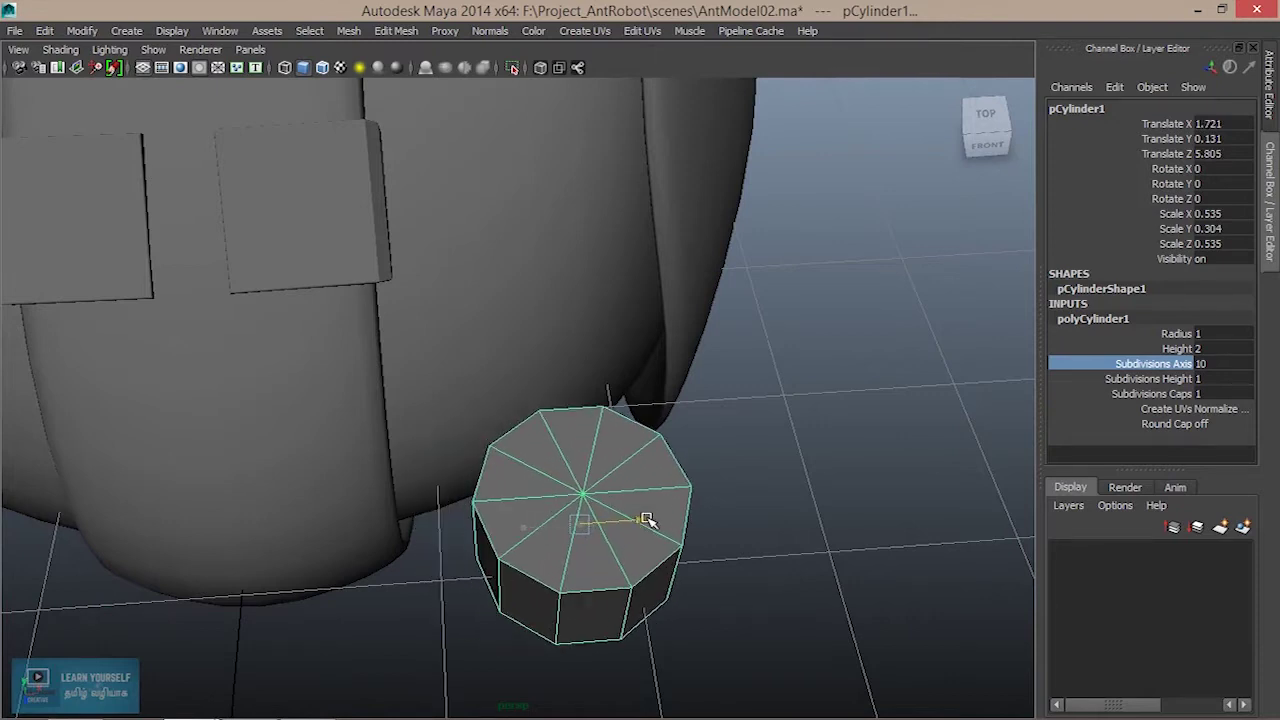
mouse_move(534, 523)
alt+mouse_down()
mouse_move(659, 532)
mouse_move(679, 468)
alt+mouse_up()
mouse_move(685, 428)
right_down()
mouse_move(657, 330)
mouse_move(681, 318)
right_up()
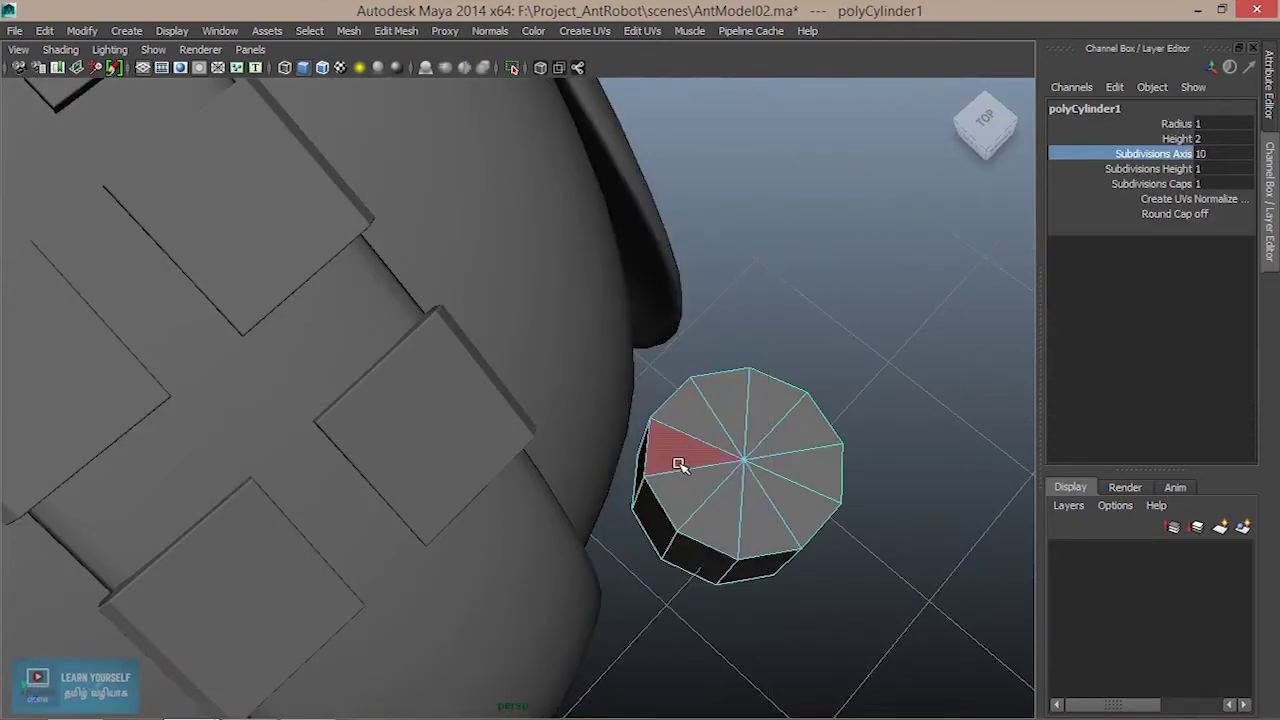
Select two adjacent side faces of the cylinder and extrude them outward along local Z.
alt+drag(680, 460, 690, 428)
drag(652, 386, 663, 423)
key(w)
mouse_move(745, 521)
alt+mouse_down()
mouse_move(617, 523)
mouse_move(700, 520)
alt+mouse_up()
click(399, 31)
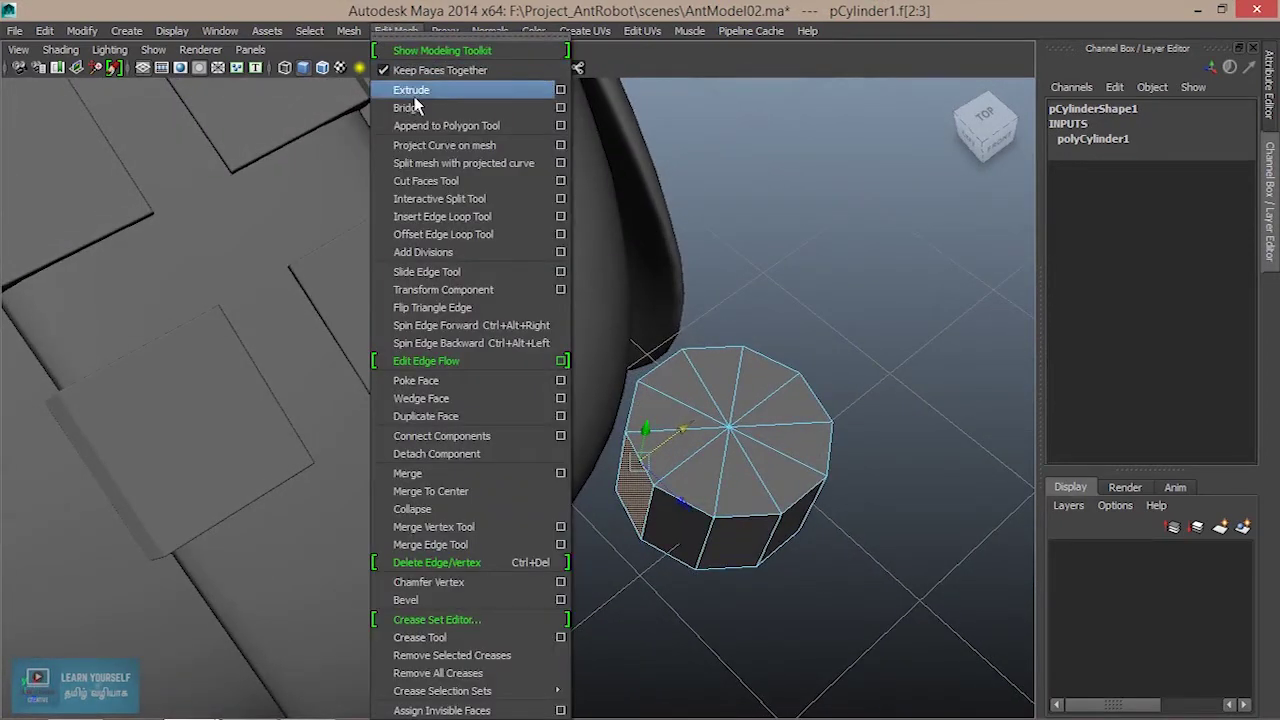
click(438, 90)
mouse_move(566, 423)
mouse_down()
mouse_move(466, 424)
mouse_move(569, 543)
mouse_move(537, 503)
mouse_move(655, 416)
mouse_move(537, 412)
mouse_up()
Move the cylinder back to X 2.006, Z 5.312 and scale it to 0.333/0.189/0.333.
key(4)
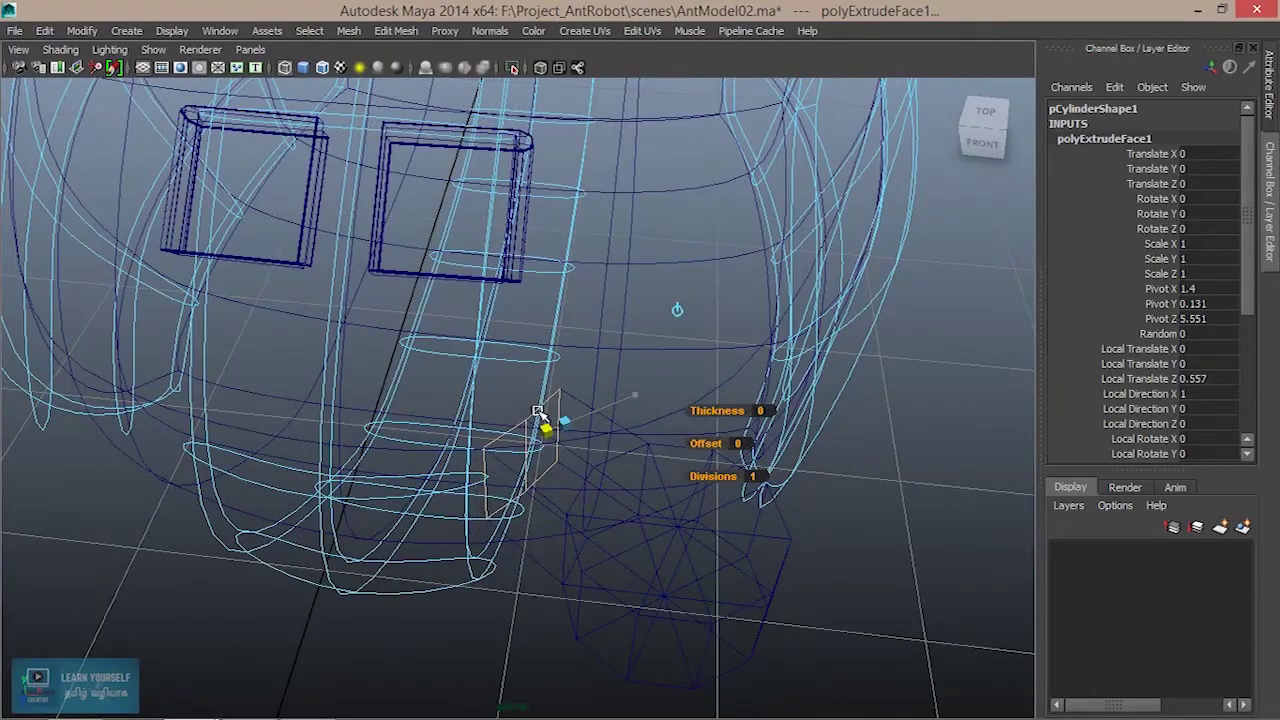
mouse_move(609, 480)
alt+mouse_down()
mouse_move(694, 451)
mouse_move(640, 466)
mouse_move(732, 530)
alt+mouse_up()
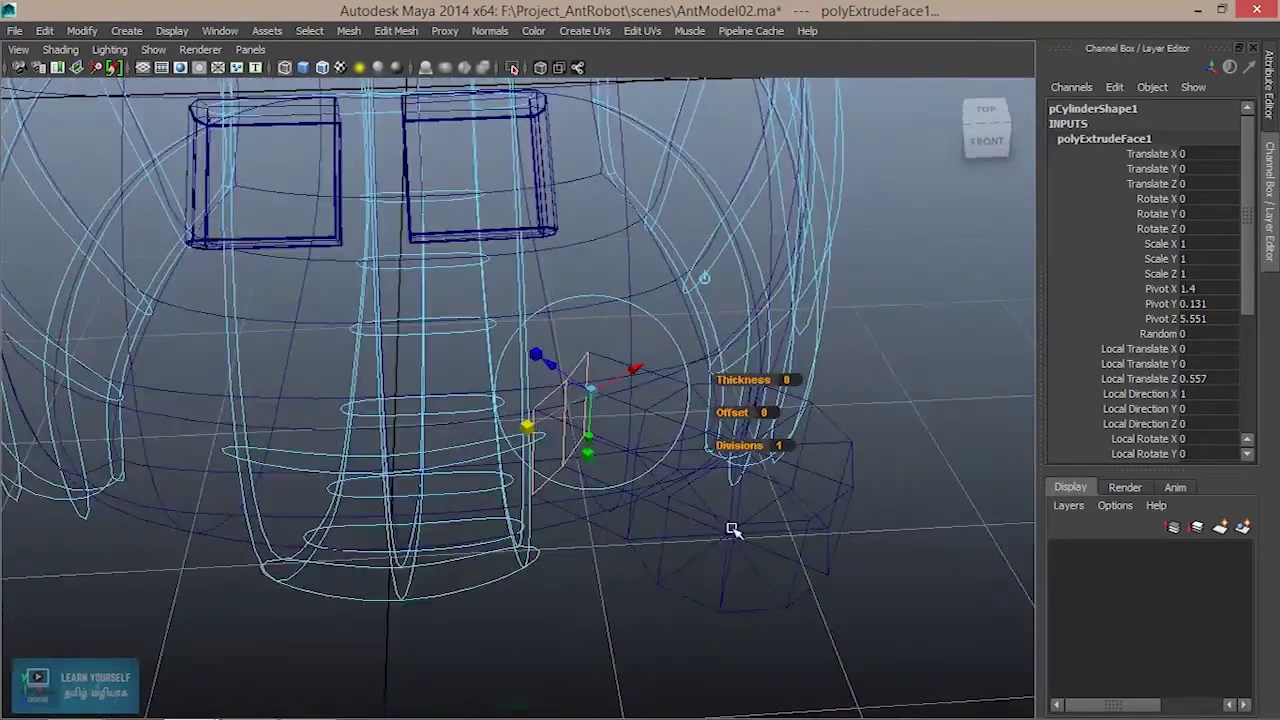
right_drag(732, 530, 808, 248)
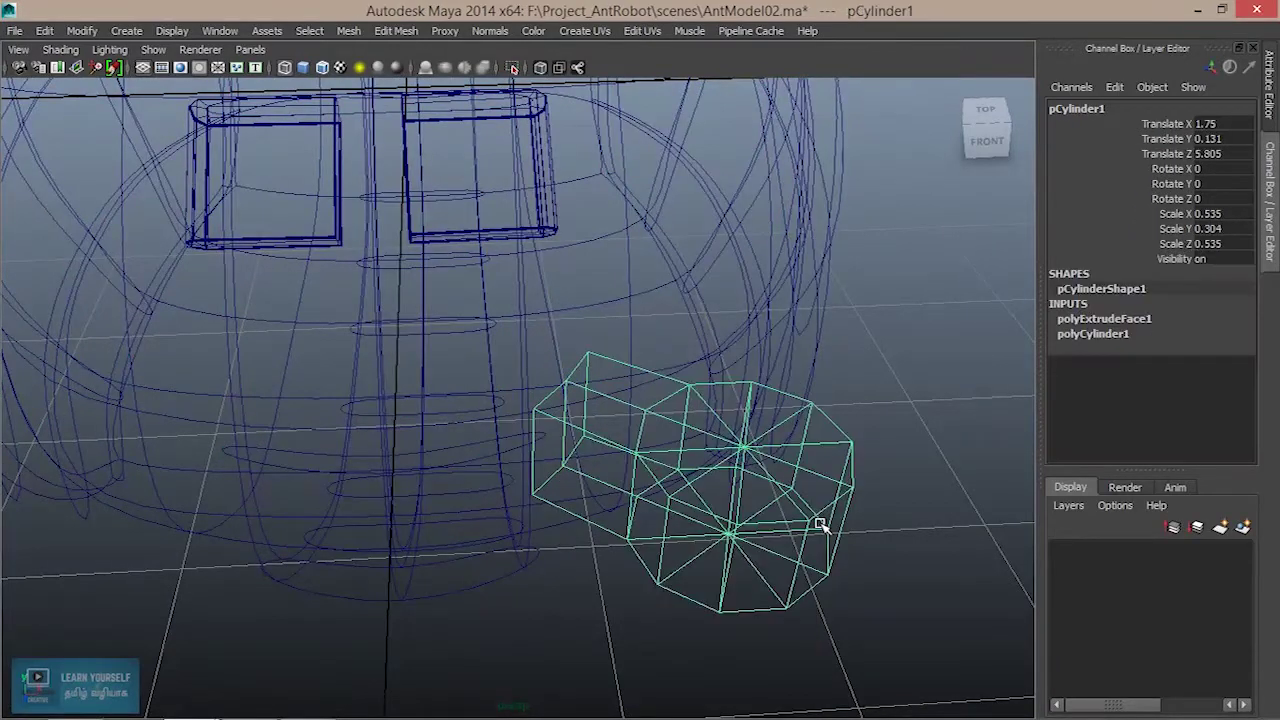
key(5)
mouse_move(778, 558)
alt+mouse_down()
mouse_move(731, 563)
mouse_move(790, 571)
alt+mouse_up()
key(w)
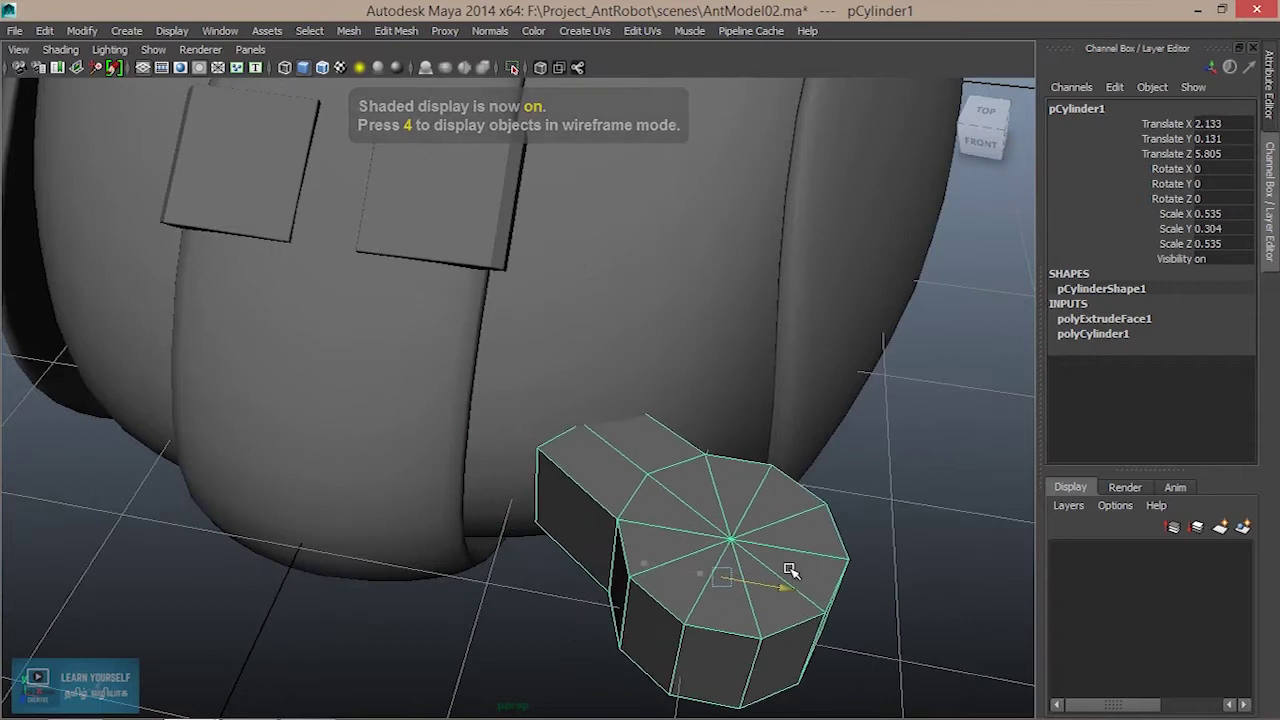
drag(712, 624, 689, 580)
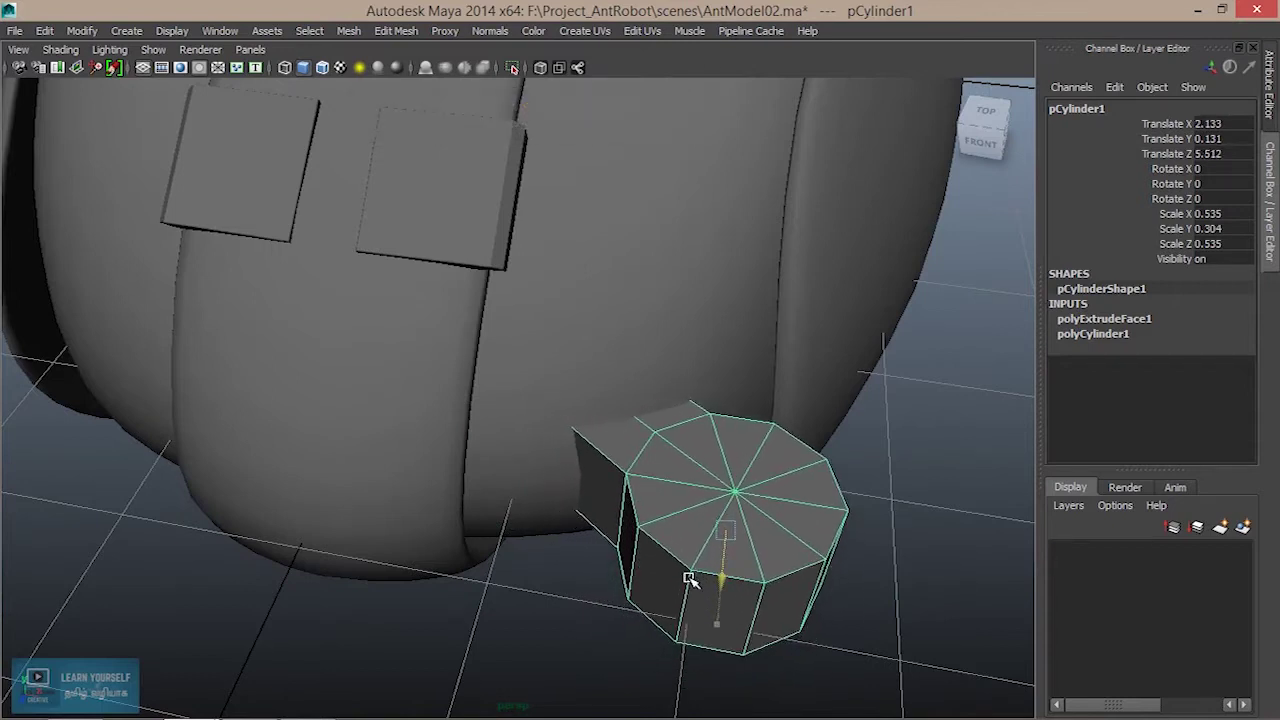
mouse_move(802, 552)
mouse_down()
mouse_move(766, 537)
mouse_move(660, 583)
mouse_up()
scroll(769, 577, down, 5)
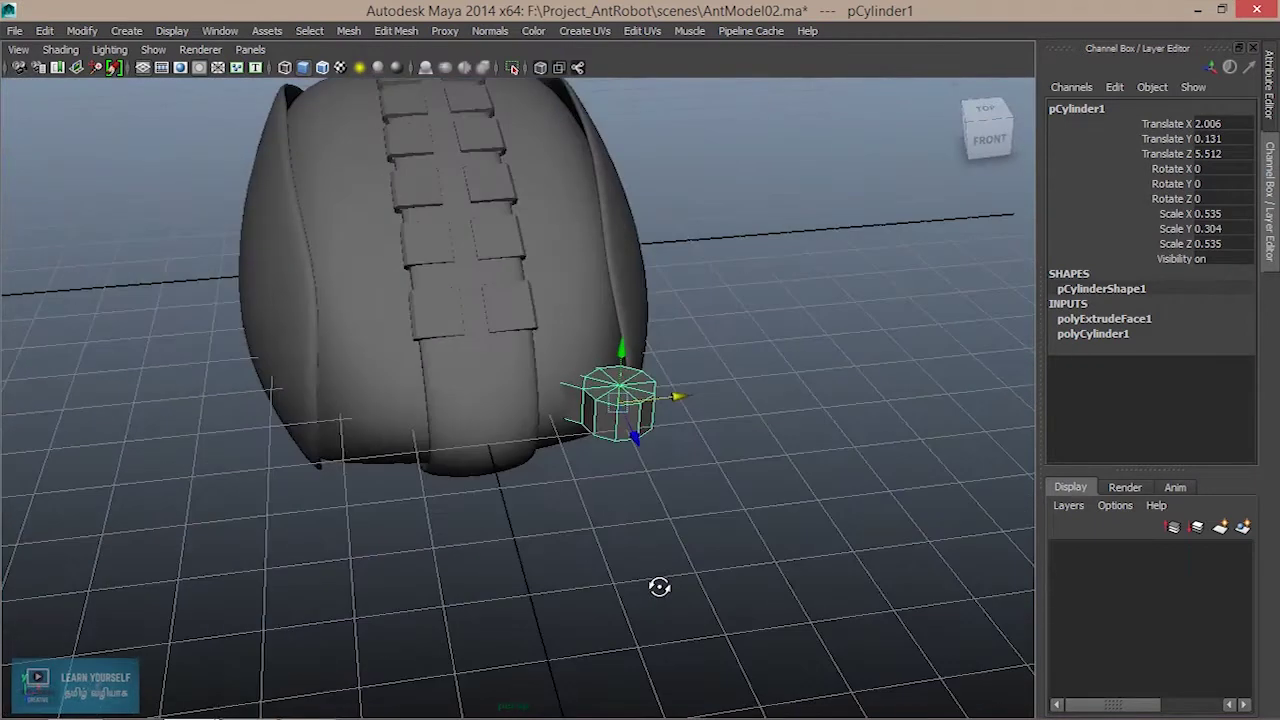
key(r)
mouse_move(617, 401)
mouse_down()
mouse_move(578, 411)
mouse_move(648, 438)
mouse_move(623, 434)
mouse_up()
Rotate the cylinder -16.738 on Y and move it to X 1.503, Z 5.627 against the shell.
click(668, 389)
click(608, 399)
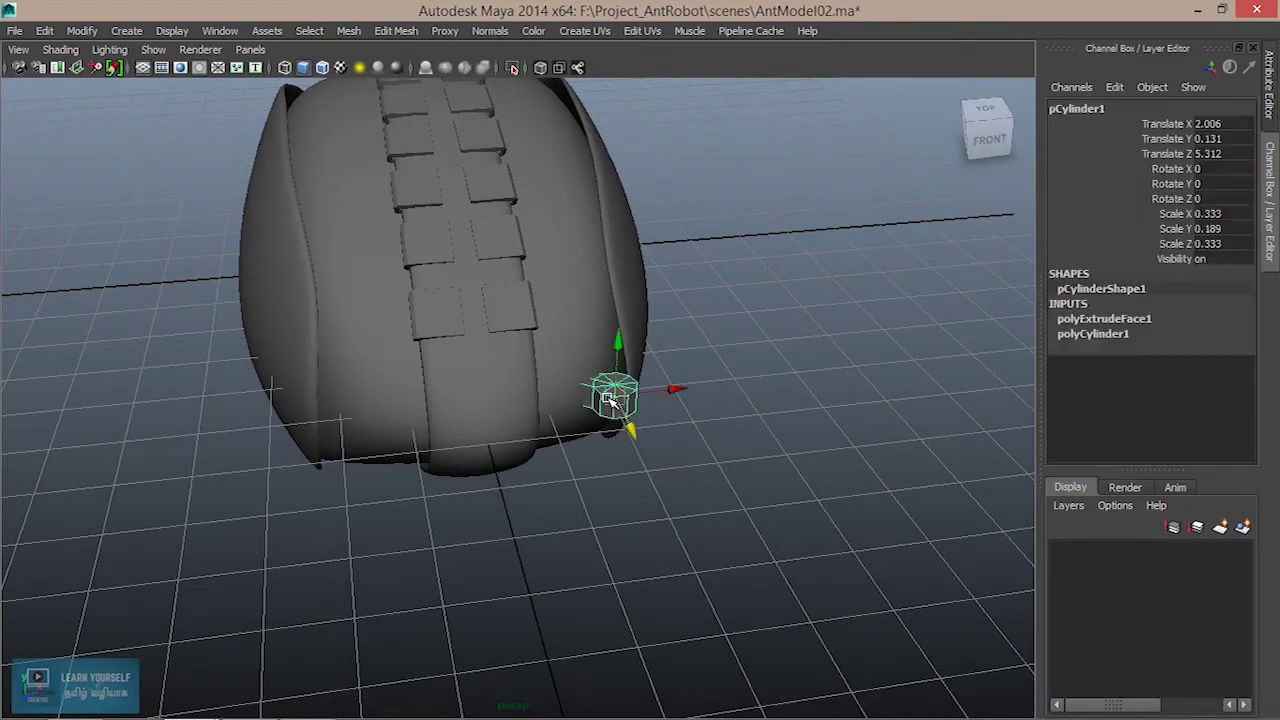
drag(677, 390, 655, 396)
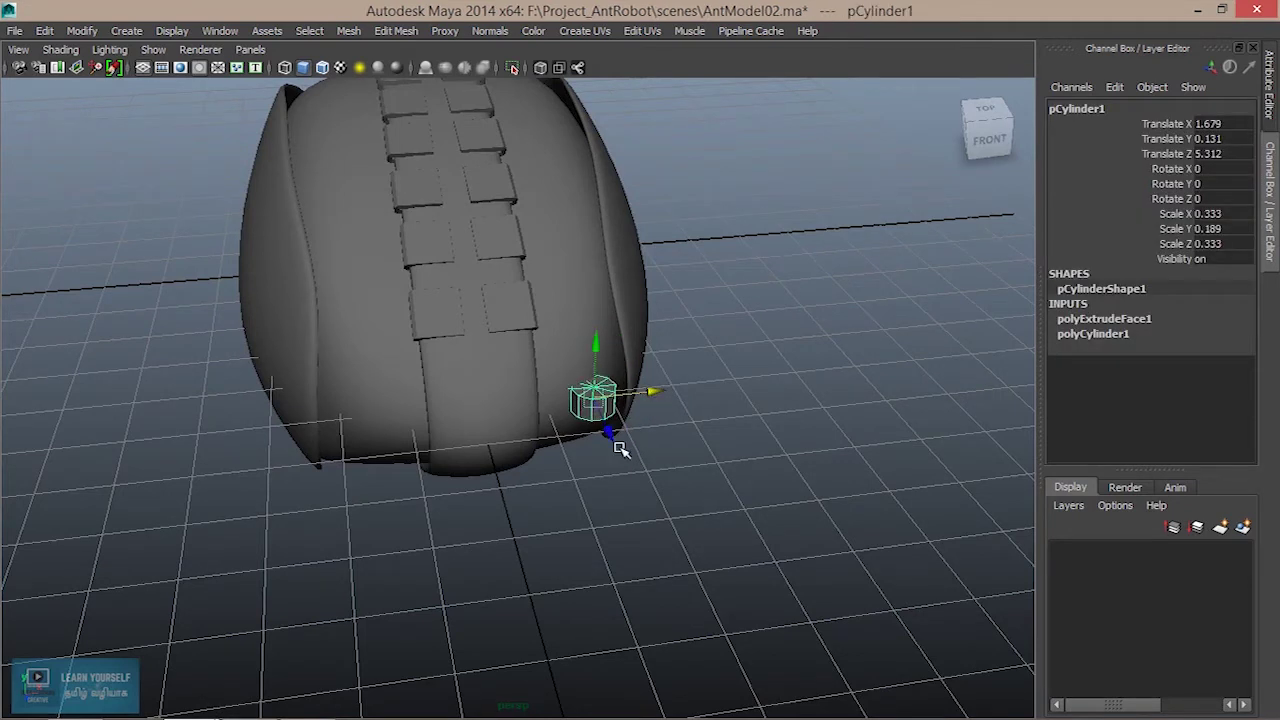
drag(616, 442, 614, 452)
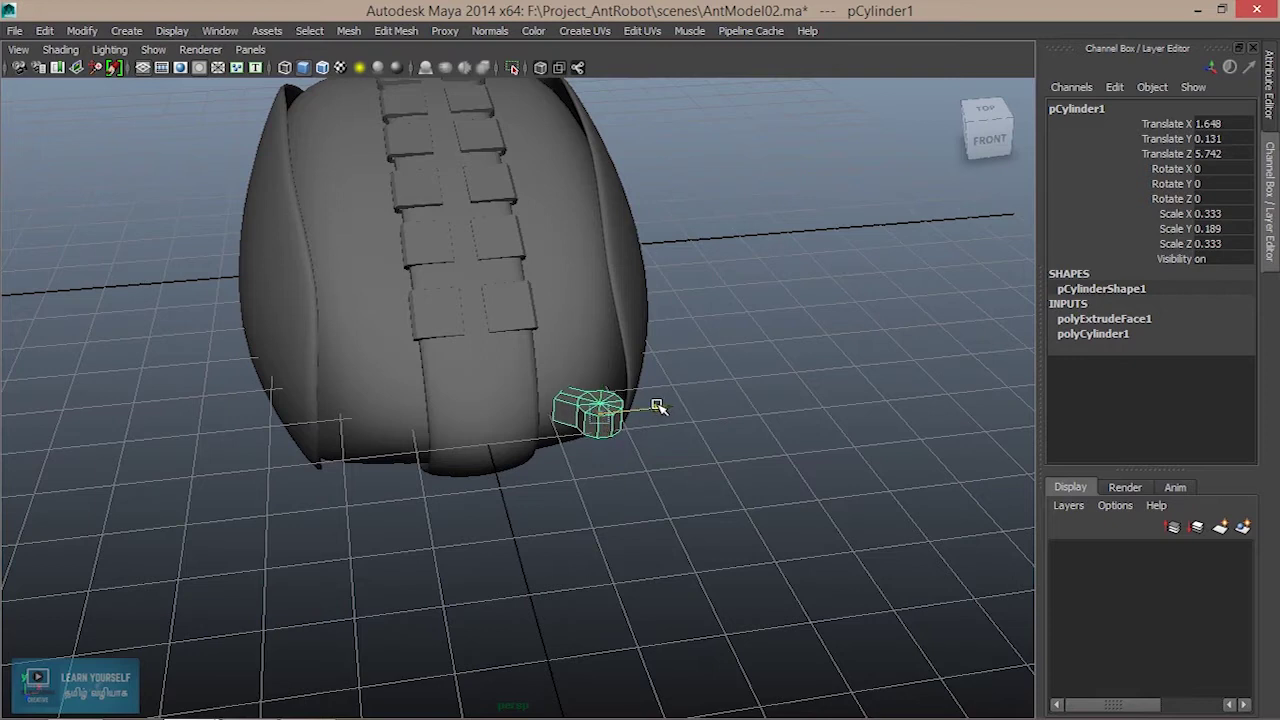
drag(657, 405, 664, 407)
key(e)
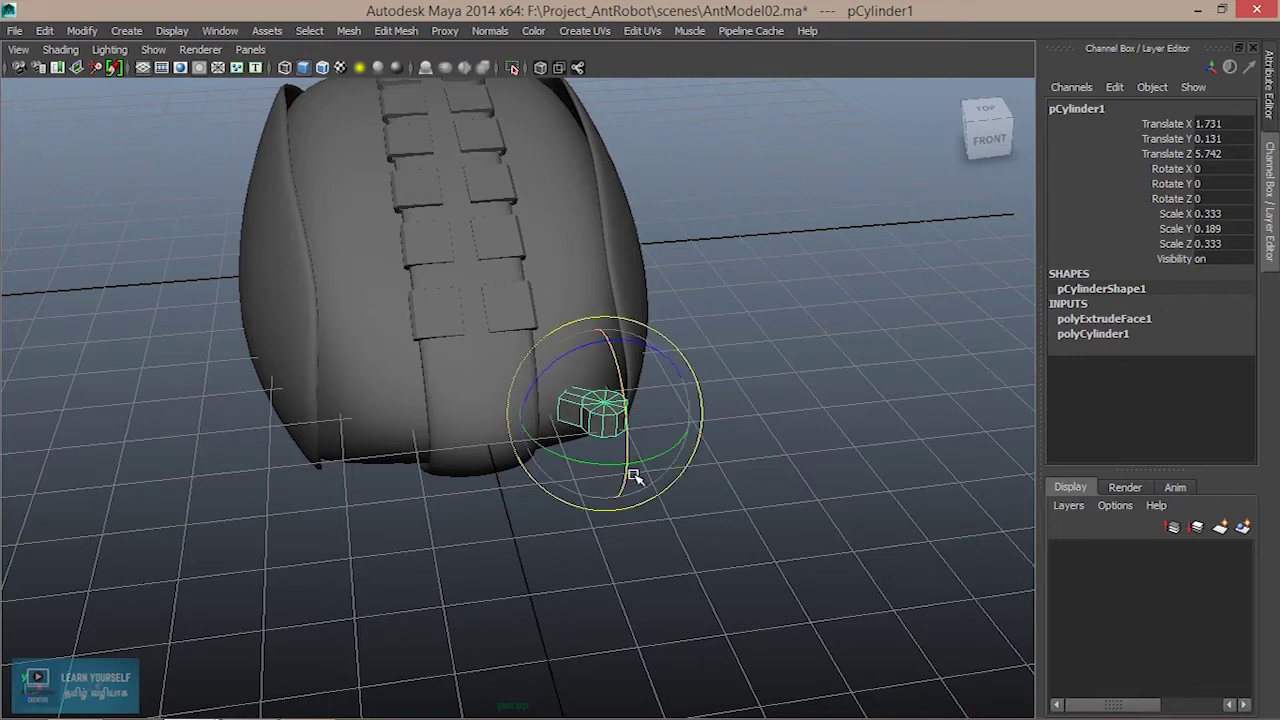
drag(652, 461, 627, 465)
key(w)
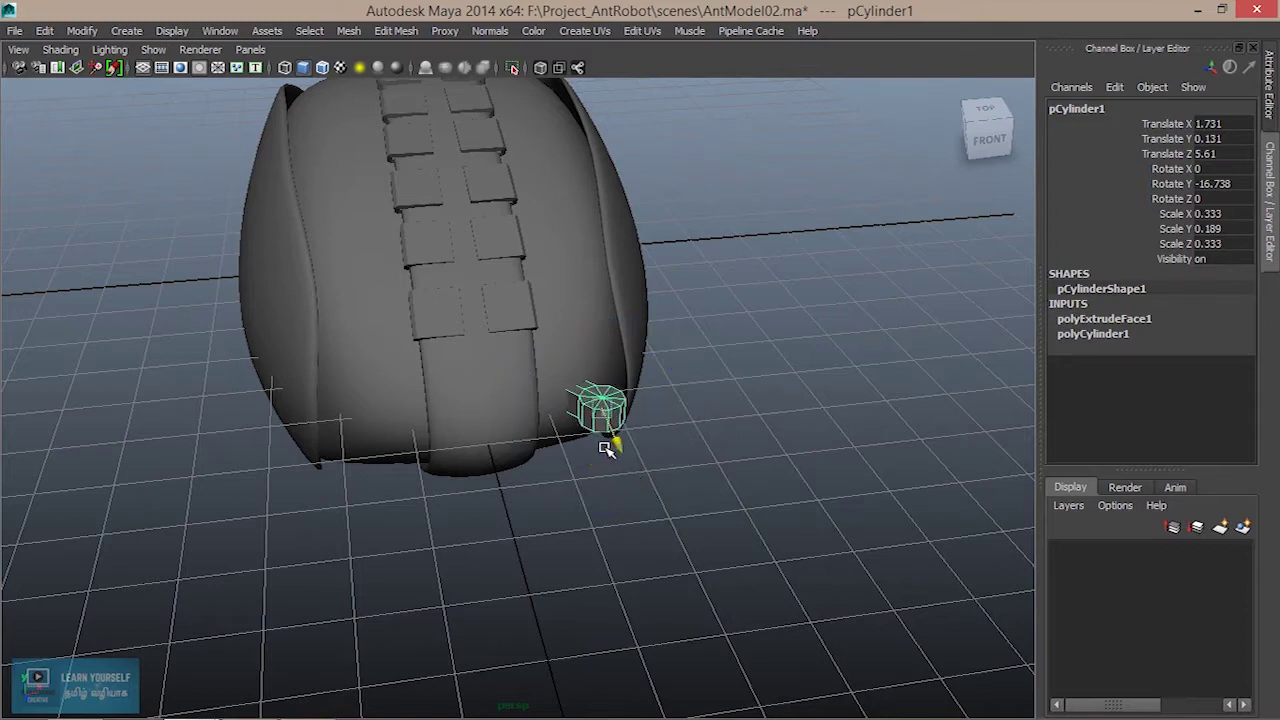
drag(661, 402, 646, 403)
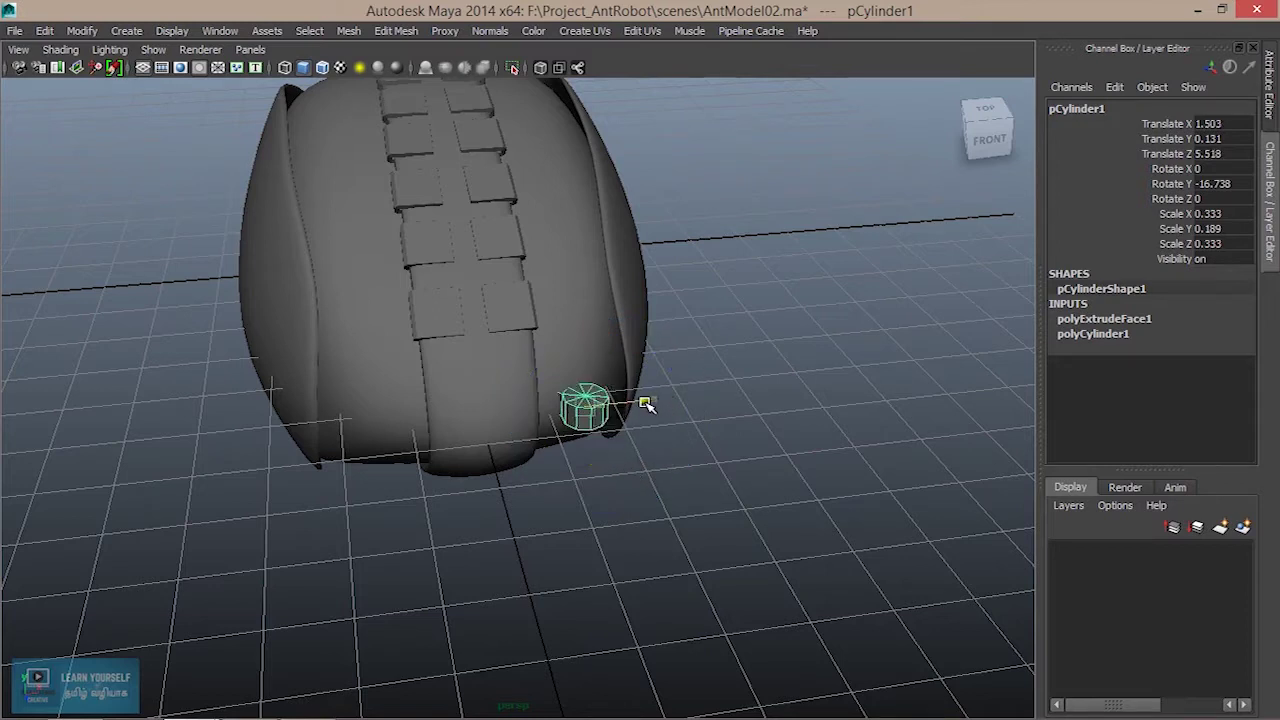
drag(597, 446, 601, 451)
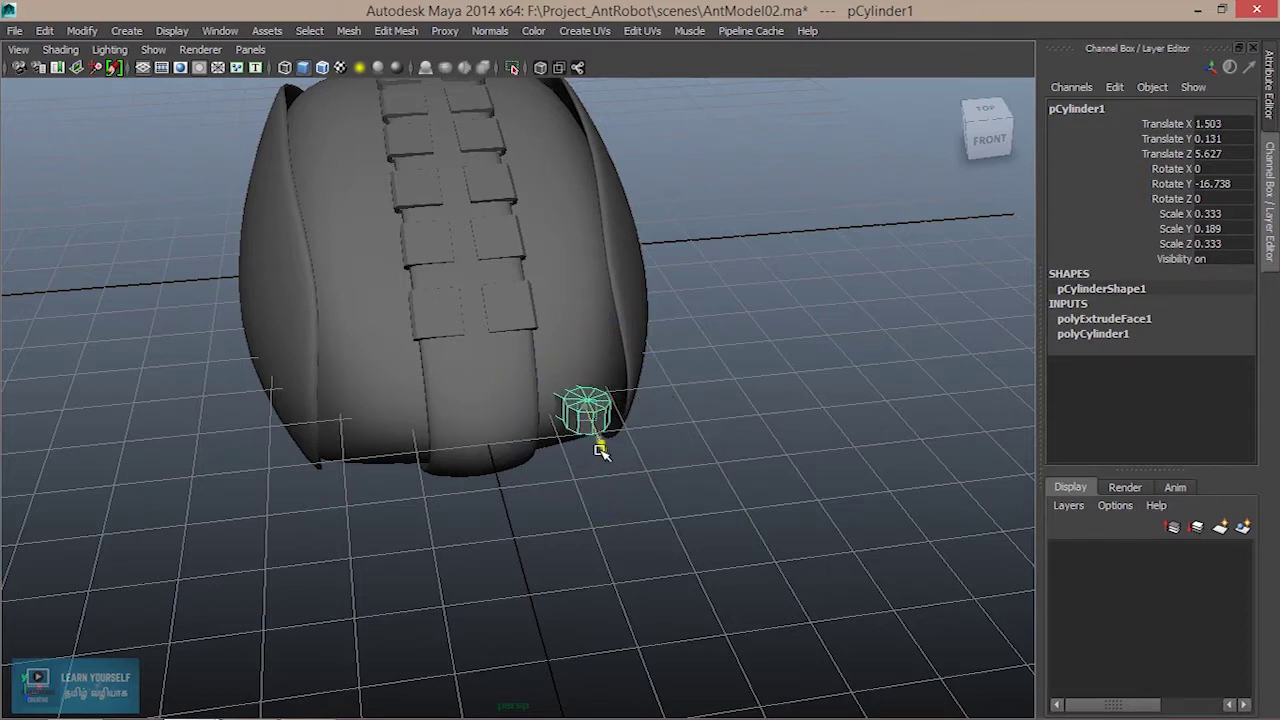
Frame the cylinder, preview it smoothed, then switch back to the faceted display.
key(f)
mouse_move(634, 506)
alt+mouse_down()
mouse_move(623, 466)
mouse_move(529, 586)
mouse_move(580, 557)
alt+mouse_up()
scroll(622, 470, down, 5)
scroll(649, 511, up, 4)
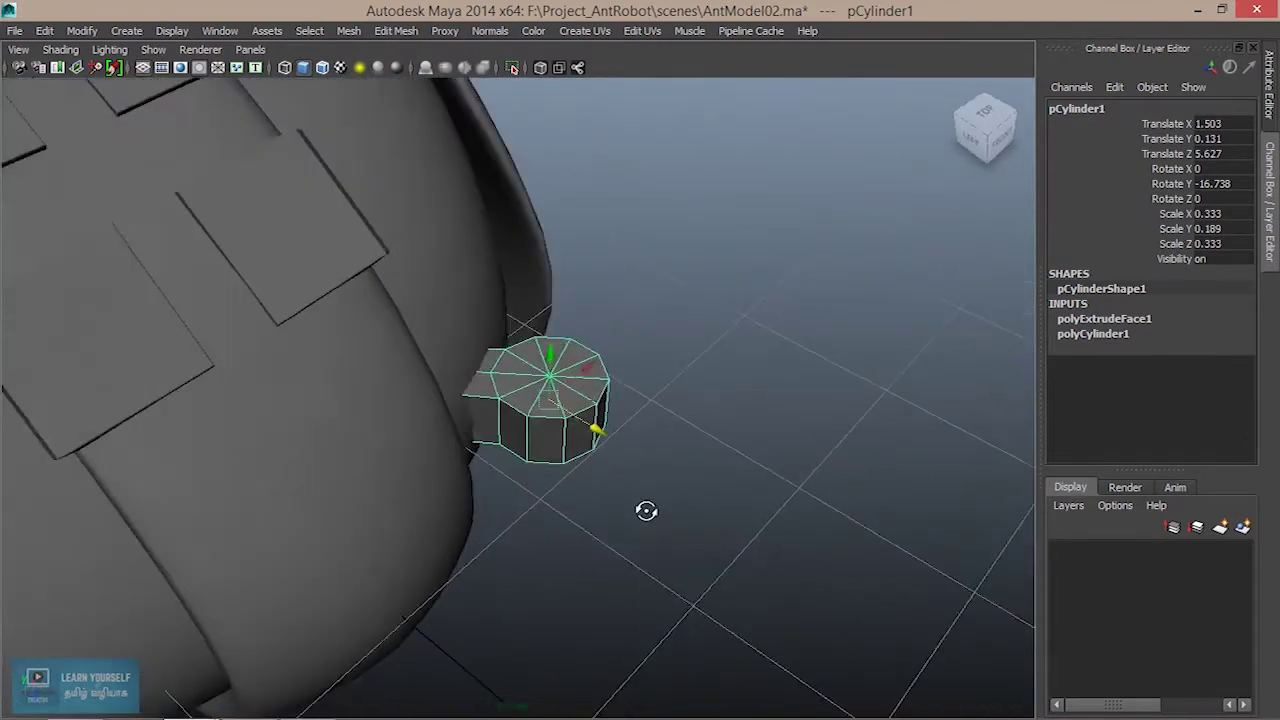
scroll(626, 503, up, 3)
scroll(617, 514, up, 2)
alt+drag(594, 500, 539, 475)
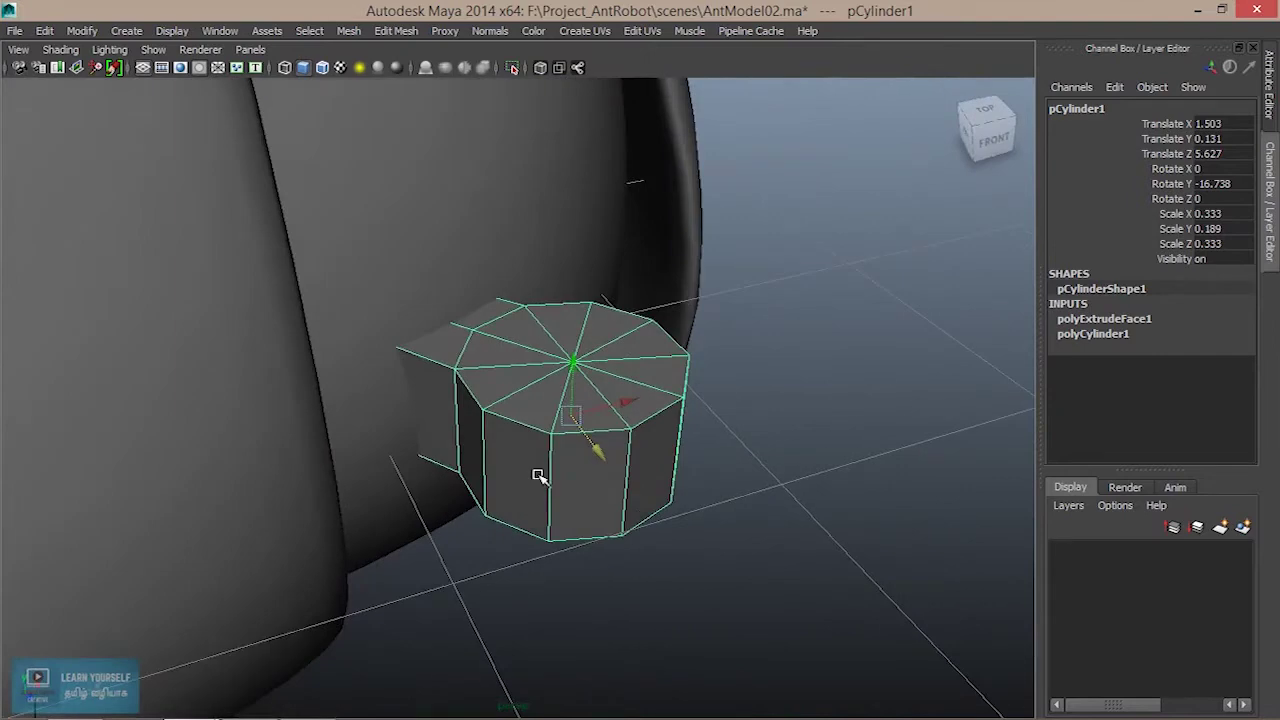
key(3)
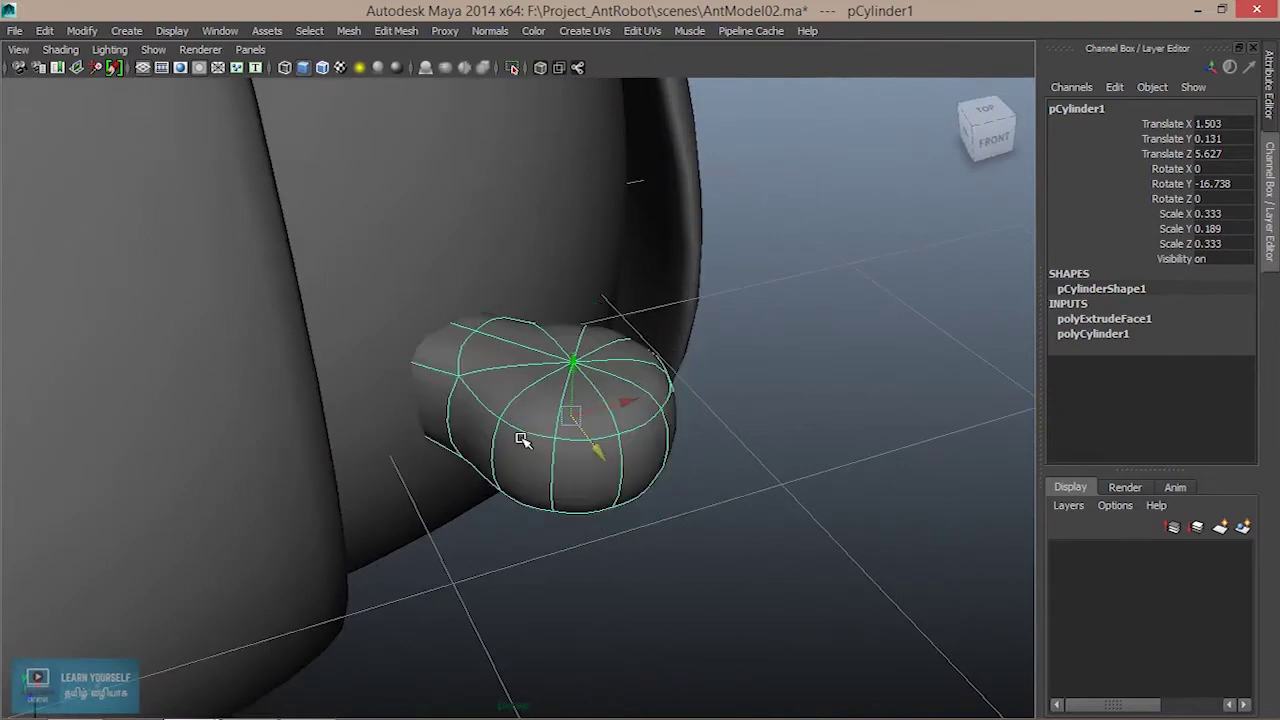
key(1)
alt+drag(528, 457, 508, 468)
Insert two edge loops on the cylinder, one near the top and one near the bottom.
click(396, 30)
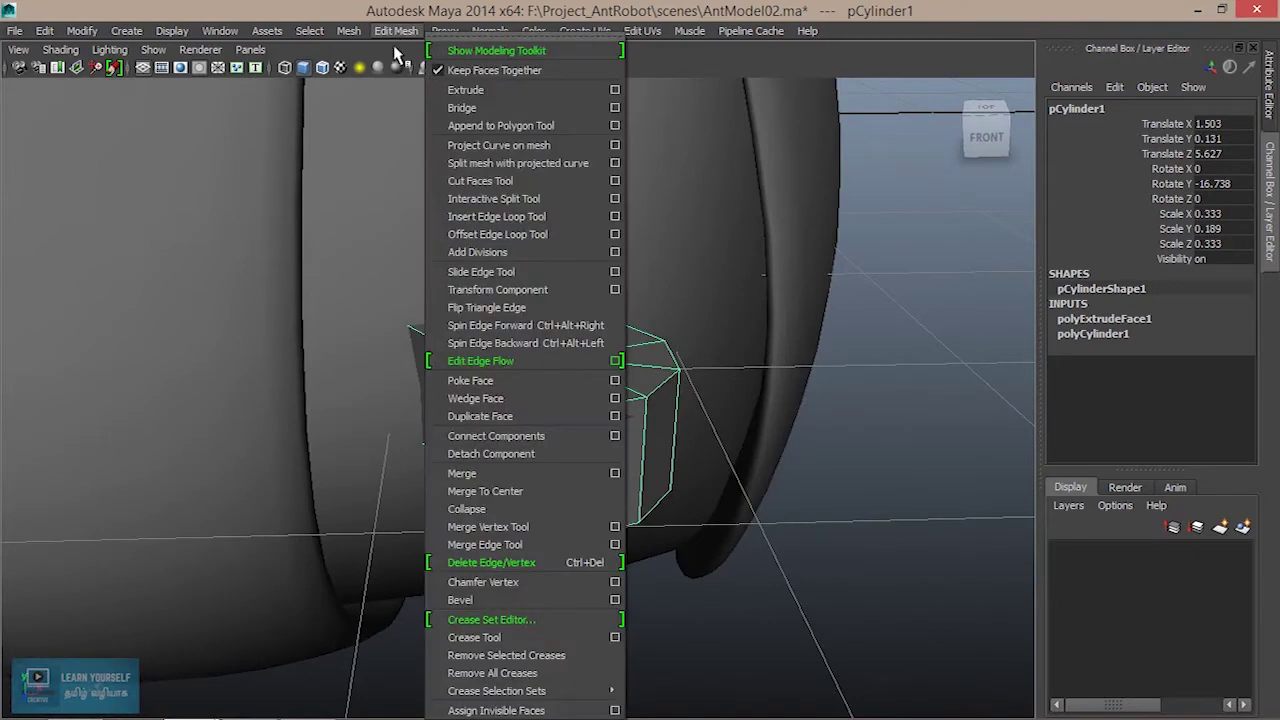
click(492, 215)
click(500, 420)
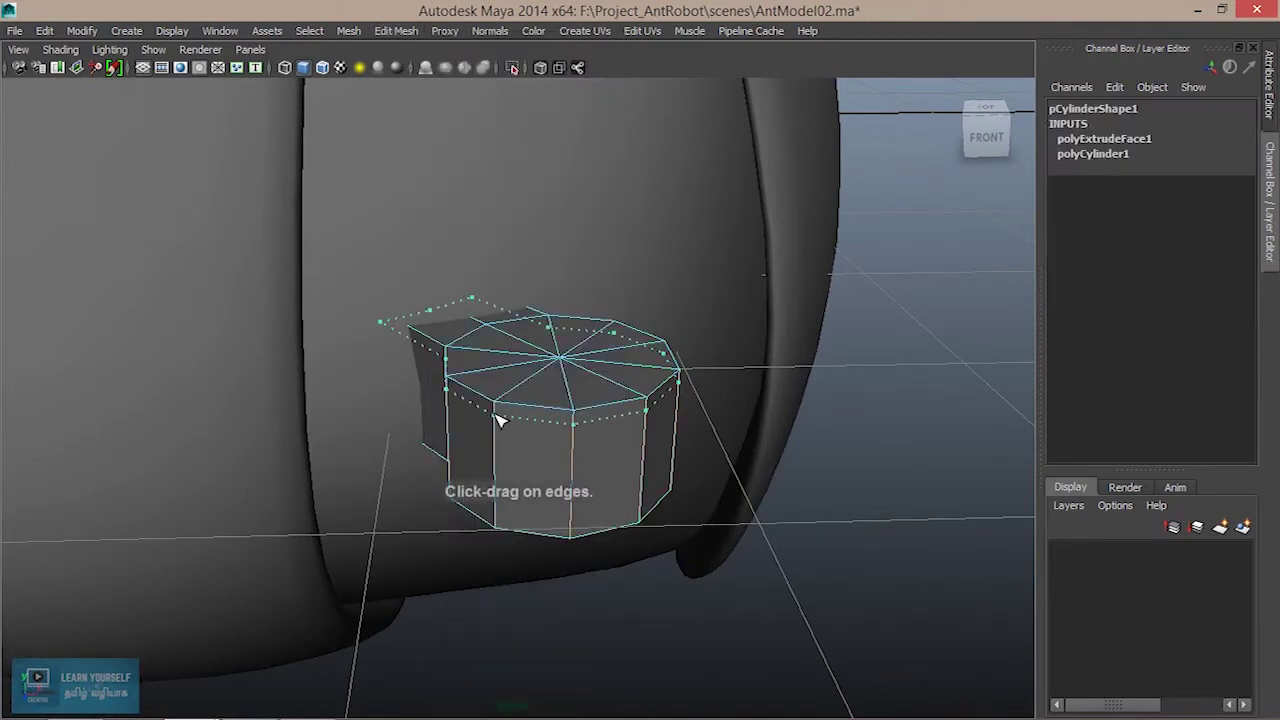
click(500, 522)
mouse_move(527, 517)
alt+mouse_down()
mouse_move(575, 490)
mouse_move(537, 495)
alt+mouse_up()
alt+drag(558, 383, 564, 449)
In Face mode, select the faces around the top of the cylinder's outer end.
right_drag(583, 375, 580, 315)
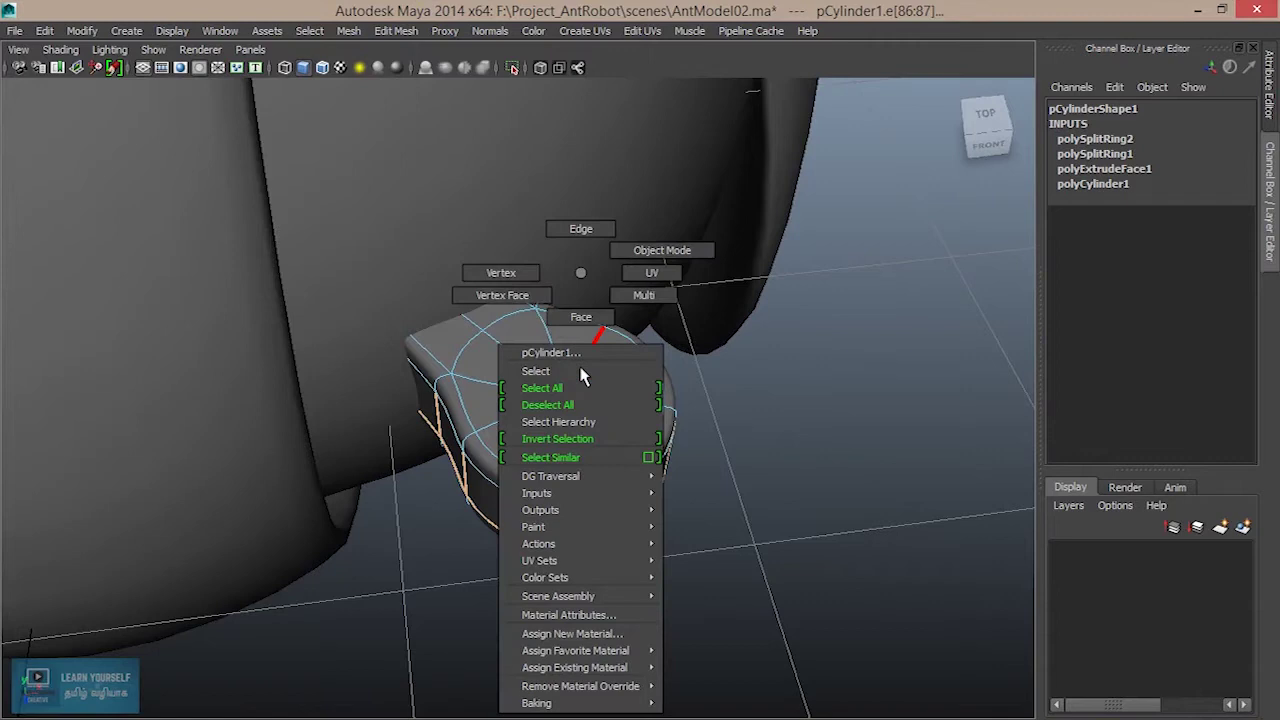
click(543, 368)
shift+click(583, 355)
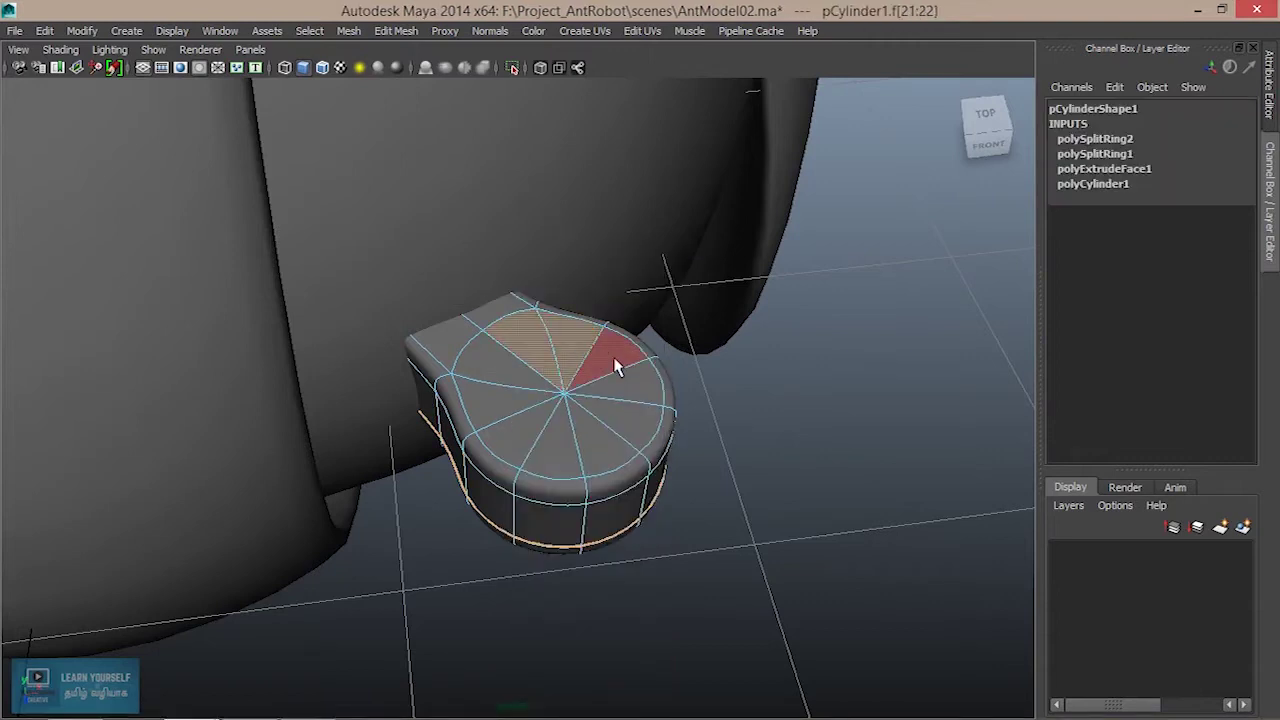
shift+click(623, 382)
key(1)
mouse_move(628, 445)
shift+mouse_down()
mouse_move(612, 462)
mouse_move(545, 458)
mouse_move(495, 435)
mouse_move(478, 380)
shift+mouse_up()
shift+click(478, 380)
Add the remaining faces wrapping the cylinder's end, completing selection f[10:29].
alt+drag(586, 500, 600, 343)
click(590, 348)
shift+click(620, 358)
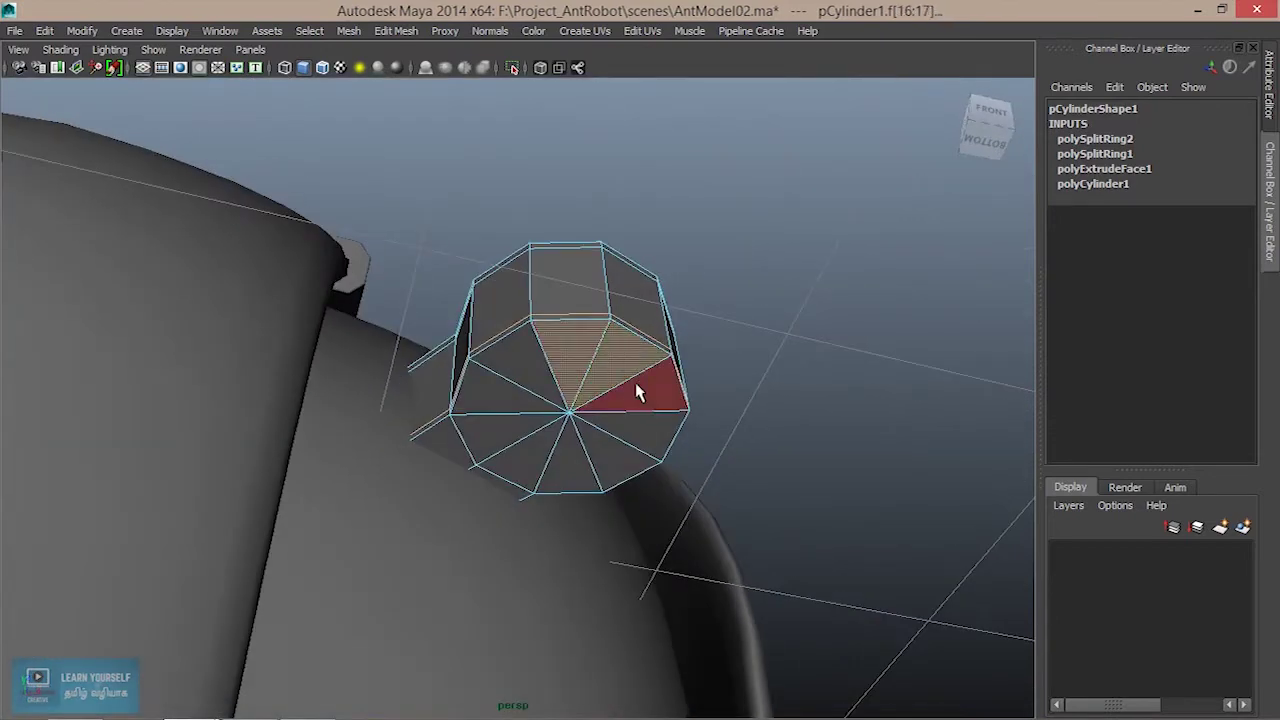
shift+click(650, 390)
shift+click(645, 430)
shift+click(615, 460)
shift+click(575, 465)
shift+click(520, 468)
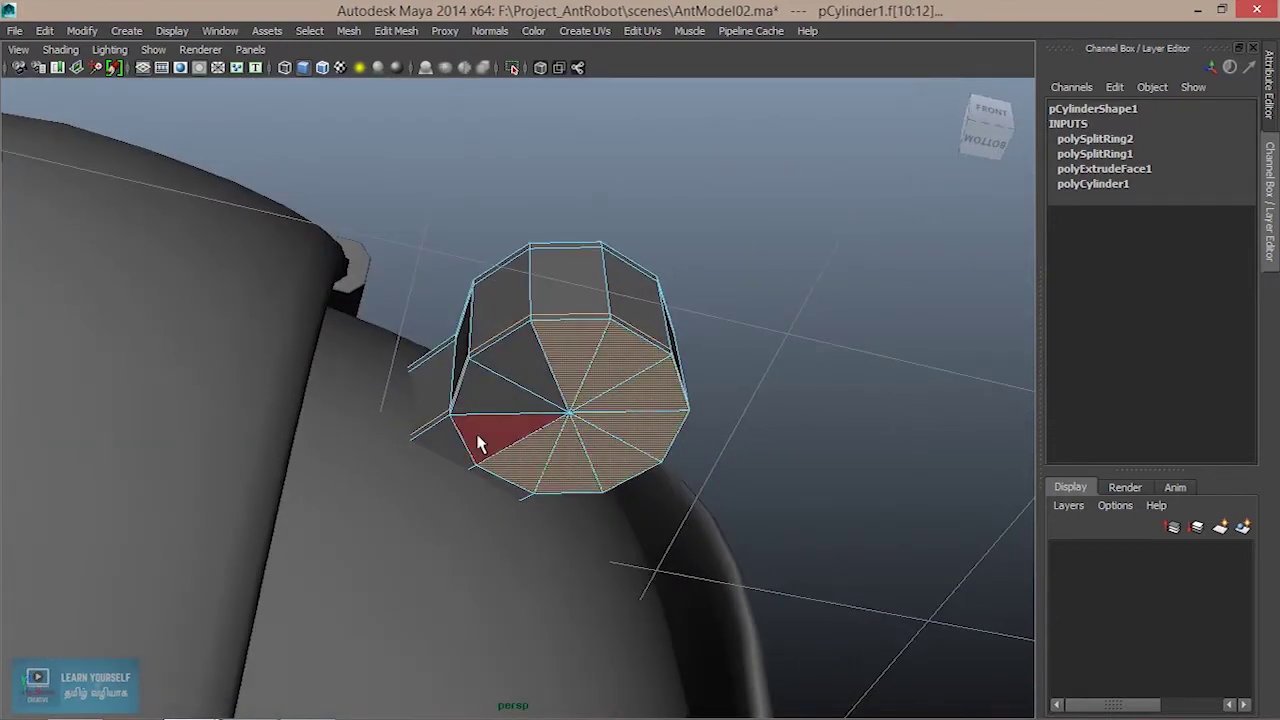
shift+click(480, 437)
shift+click(525, 362)
mouse_move(646, 413)
alt+mouse_down()
mouse_move(805, 536)
mouse_move(606, 456)
alt+mouse_up()
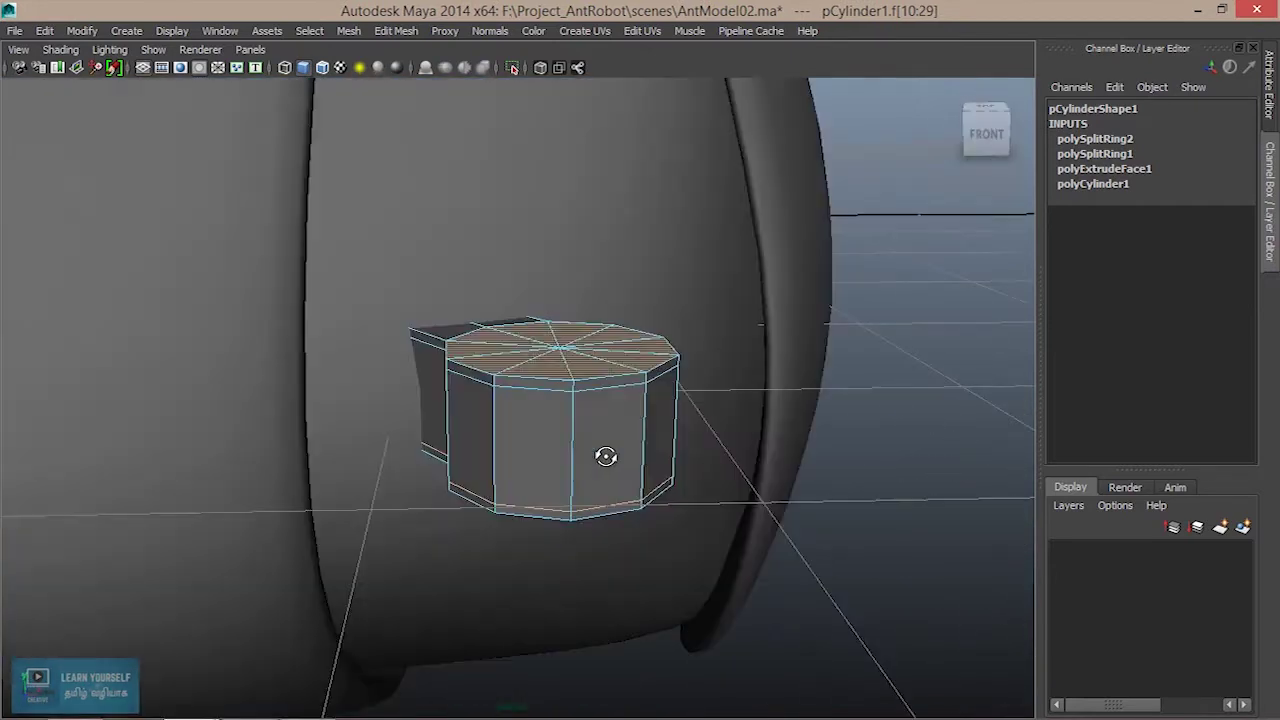
click(396, 30)
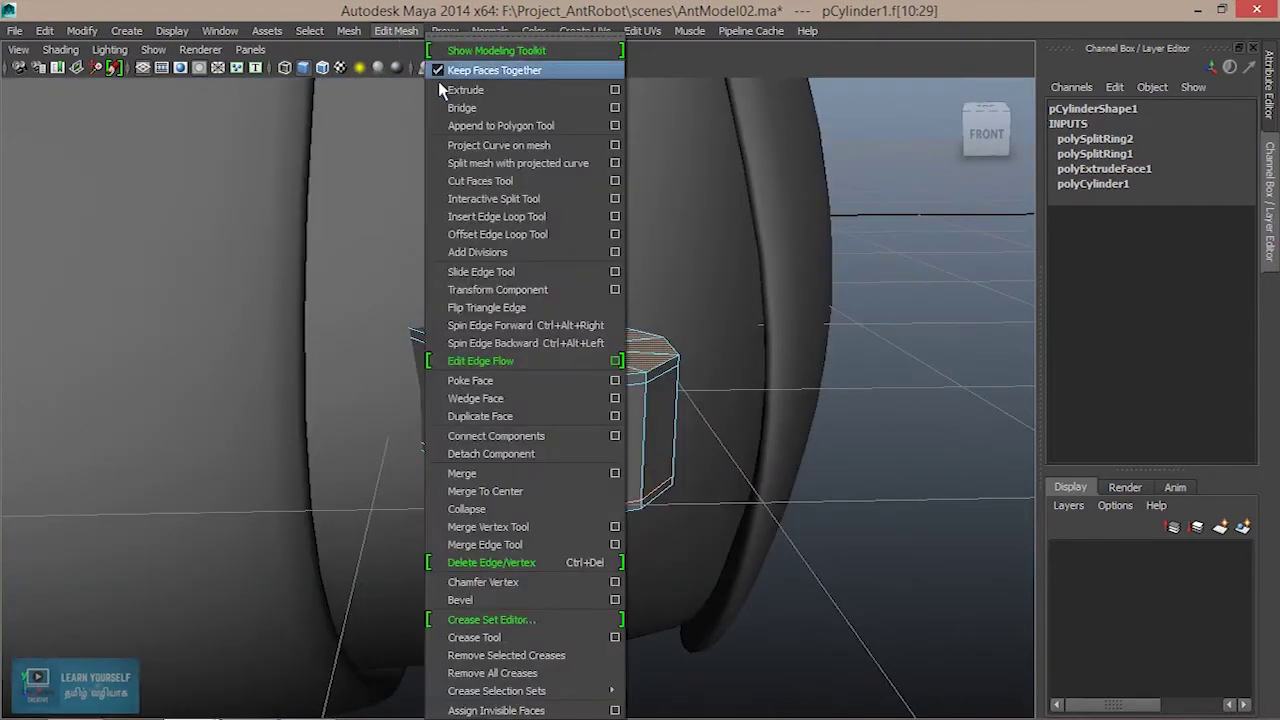
Extrude the selected end faces and scale them inward into an inset ring.
click(480, 94)
alt+drag(567, 330, 598, 494)
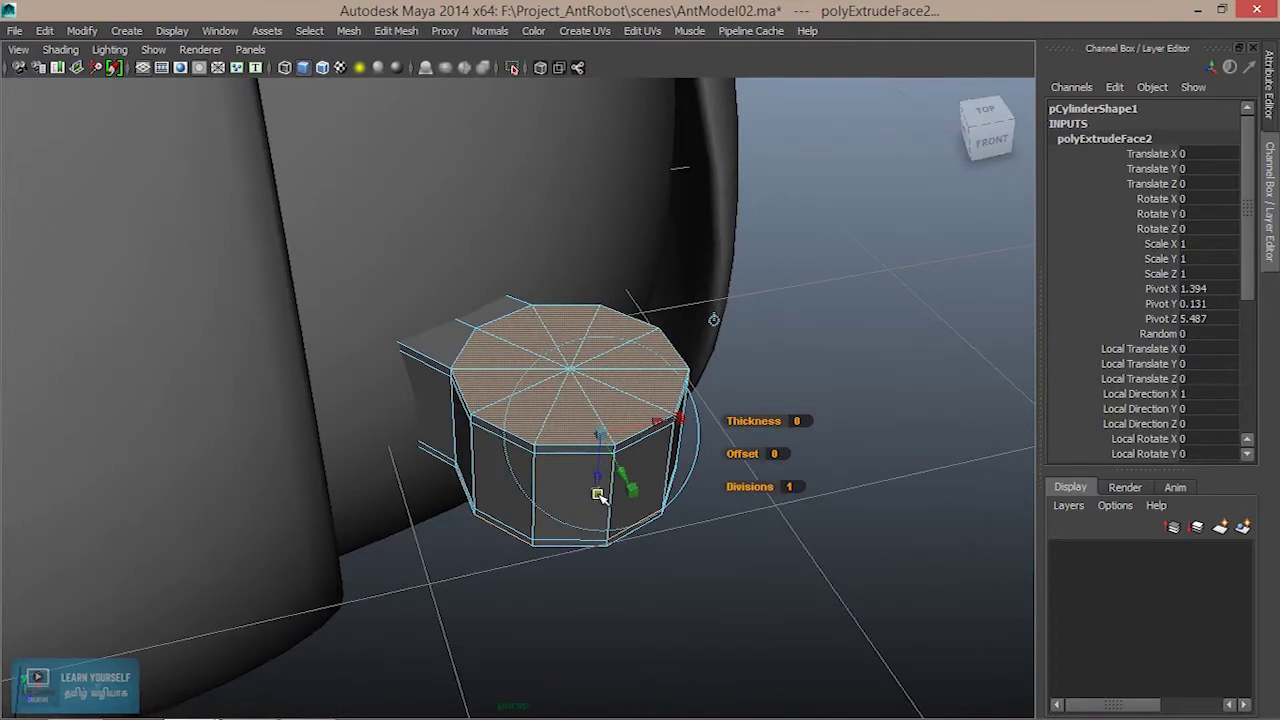
drag(600, 434, 568, 434)
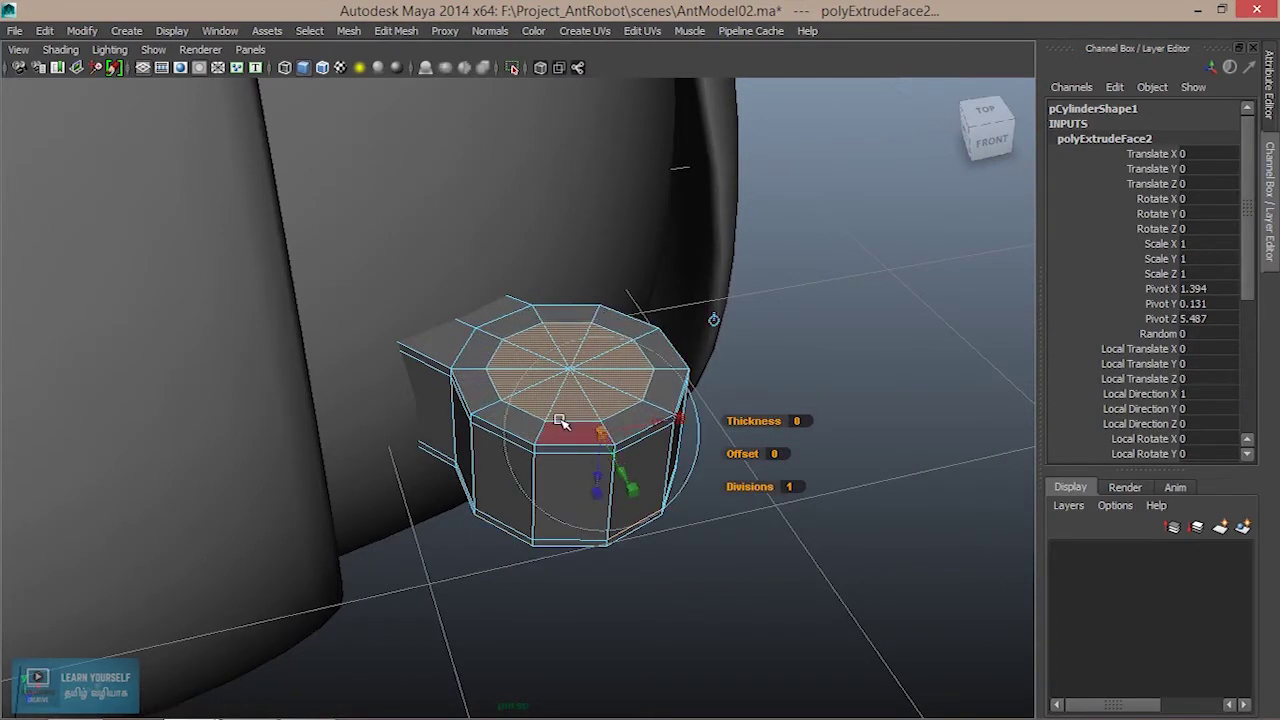
Extrude the faces again and sink the round centre 0.067 into the cylinder.
key(ctrl+e)
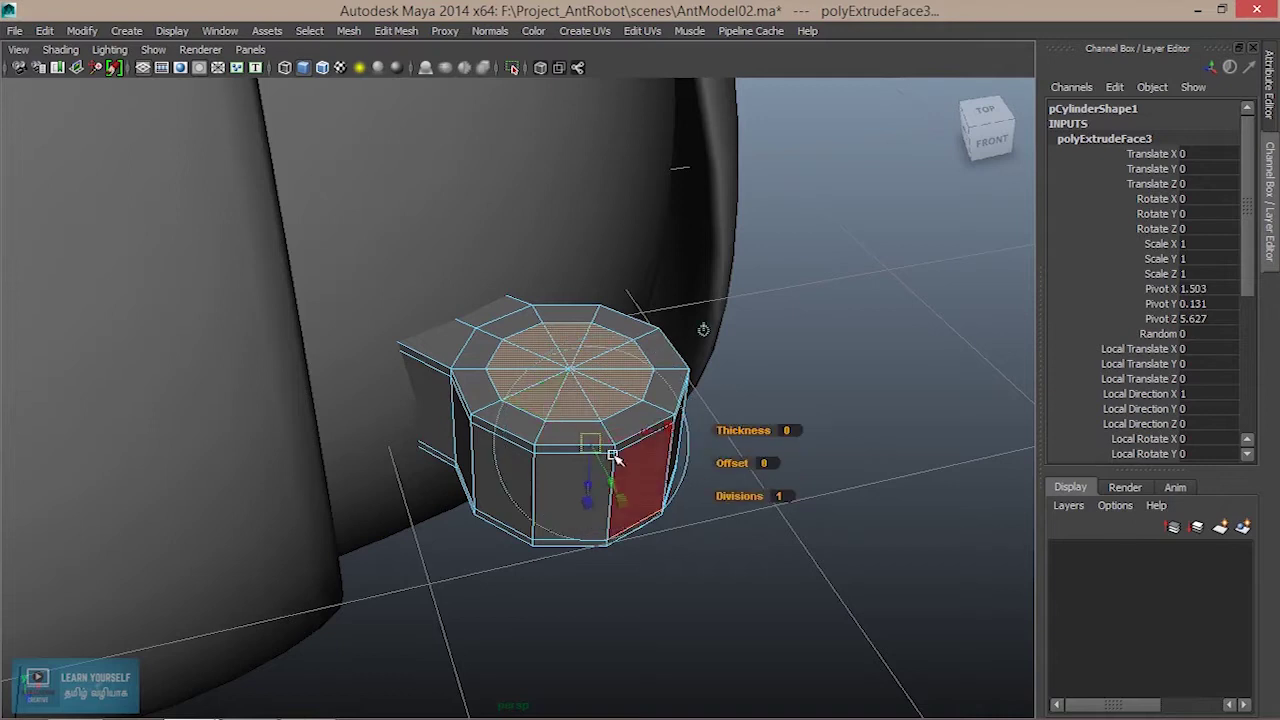
mouse_move(609, 449)
alt+mouse_down()
mouse_move(621, 339)
mouse_move(613, 403)
alt+mouse_up()
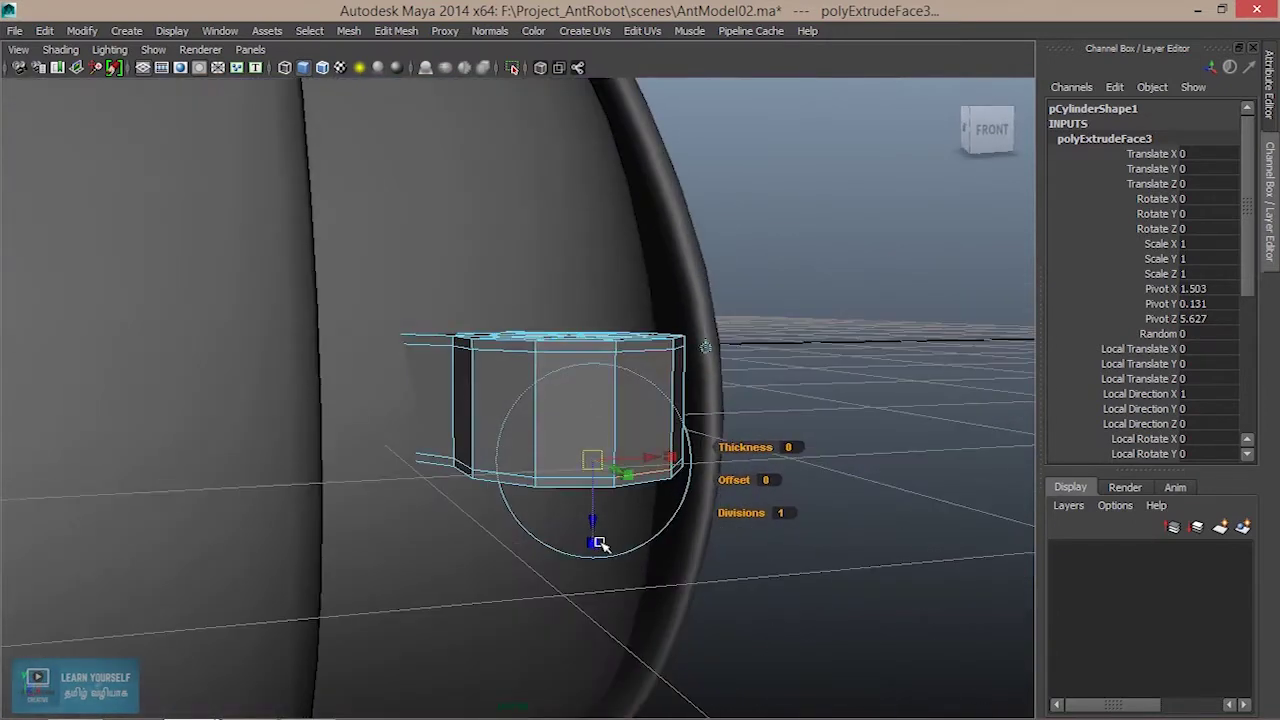
mouse_move(596, 522)
mouse_down()
mouse_move(646, 363)
mouse_move(632, 363)
mouse_up()
drag(599, 491, 600, 502)
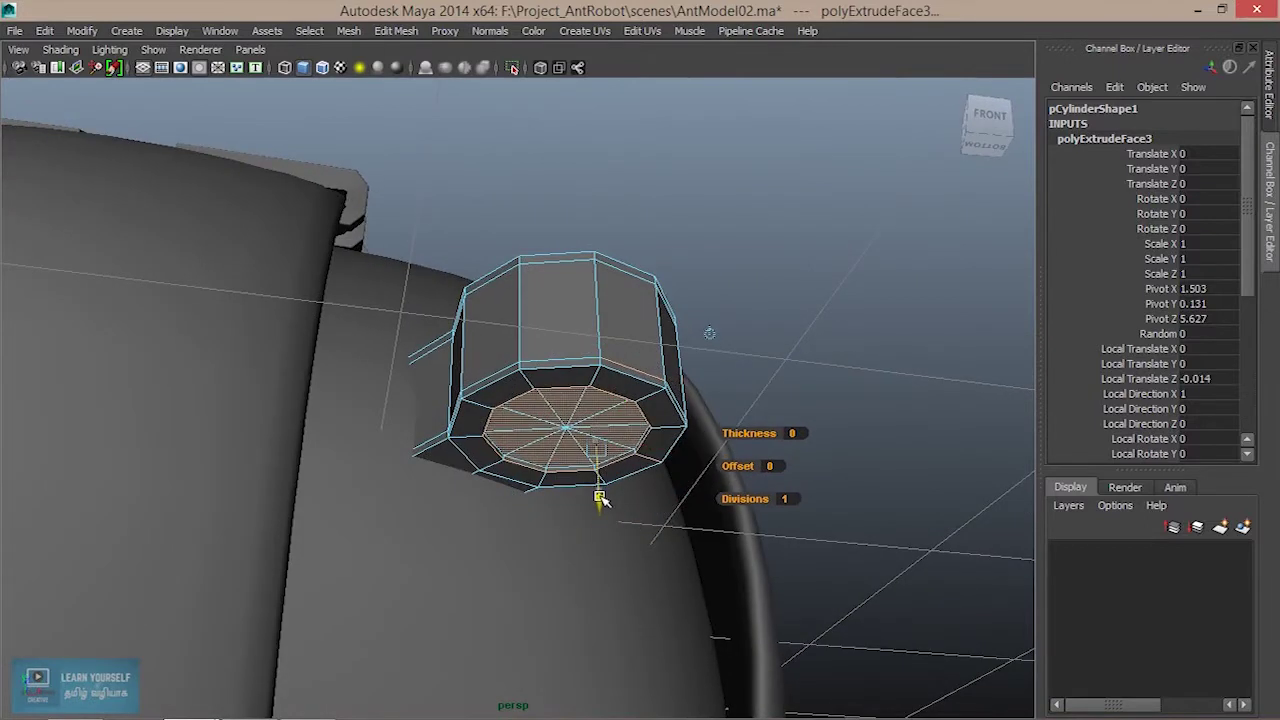
drag(600, 502, 604, 483)
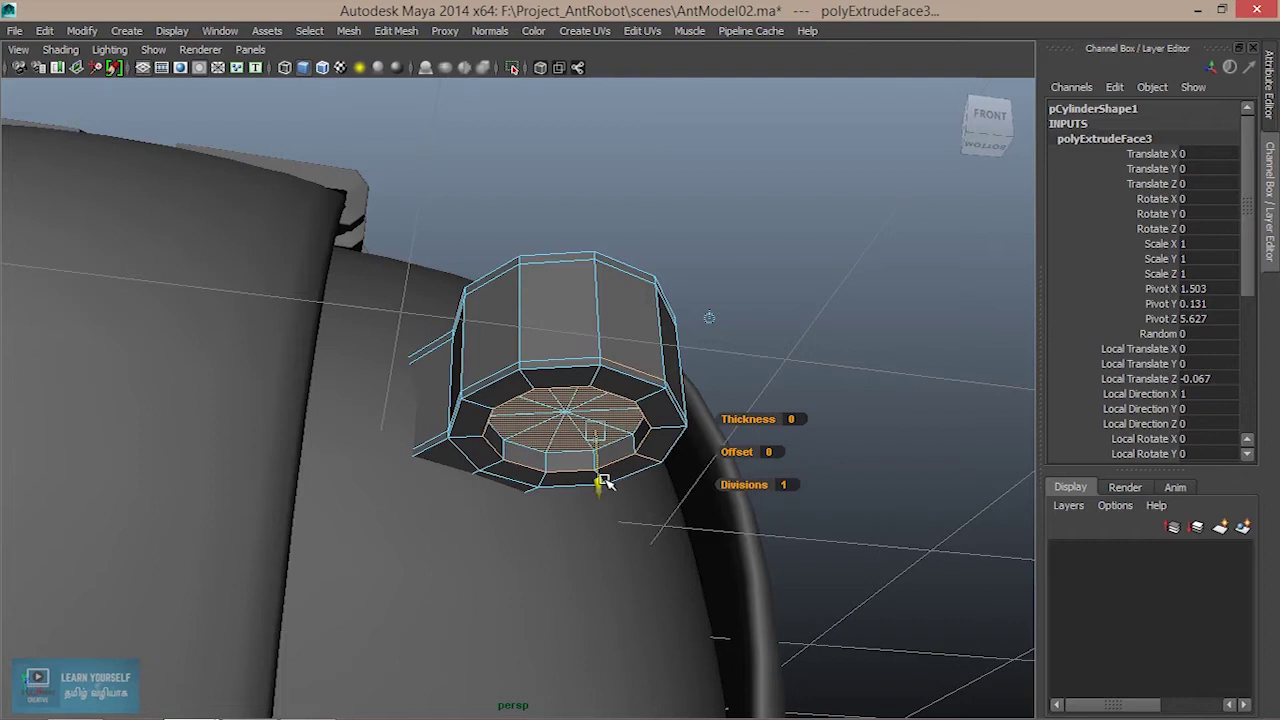
alt+drag(617, 463, 657, 432)
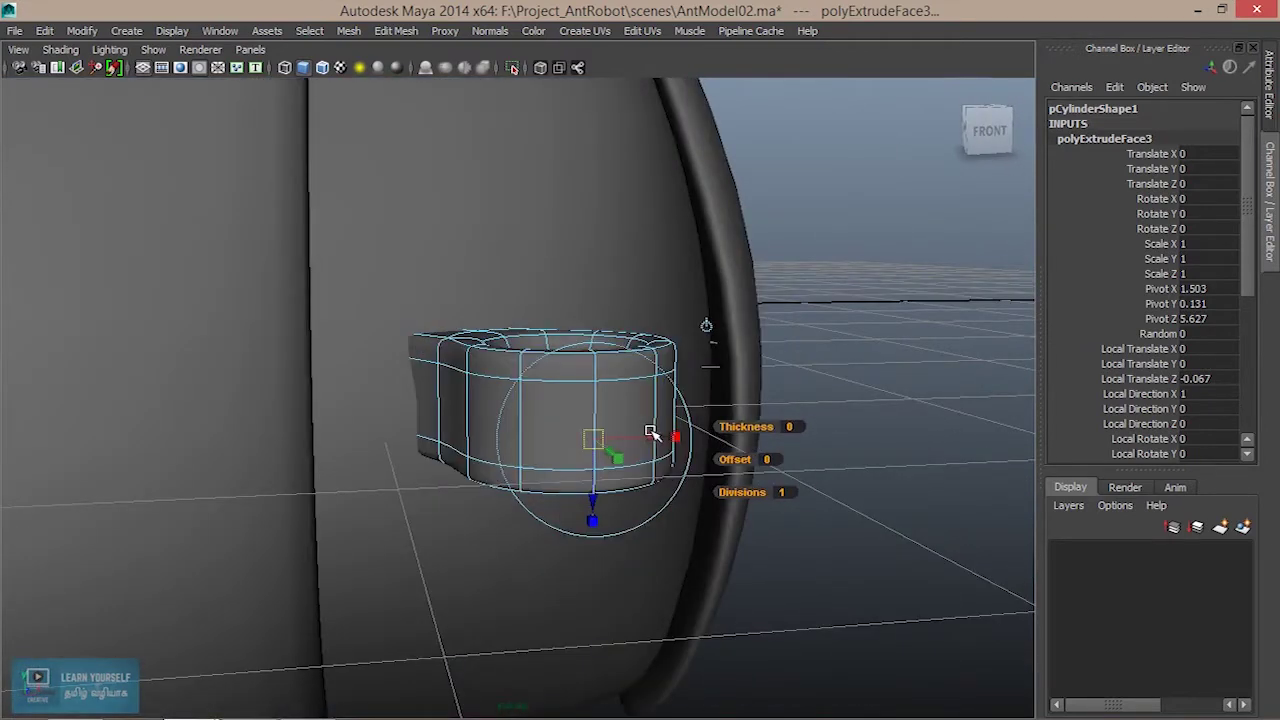
alt+drag(653, 433, 600, 470)
Return to Object mode, clear the selection and orbit around the robot body.
right_drag(558, 345, 632, 252)
click(817, 524)
scroll(817, 524, down, 2)
scroll(817, 524, down, 3)
mouse_move(671, 517)
alt+mouse_down()
mouse_move(643, 469)
mouse_move(723, 486)
mouse_move(707, 497)
alt+mouse_up()
scroll(707, 497, up, 3)
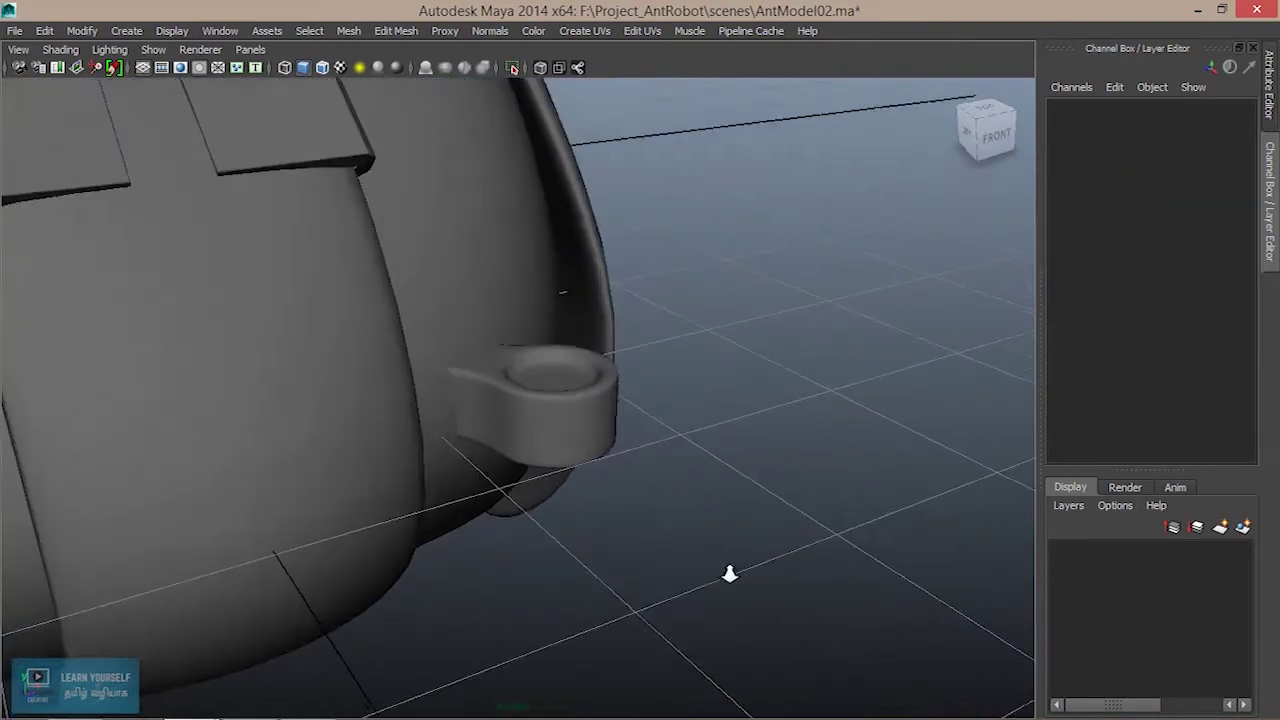
Look over the socket cylinder on the body and add a new polygon cube.
alt+drag(729, 571, 611, 534)
click(580, 466)
mouse_move(535, 455)
alt+mouse_down()
mouse_move(600, 526)
mouse_move(673, 500)
alt+mouse_up()
mouse_move(826, 435)
alt+mouse_down()
mouse_move(586, 471)
mouse_move(657, 531)
mouse_move(577, 471)
alt+mouse_up()
scroll(574, 416, up, 2)
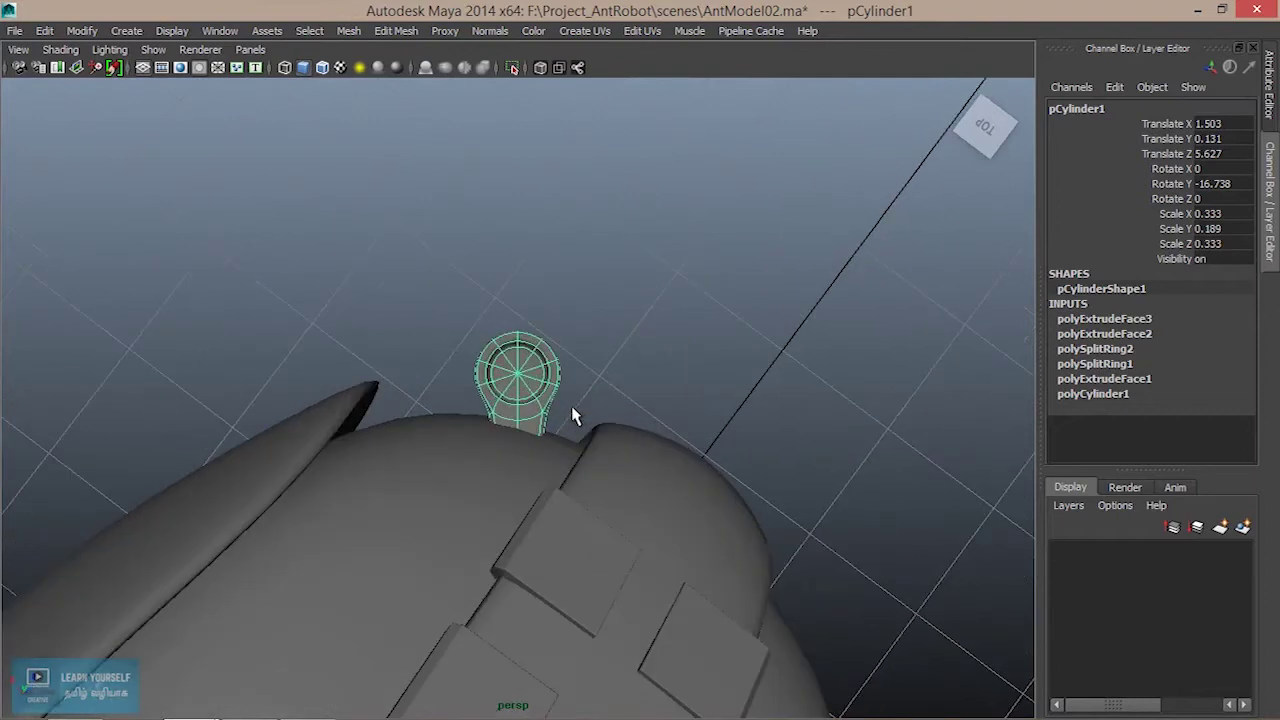
click(127, 31)
mouse_move(170, 76)
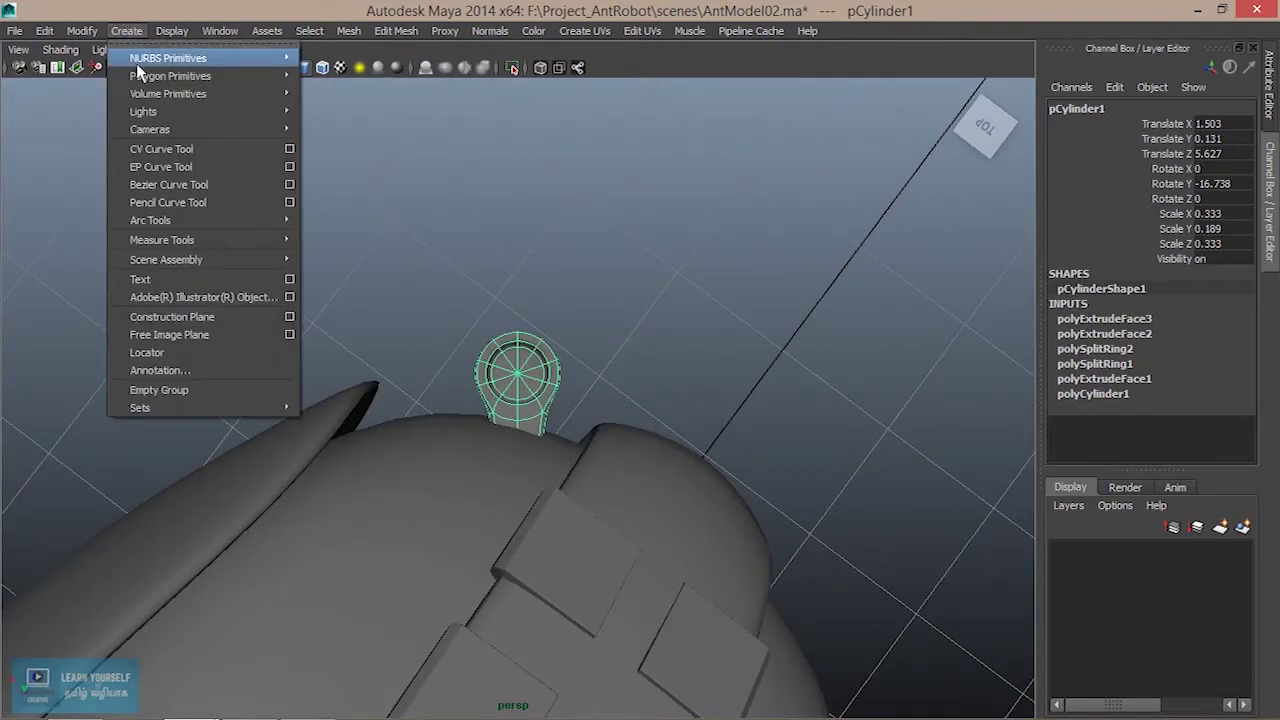
click(359, 104)
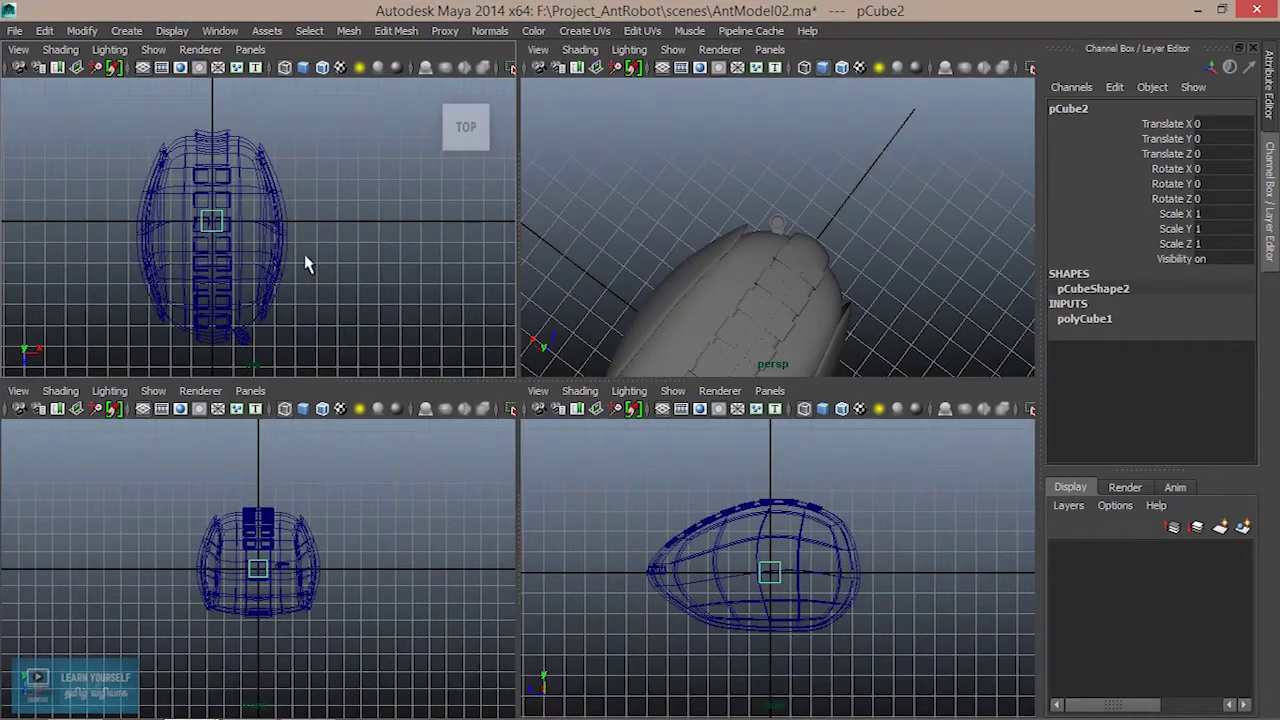
In the top view, place the cube next to the socket and shrink it to about 0.4.
key(space)
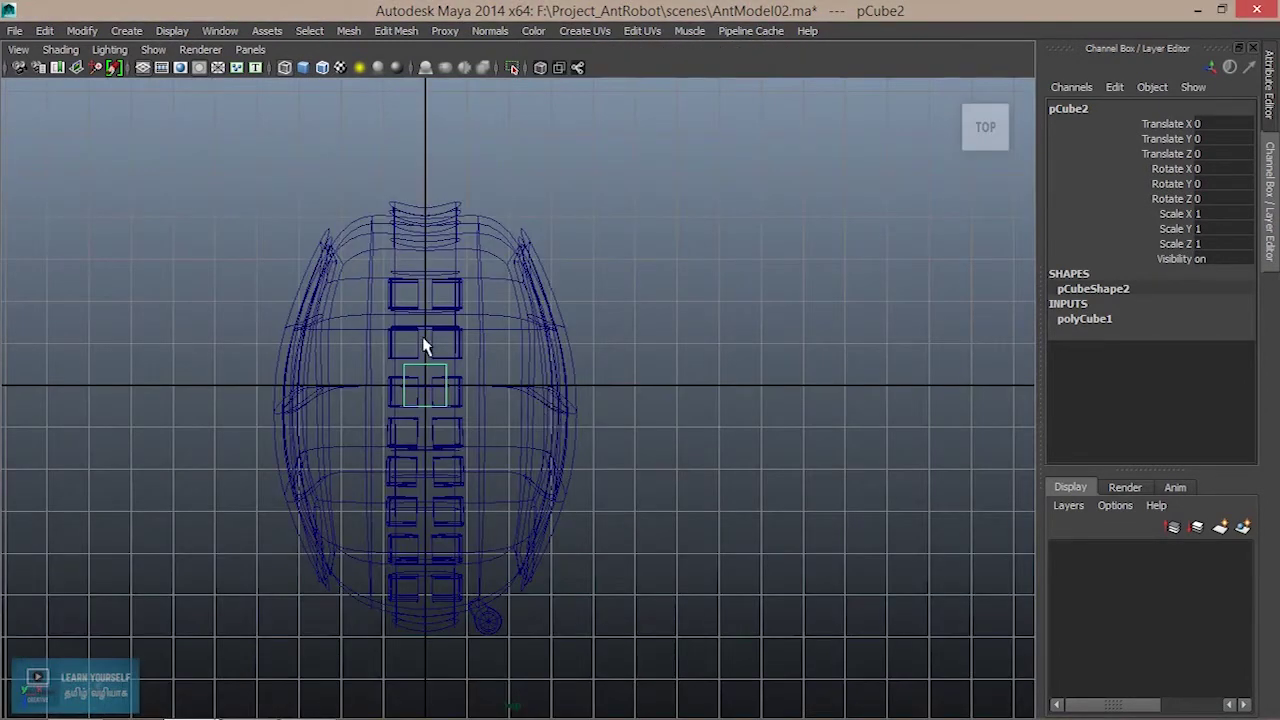
alt+middle_drag(519, 521, 526, 354)
key(w)
drag(435, 205, 505, 448)
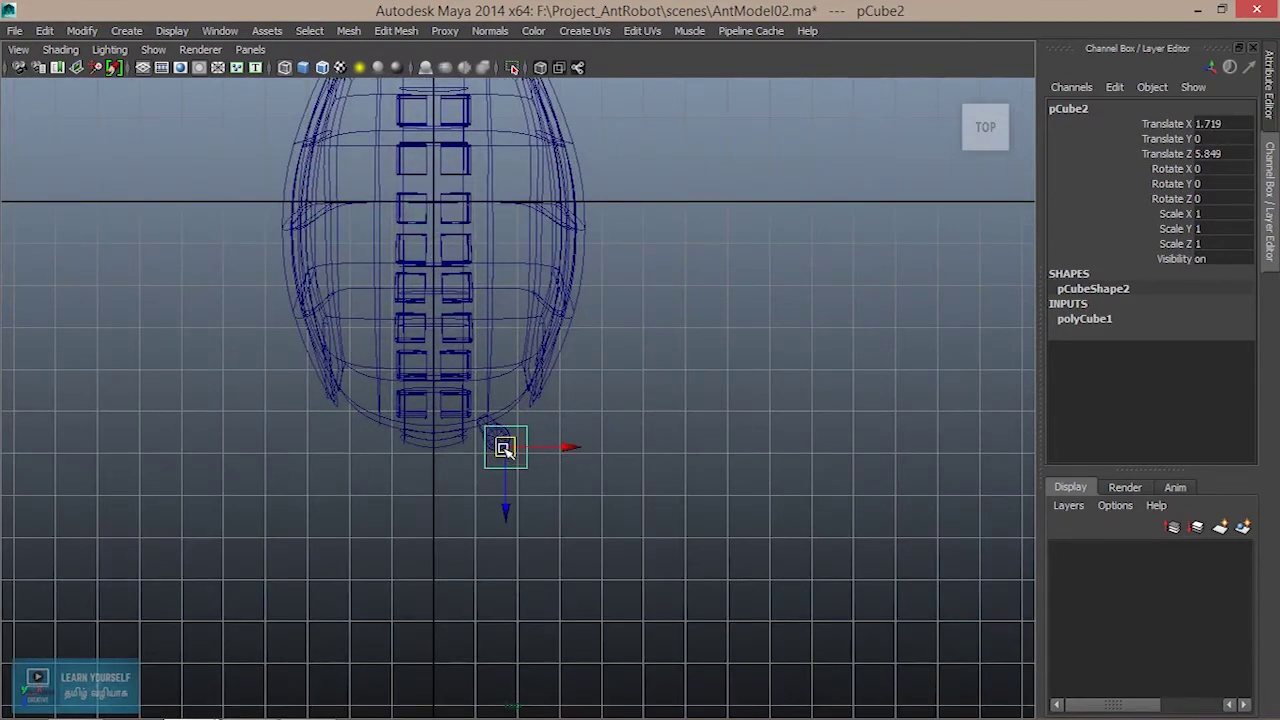
scroll(505, 449, up, 4)
scroll(505, 449, down, 4)
scroll(505, 449, up, 4)
scroll(505, 449, up, 2)
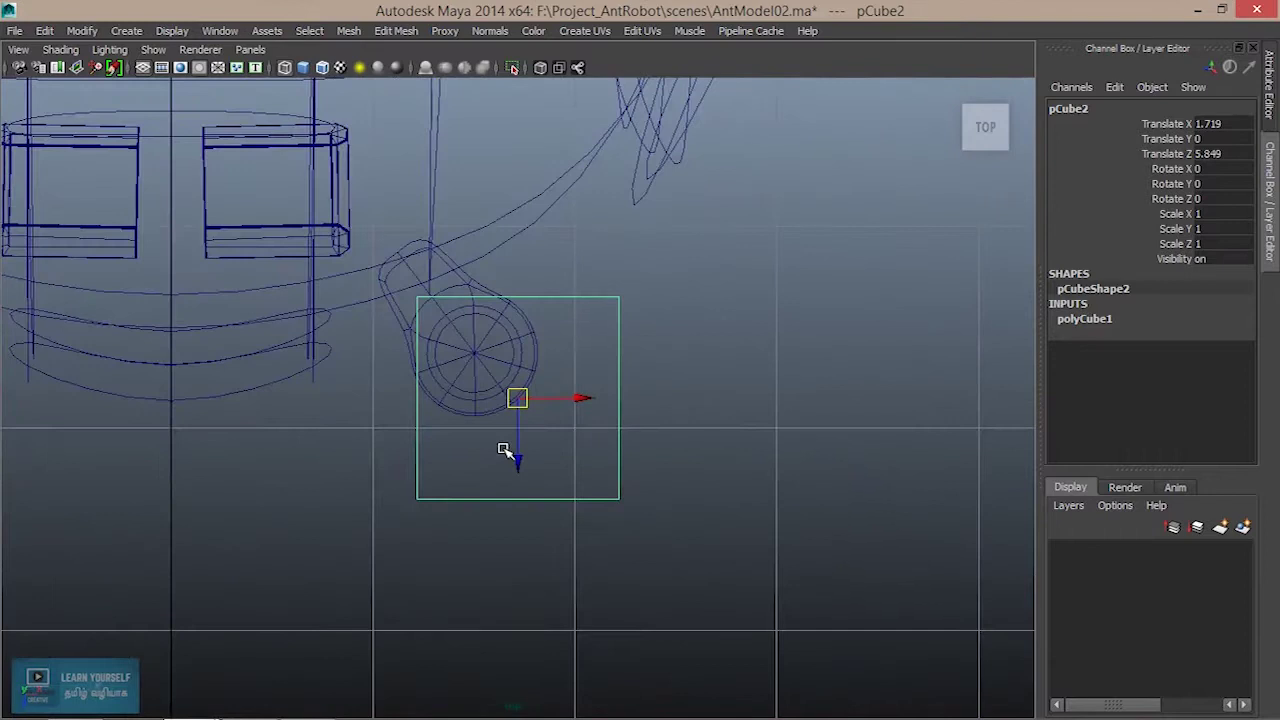
key(r)
drag(519, 400, 417, 400)
key(w)
drag(517, 397, 471, 408)
Drag the cube's bottom vertices out into a long, slightly slanted arm, then shorten it.
right_drag(507, 454, 440, 440)
drag(400, 424, 591, 501)
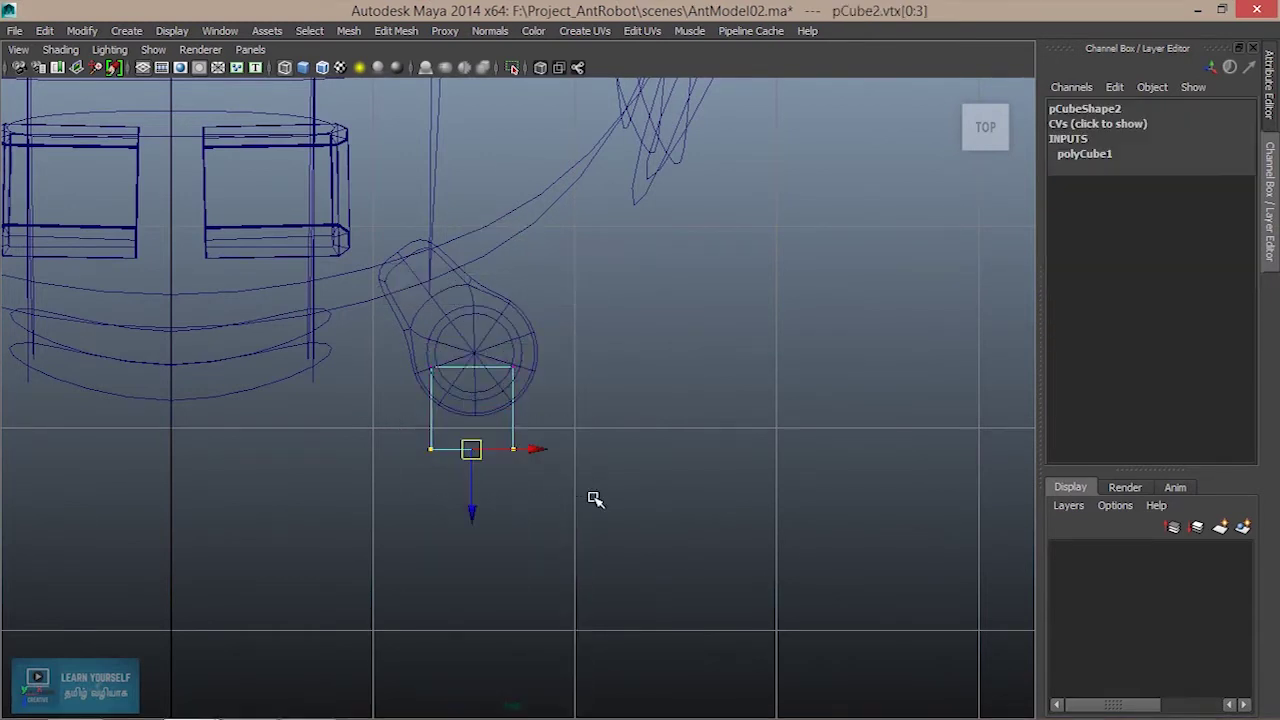
scroll(591, 501, down, 3)
scroll(591, 501, up, 2)
scroll(591, 501, up, 1)
mouse_move(489, 491)
mouse_down()
mouse_move(463, 697)
mouse_move(476, 680)
mouse_up()
alt+middle_drag(476, 680, 537, 560)
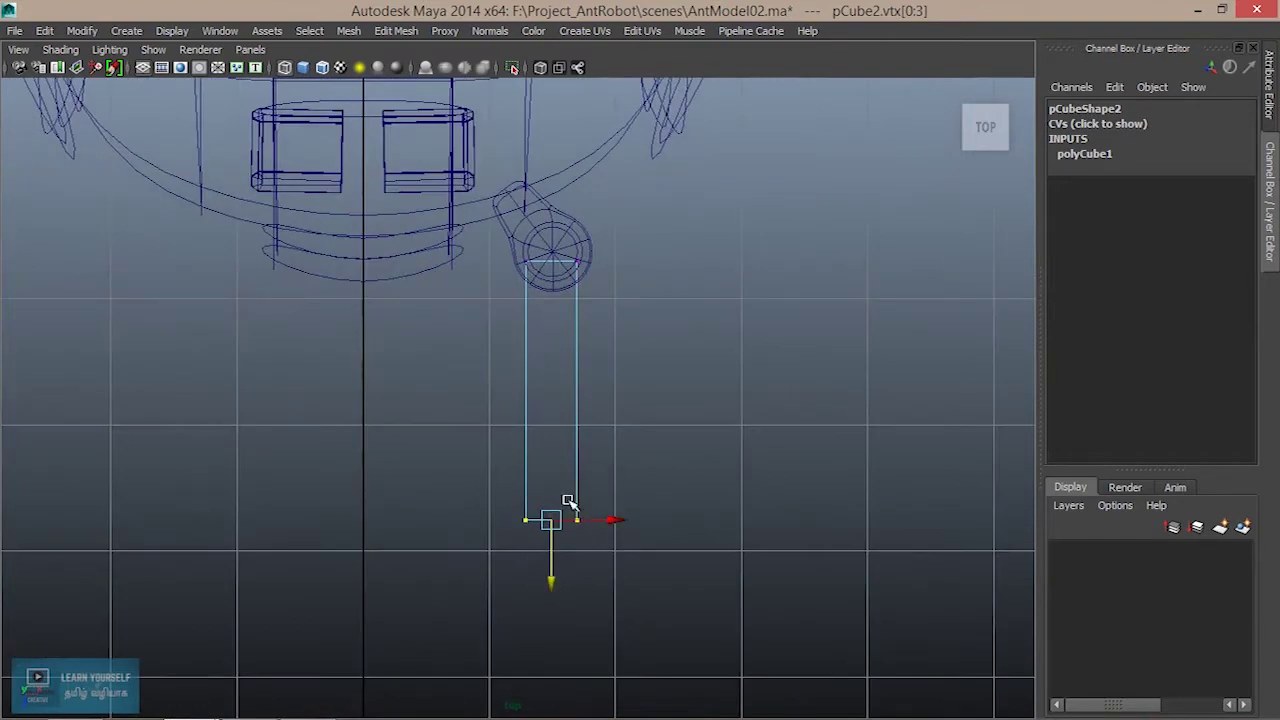
drag(612, 520, 521, 517)
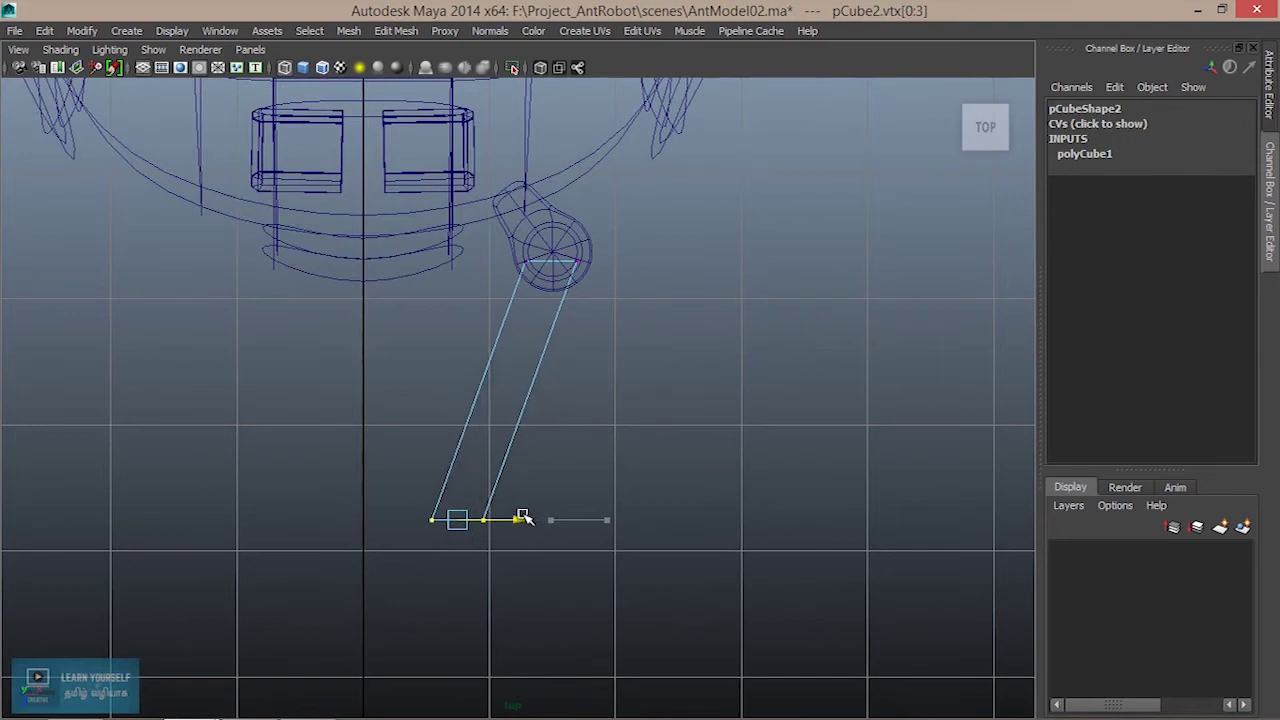
drag(523, 517, 523, 517)
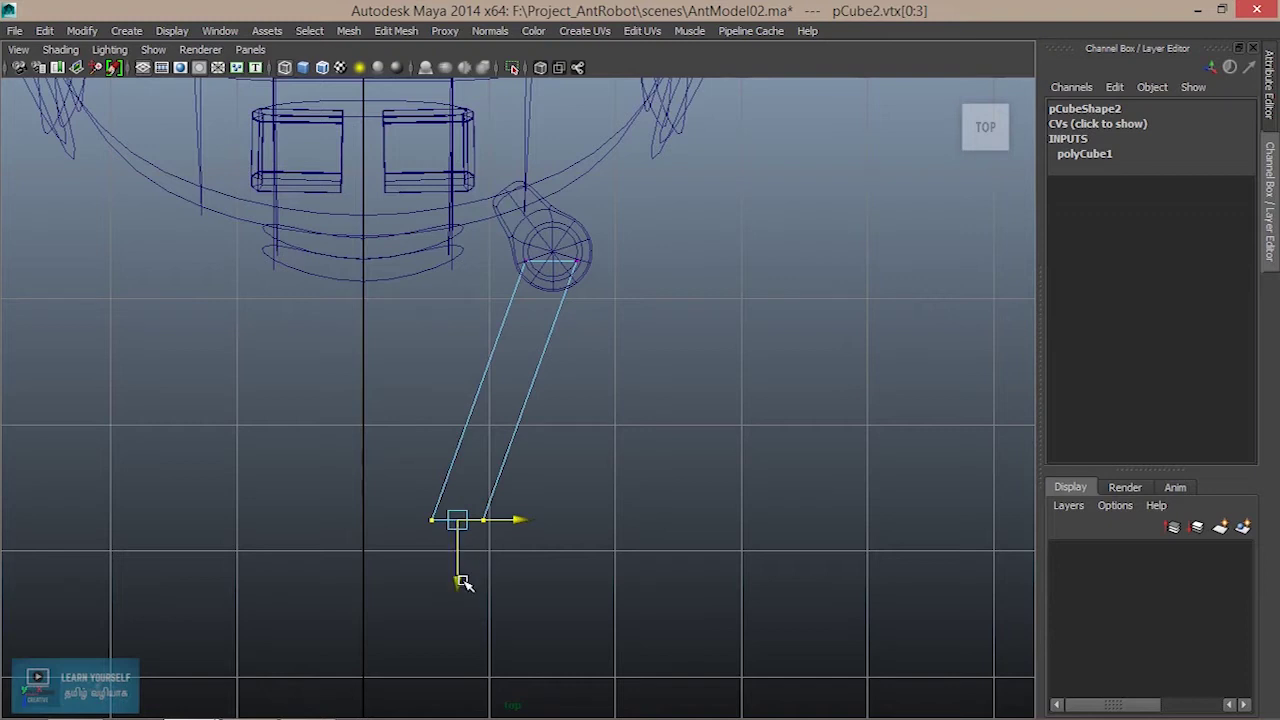
mouse_move(463, 582)
mouse_down()
mouse_move(503, 499)
mouse_move(660, 466)
mouse_up()
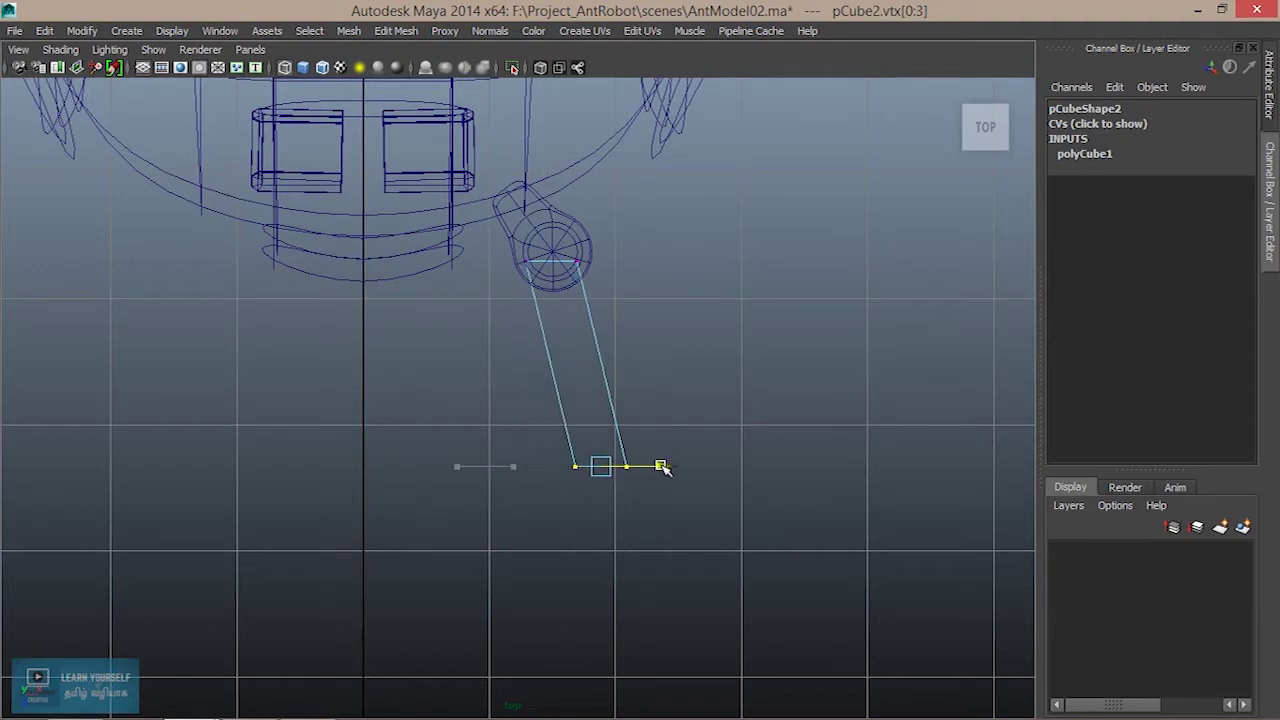
drag(608, 537, 607, 512)
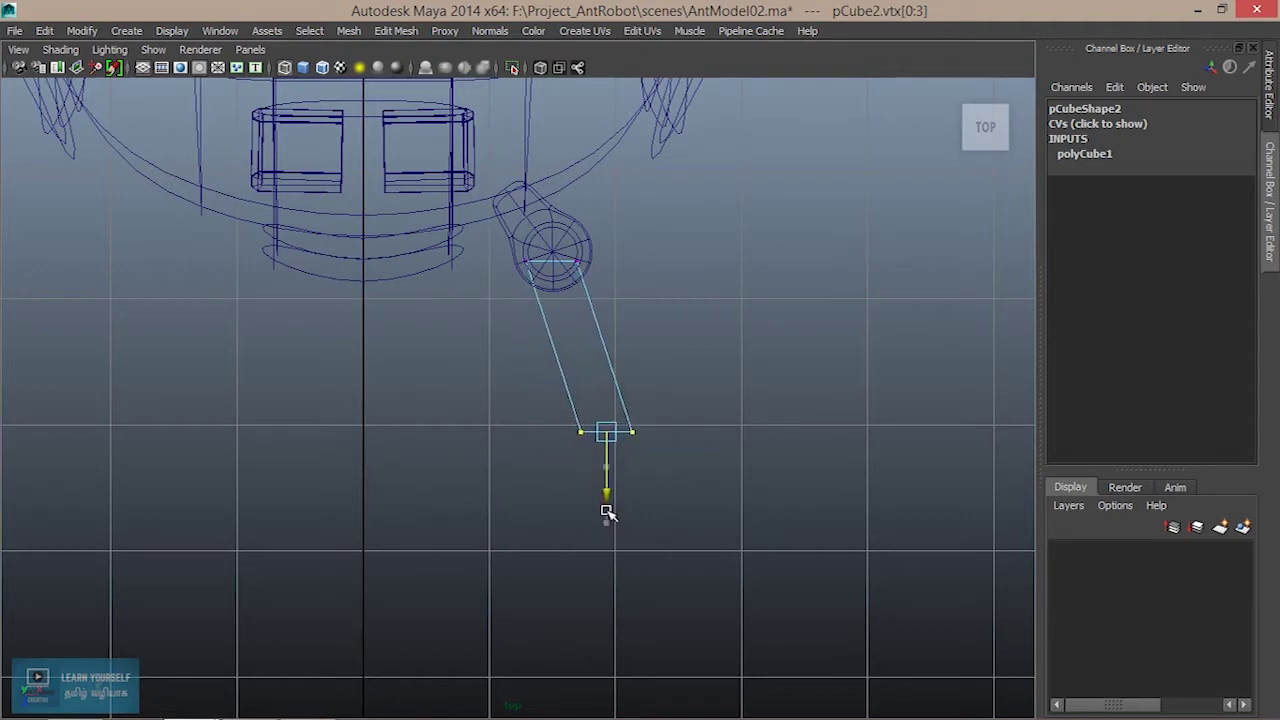
Back in the perspective view and object mode, raise the arm box slightly on Y.
key(space)
key(space)
mouse_move(737, 266)
alt+mouse_down()
mouse_move(468, 298)
mouse_move(414, 391)
mouse_move(643, 466)
mouse_move(571, 463)
mouse_move(600, 406)
alt+mouse_up()
right_drag(600, 406, 675, 249)
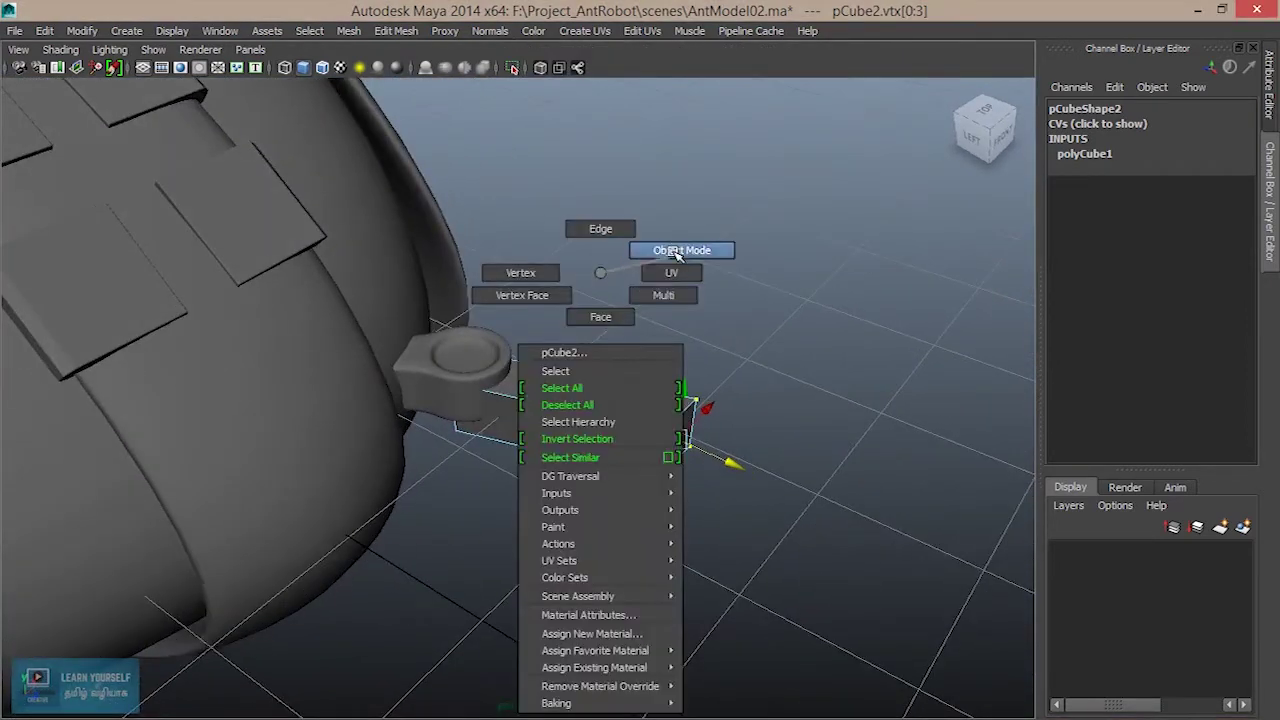
mouse_move(496, 358)
mouse_down()
mouse_move(492, 330)
mouse_move(494, 342)
mouse_up()
key(r)
Flatten the arm box into a thinner slab and raise it to line up with the collar.
click(494, 342)
mouse_move(586, 446)
alt+mouse_down()
mouse_move(606, 423)
mouse_move(520, 400)
alt+mouse_up()
click(592, 437)
drag(480, 307, 486, 323)
alt+drag(585, 455, 562, 489)
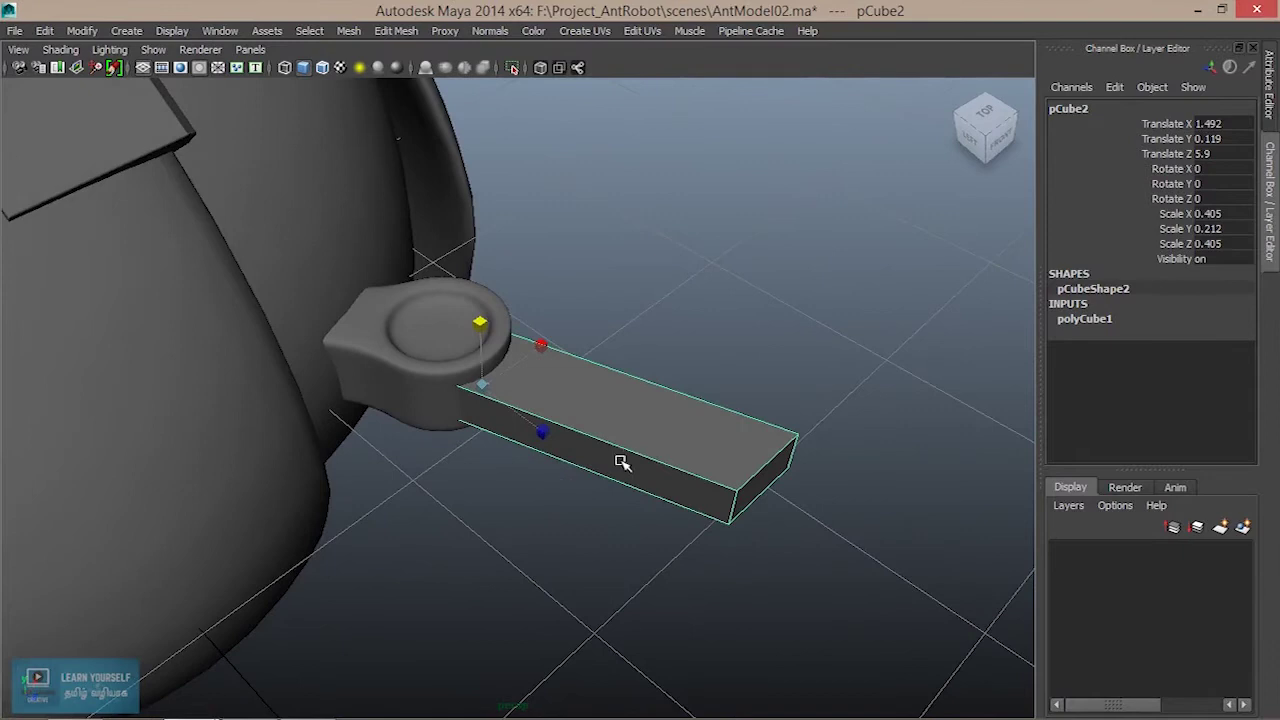
scroll(643, 508, up, 5)
mouse_move(660, 503)
alt+mouse_down()
mouse_move(703, 414)
mouse_move(520, 409)
alt+mouse_up()
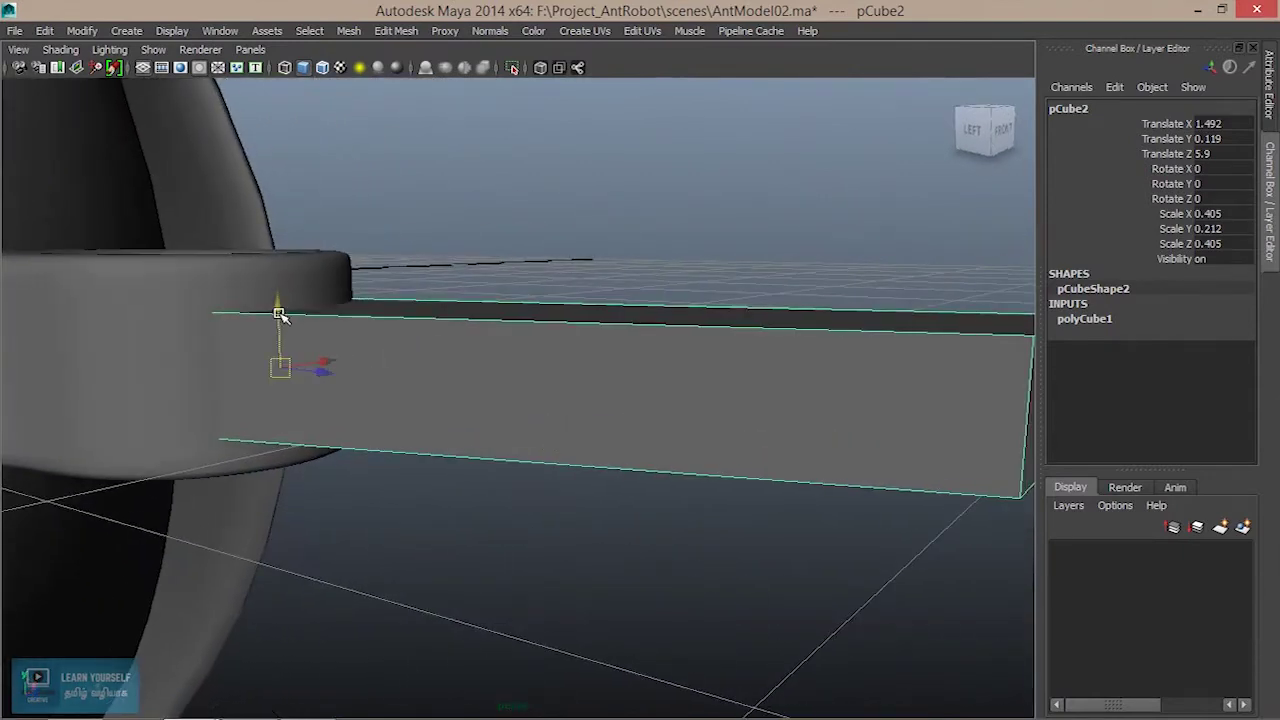
drag(279, 314, 277, 290)
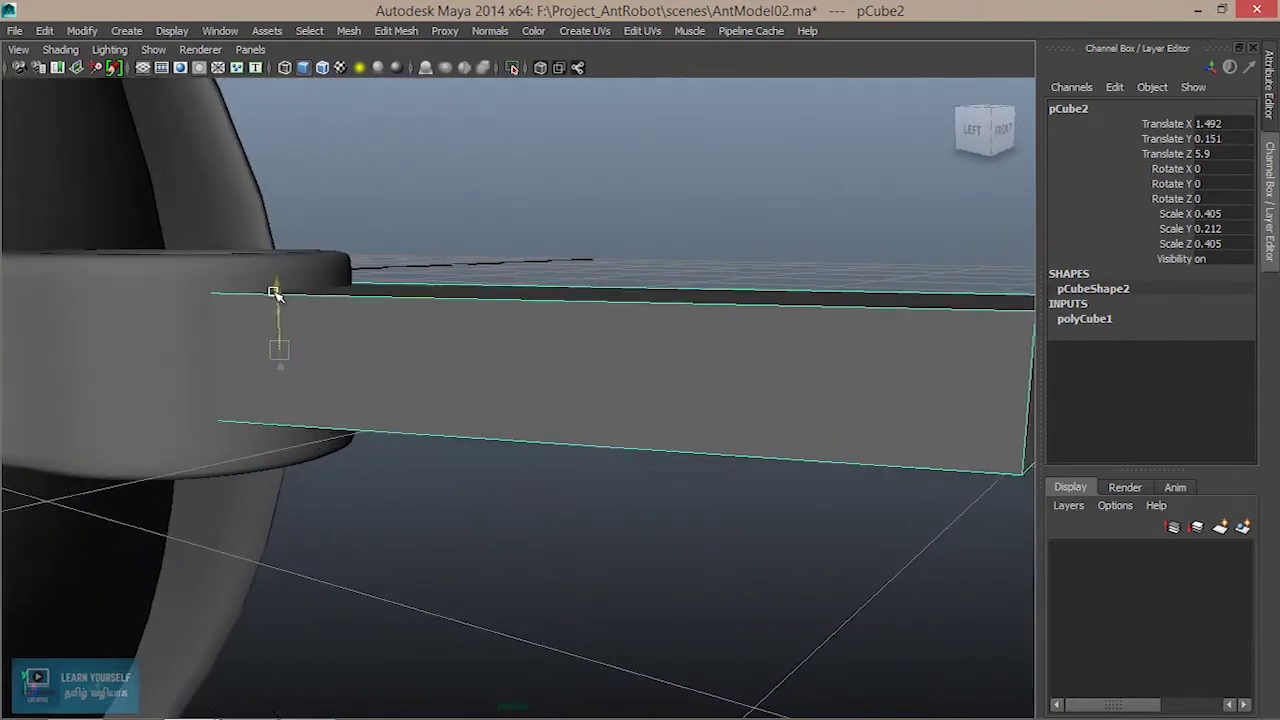
scroll(532, 359, down, 5)
alt+drag(600, 403, 594, 409)
Insert support edge loops near the arm box's top, bottom and end.
click(396, 30)
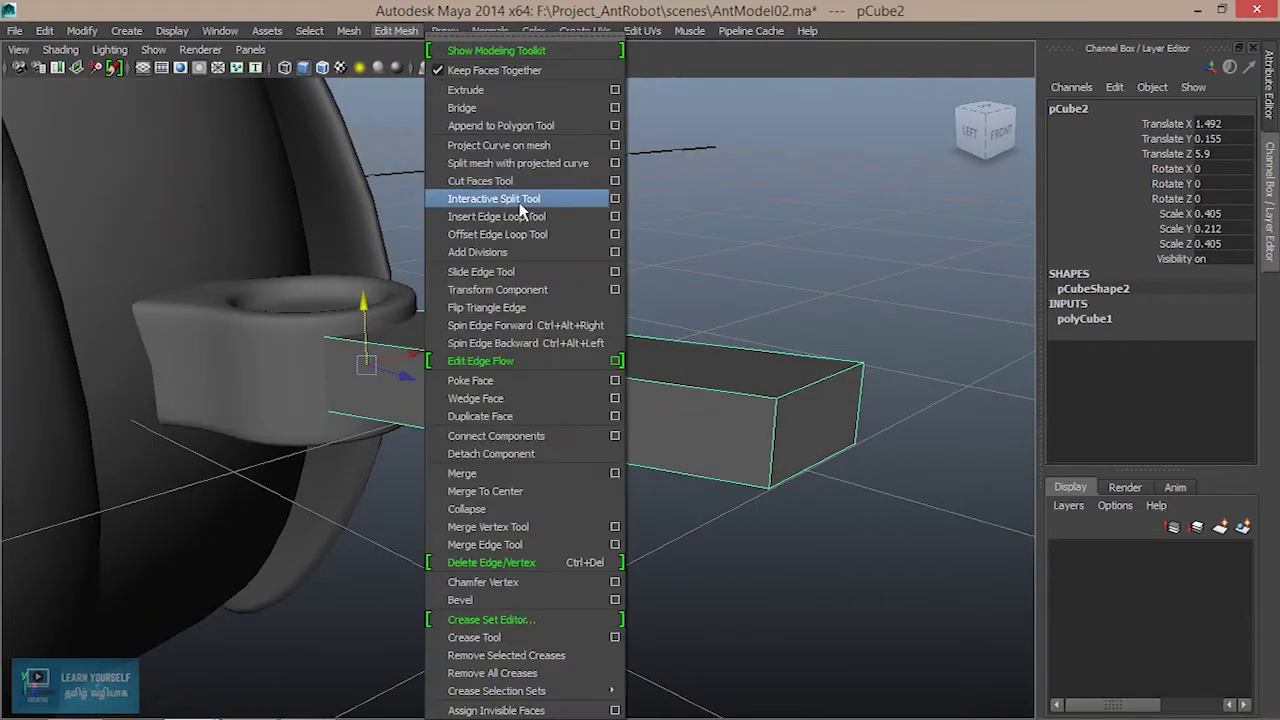
click(486, 209)
click(778, 410)
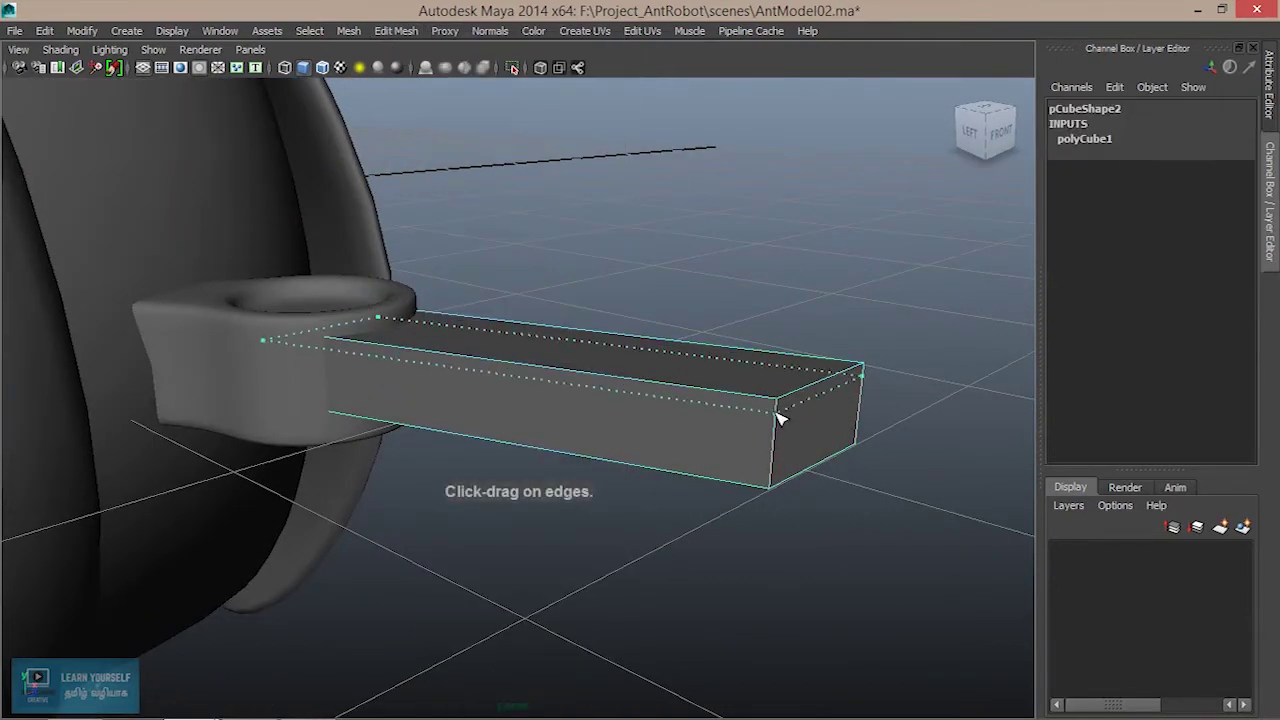
click(775, 482)
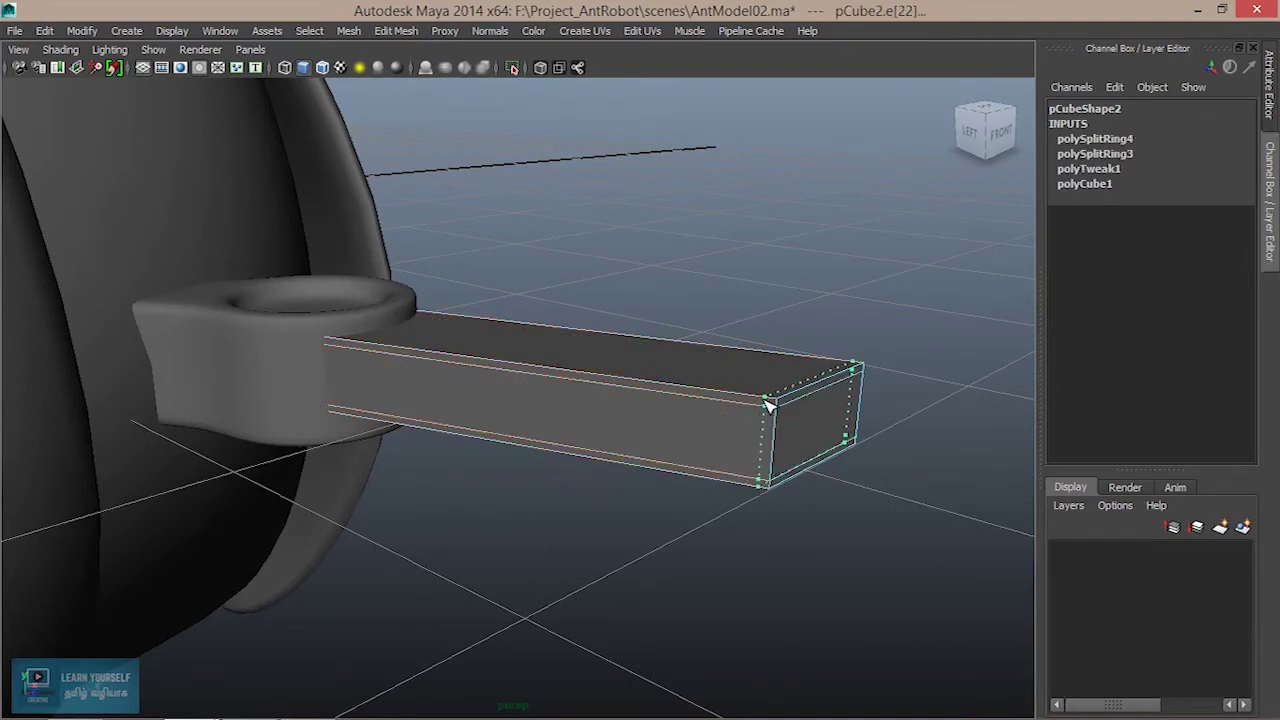
click(767, 404)
mouse_move(767, 404)
alt+mouse_down()
mouse_move(766, 471)
mouse_move(415, 418)
mouse_move(289, 417)
mouse_move(386, 443)
mouse_move(466, 429)
alt+mouse_up()
Return to object mode, preview the arm smoothed with the 3 key, and reselect it.
right_drag(528, 394, 630, 255)
click(575, 380)
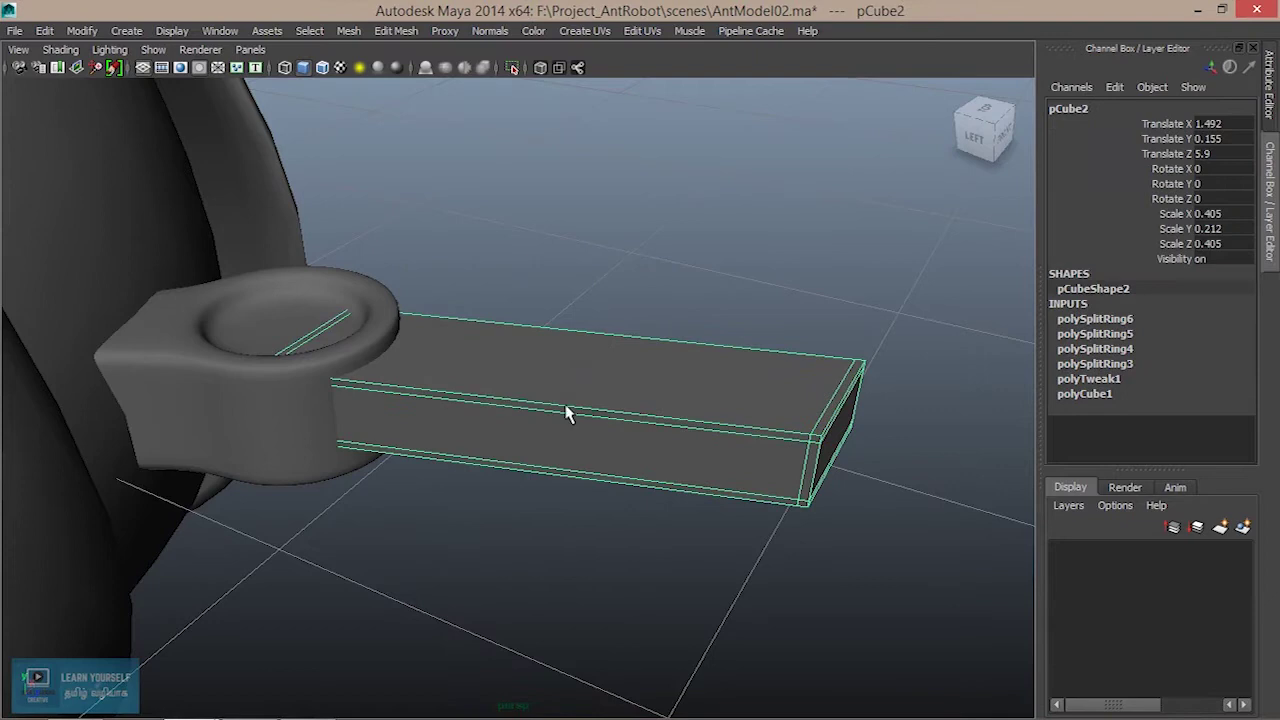
key(3)
click(657, 309)
mouse_move(657, 309)
alt+mouse_down()
mouse_move(654, 414)
mouse_move(568, 449)
alt+mouse_up()
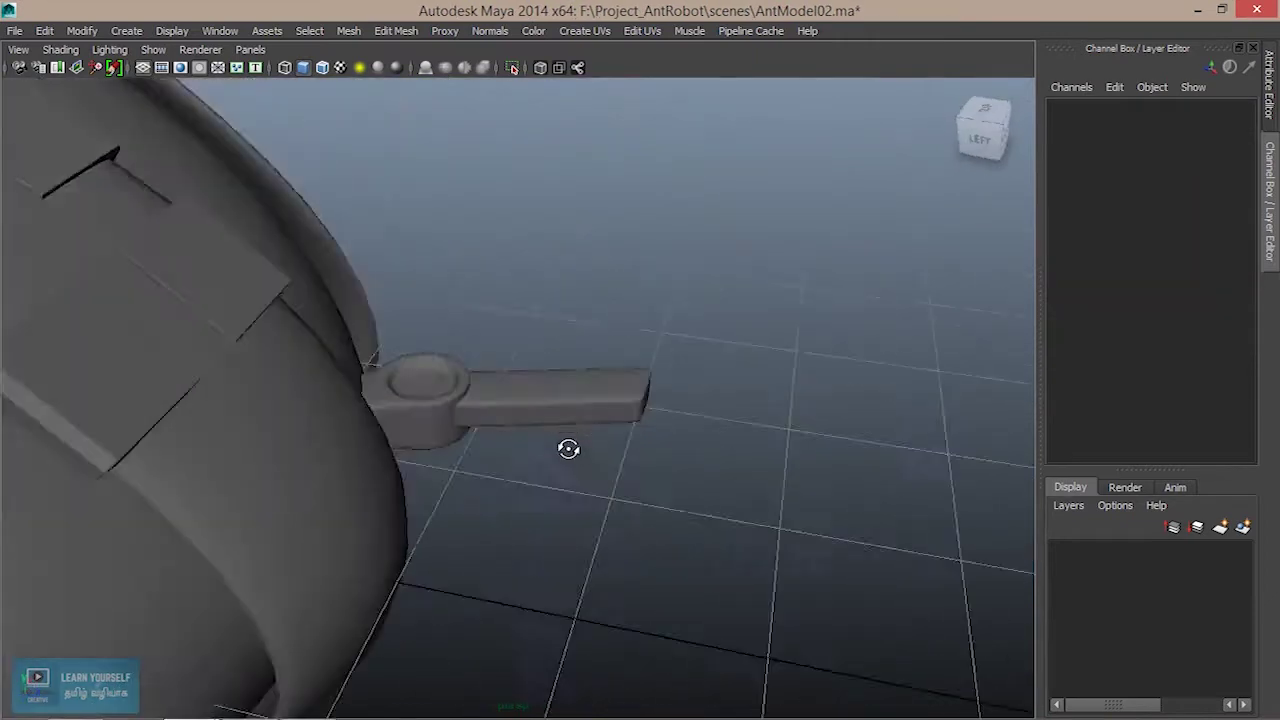
scroll(568, 449, up, 2)
click(570, 449)
click(127, 31)
mouse_move(170, 76)
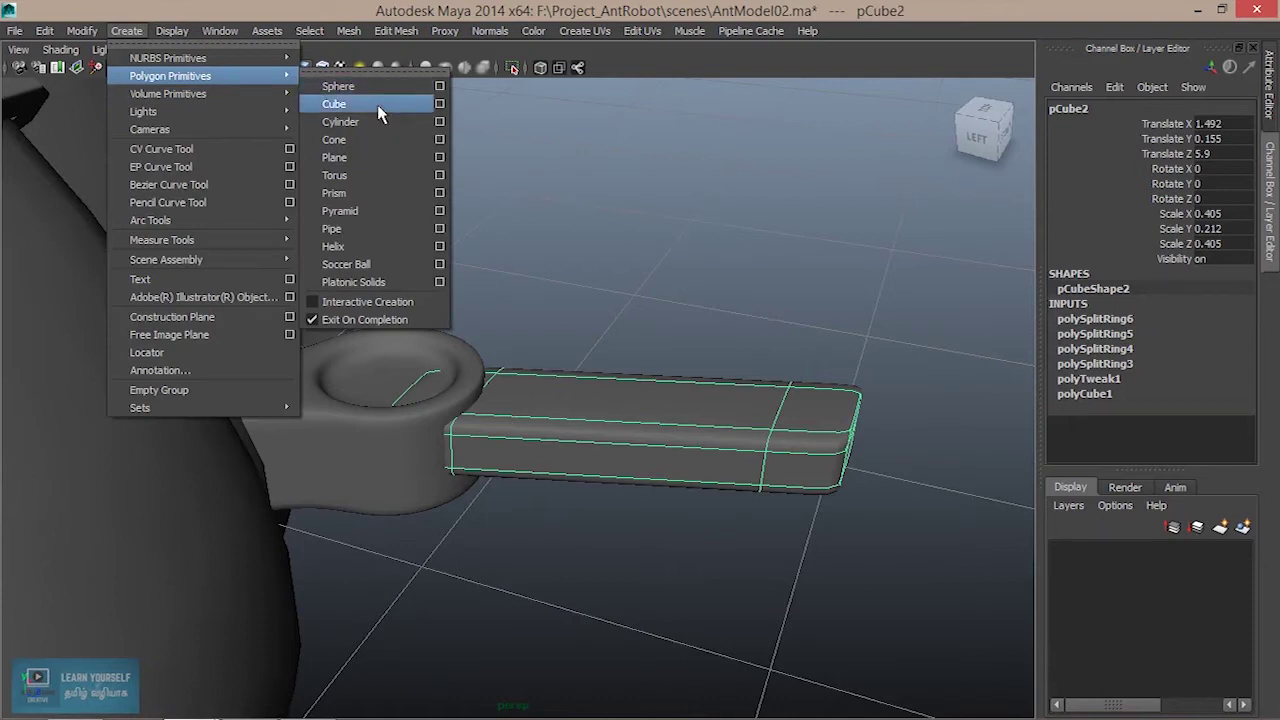
Create a cylinder, move it beside the body near the arm, and shrink it to pin size.
click(345, 122)
alt+drag(443, 323, 451, 340)
scroll(451, 340, down, 3)
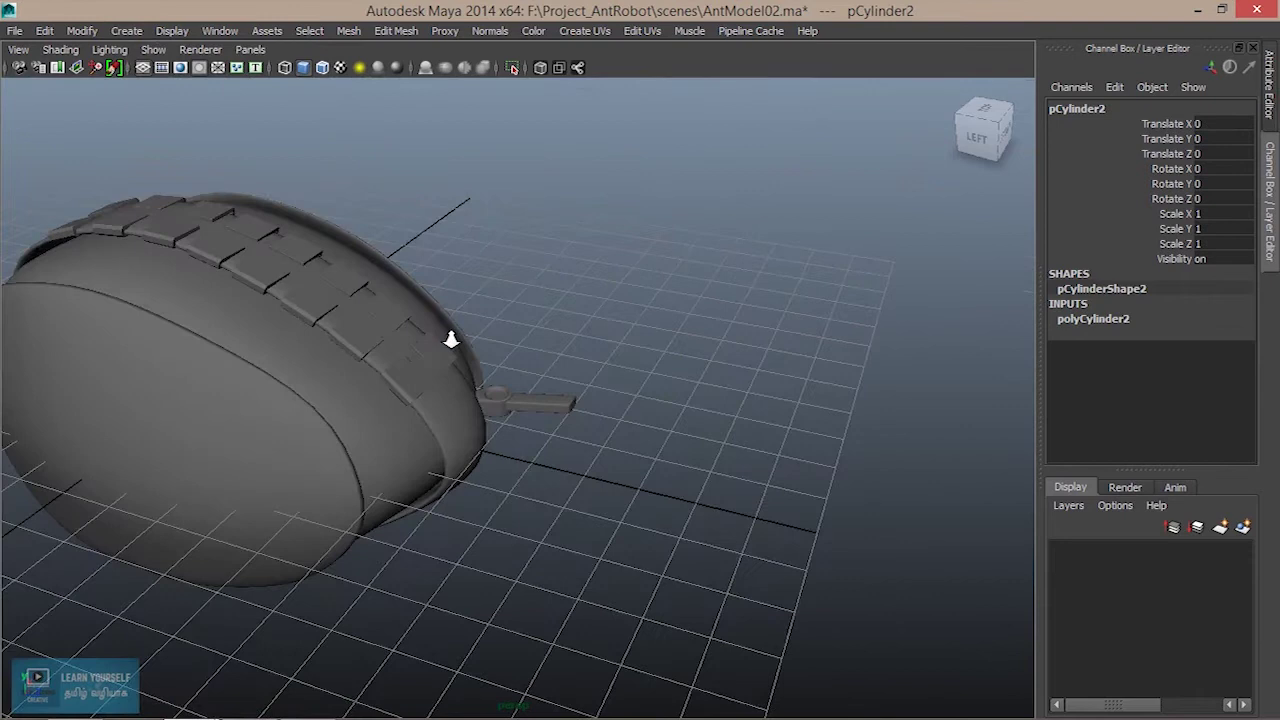
mouse_move(262, 397)
mouse_down()
mouse_move(510, 458)
mouse_move(507, 367)
mouse_move(426, 406)
mouse_up()
key(r)
click(426, 406)
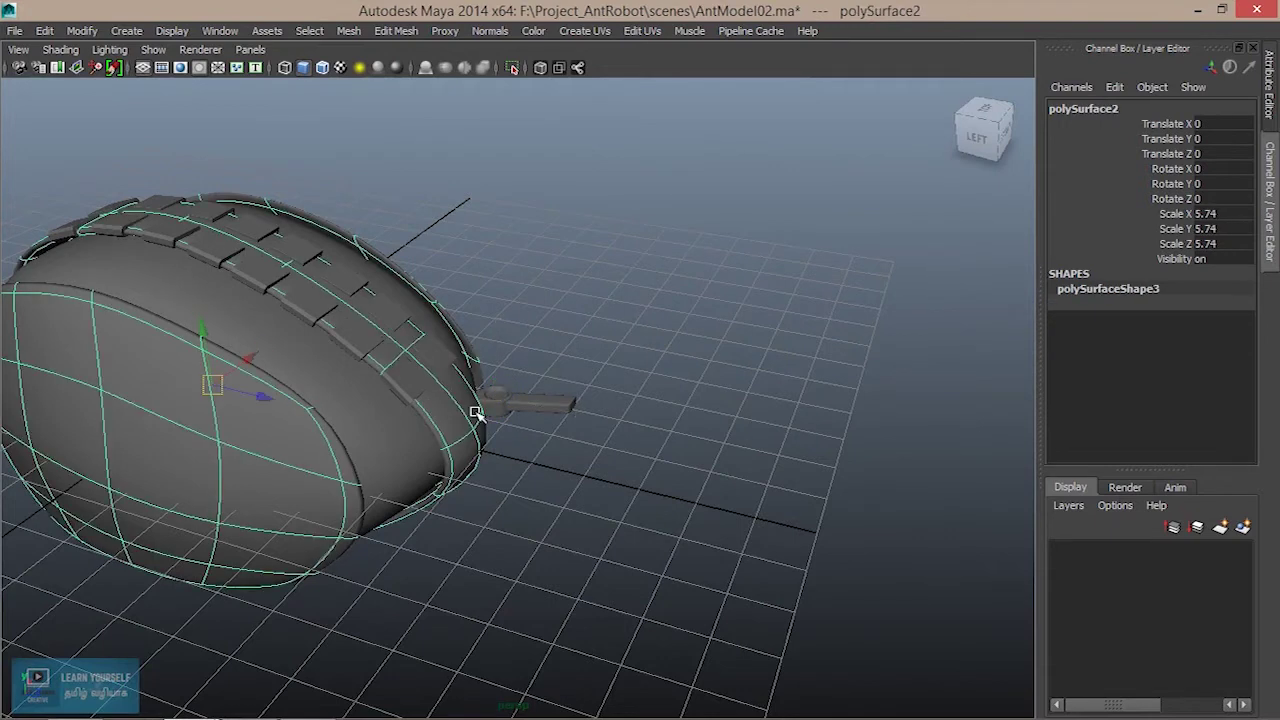
key(ctrl+z)
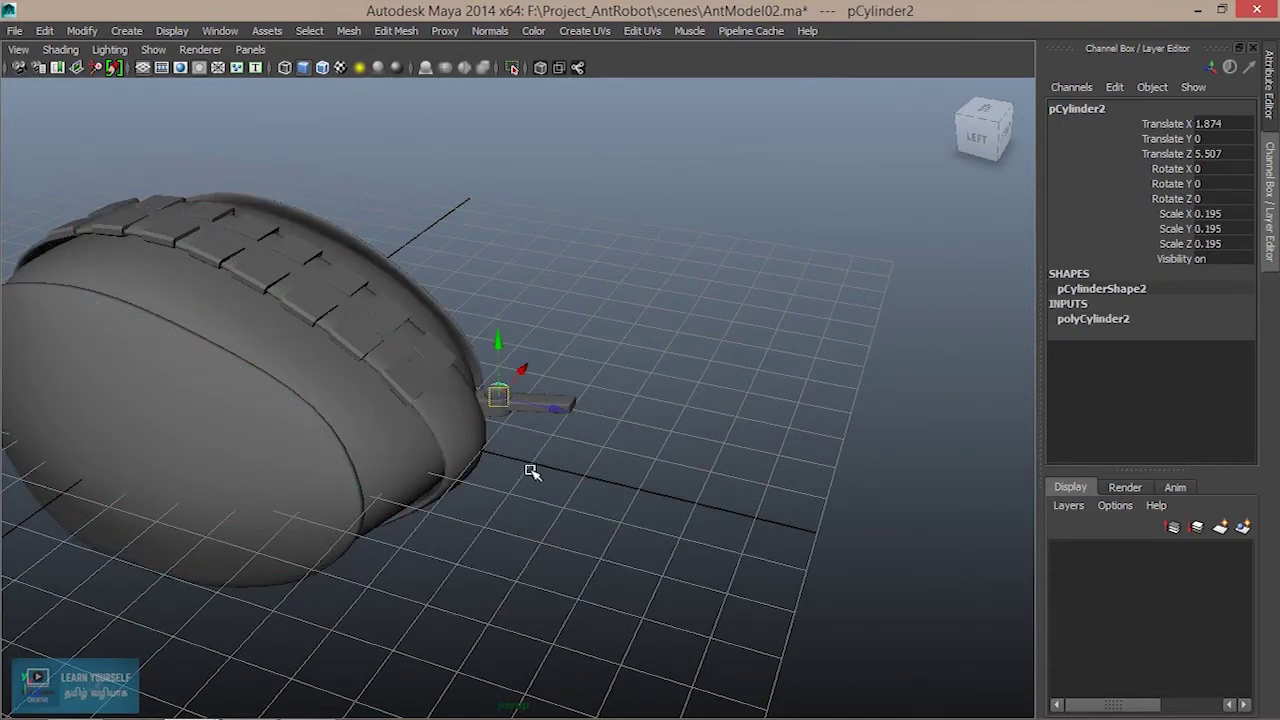
key(f)
mouse_move(529, 443)
alt+mouse_down()
mouse_move(340, 509)
mouse_move(555, 478)
alt+mouse_up()
In the top view, centre the small cylinder over the socket's hole.
key(ctrl+h)
click(349, 414)
key(f)
mouse_move(349, 414)
alt+mouse_down()
mouse_move(477, 361)
mouse_move(371, 457)
mouse_move(420, 480)
alt+mouse_up()
key(ctrl+z)
key(ctrl+z)
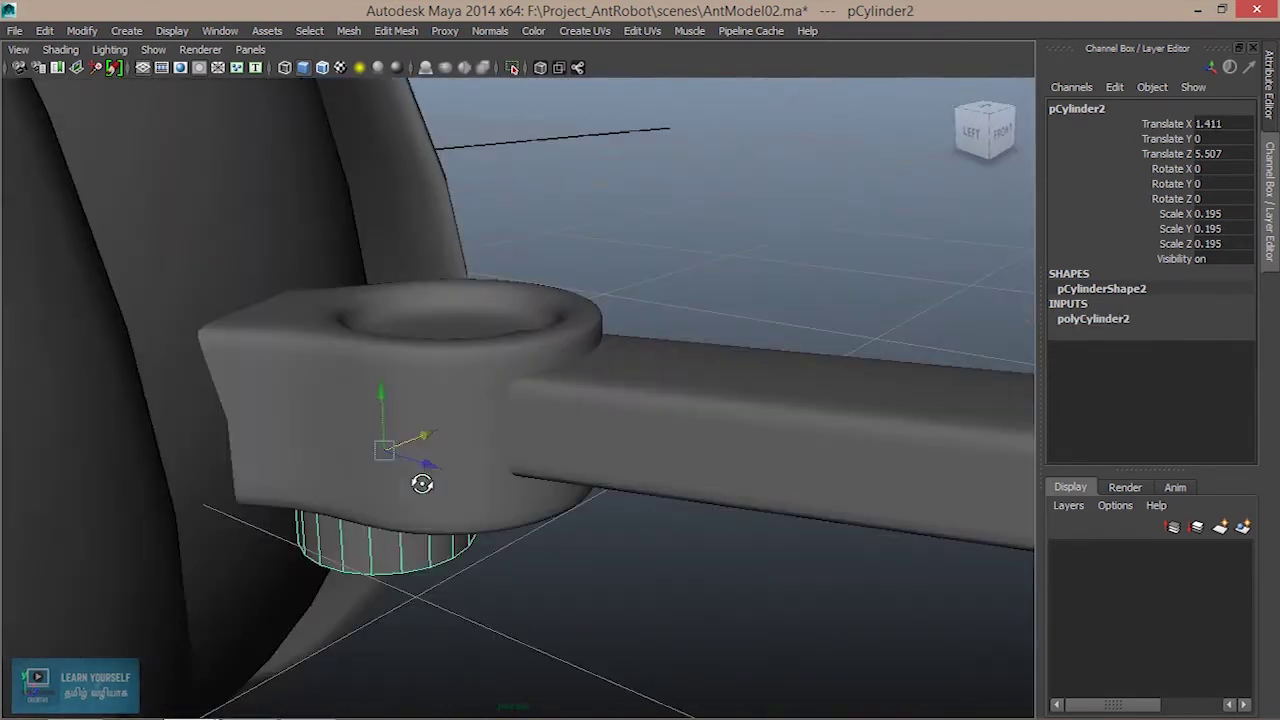
key(space)
key(space)
scroll(580, 310, up, 3)
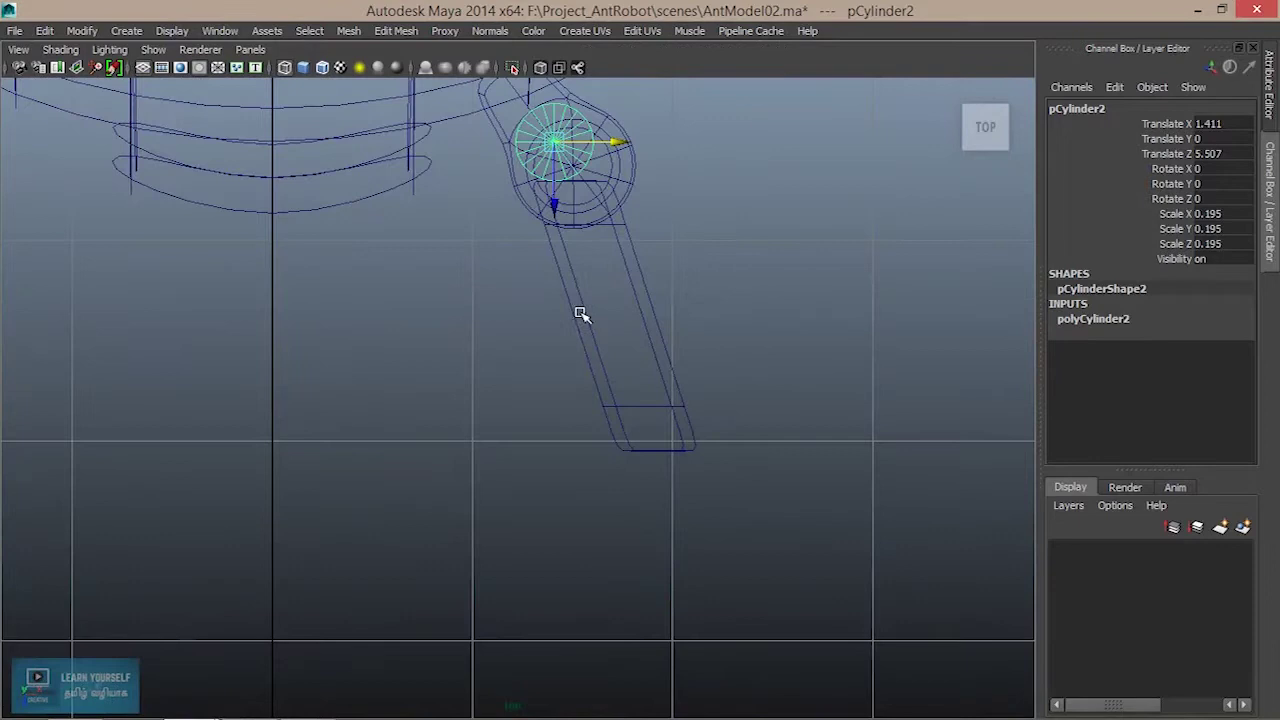
alt+middle_drag(595, 258, 543, 334)
key(f)
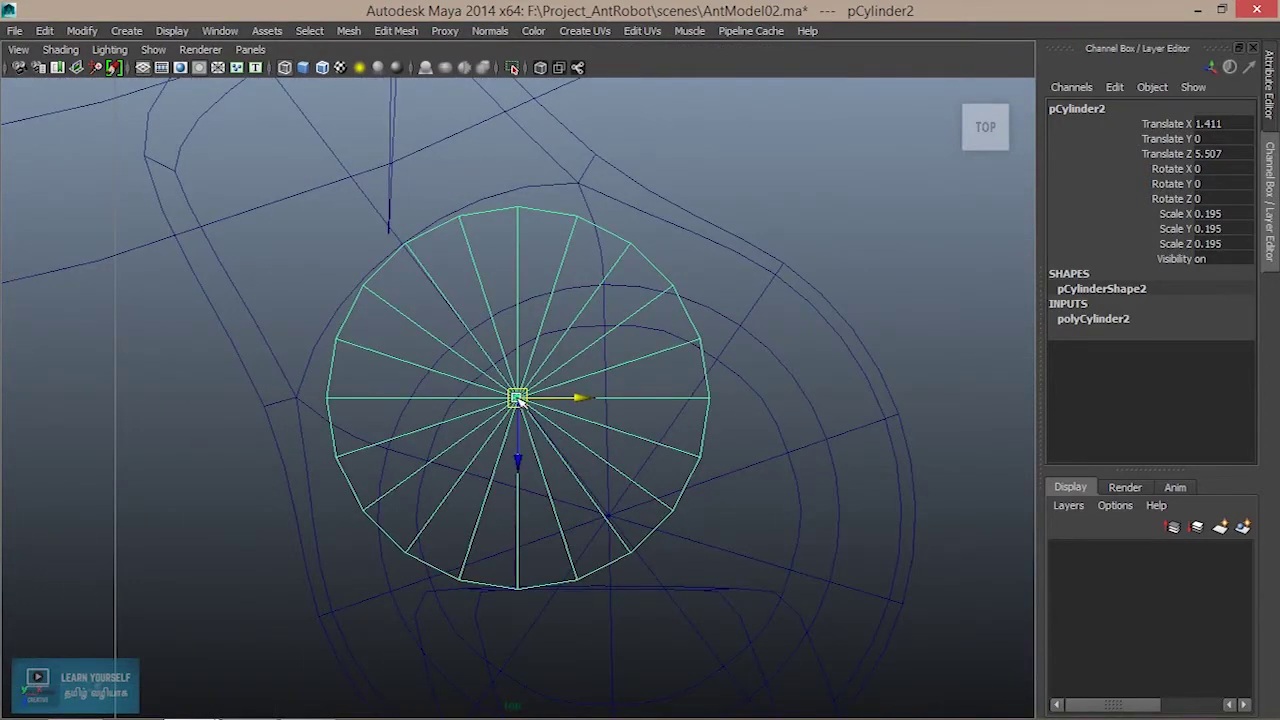
drag(517, 397, 605, 512)
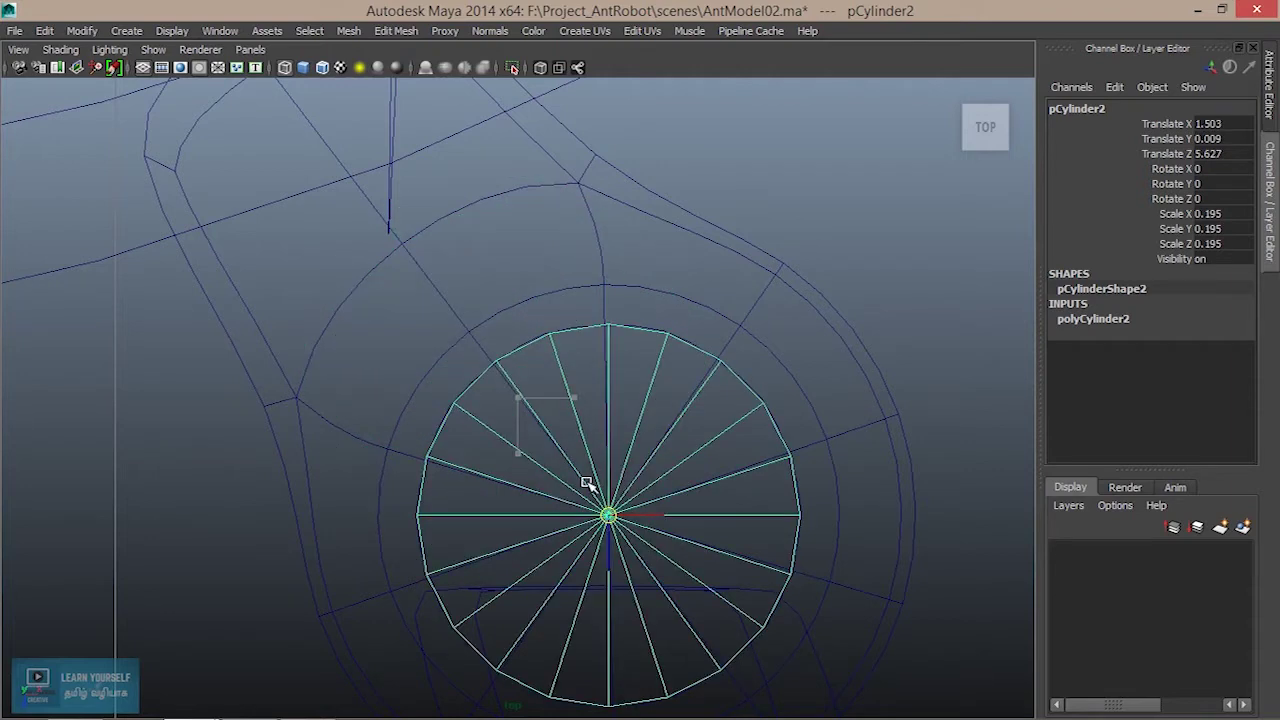
Raise the pin into the socket hole, stretch it taller, and select its top edge loop.
click(633, 510)
click(729, 459)
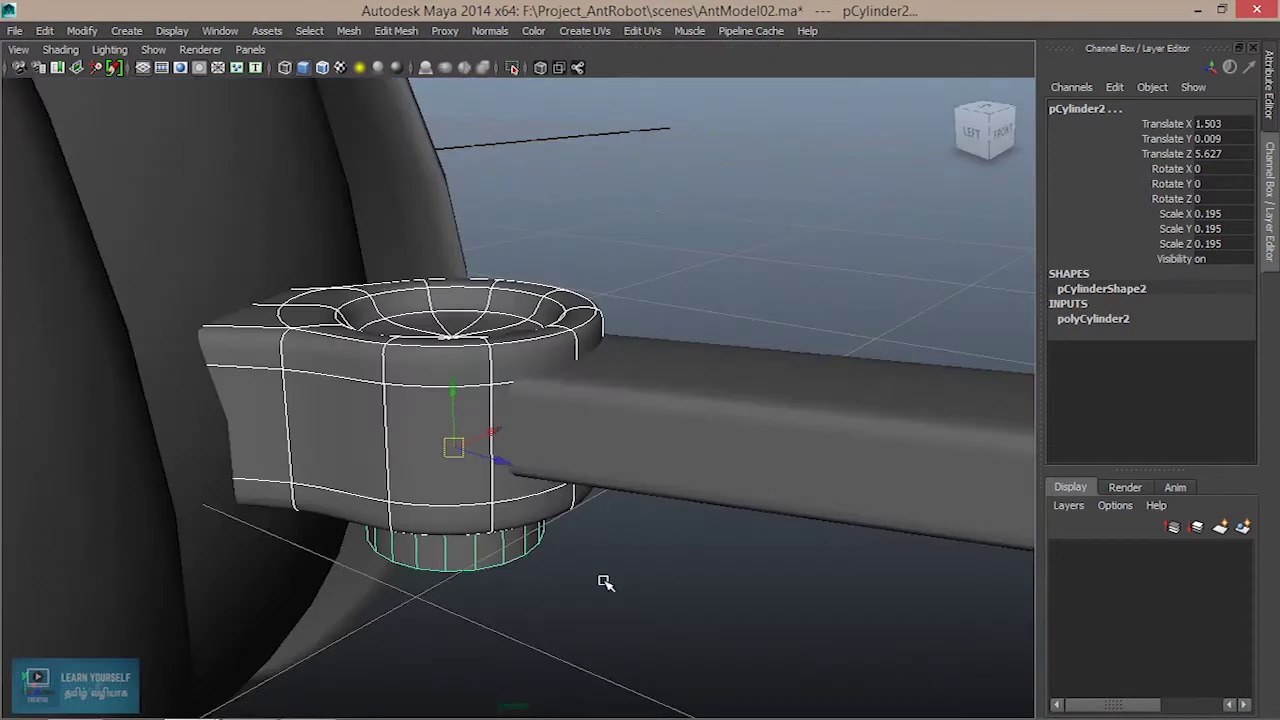
click(505, 562)
click(505, 562)
drag(456, 390, 449, 345)
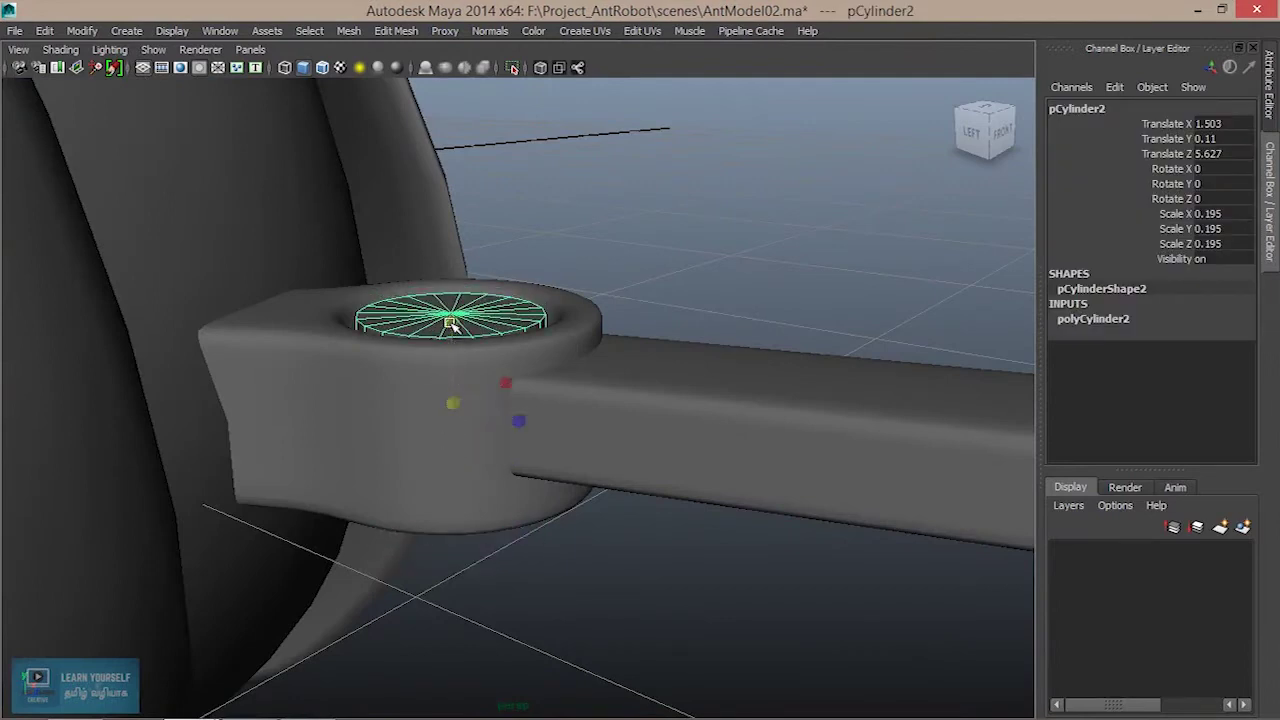
drag(451, 325, 445, 289)
mouse_move(485, 397)
alt+mouse_down()
mouse_move(626, 453)
mouse_move(486, 374)
mouse_move(500, 303)
mouse_move(503, 440)
alt+mouse_up()
alt+right_drag(503, 440, 573, 577)
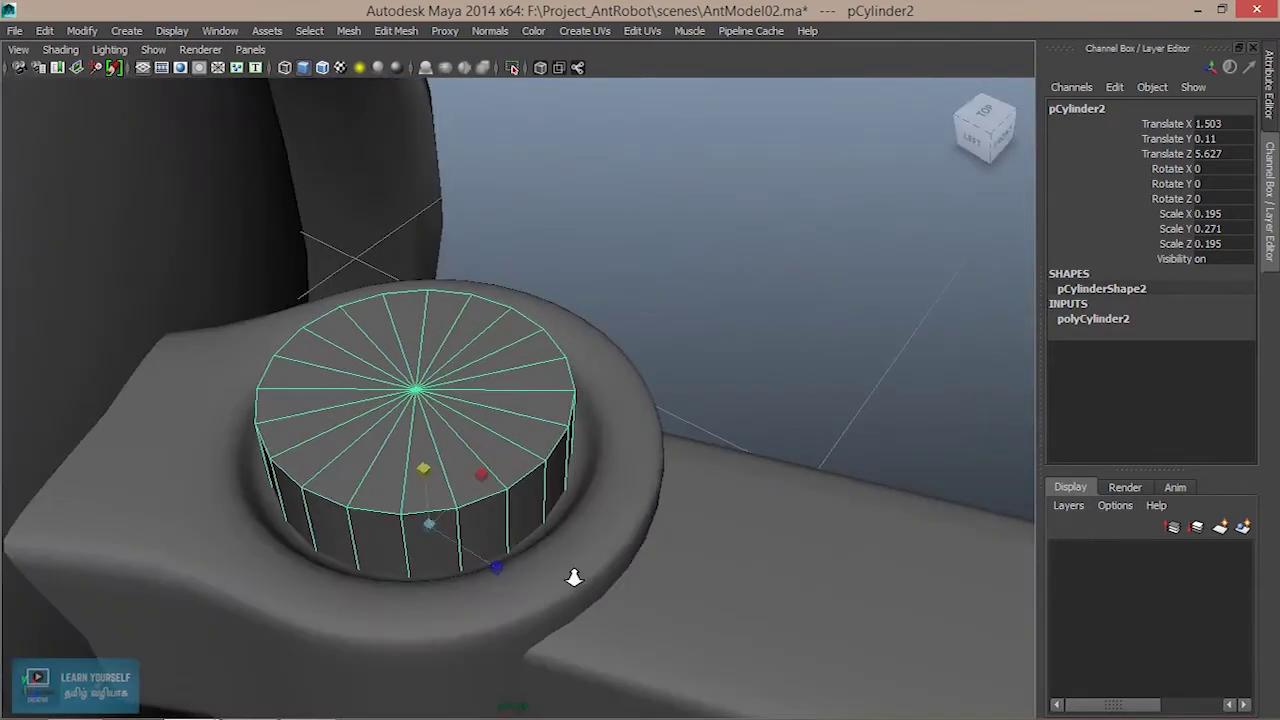
alt+middle_drag(573, 577, 630, 502)
alt+right_drag(572, 425, 650, 390)
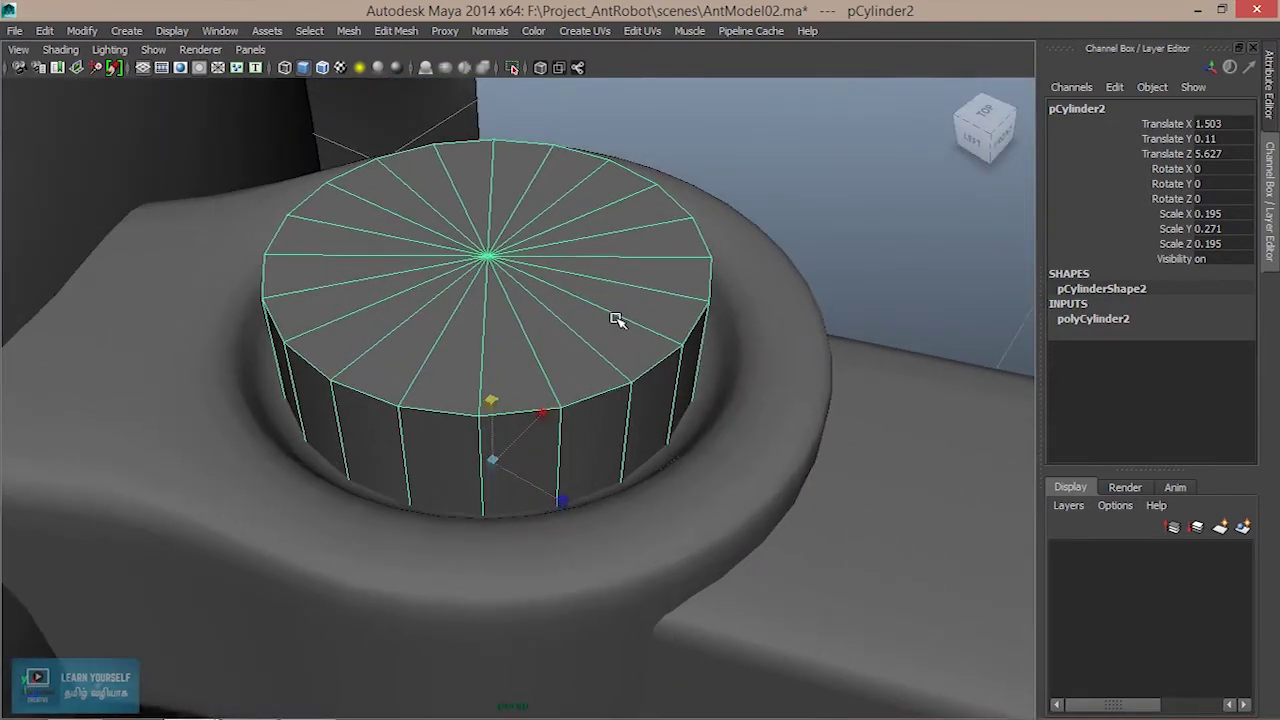
right_click(617, 251)
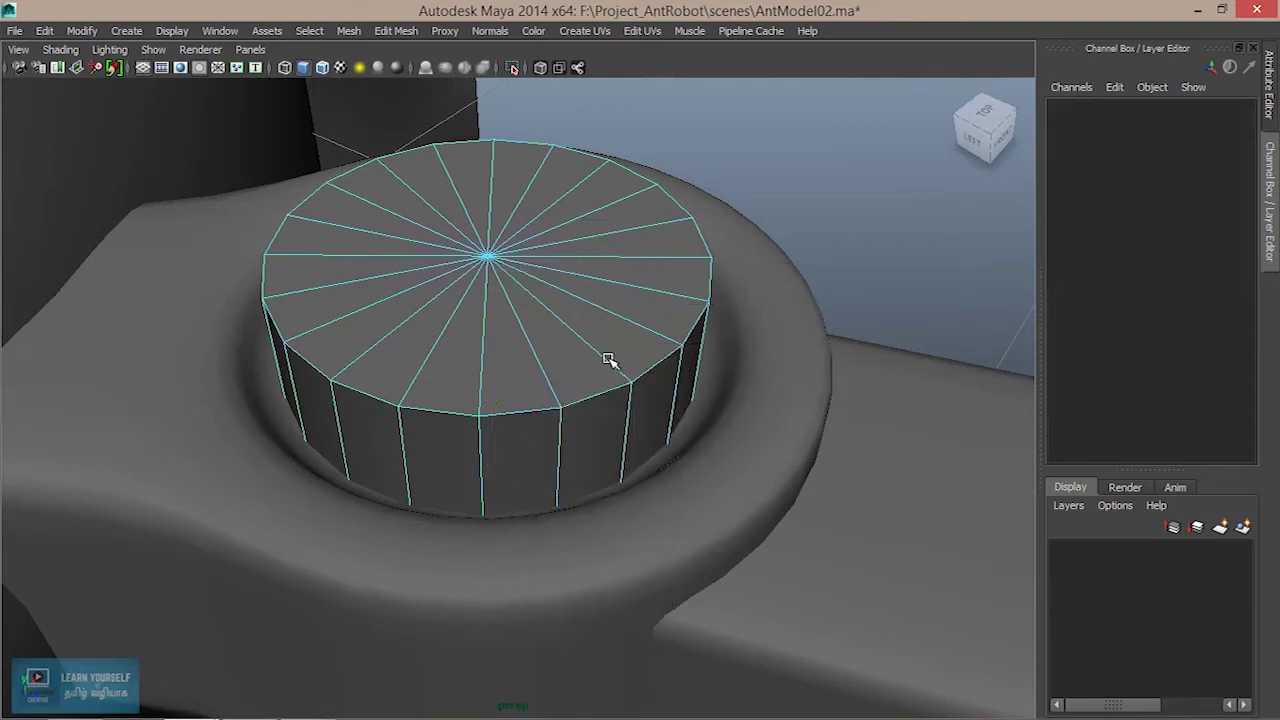
double_click(606, 396)
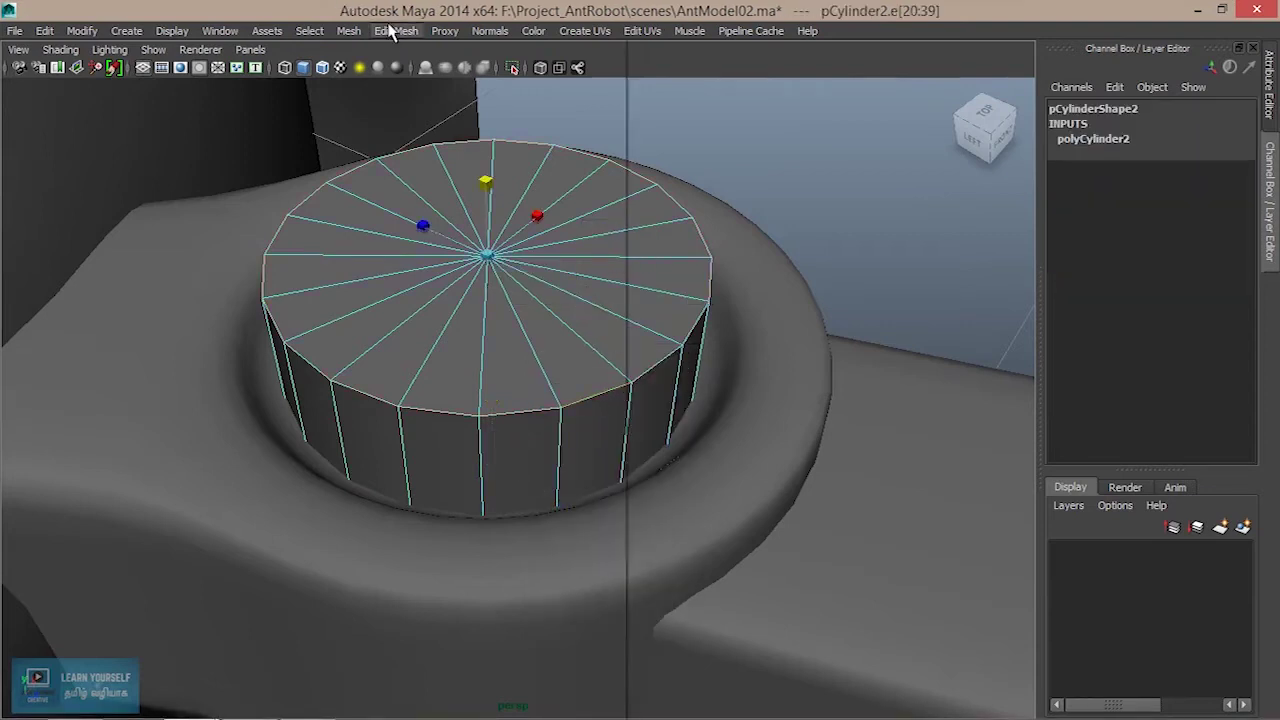
Bevel the pin's top rim, trying offsets of 0.15, 0.2, 0.125 and 0.11.
click(396, 30)
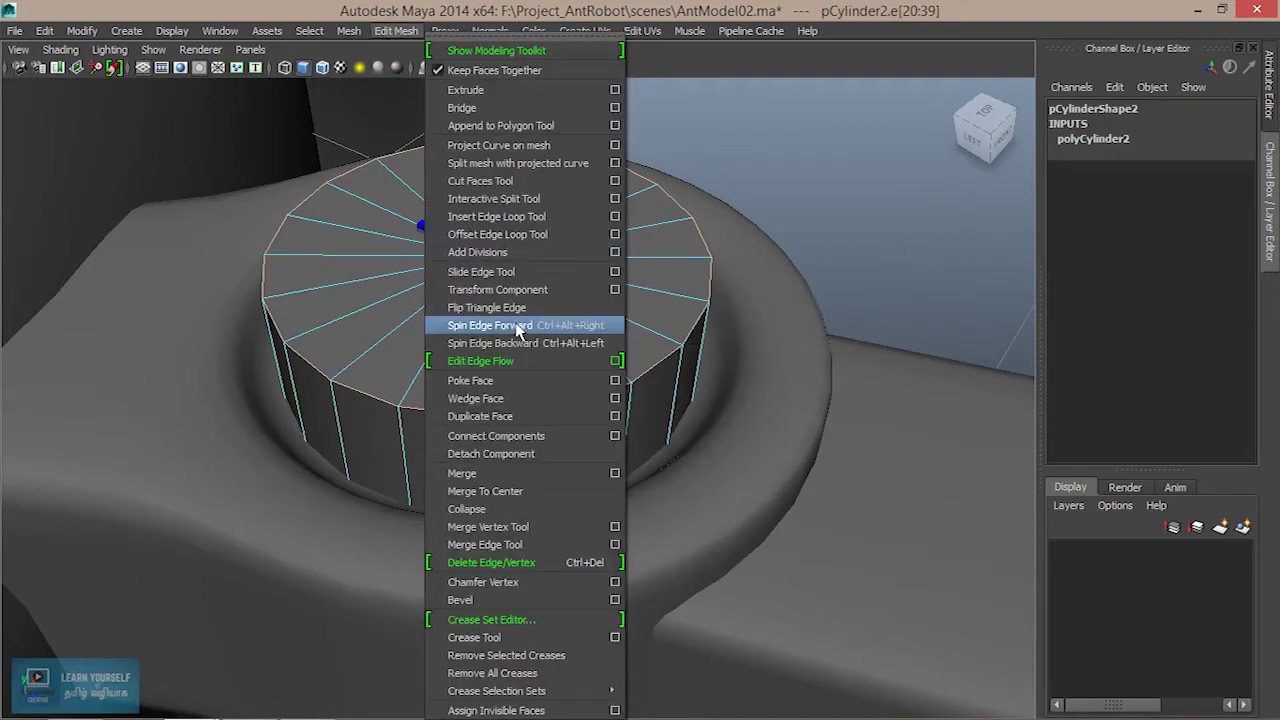
click(499, 596)
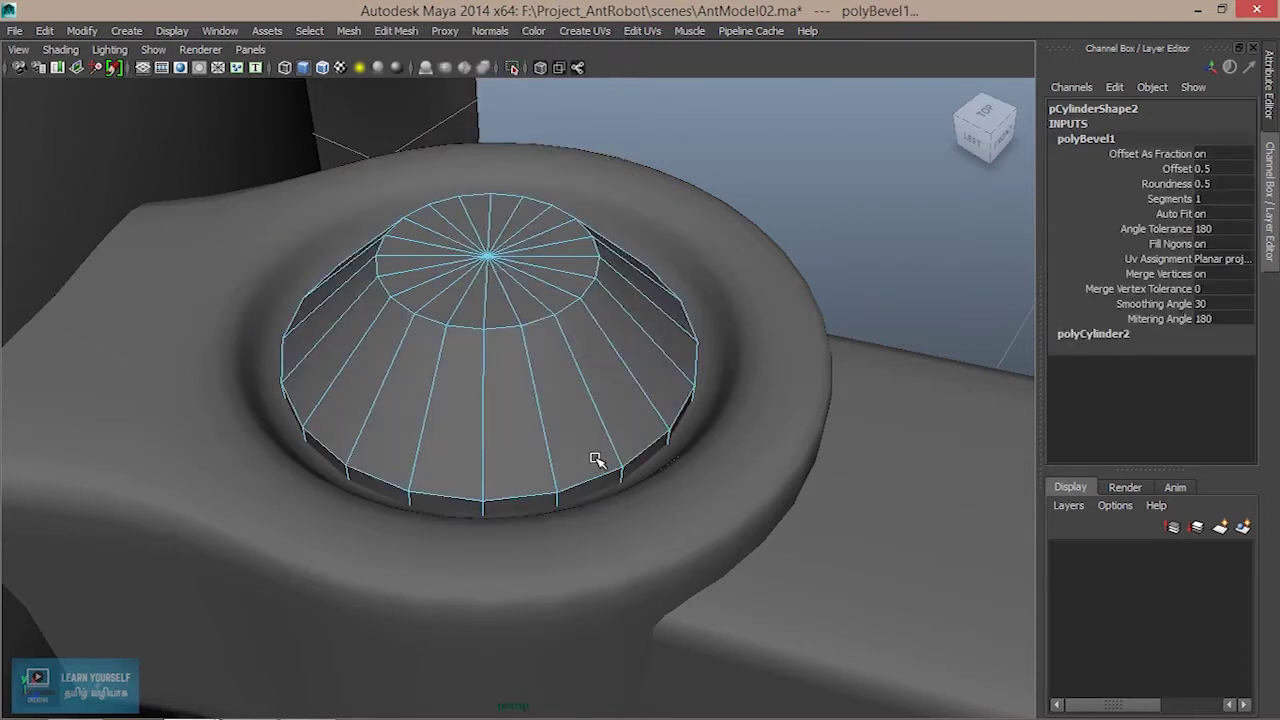
click(1176, 169)
middle_drag(783, 327, 780, 327)
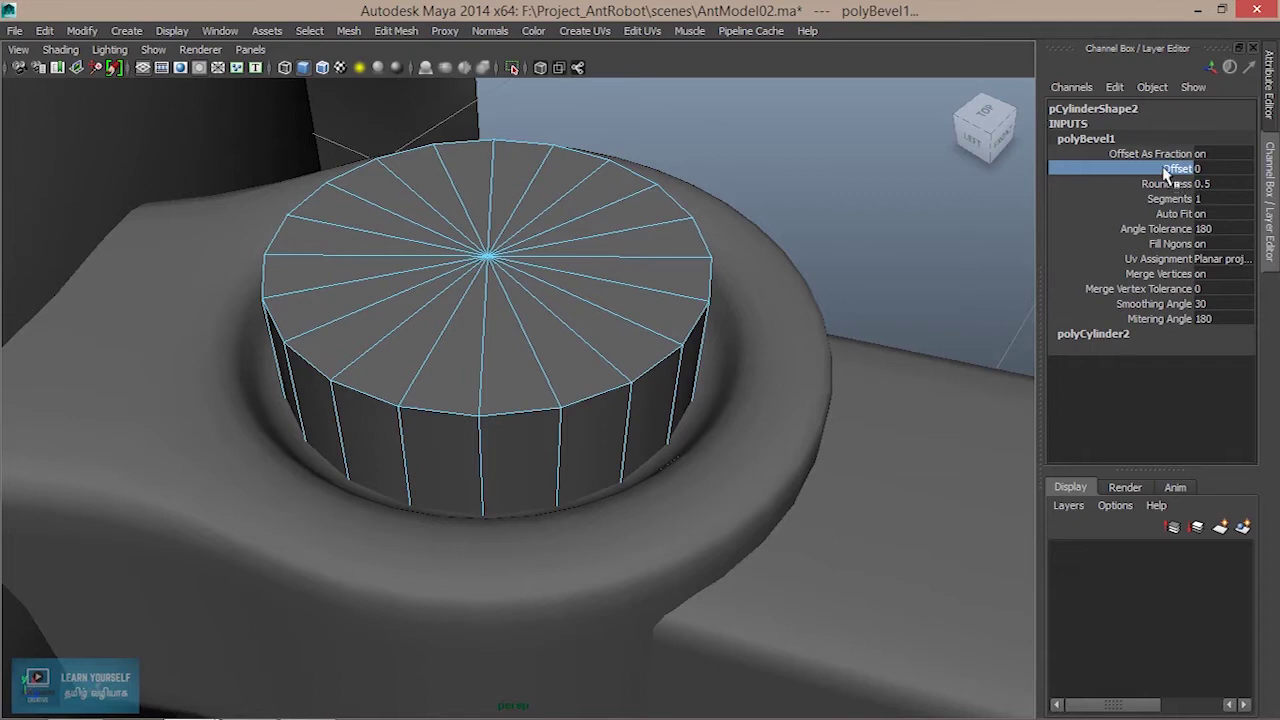
middle_drag(886, 278, 883, 279)
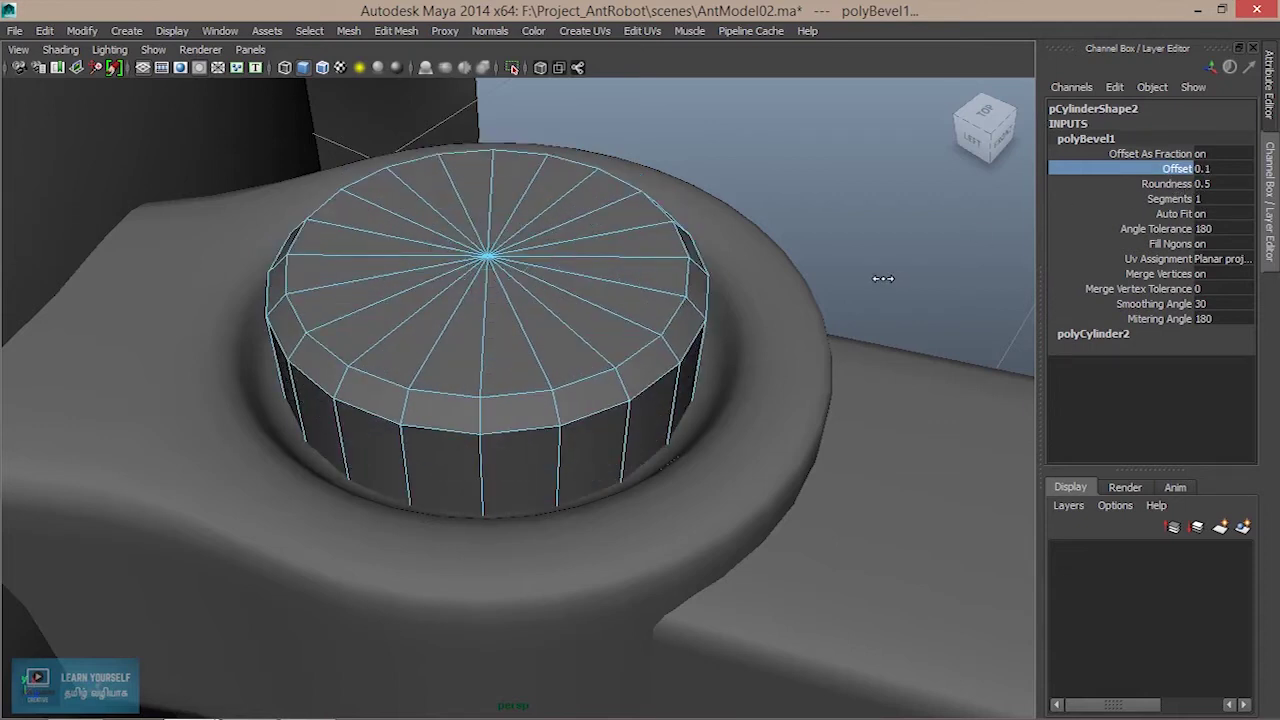
double_click(1214, 169)
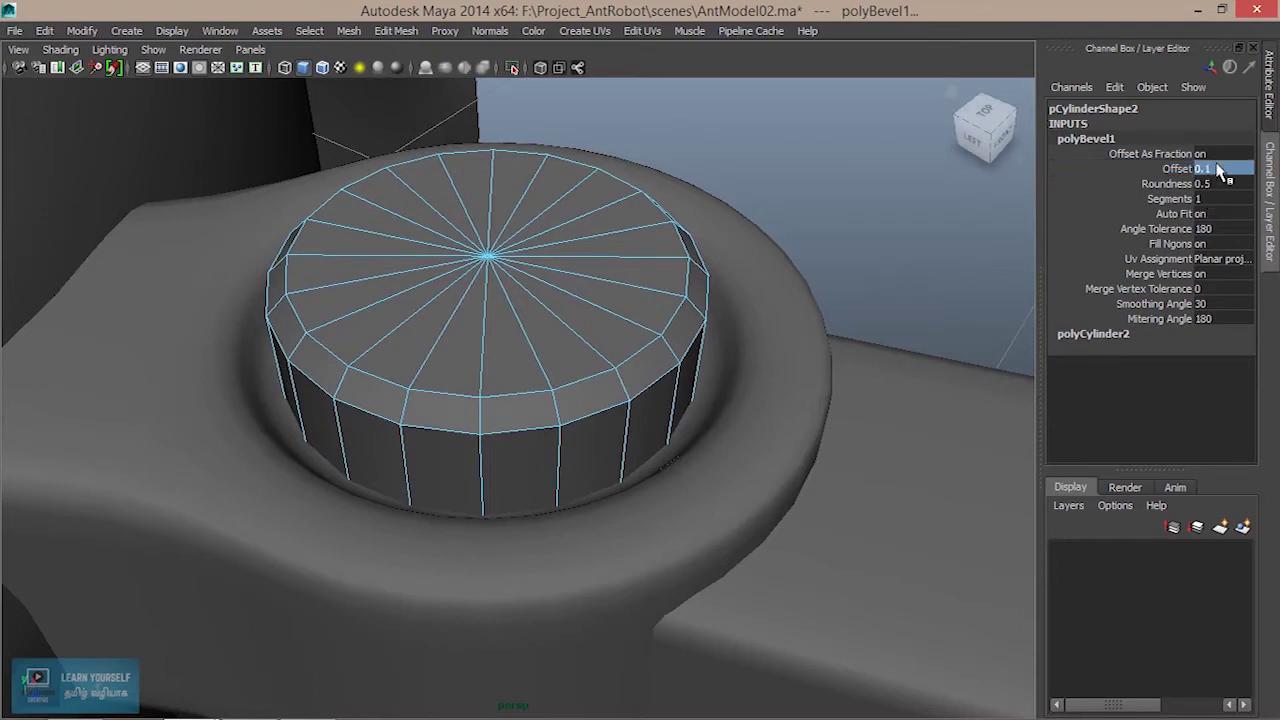
text(5)
key(Return)
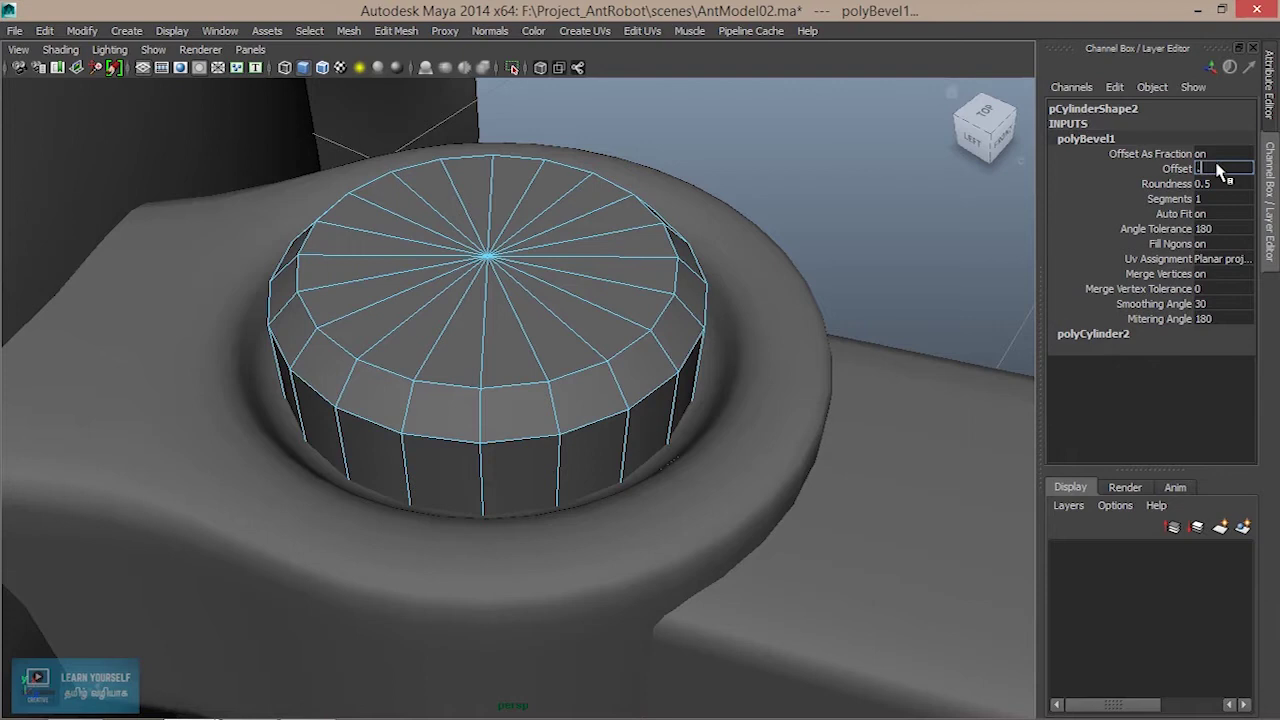
text(12)
key(Return)
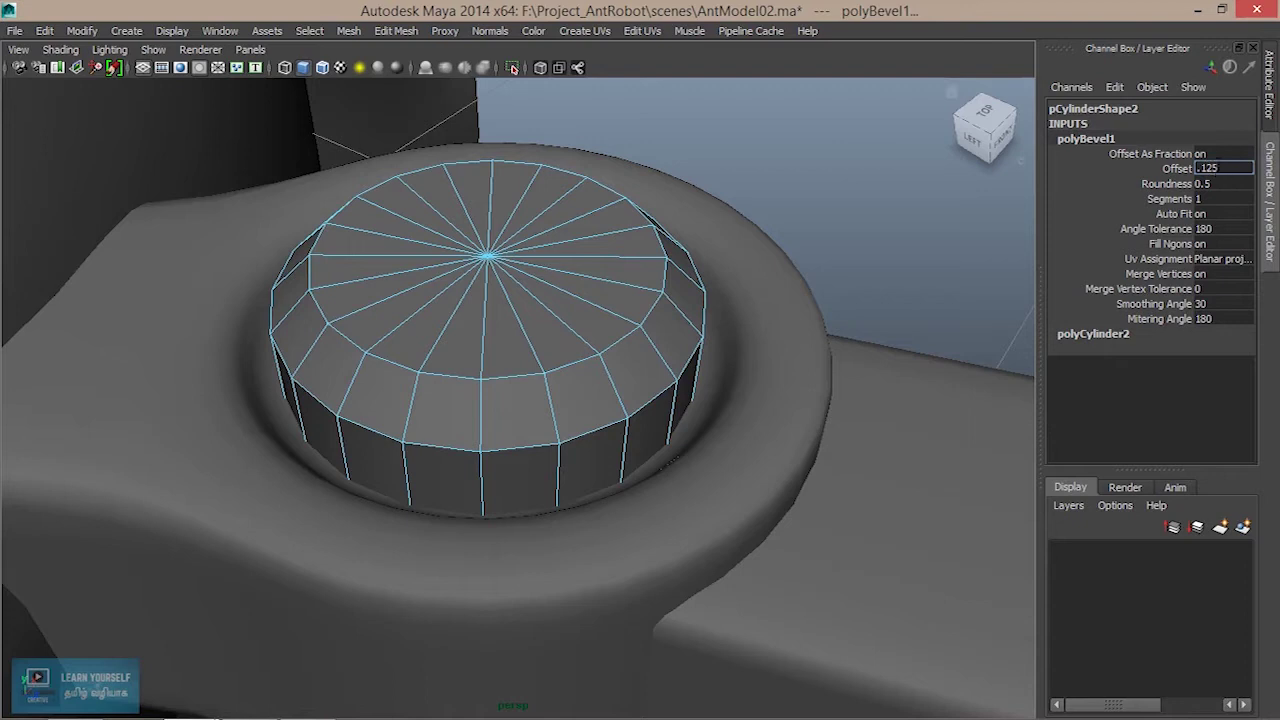
key(Return)
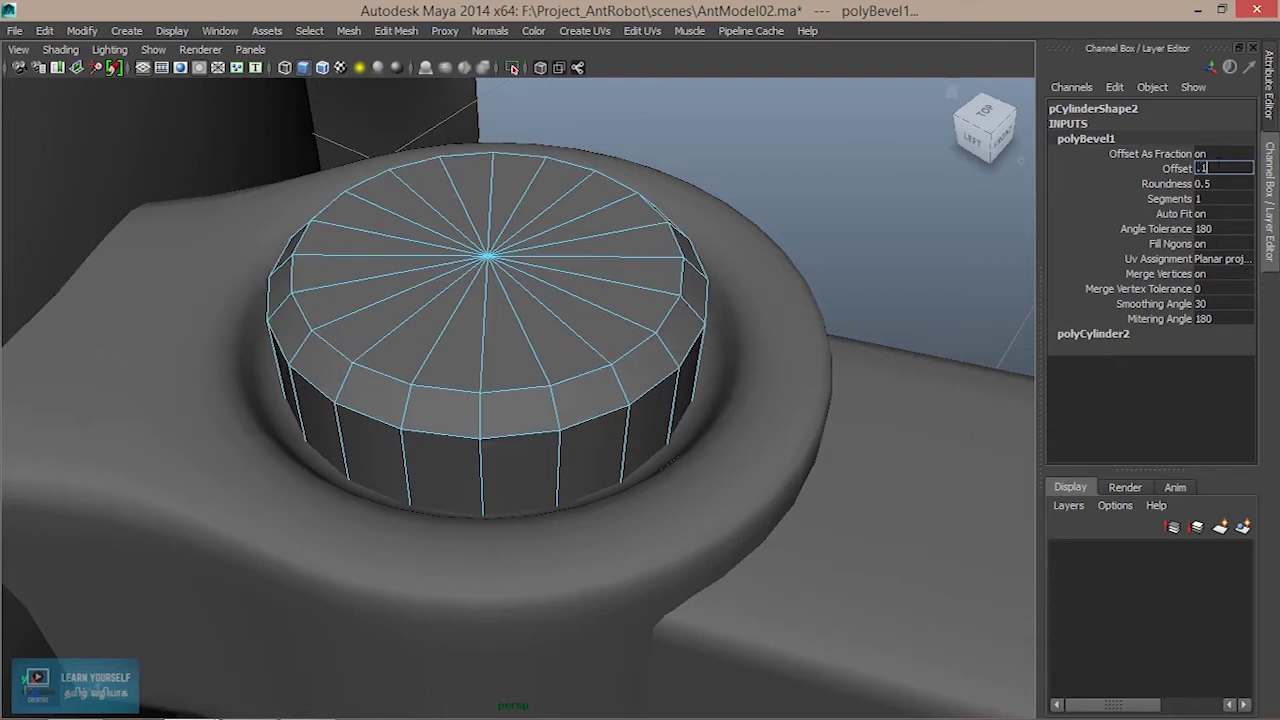
text(1)
text(0.11)
key(Return)
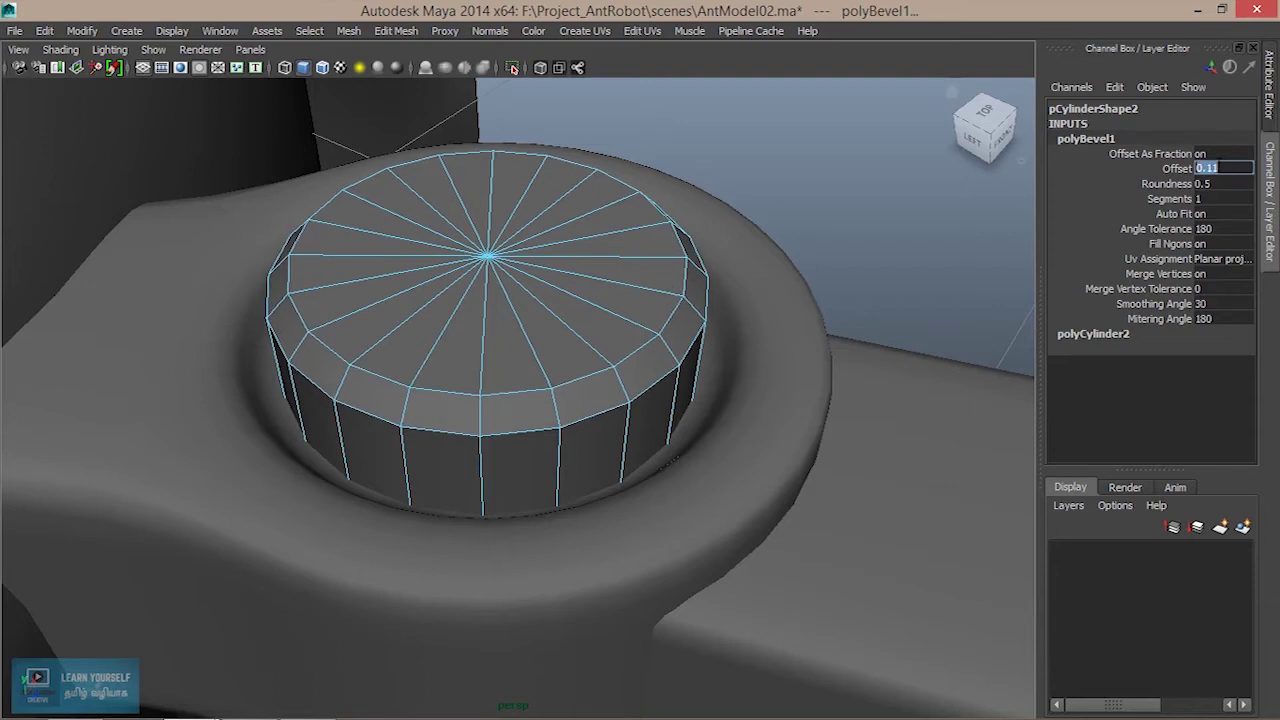
Raise the bevel's segment count in the Channel Box.
alt+right_drag(873, 262, 603, 363)
mouse_move(603, 363)
alt+mouse_down()
mouse_move(543, 371)
mouse_move(586, 394)
mouse_move(644, 393)
mouse_move(686, 357)
alt+mouse_up()
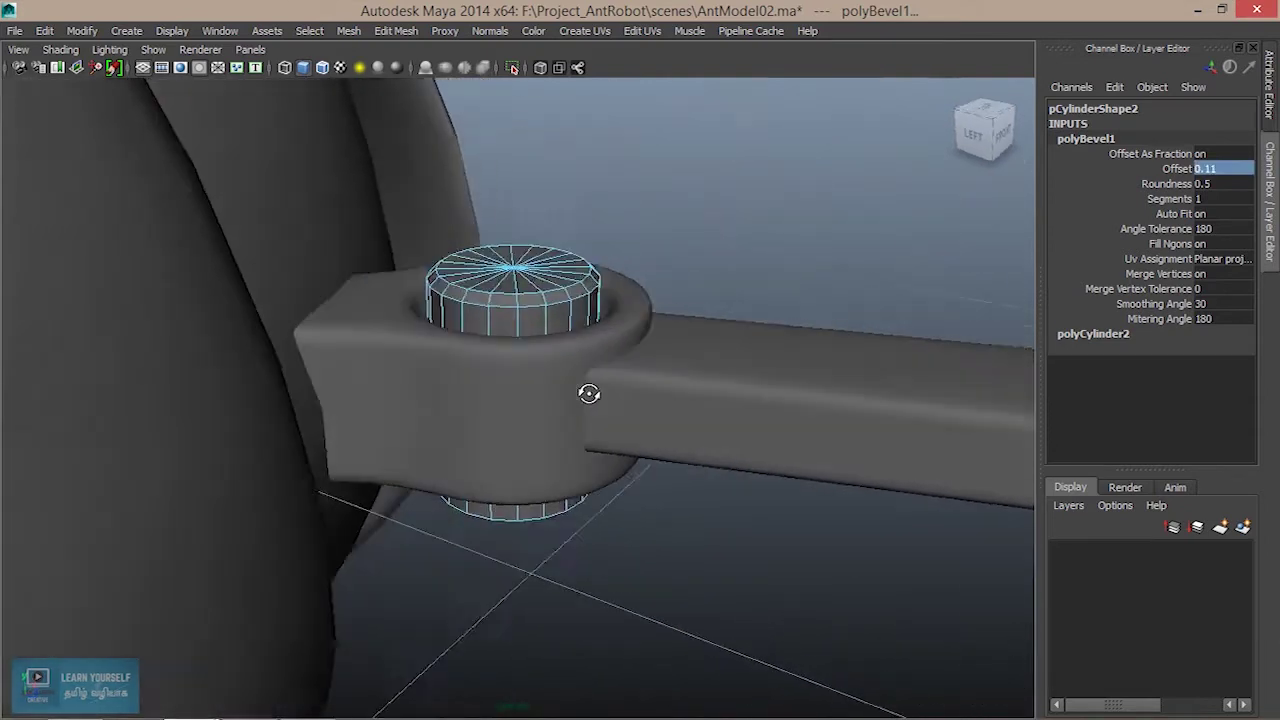
alt+right_drag(686, 357, 720, 330)
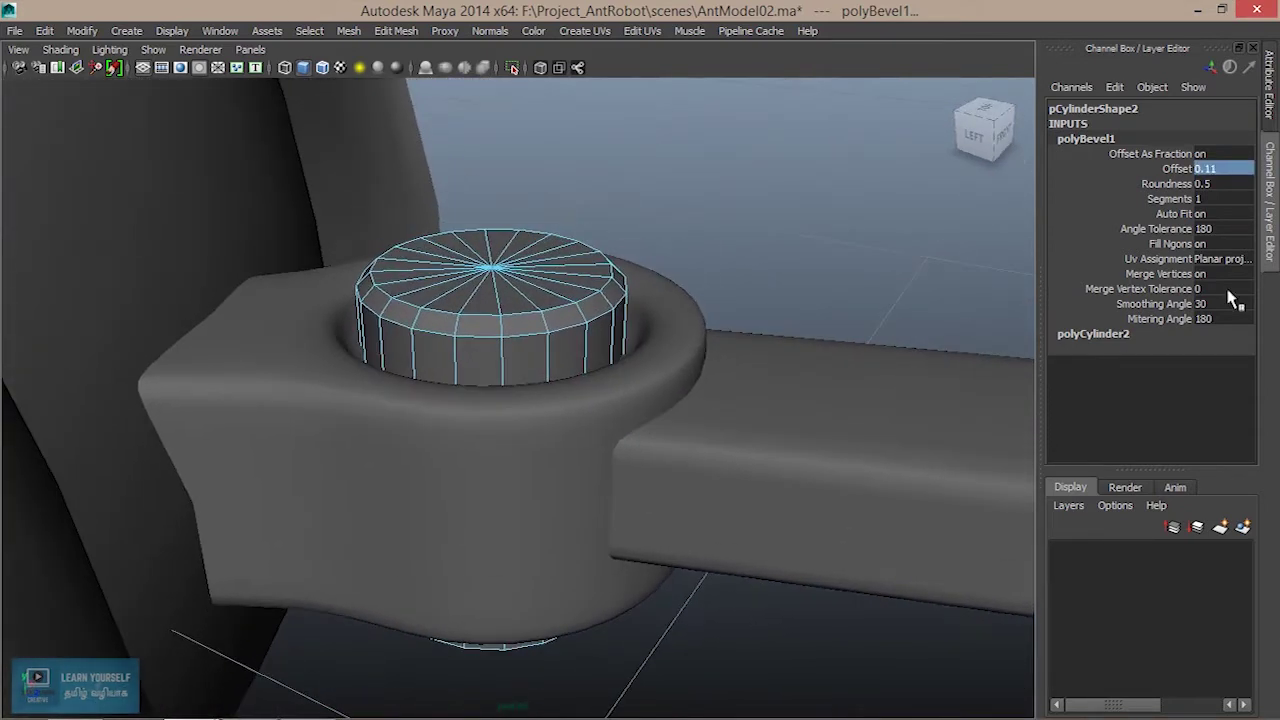
click(1170, 198)
middle_drag(752, 279, 783, 279)
Return to object mode, inspect the hinge from a low side angle, and reselect the pin.
right_drag(596, 311, 650, 262)
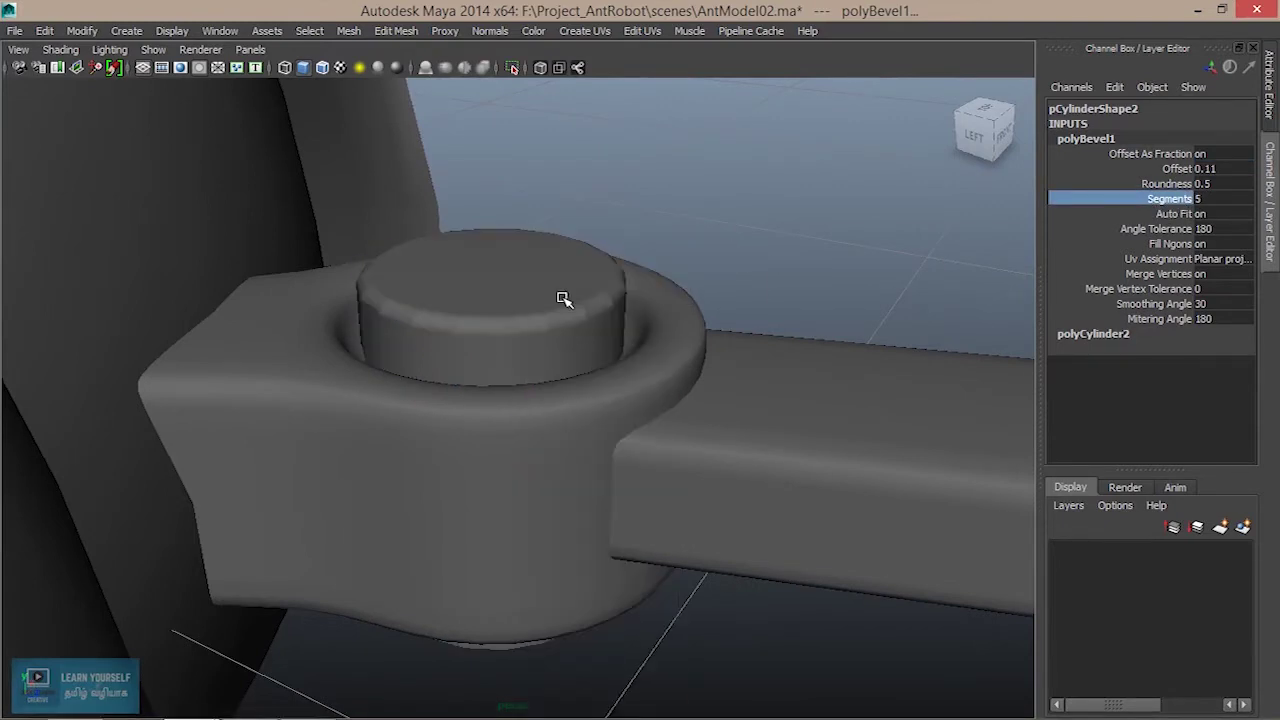
click(563, 294)
click(709, 225)
scroll(707, 262, down, 5)
mouse_move(640, 414)
alt+mouse_down()
mouse_move(537, 489)
mouse_move(634, 383)
alt+mouse_up()
scroll(654, 429, up, 3)
scroll(371, 429, down, 3)
scroll(514, 423, down, 2)
mouse_move(514, 423)
alt+mouse_down()
mouse_move(400, 437)
mouse_move(442, 394)
alt+mouse_up()
alt+right_drag(442, 394, 712, 480)
mouse_move(417, 441)
alt+mouse_down()
mouse_move(603, 486)
mouse_move(674, 406)
alt+mouse_up()
click(674, 406)
Undo the bevel changes so the offset is back to 0 with 1 segment.
scroll(672, 408, up, 5)
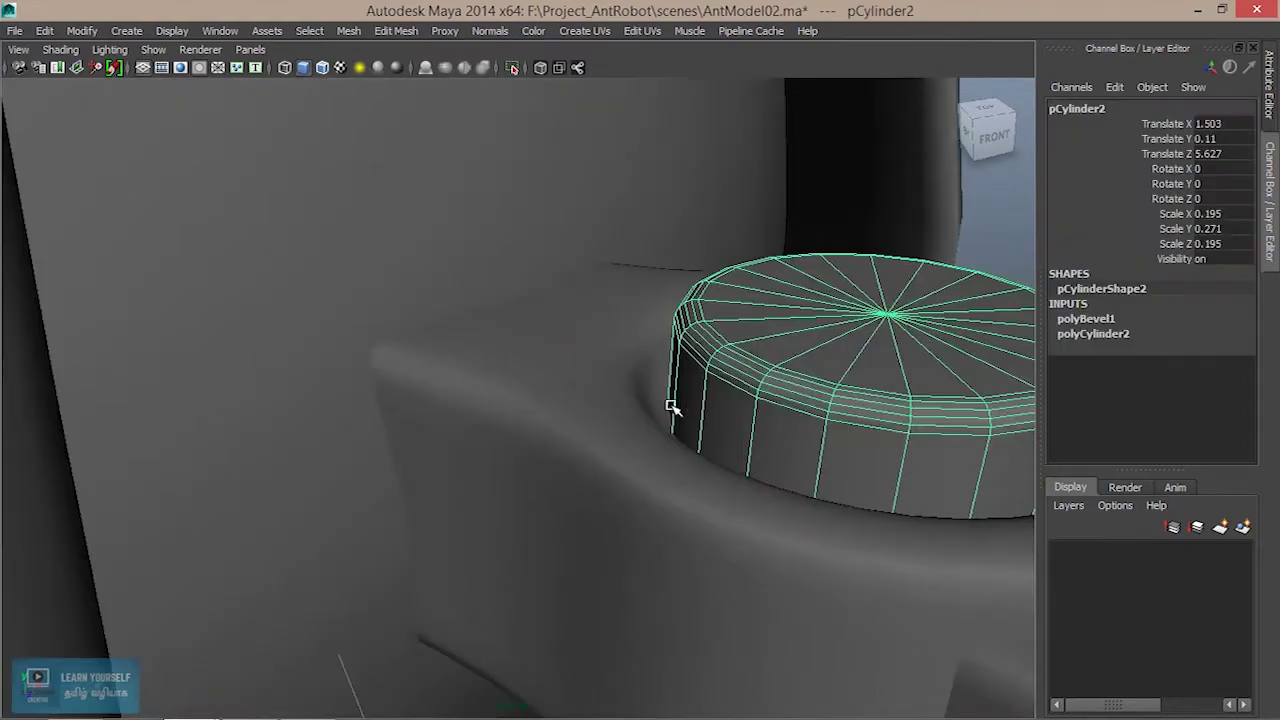
scroll(672, 407, down, 5)
scroll(651, 409, down, 2)
key(ctrl+z)
key(ctrl+z)
key(ctrl+z)
key(ctrl+z)
key(ctrl+z)
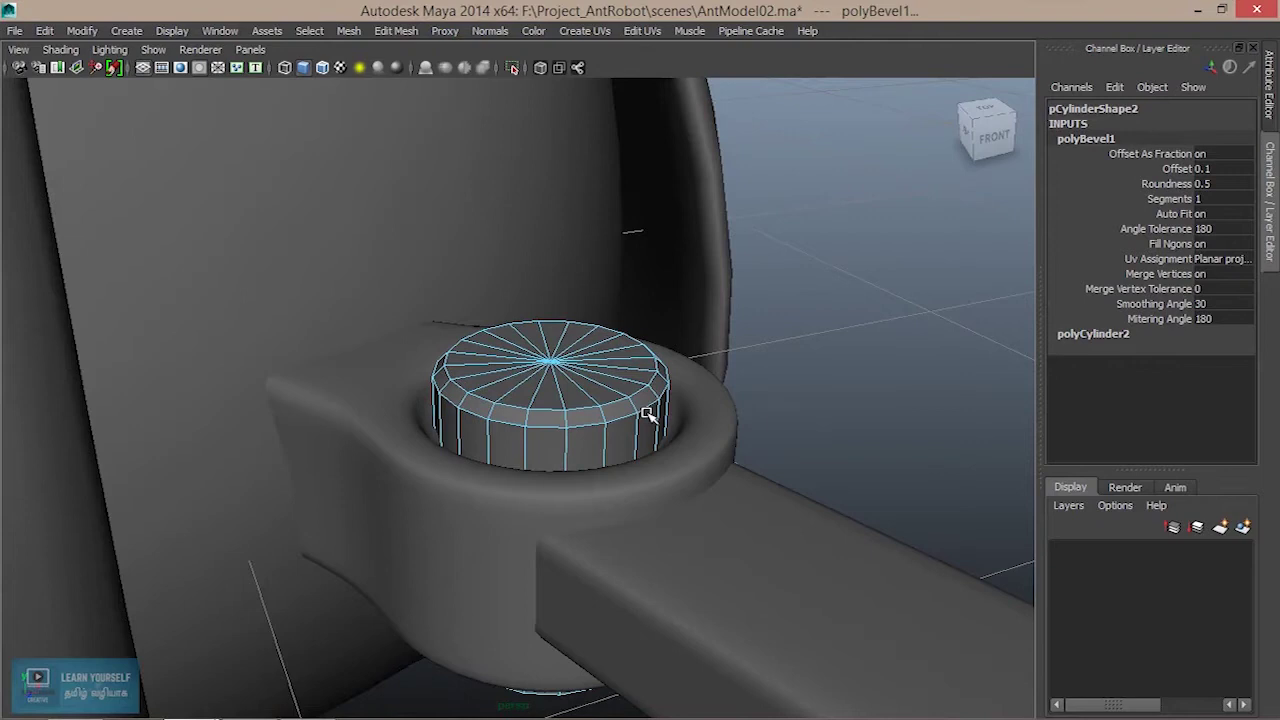
key(ctrl+z)
alt+drag(648, 413, 1030, 381)
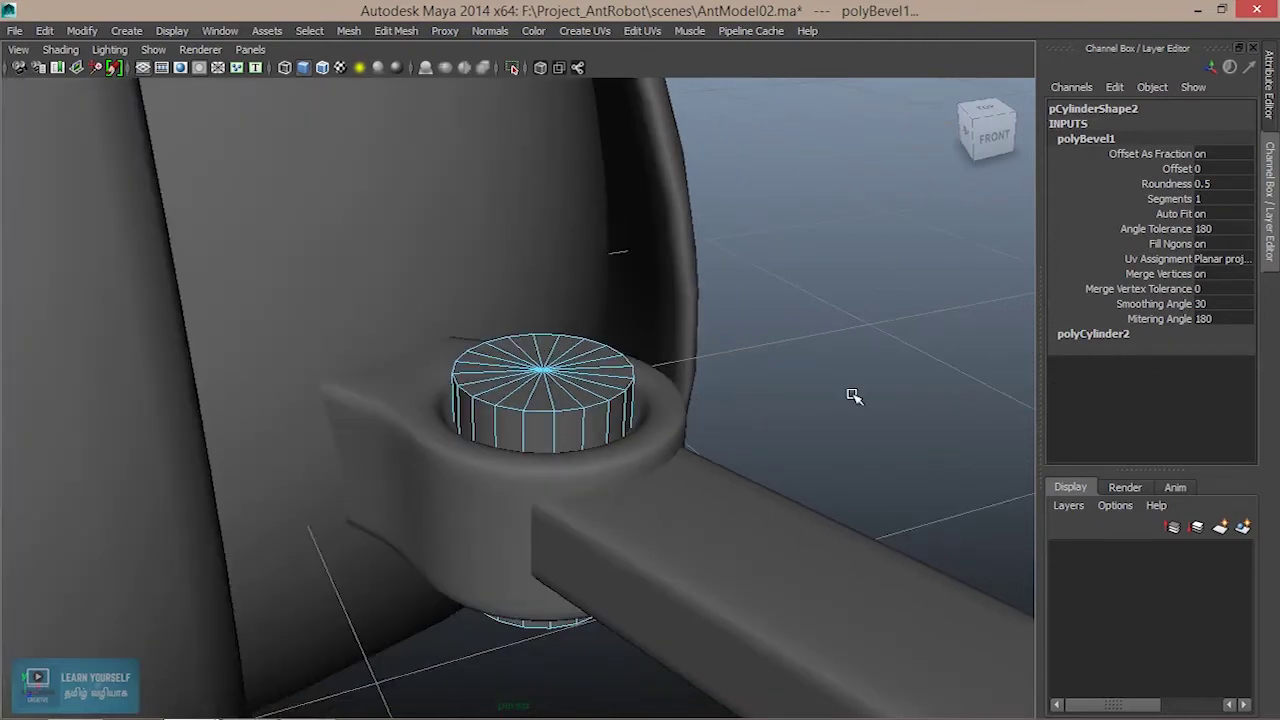
click(877, 374)
Raise the pin cylinder's axis subdivisions from 20 to 43.
right_drag(500, 422, 562, 257)
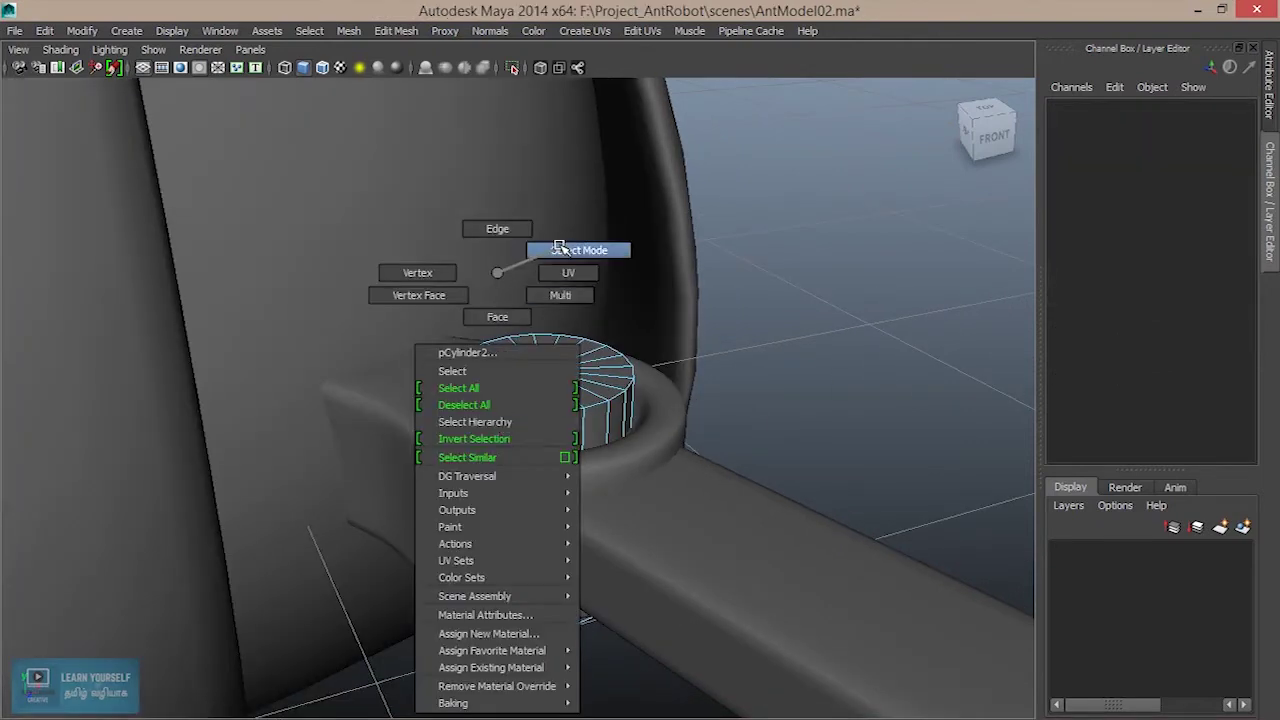
click(563, 389)
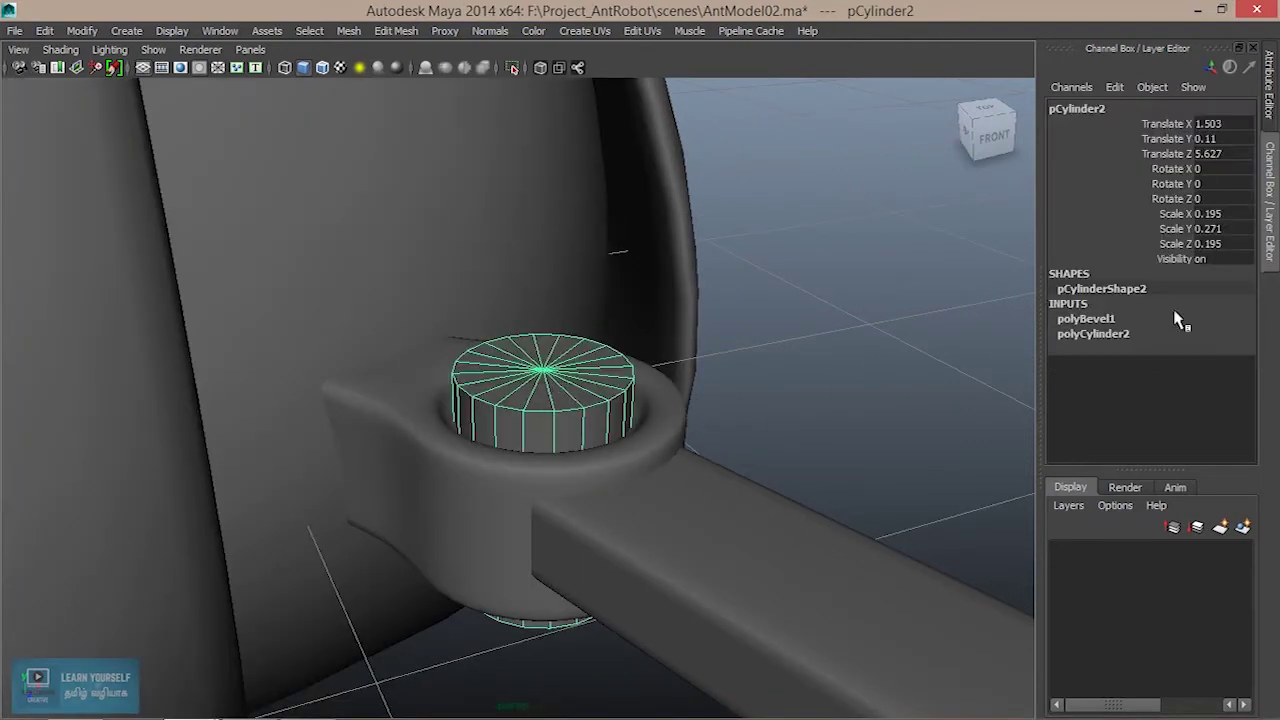
click(1093, 334)
click(1178, 383)
middle_drag(736, 429, 945, 410)
Select the pin cylinder's top and bottom rim edge loops.
mouse_move(790, 465)
alt+mouse_down()
mouse_move(729, 457)
mouse_move(846, 309)
alt+mouse_up()
click(846, 309)
scroll(760, 389, up, 5)
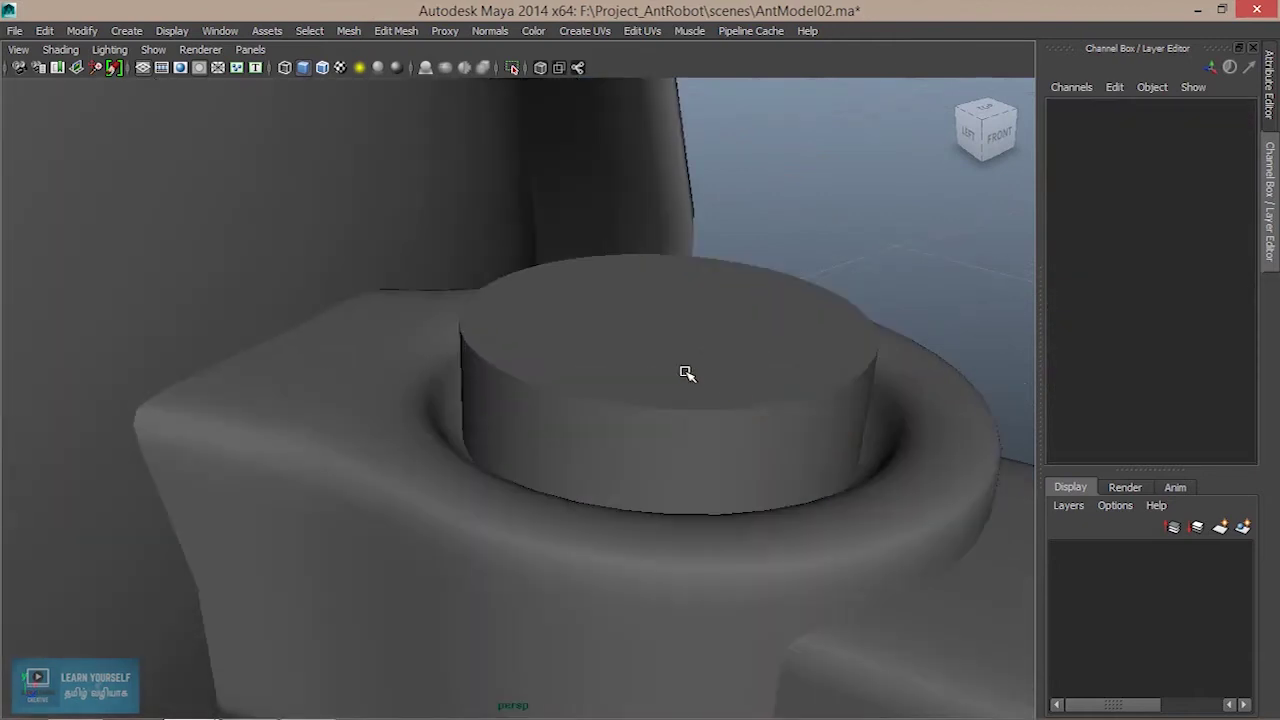
click(686, 371)
right_drag(684, 272, 702, 232)
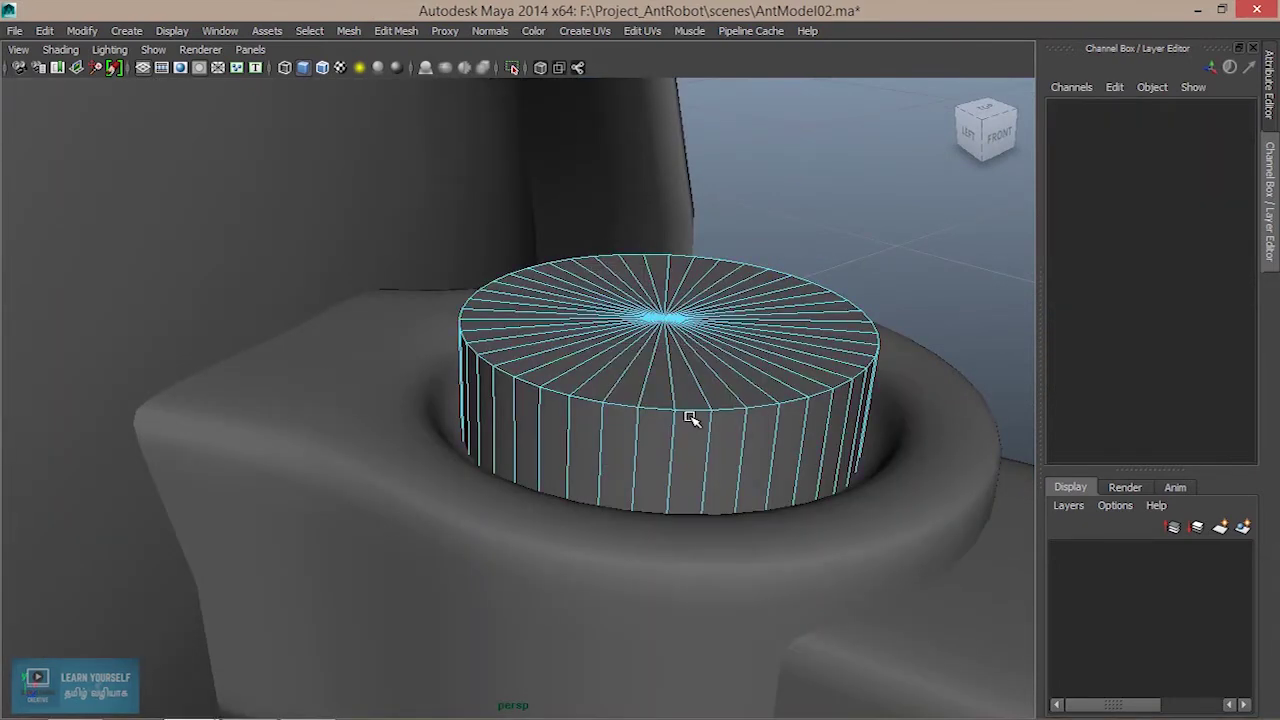
double_click(690, 410)
alt+drag(701, 461, 627, 539)
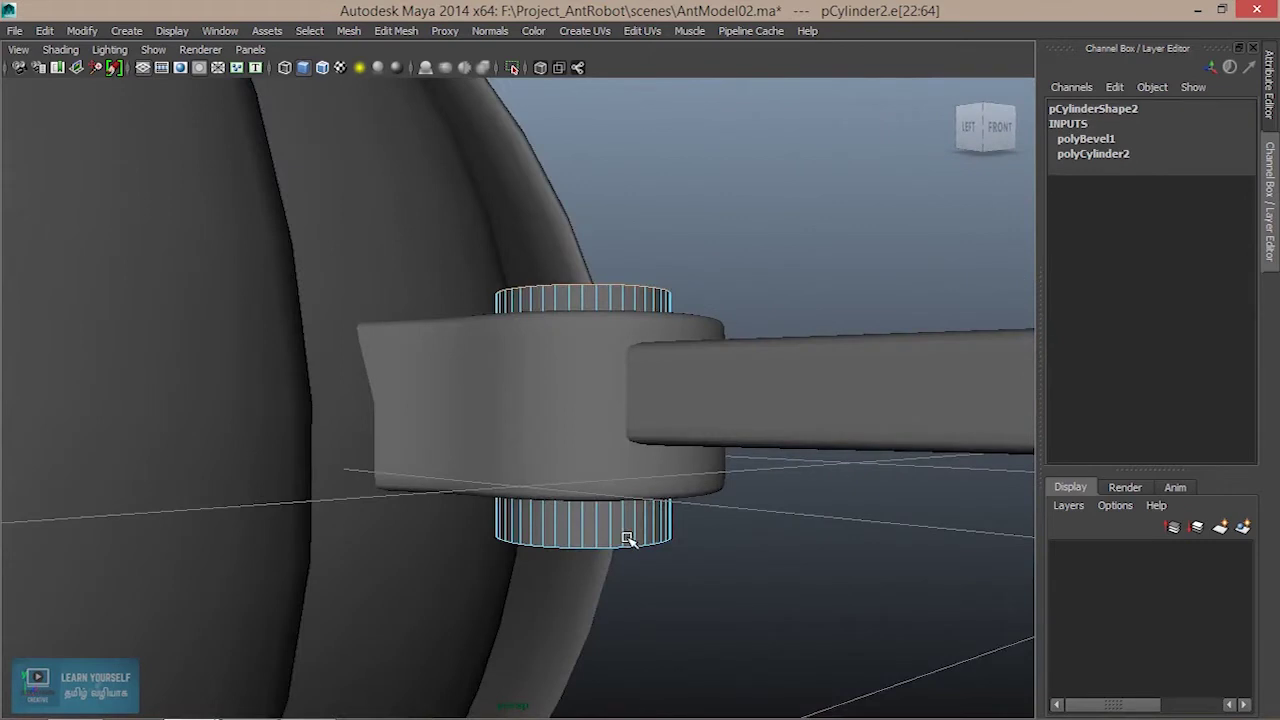
shift+click(619, 551)
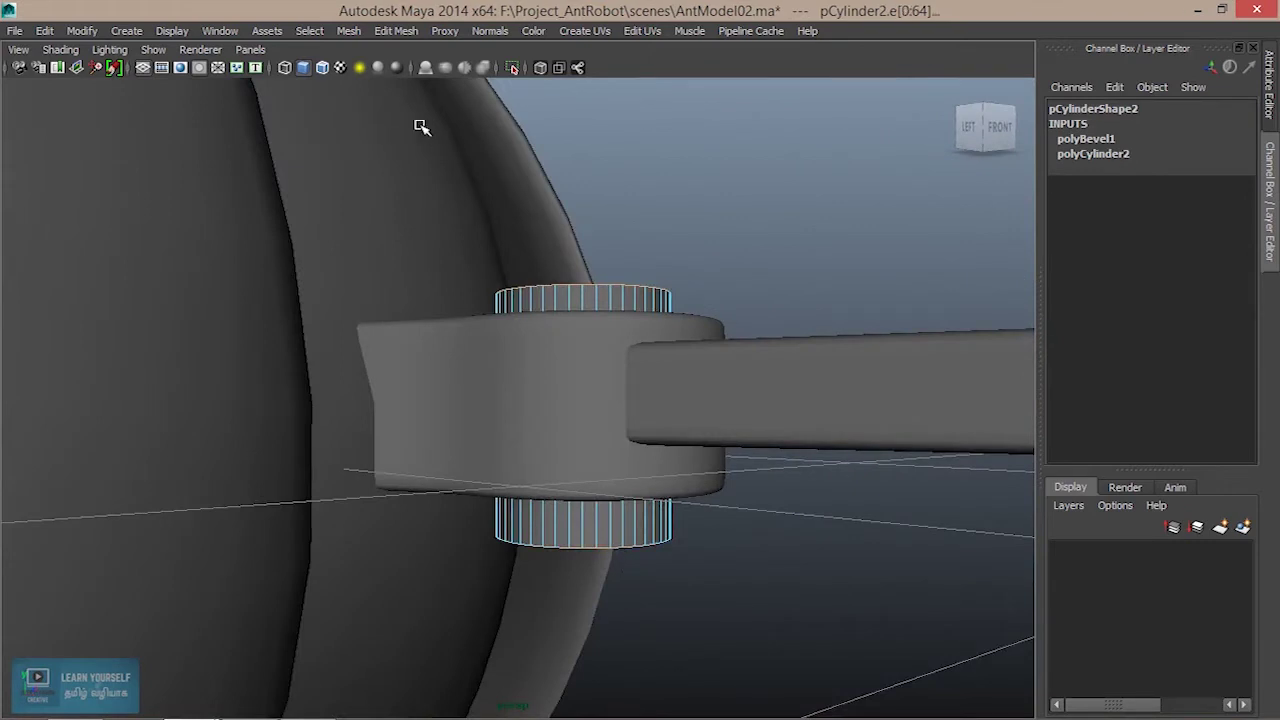
Bevel the rim edges with offset 0.11 and 8 segments.
click(390, 31)
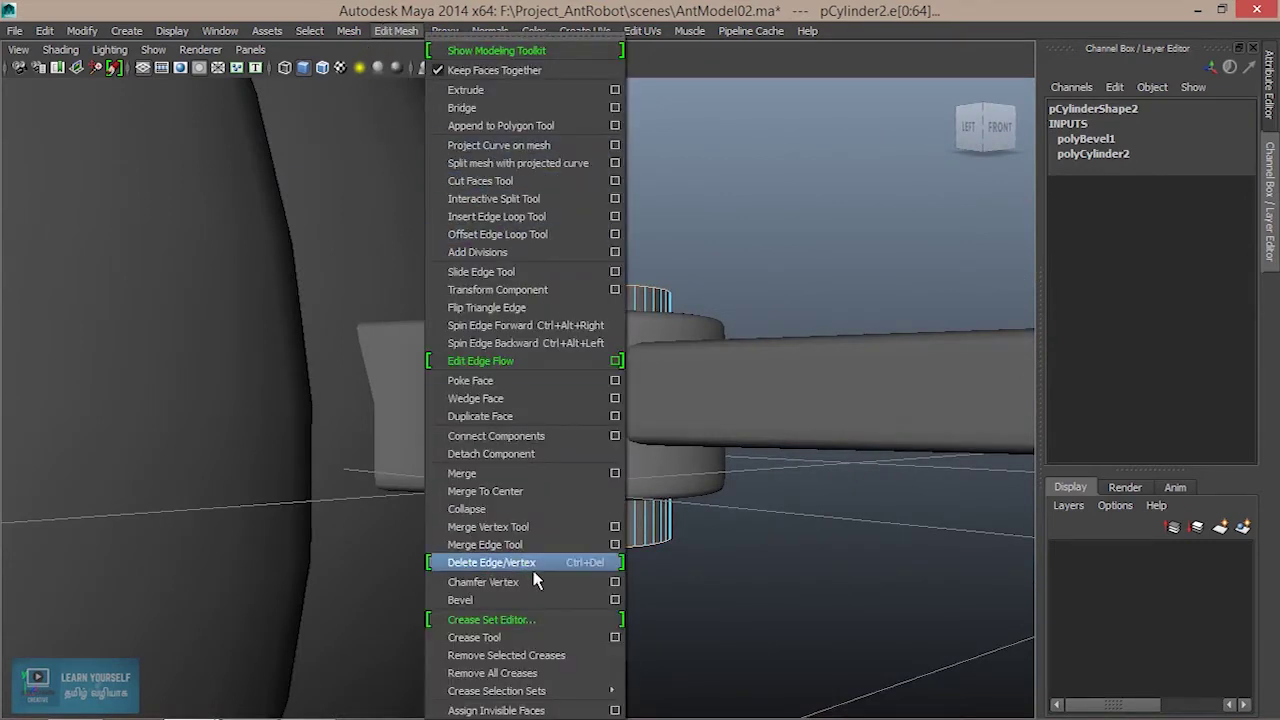
click(540, 605)
key(f)
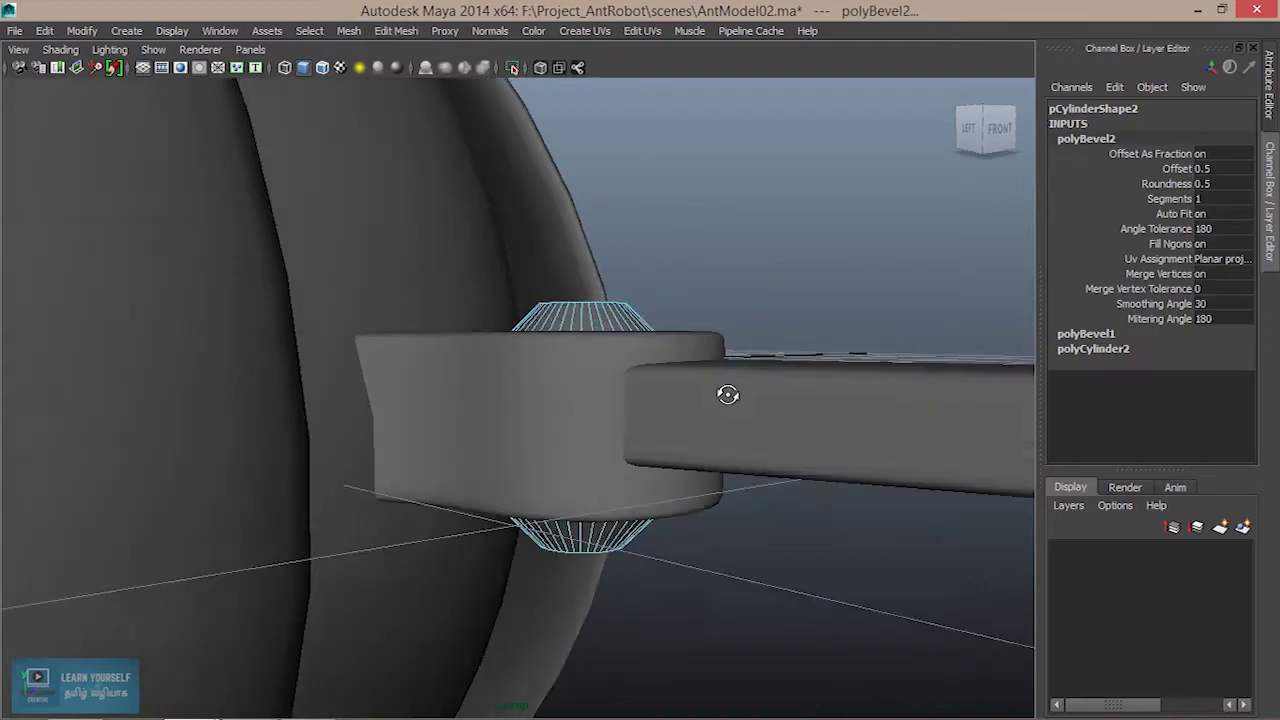
click(1186, 168)
click(1203, 168)
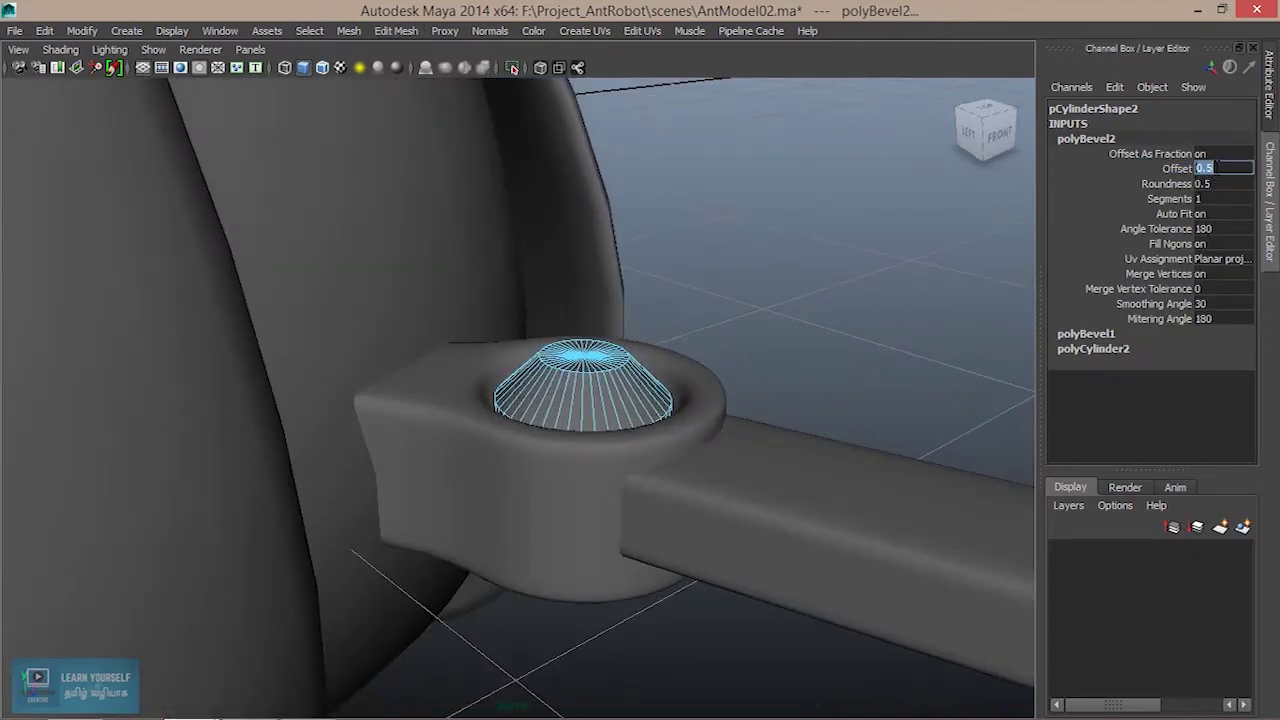
text(.1)
text(0.11)
key(Return)
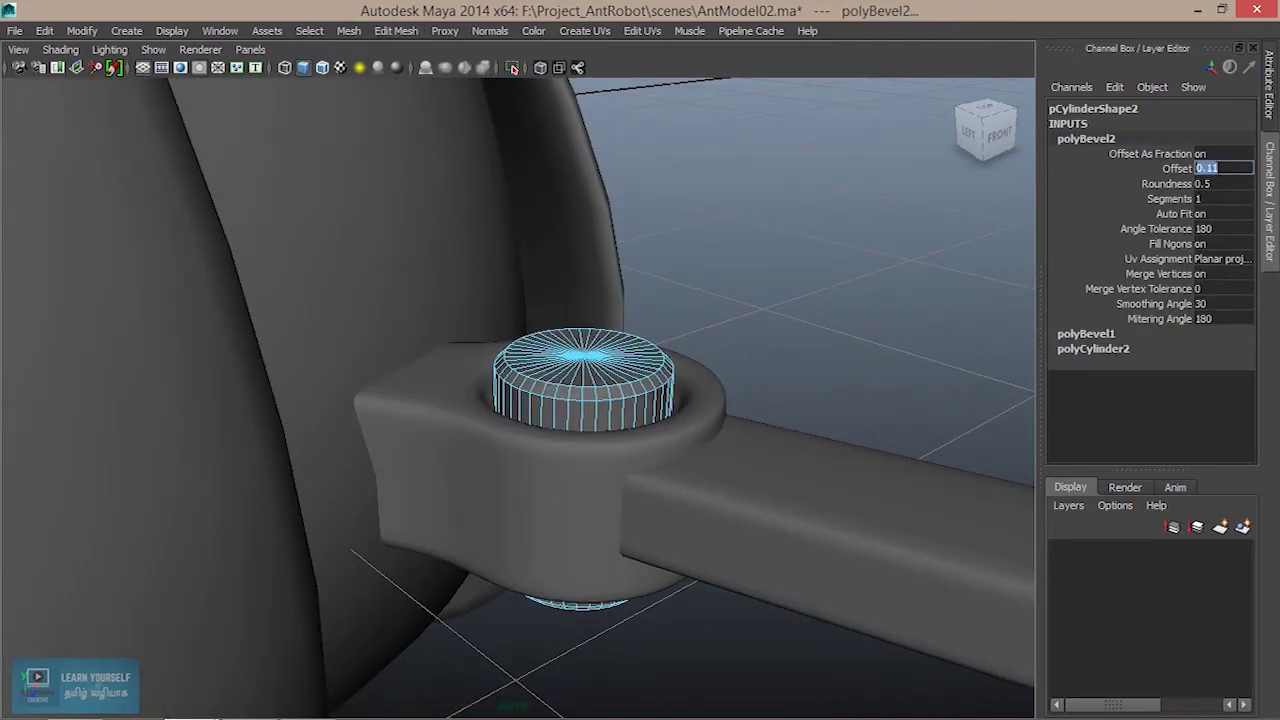
click(1165, 199)
middle_drag(863, 300, 926, 297)
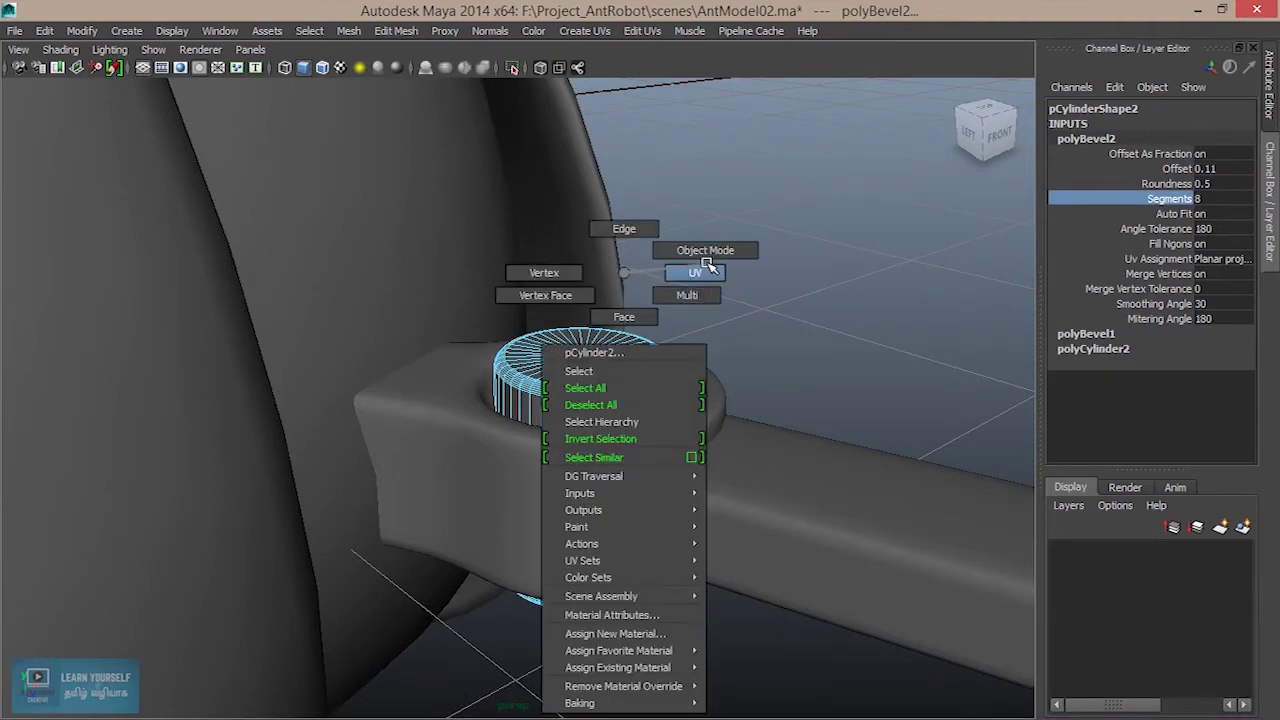
Switch back to object mode and check the beveled pin from a wider view.
right_drag(640, 390, 710, 262)
click(623, 371)
mouse_move(623, 371)
alt+mouse_down()
mouse_move(771, 386)
mouse_move(679, 395)
alt+mouse_up()
click(703, 400)
click(545, 400)
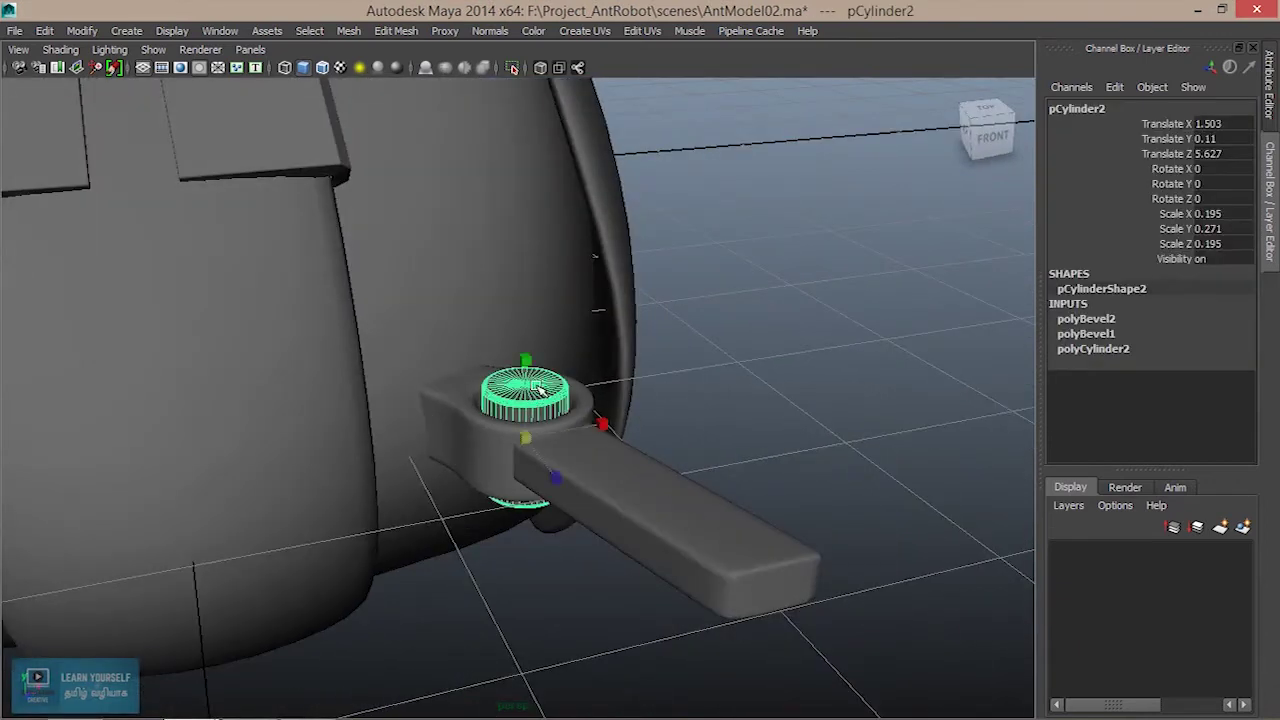
click(705, 405)
Select the joint ring around the pin and show it without smoothing.
mouse_move(677, 437)
alt+mouse_down()
mouse_move(775, 470)
mouse_move(614, 429)
alt+mouse_up()
alt+right_drag(614, 429, 751, 537)
click(757, 523)
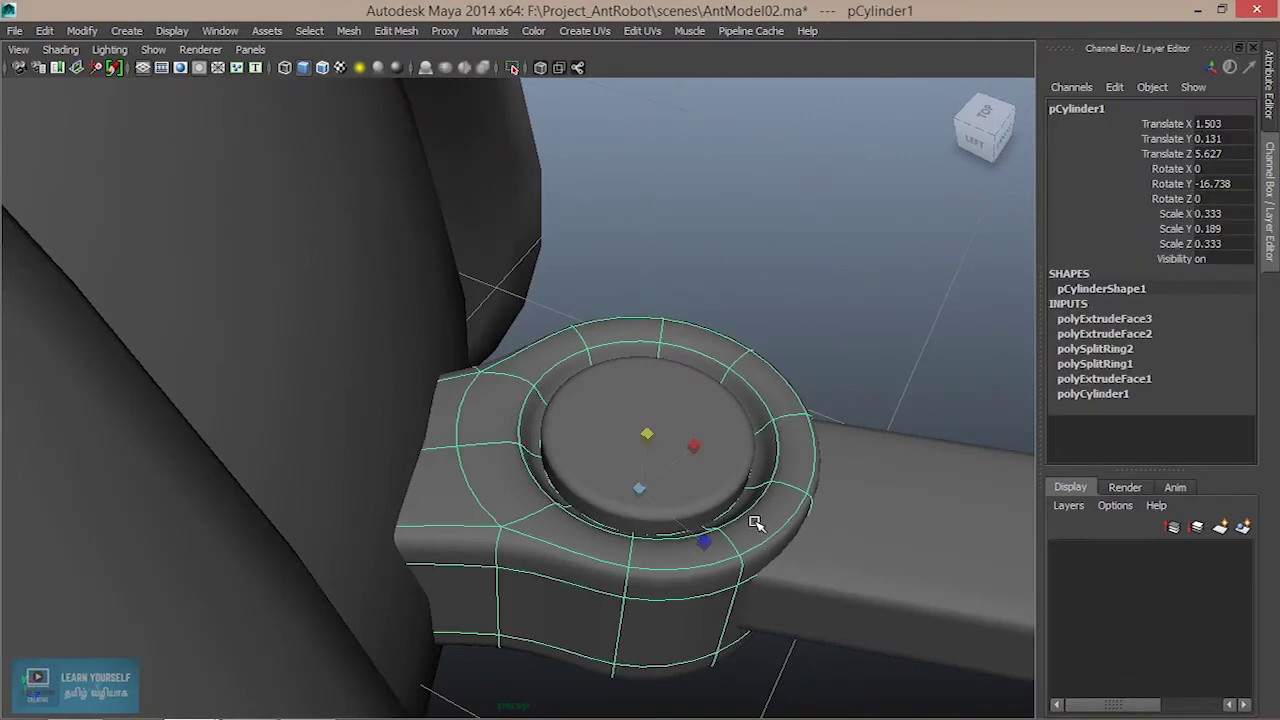
scroll(729, 525, up, 3)
mouse_move(729, 525)
alt+mouse_down()
mouse_move(617, 480)
mouse_move(453, 362)
alt+mouse_up()
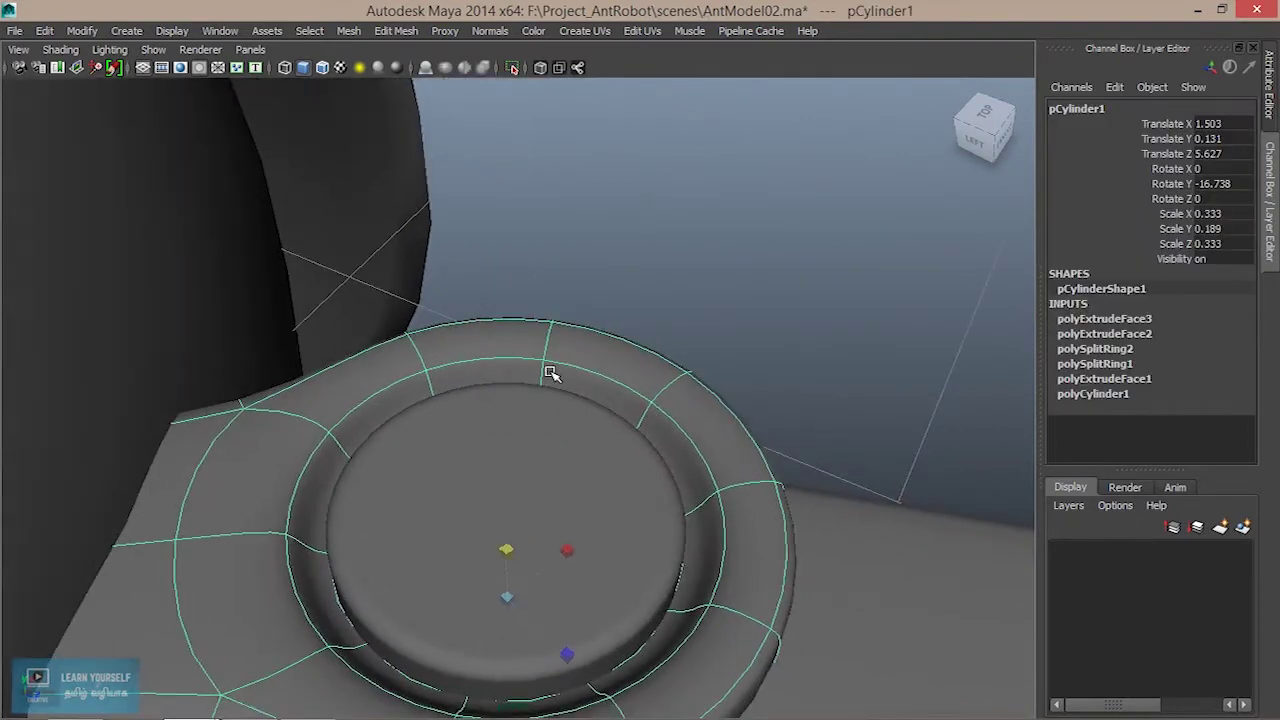
key(1)
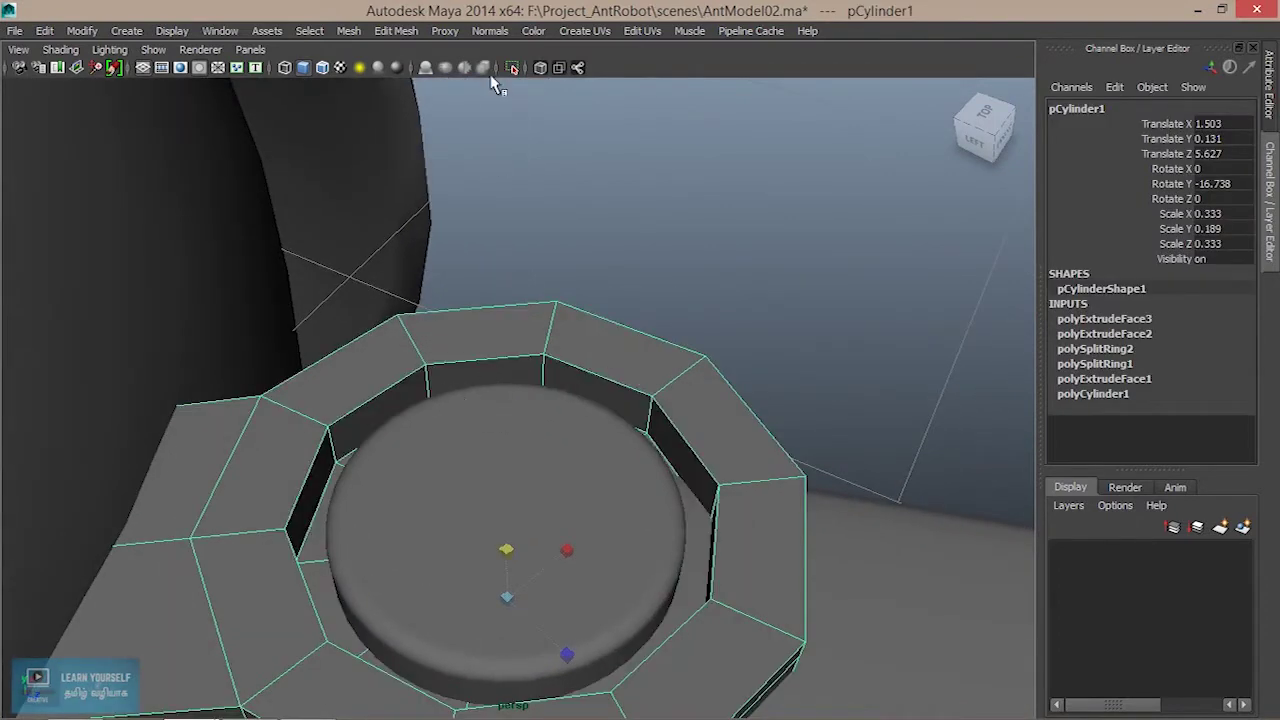
Insert an edge loop around the ring's inner lip and restore smooth preview.
click(400, 31)
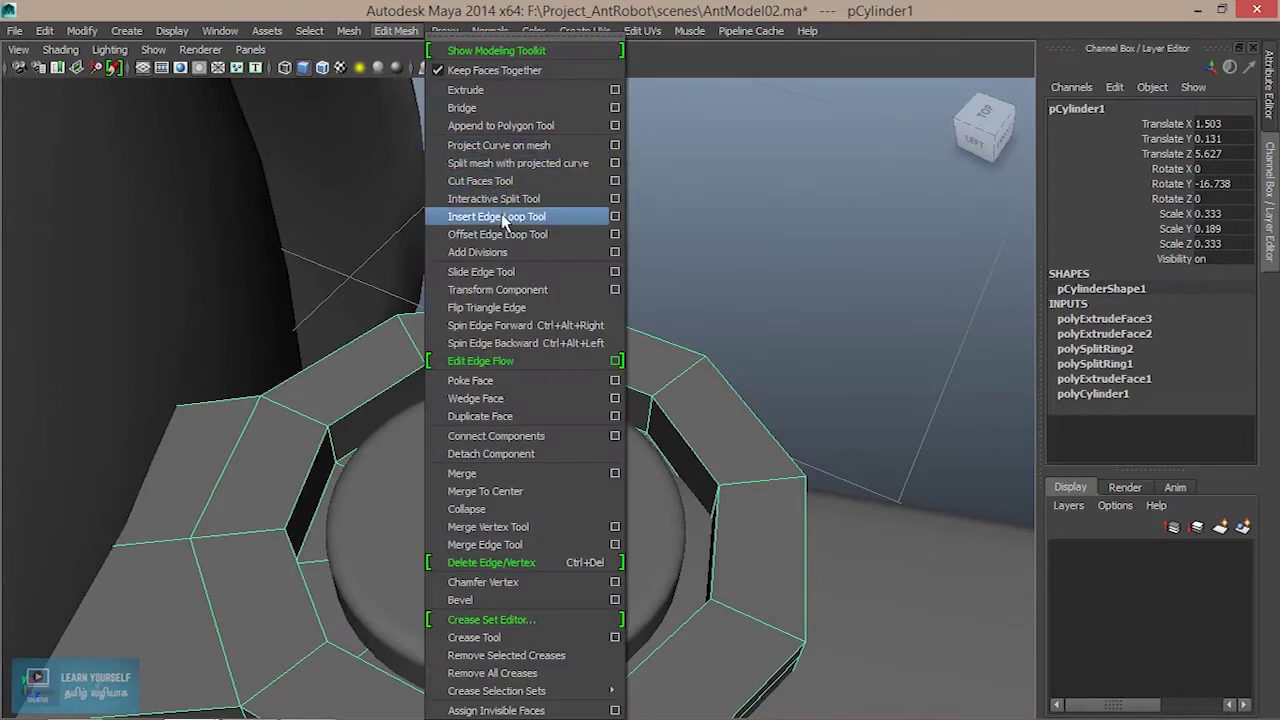
click(504, 217)
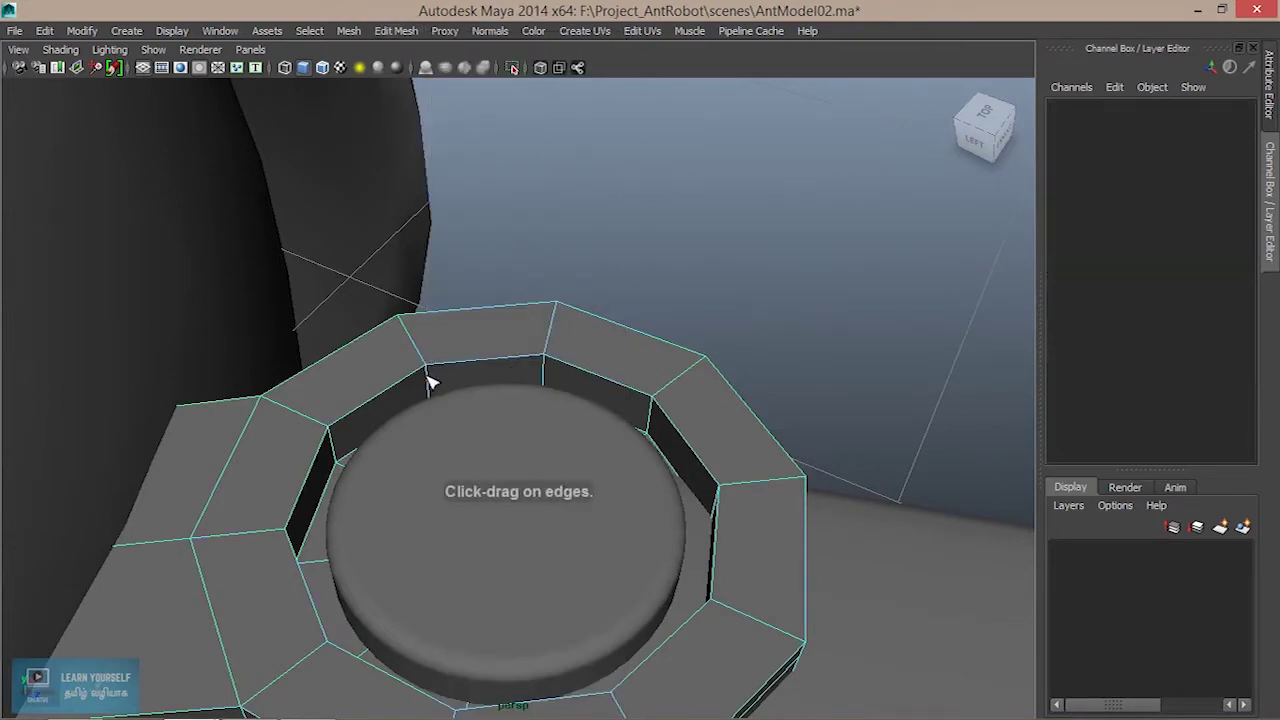
drag(428, 382, 433, 375)
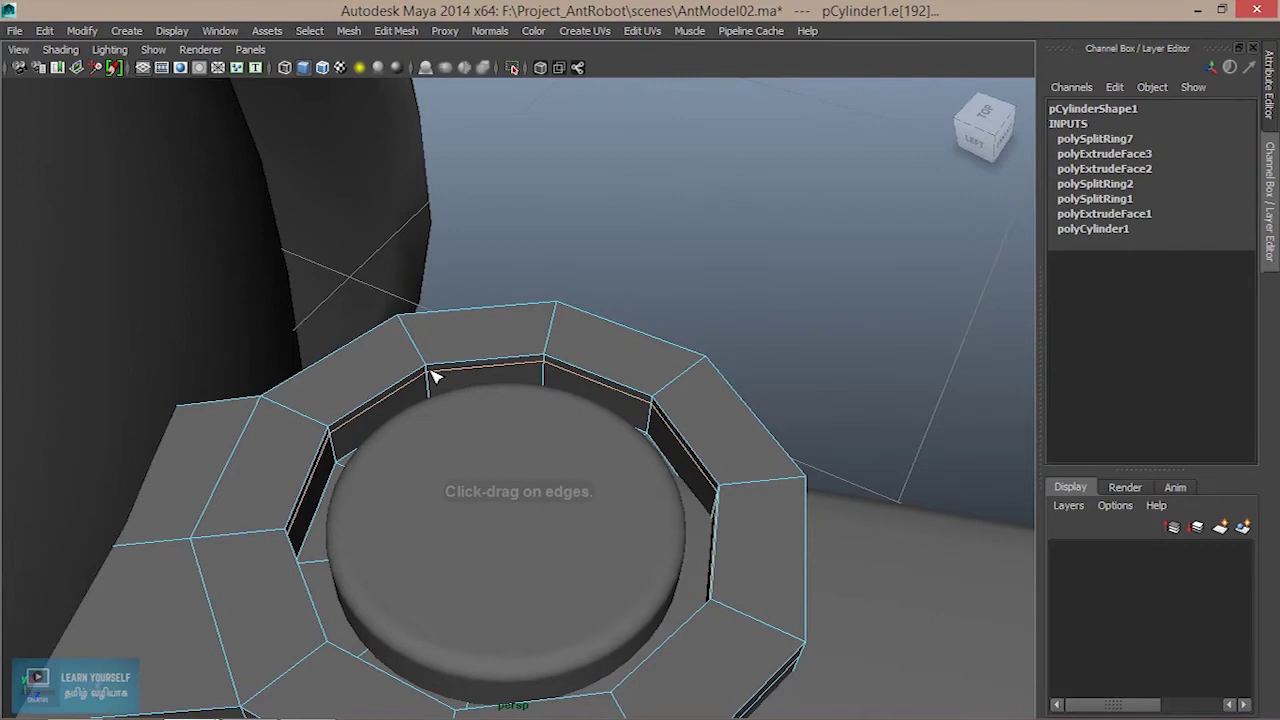
key(3)
Return to object mode and select the arm bar pCube2.
right_drag(487, 362, 580, 249)
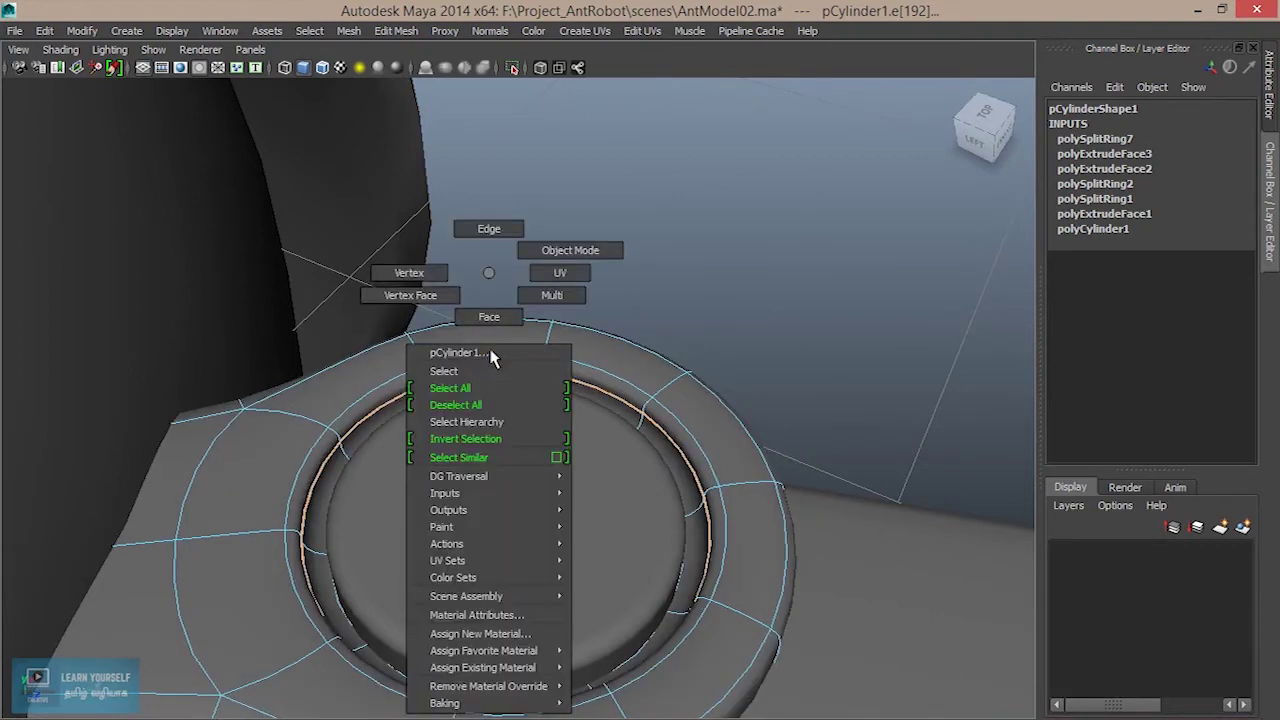
click(723, 349)
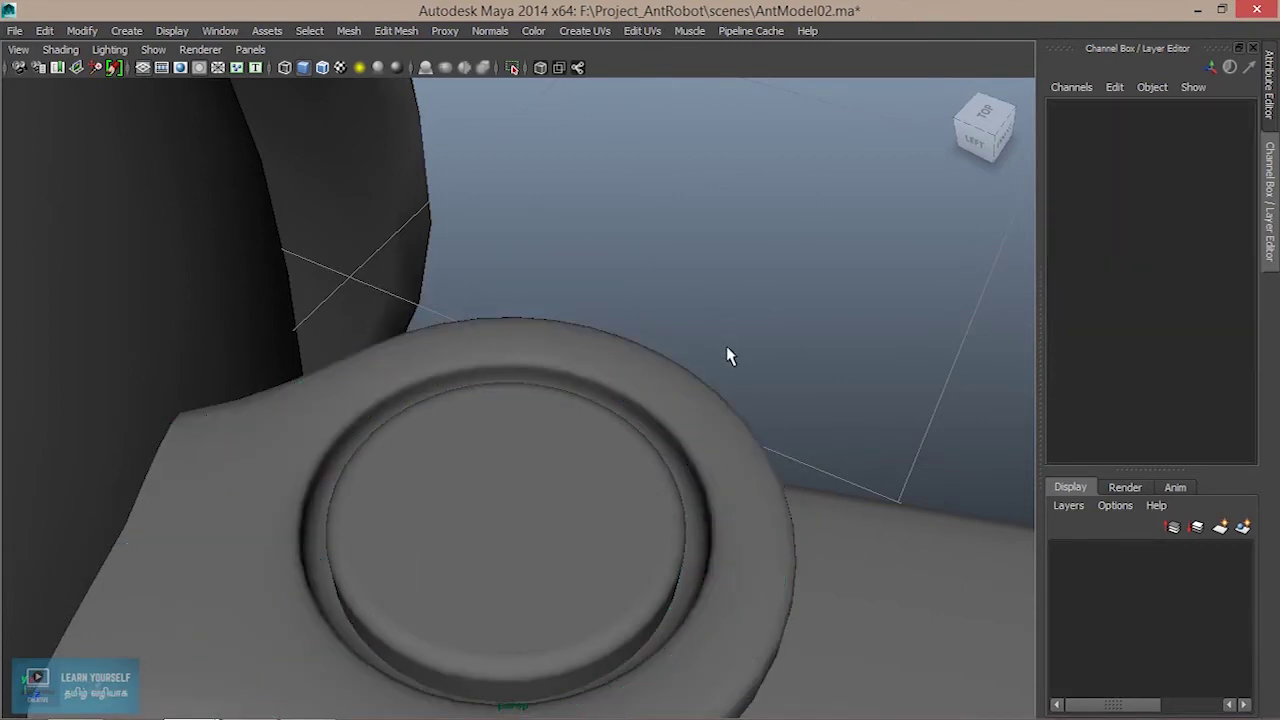
scroll(604, 494, down, 5)
scroll(560, 485, down, 3)
mouse_move(589, 509)
alt+mouse_down()
mouse_move(491, 549)
mouse_move(623, 523)
alt+mouse_up()
click(704, 468)
mouse_move(731, 525)
alt+mouse_down()
mouse_move(566, 537)
mouse_move(513, 522)
alt+mouse_up()
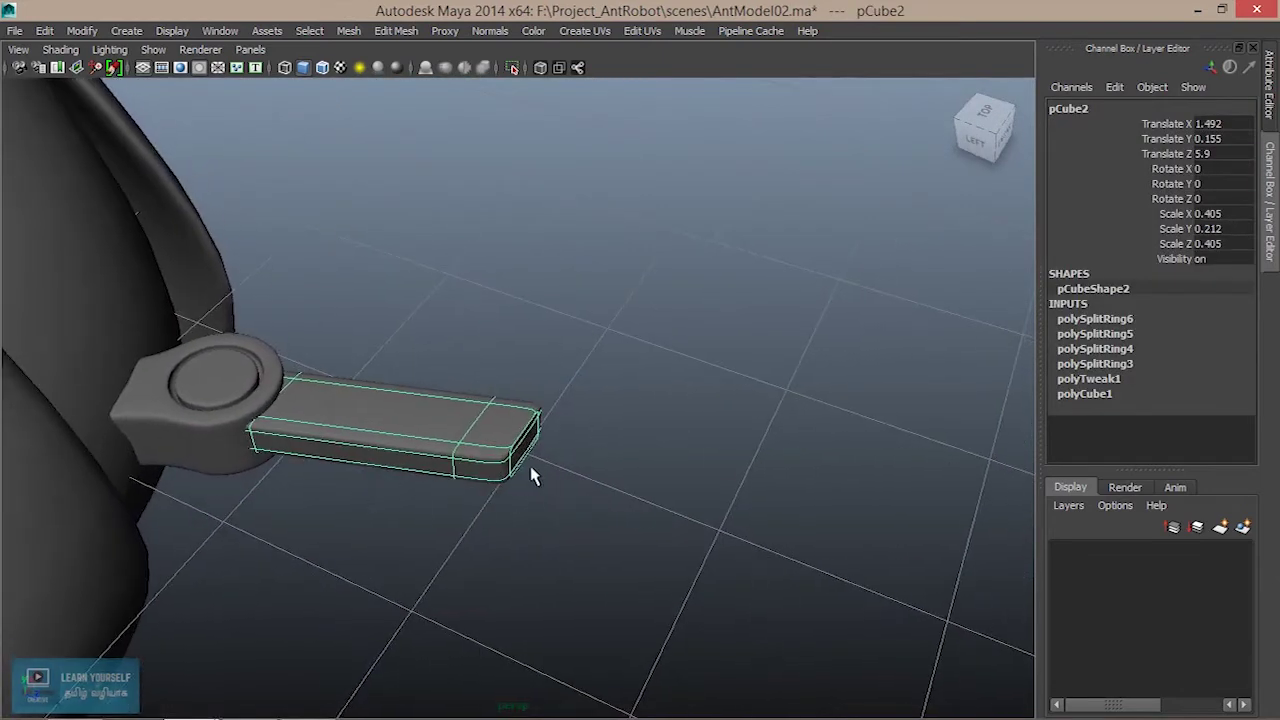
Duplicate the joint ring and switch to a single top view.
scroll(530, 475, down, 5)
mouse_move(528, 514)
alt+mouse_down()
mouse_move(586, 486)
mouse_move(466, 466)
alt+mouse_up()
scroll(563, 482, up, 5)
mouse_move(563, 482)
alt+mouse_down()
mouse_move(563, 526)
mouse_move(593, 520)
alt+mouse_up()
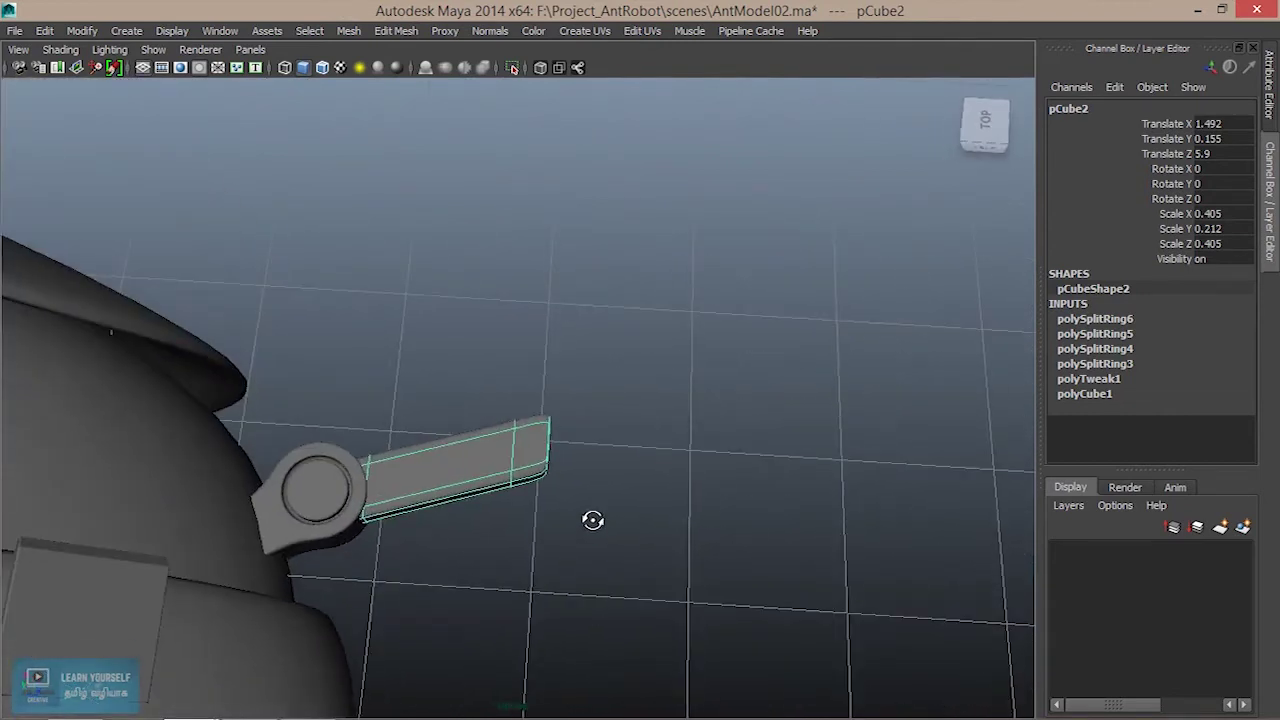
click(357, 479)
key(ctrl+d)
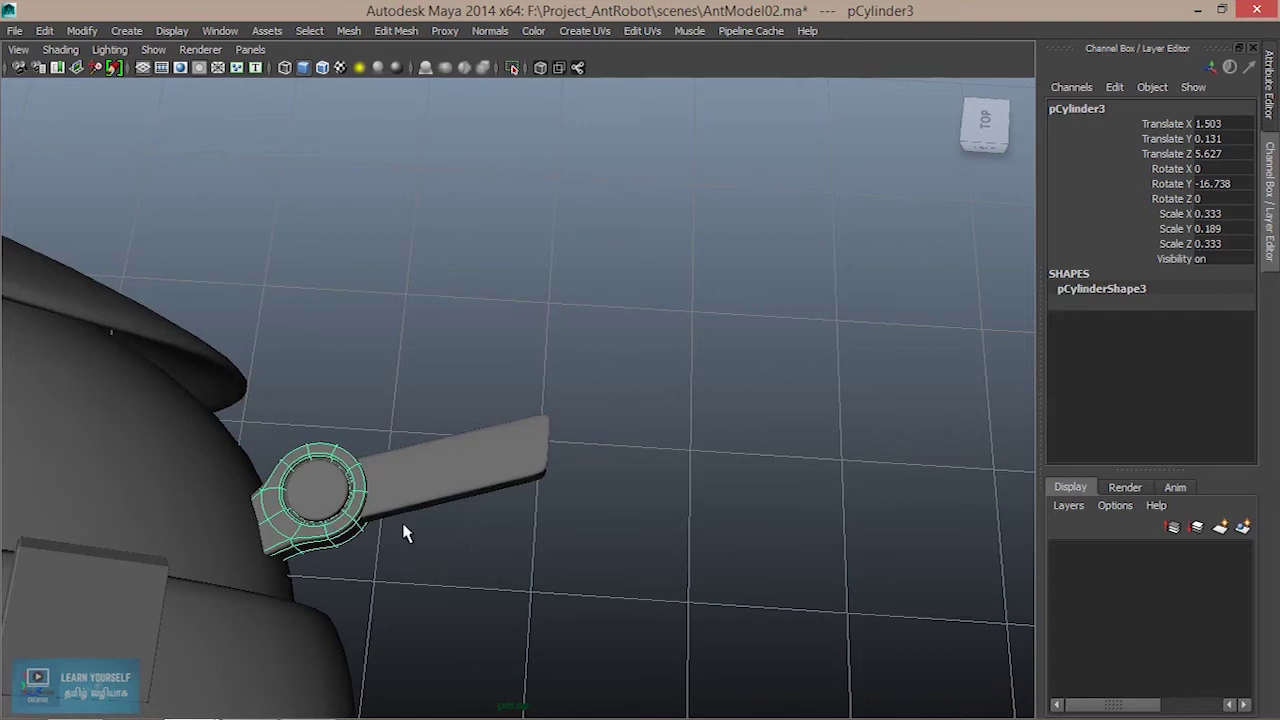
key(space)
key(space)
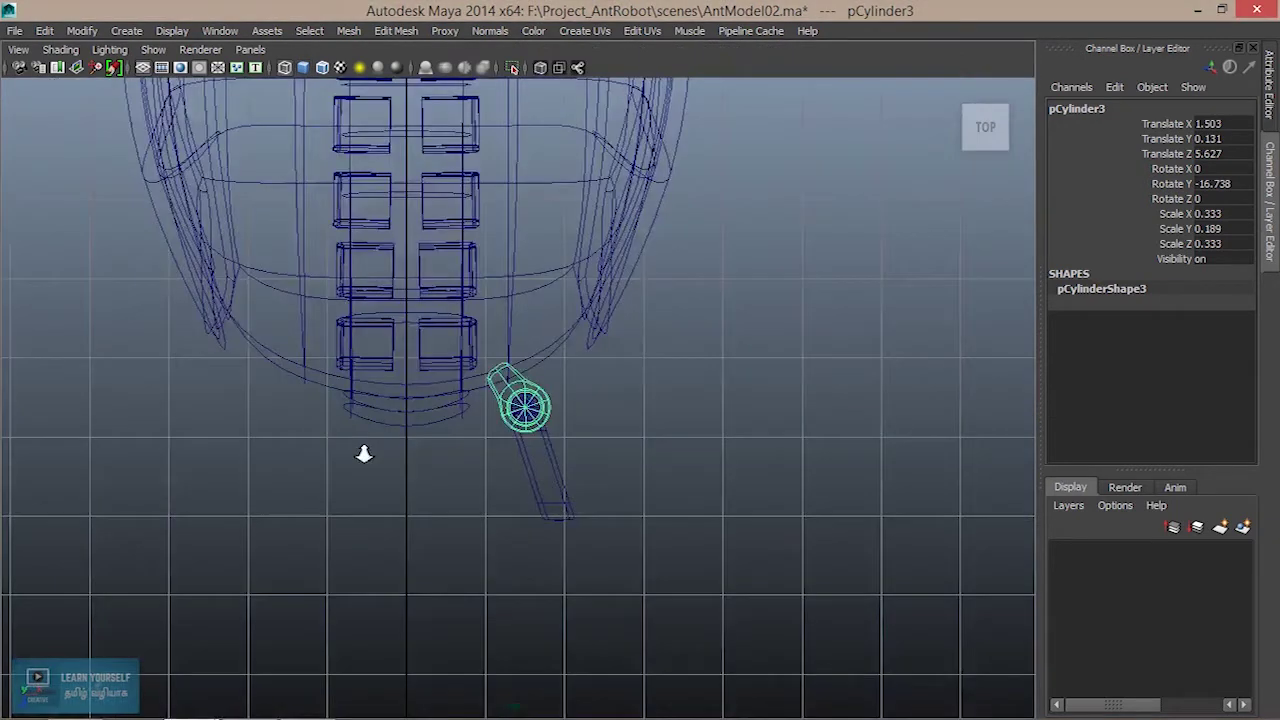
Move the duplicate ring onto the arm's far end (X 1.979, Z 7.171) and show its low-poly cage.
key(w)
scroll(514, 457, up, 3)
scroll(514, 457, up, 2)
mouse_move(531, 420)
mouse_down()
mouse_move(592, 648)
mouse_move(592, 616)
mouse_up()
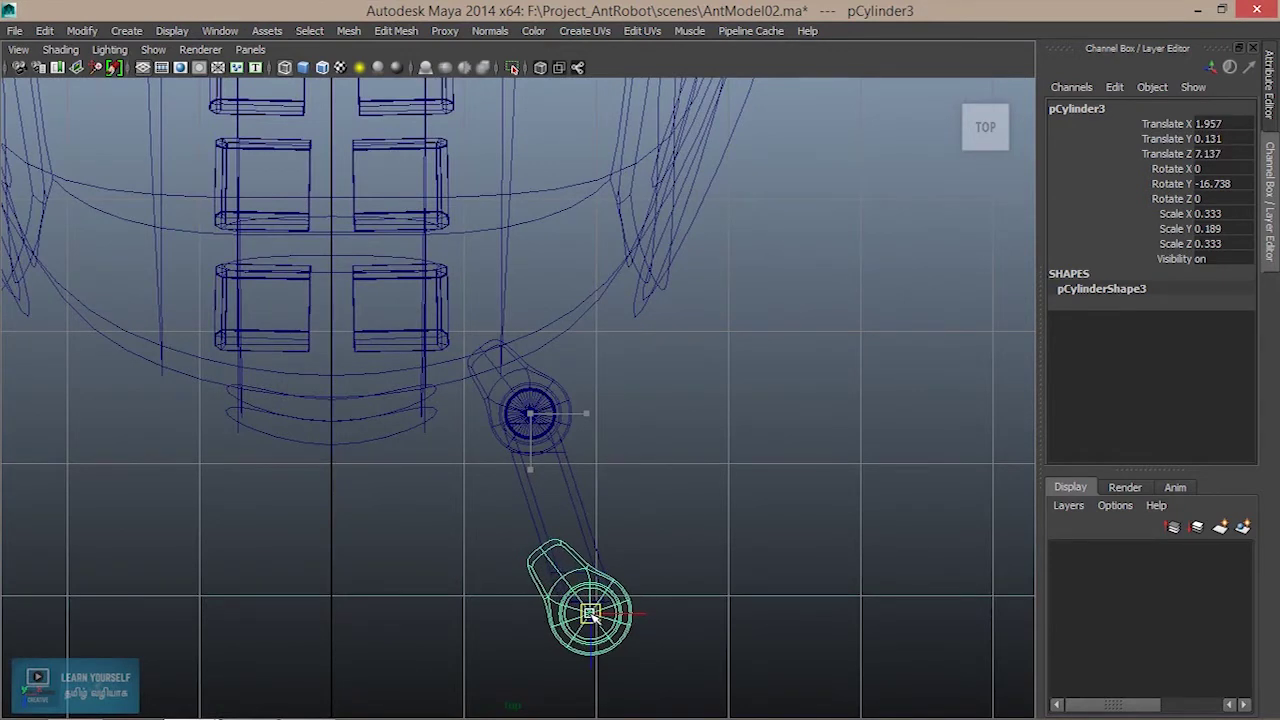
scroll(592, 620, up, 1)
scroll(550, 537, up, 2)
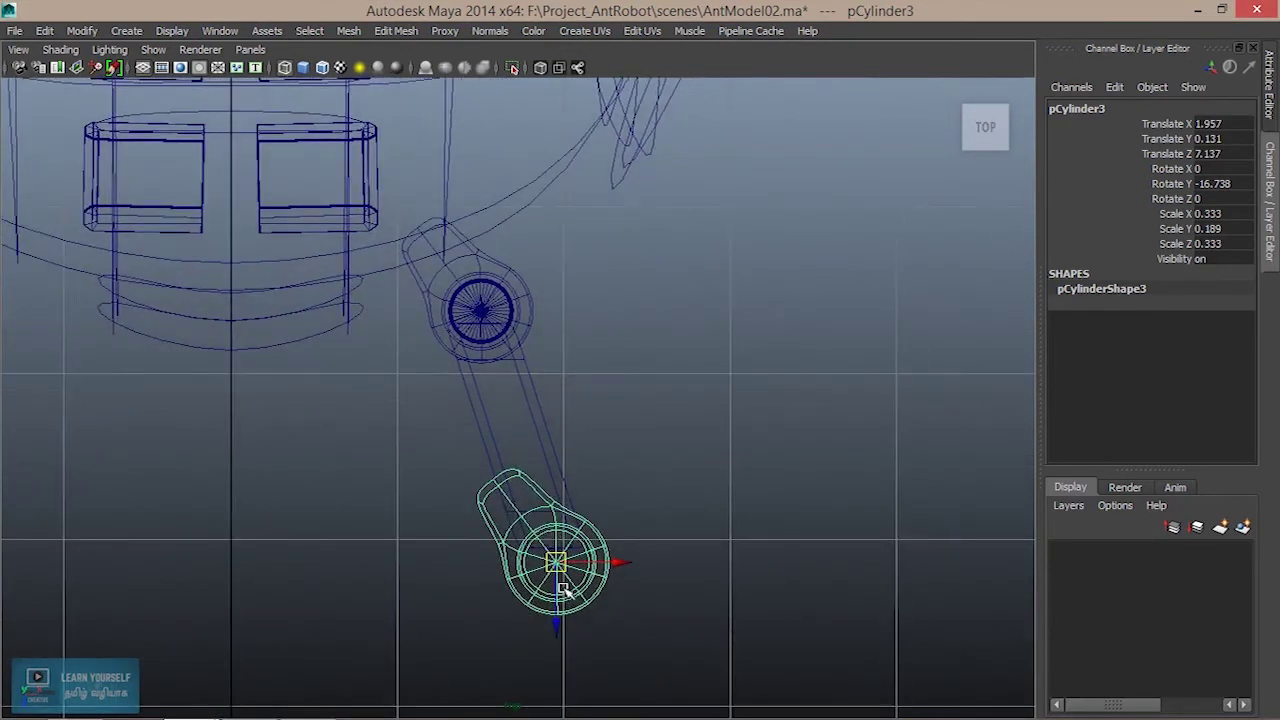
mouse_move(556, 562)
mouse_down()
mouse_move(546, 557)
mouse_move(561, 569)
mouse_up()
scroll(560, 570, up, 2)
scroll(553, 557, up, 1)
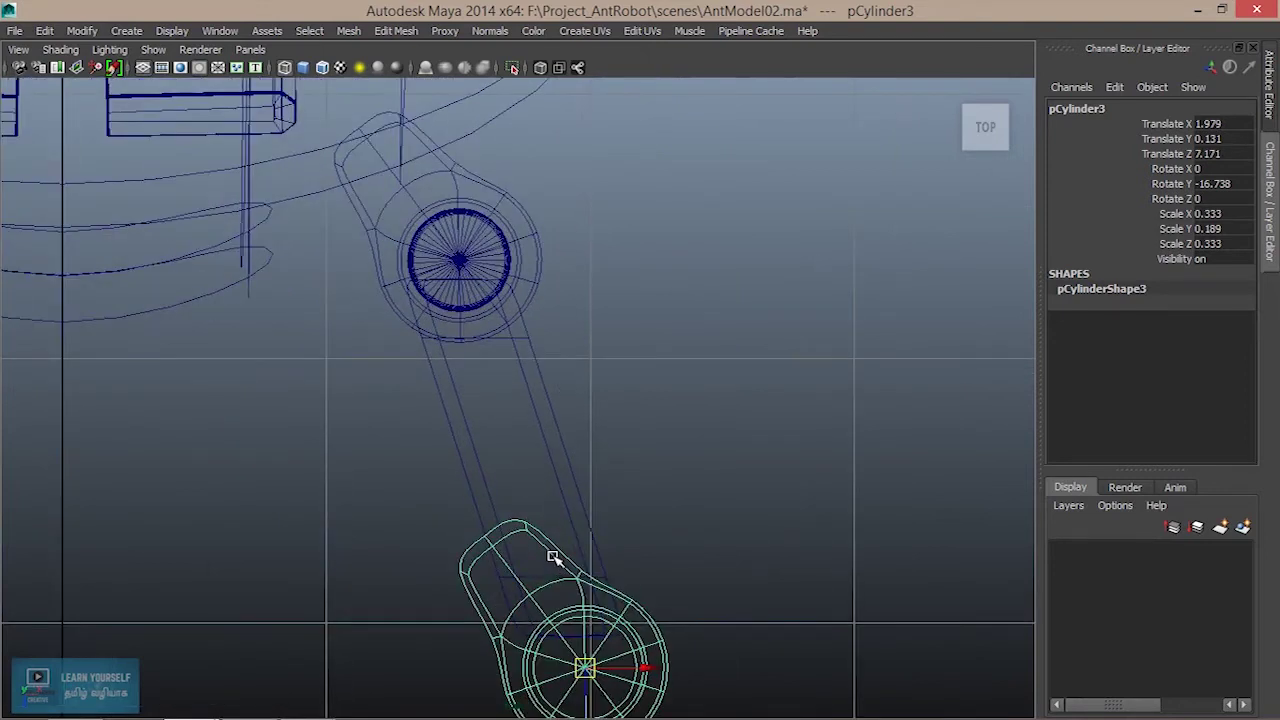
key(1)
right_click(537, 530)
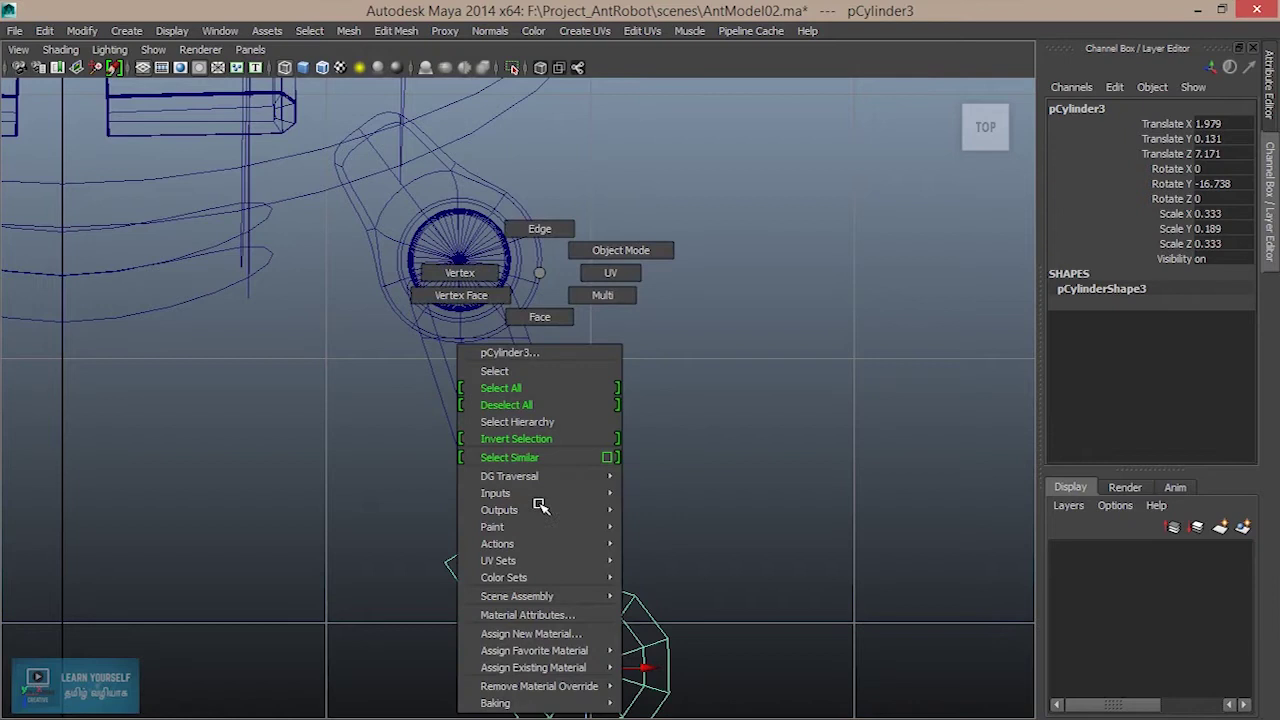
Select the tab vertices vtx[20:25] and pull them toward the arm.
click(462, 274)
drag(386, 475, 545, 594)
drag(488, 538, 523, 574)
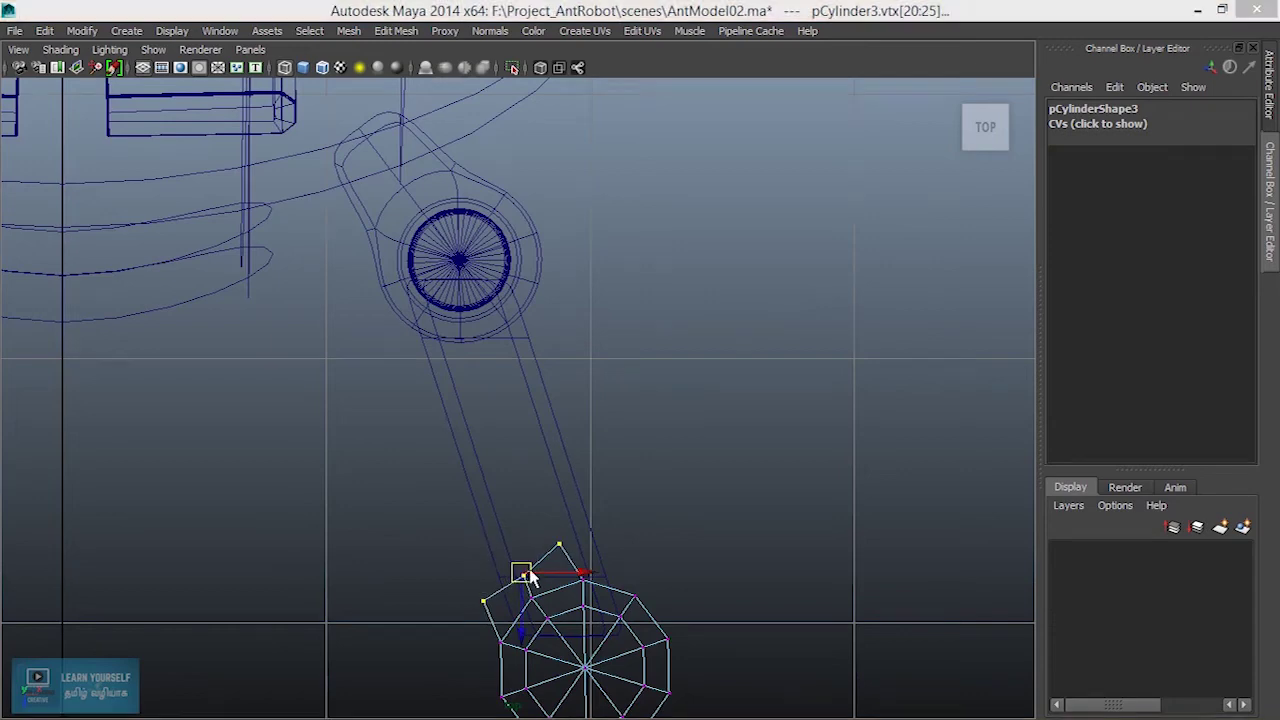
key(space)
key(space)
mouse_move(686, 371)
alt+mouse_down()
mouse_move(629, 351)
mouse_move(757, 496)
mouse_move(714, 394)
mouse_move(674, 551)
mouse_move(713, 449)
mouse_move(617, 514)
mouse_move(677, 506)
mouse_move(664, 505)
alt+mouse_up()
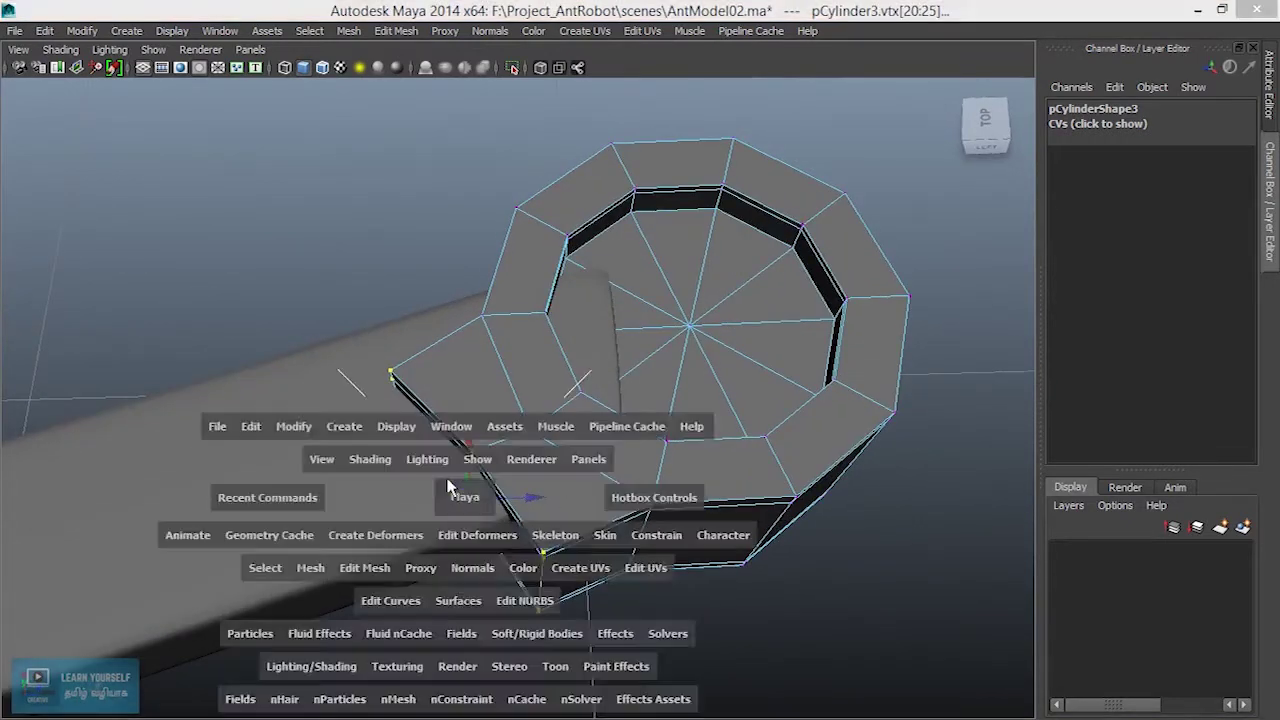
key(space)
key(space)
scroll(526, 474, up, 1)
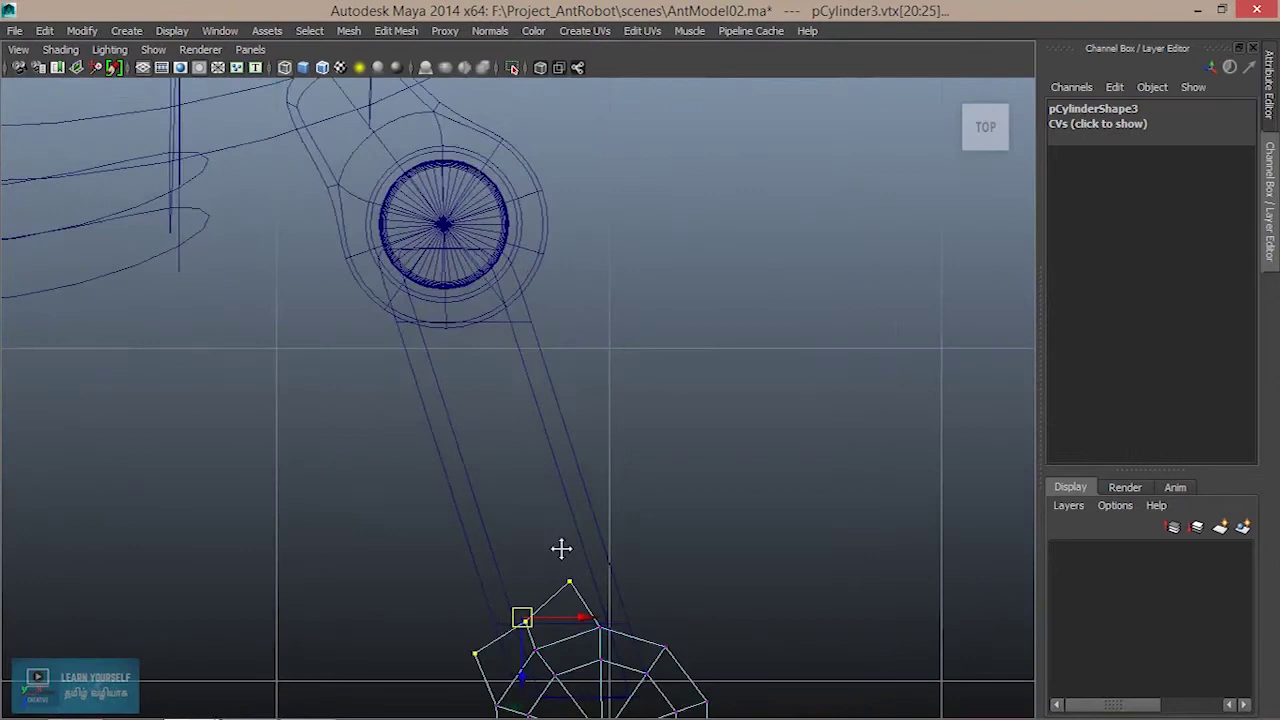
alt+middle_drag(560, 546, 406, 508)
drag(393, 490, 386, 496)
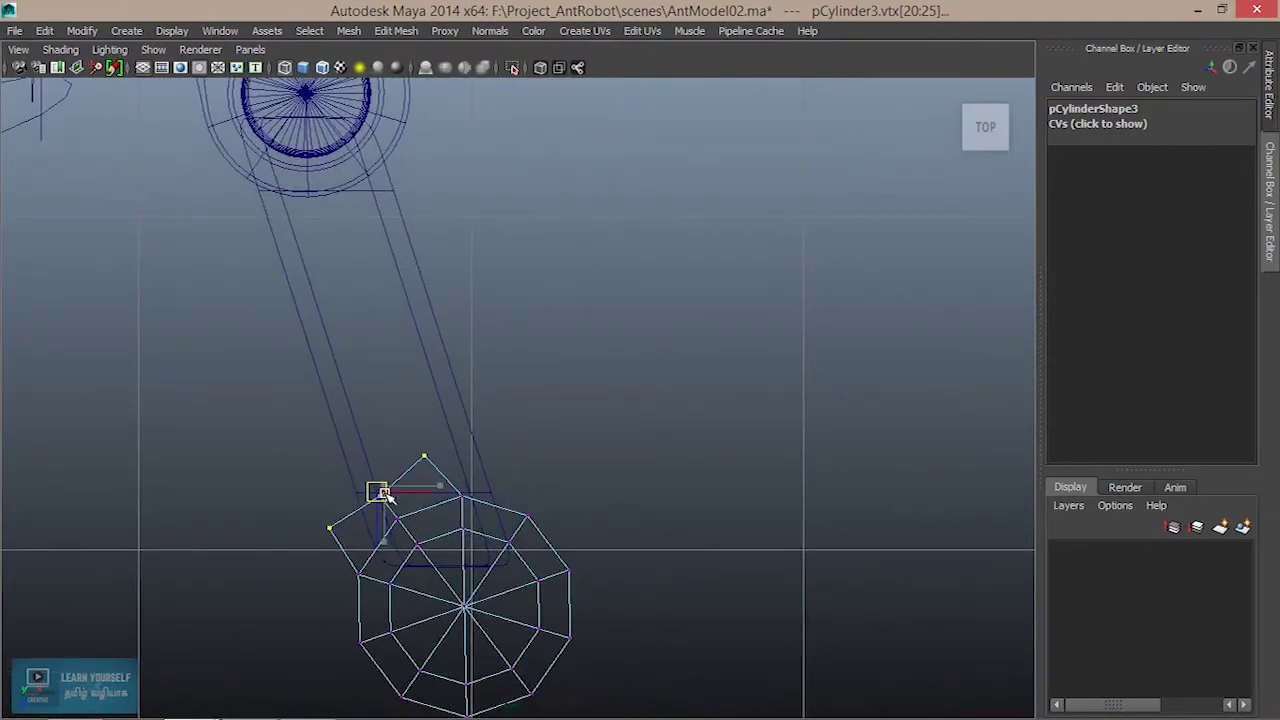
Rotate the end cylinder to Rotate Y -34.748 to align the tab with the arm.
right_drag(531, 275, 617, 250)
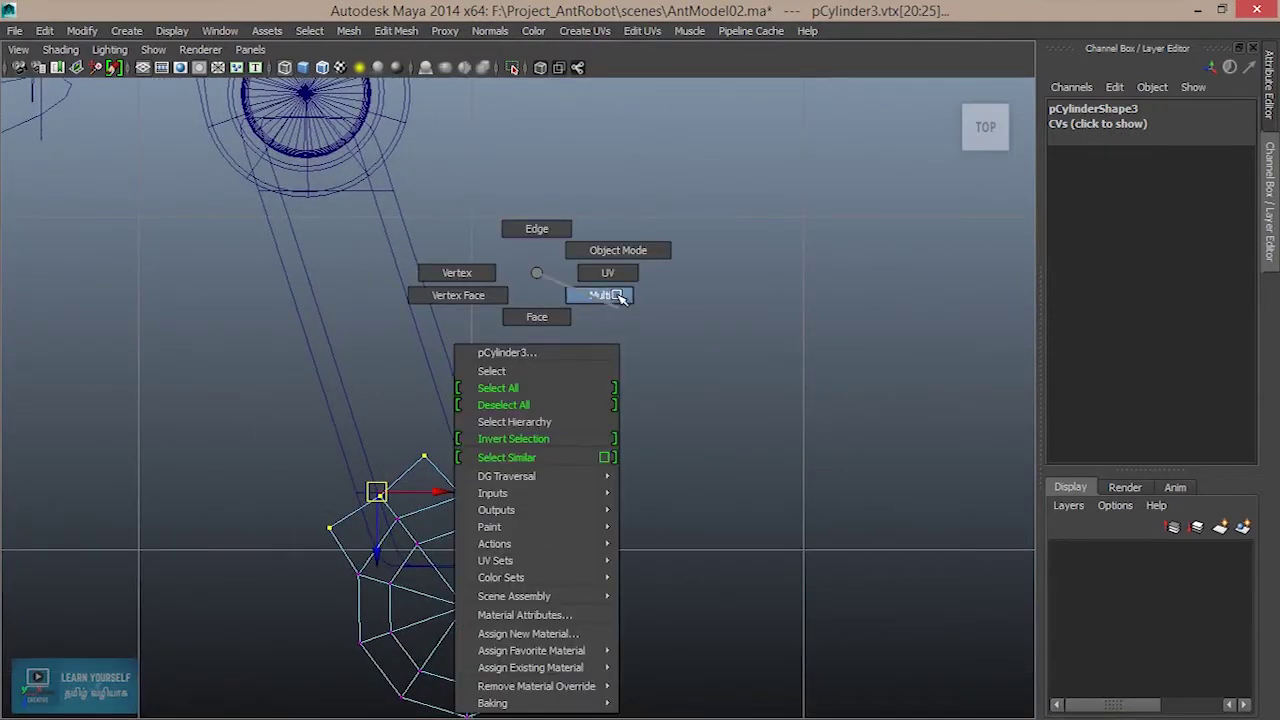
click(560, 563)
key(e)
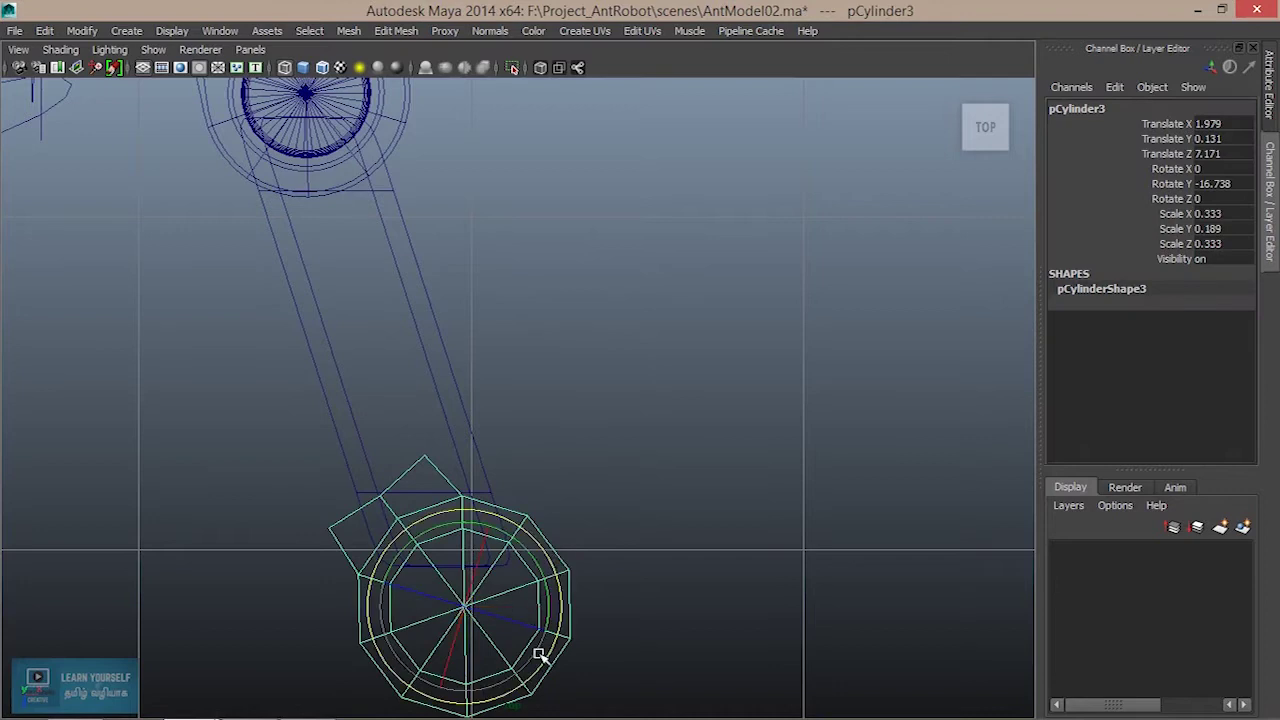
drag(549, 609, 542, 631)
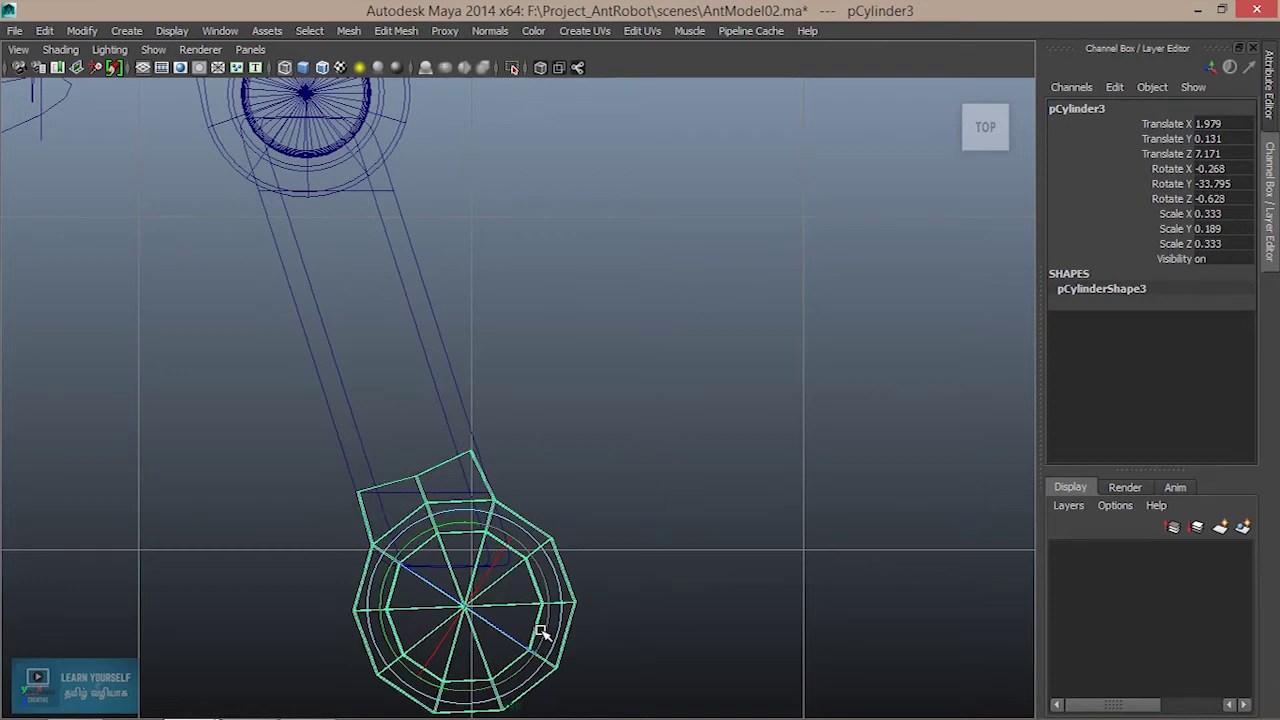
key(ctrl+z)
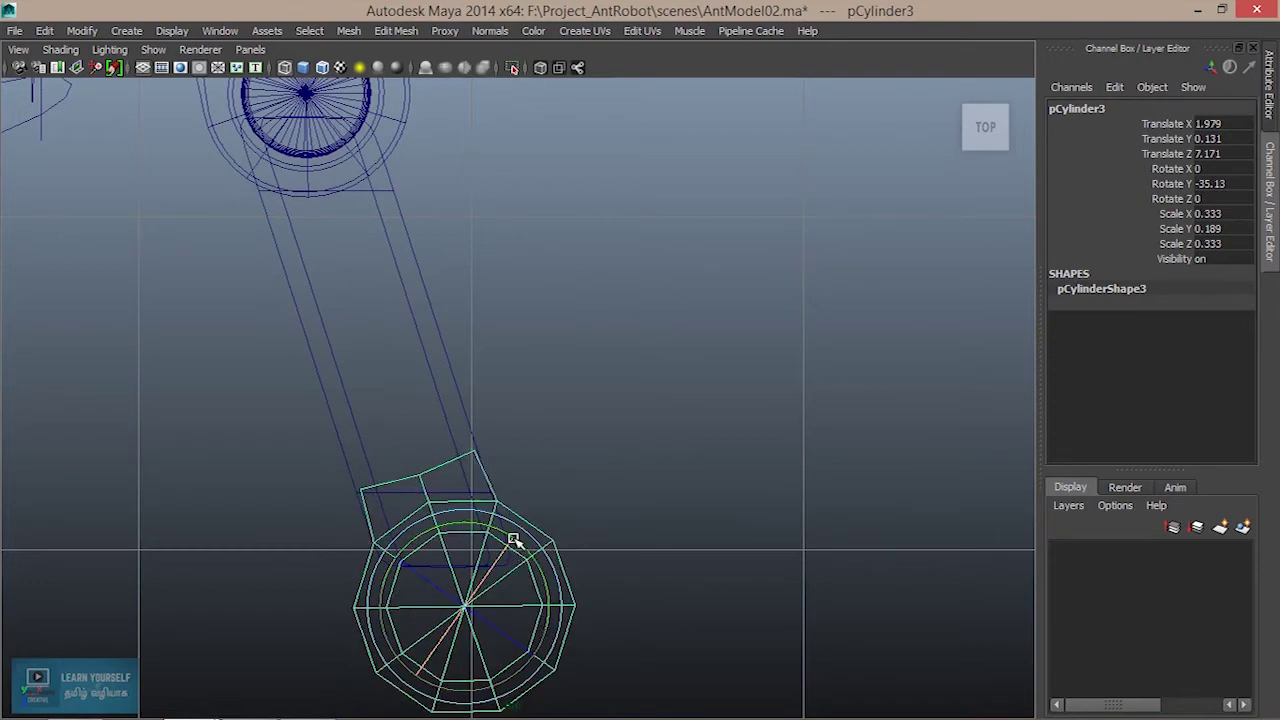
drag(492, 526, 491, 527)
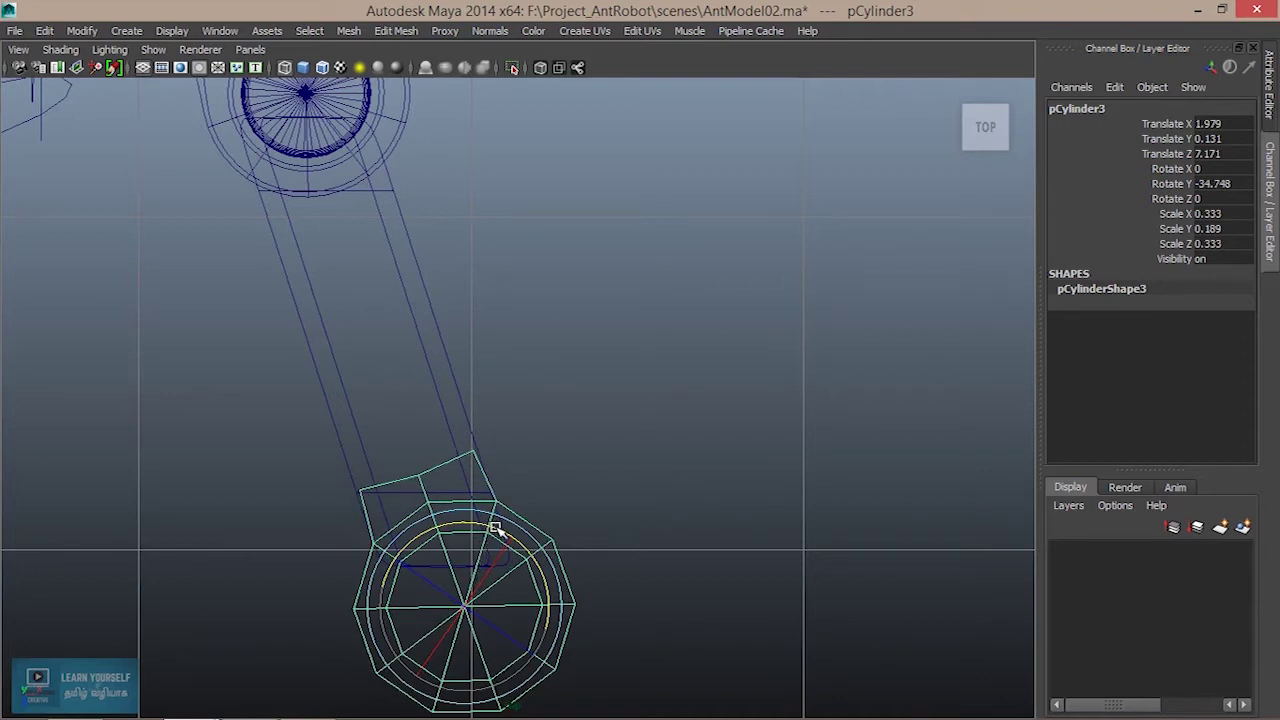
Preview the rotated cylinder smoothed in perspective to check its fit on the arm.
key(space)
key(space)
mouse_move(586, 457)
alt+mouse_down()
mouse_move(580, 386)
mouse_move(557, 421)
mouse_move(768, 381)
alt+mouse_up()
right_drag(768, 381, 842, 246)
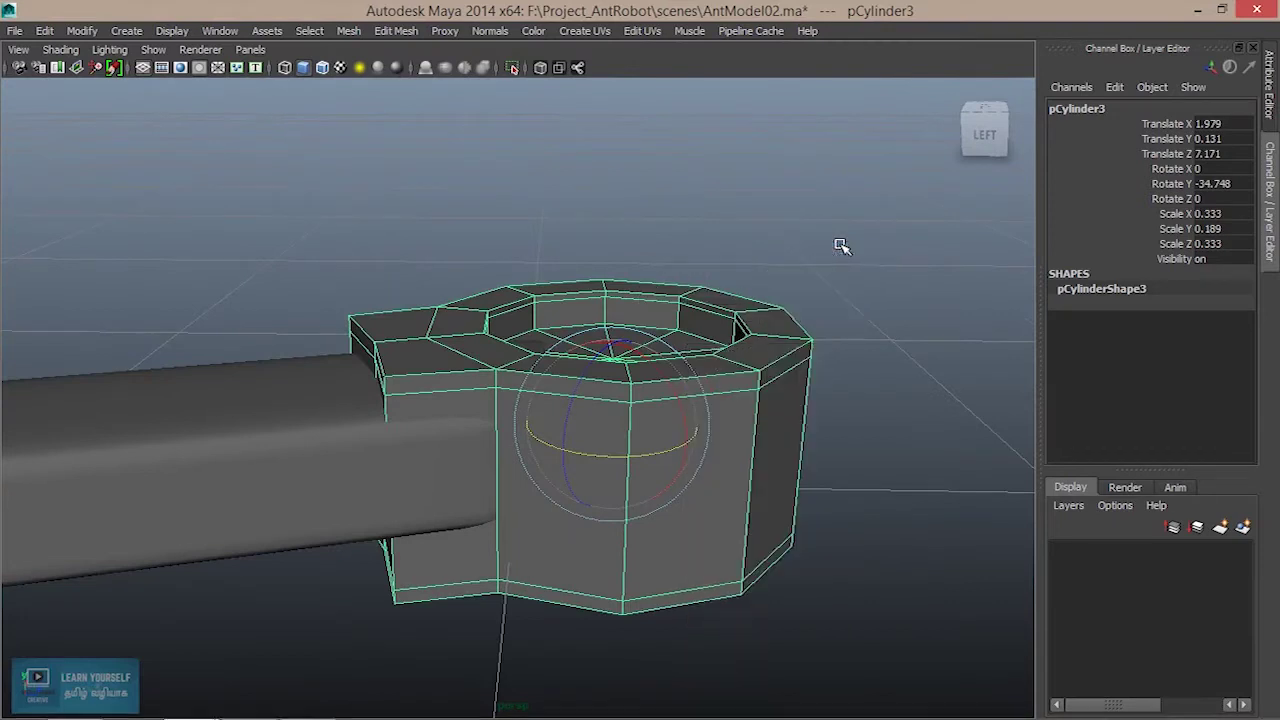
key(3)
click(800, 447)
mouse_move(800, 447)
alt+right_down()
mouse_move(731, 563)
mouse_move(572, 553)
alt+right_up()
mouse_move(527, 459)
alt+mouse_down()
mouse_move(451, 563)
mouse_move(554, 569)
alt+mouse_up()
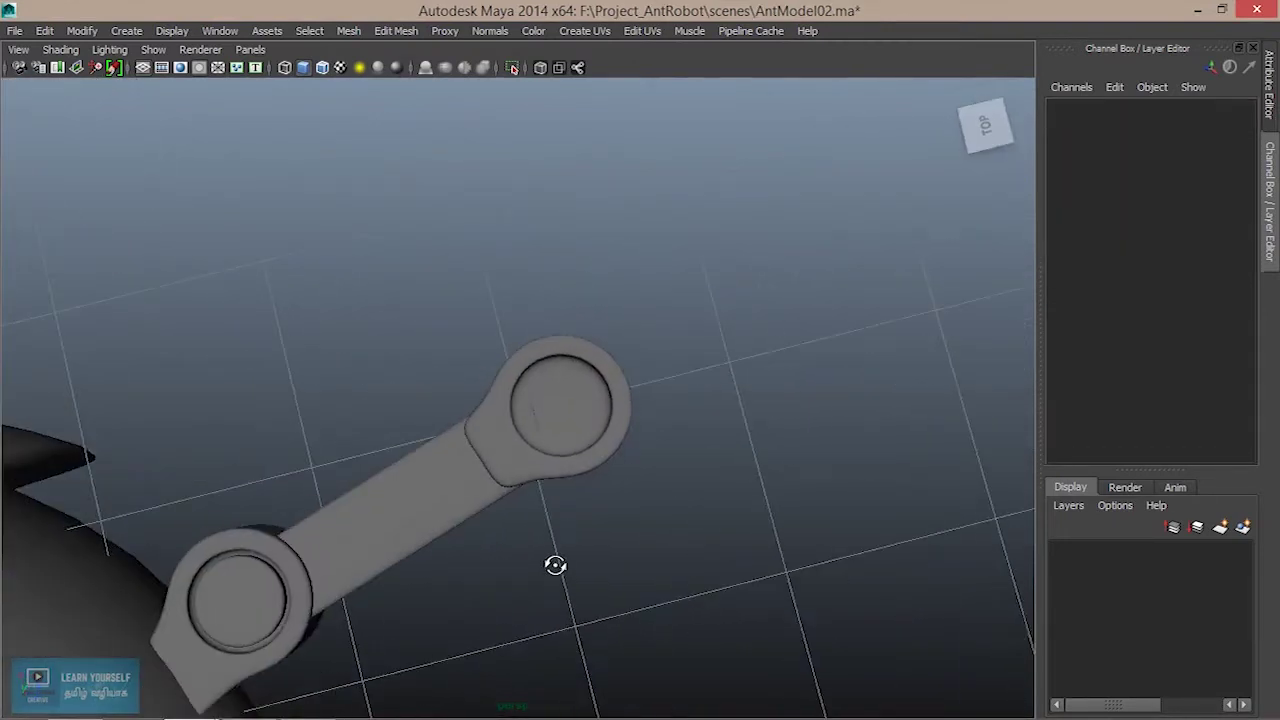
scroll(486, 551, up, 3)
click(477, 556)
mouse_move(451, 629)
alt+mouse_down()
mouse_move(371, 509)
mouse_move(448, 573)
mouse_move(594, 609)
mouse_move(700, 586)
mouse_move(576, 592)
alt+mouse_up()
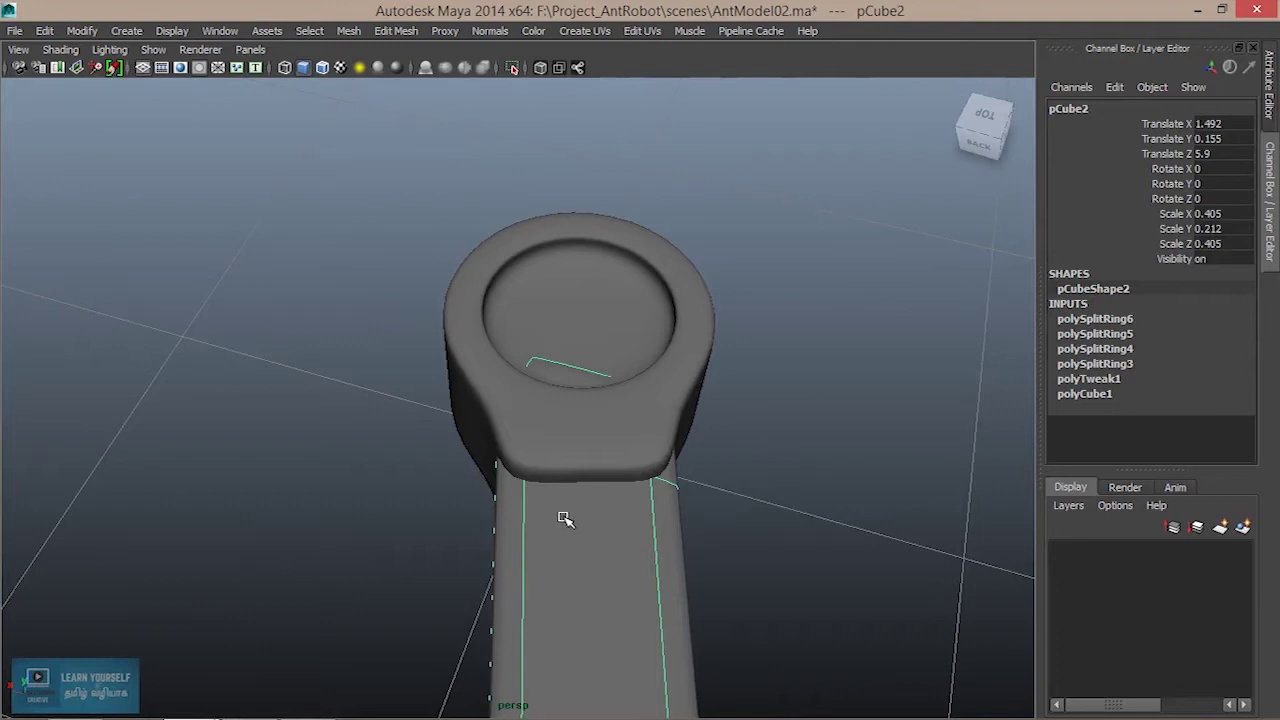
In top view, show the end cylinder's cage and select its tab vertices for moving.
click(617, 452)
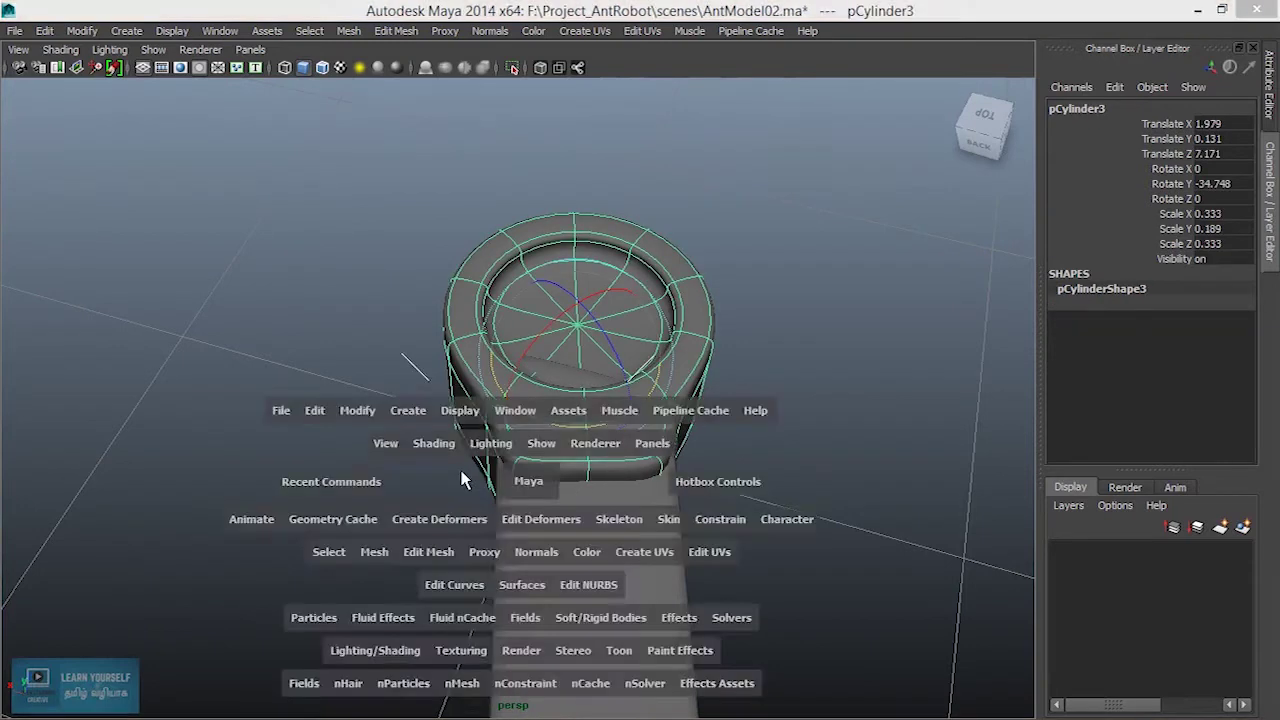
key(space)
key(space)
key(space)
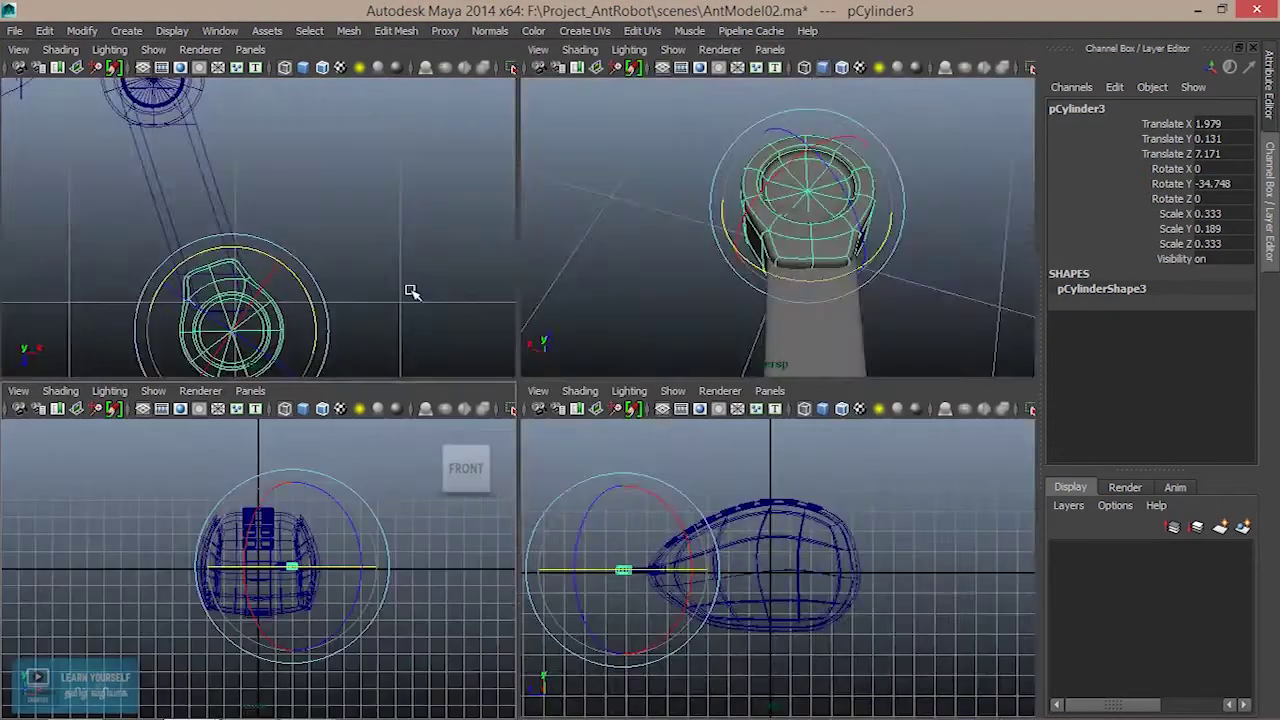
key(space)
key(1)
scroll(449, 534, up, 3)
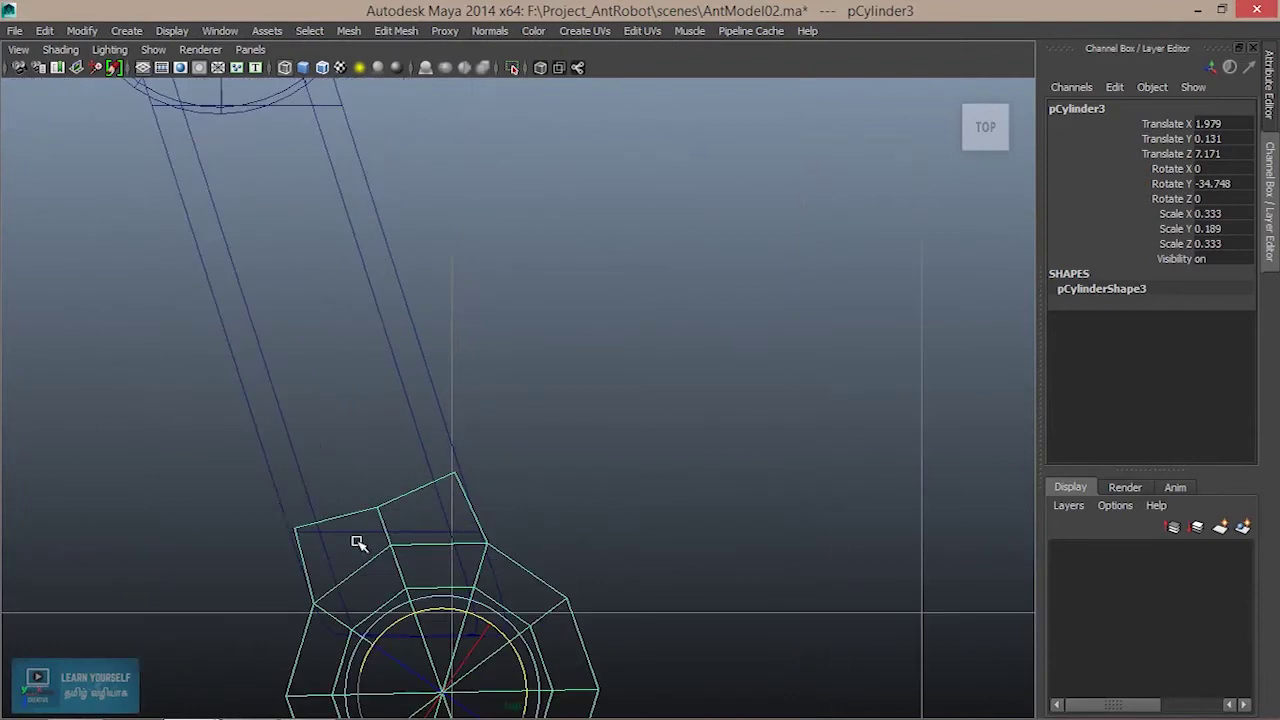
shift+drag(268, 514, 336, 543)
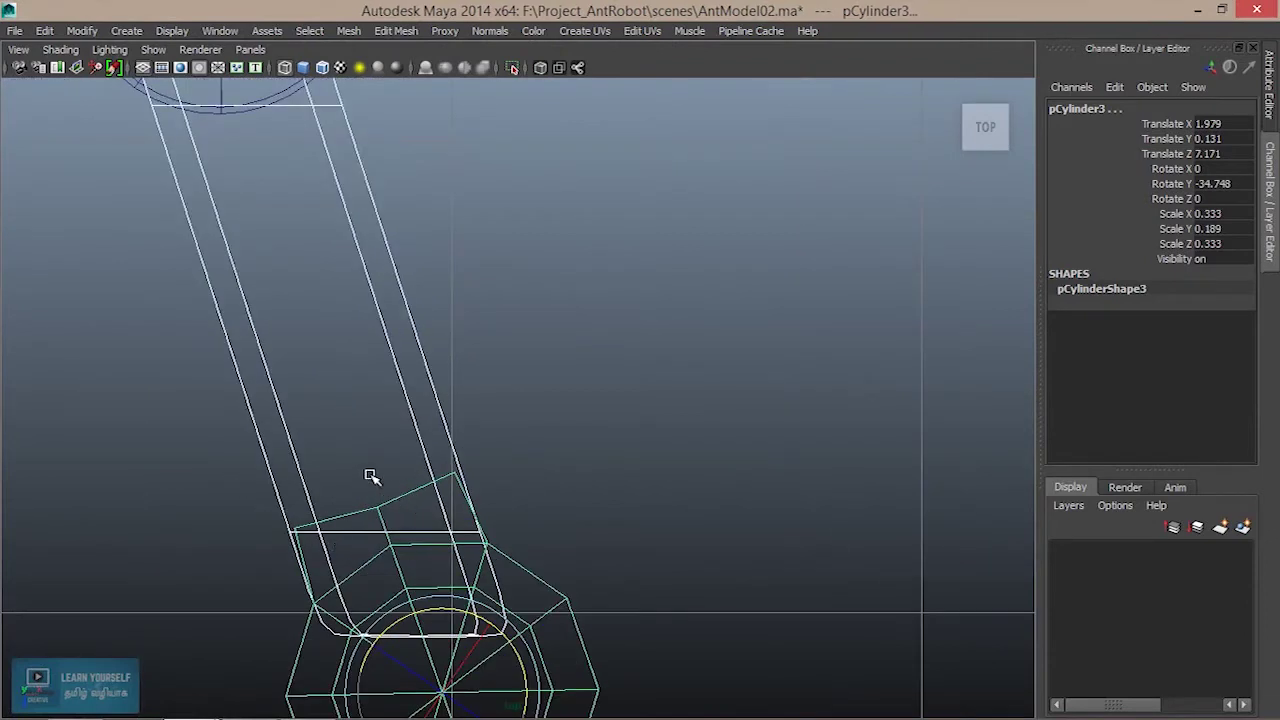
click(562, 607)
right_drag(566, 601, 486, 271)
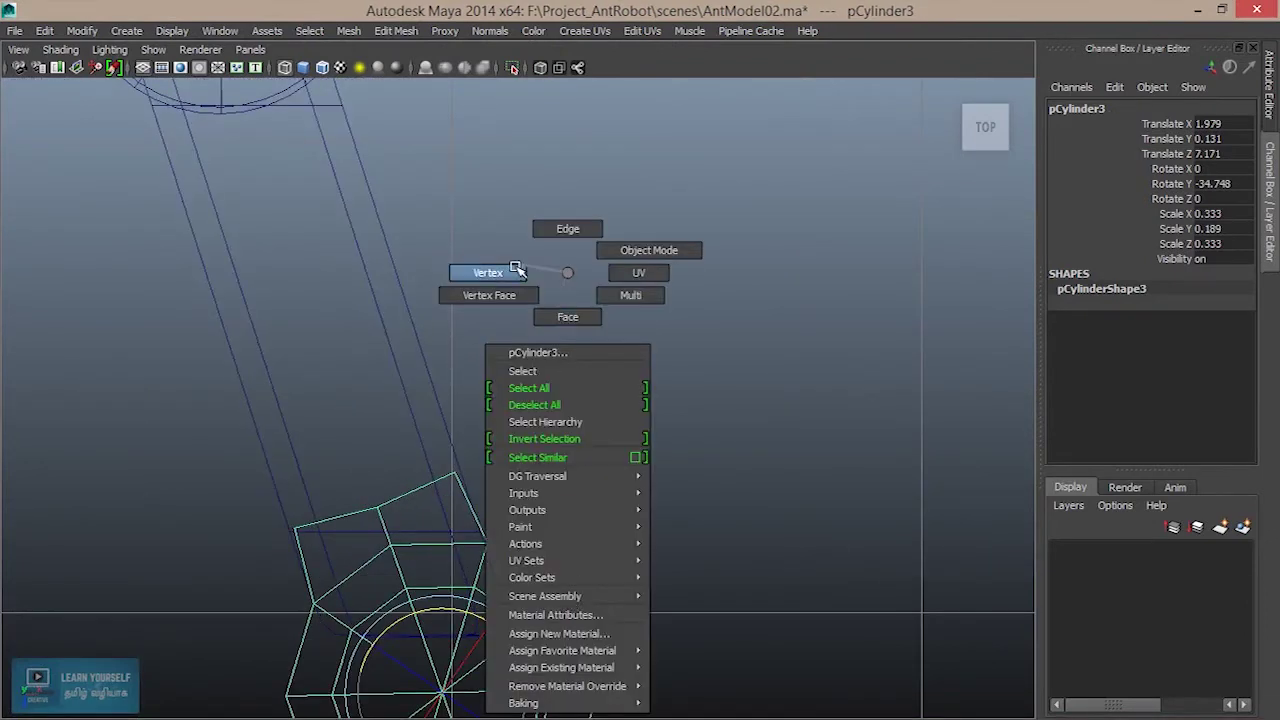
key(q)
key(w)
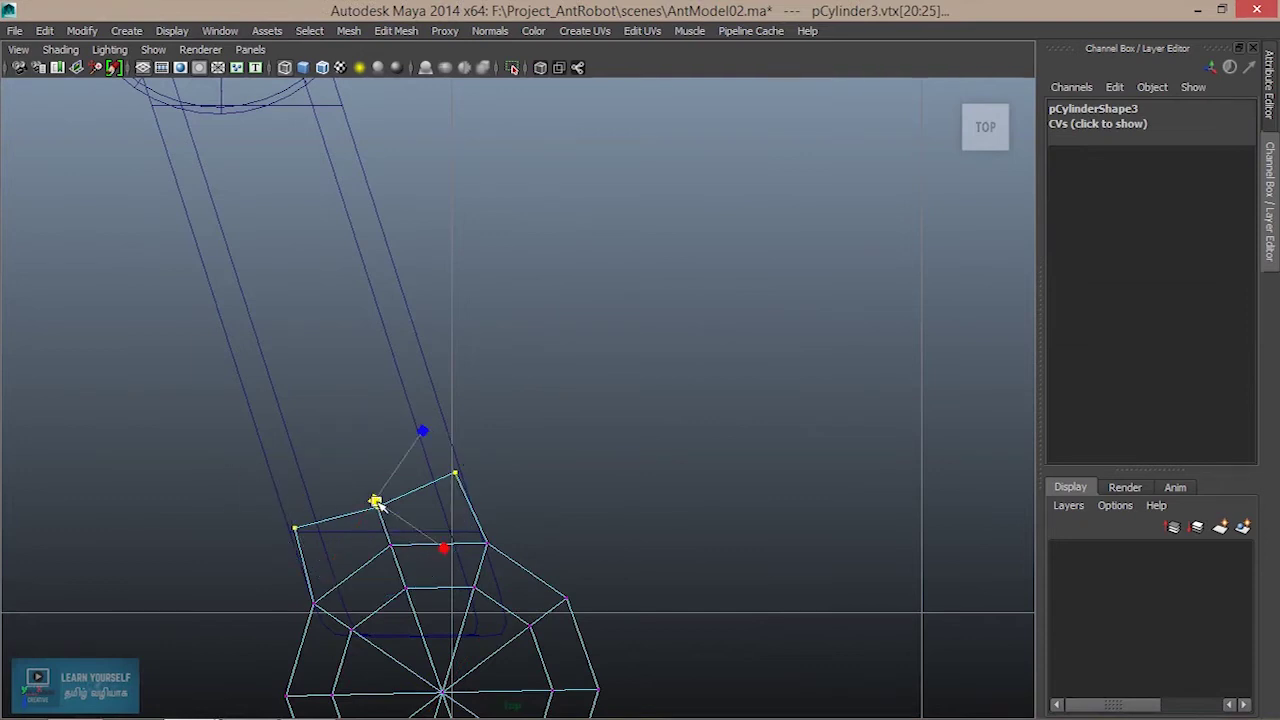
Spread and rotate the tab vertices to match the arm's angle.
drag(372, 498, 400, 494)
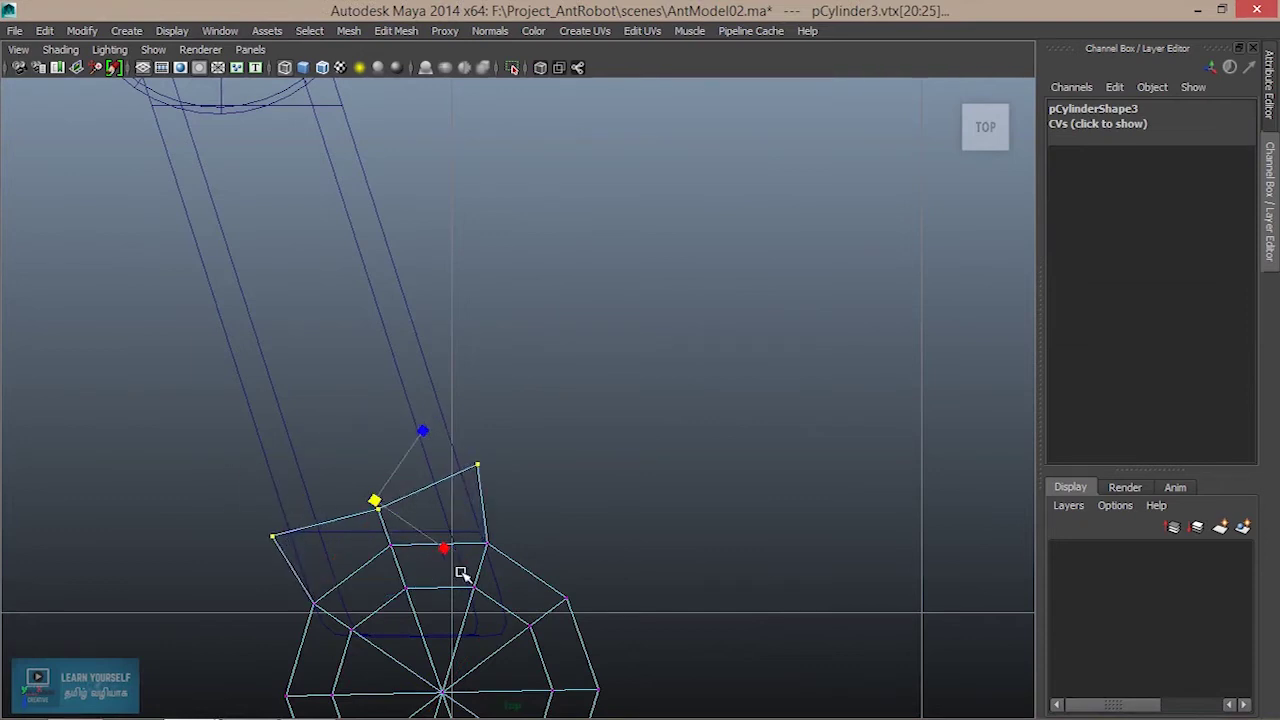
drag(443, 549, 425, 535)
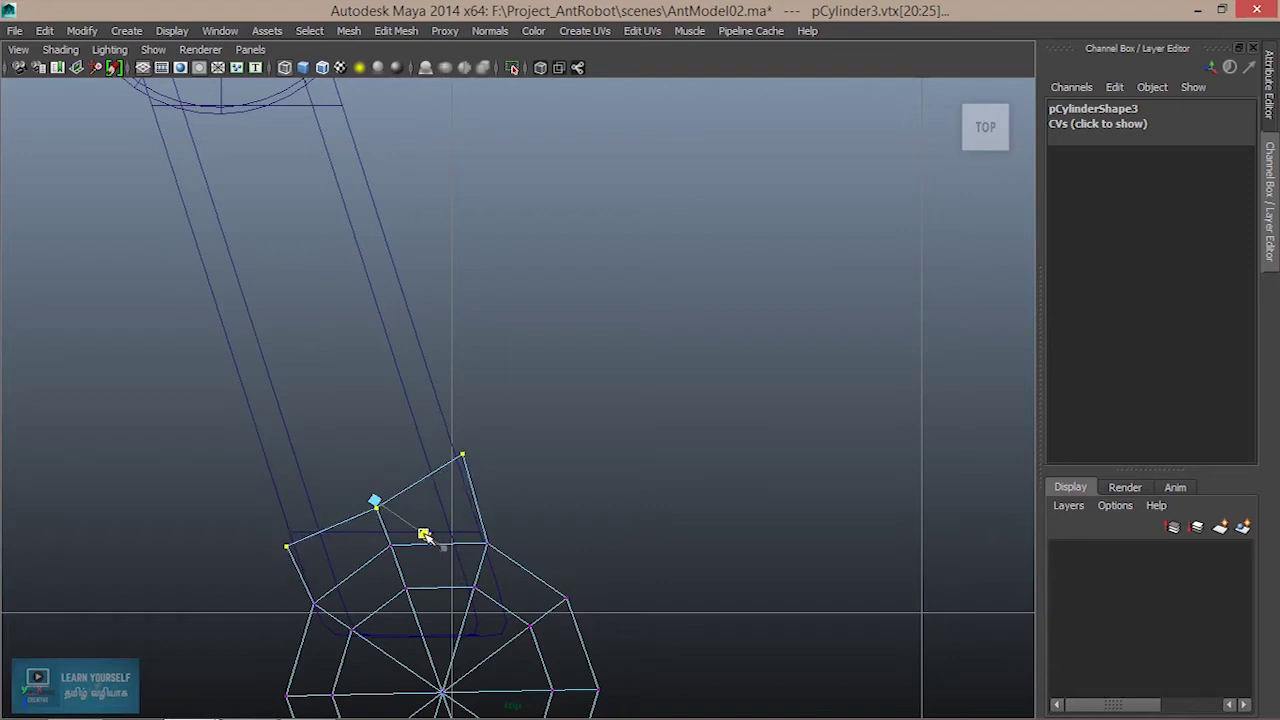
drag(425, 535, 411, 522)
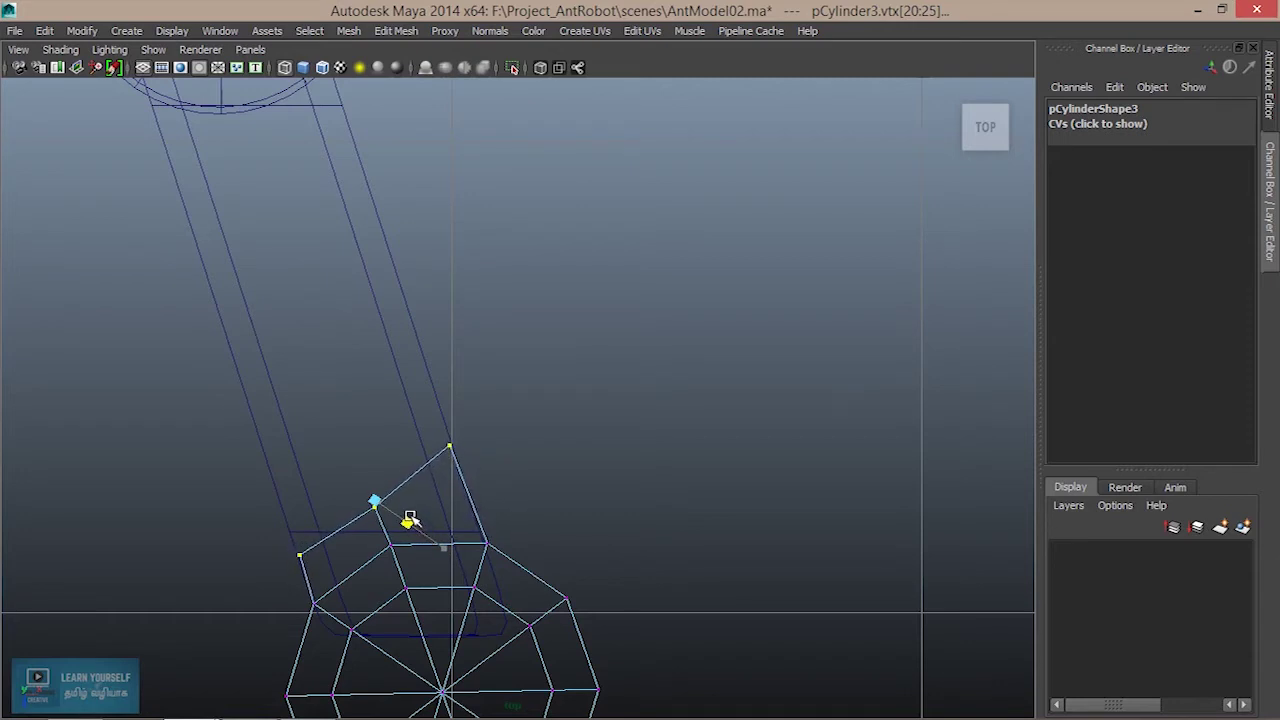
click(374, 501)
drag(386, 524, 386, 530)
mouse_move(283, 530)
mouse_down()
mouse_move(318, 572)
mouse_move(281, 532)
mouse_up()
click(449, 445)
drag(450, 445, 463, 466)
Nudge individual tab vertices into line with the arm's angled end.
click(376, 512)
click(373, 507)
mouse_move(351, 486)
mouse_down()
mouse_move(380, 514)
mouse_move(373, 503)
mouse_up()
drag(333, 617, 310, 613)
click(487, 543)
drag(486, 545, 492, 546)
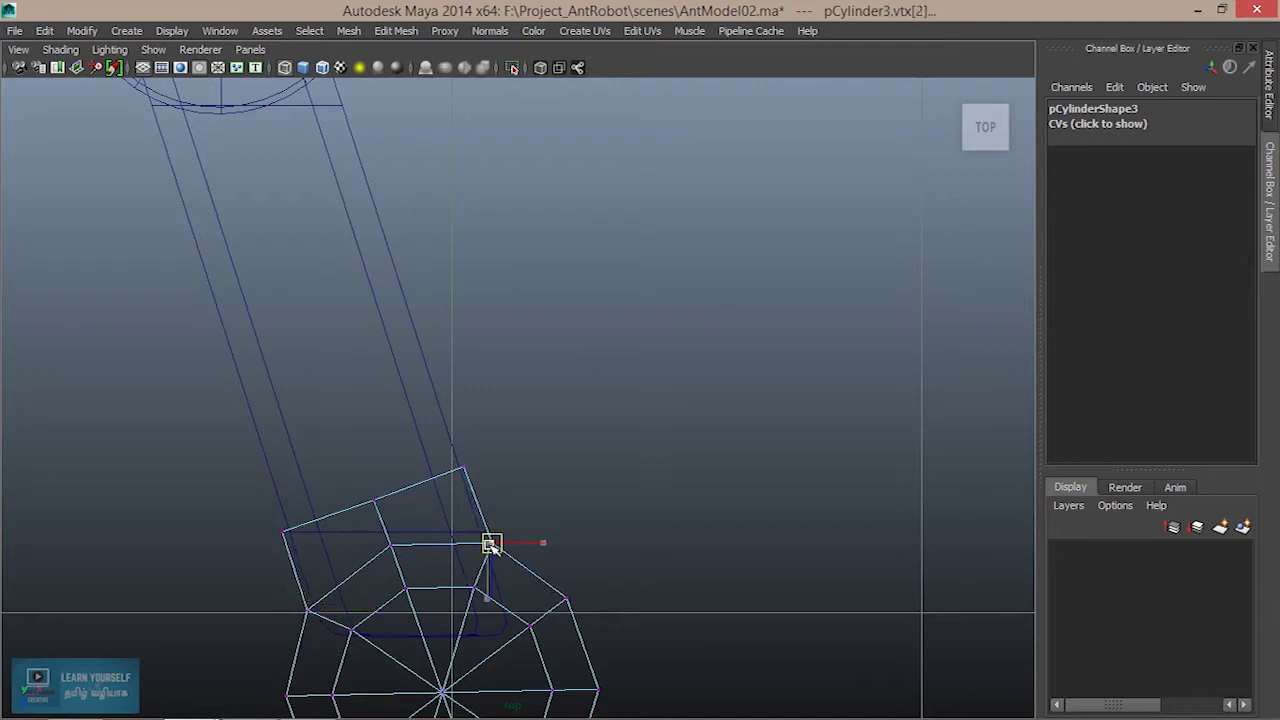
key(space)
key(space)
key(space)
key(space)
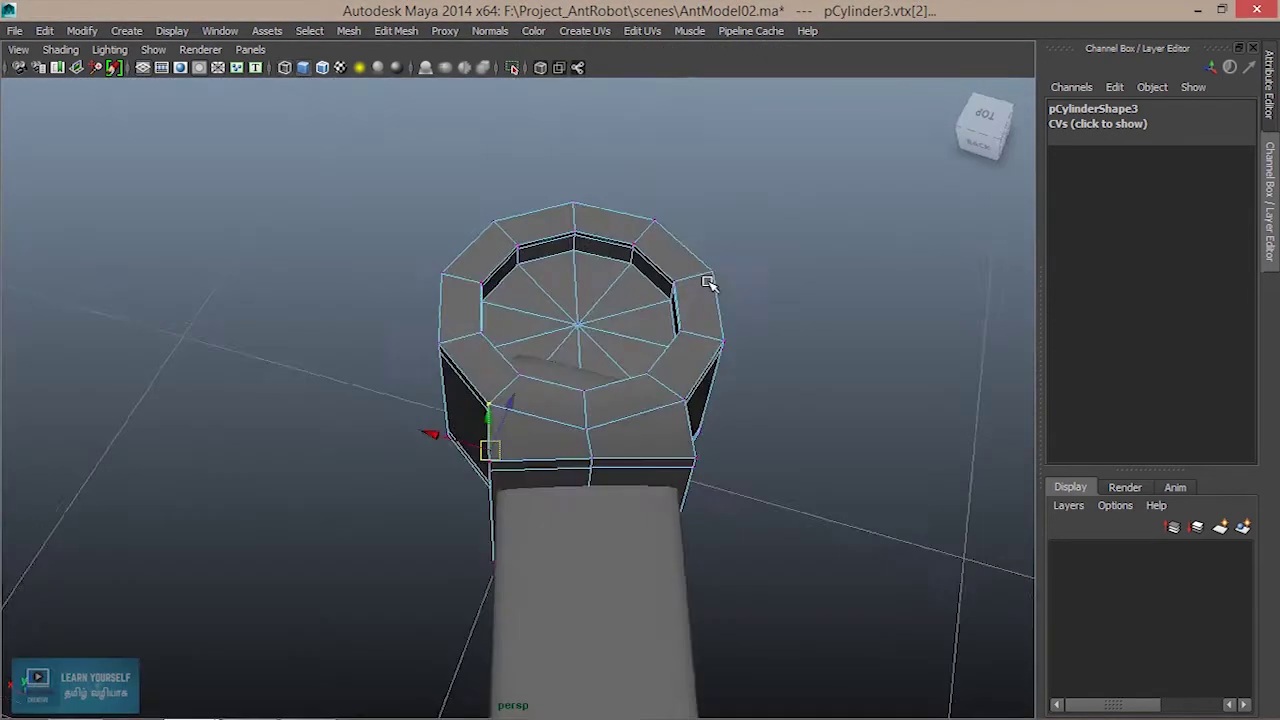
Check the end cylinder smoothed from a low side angle, then return to its cage.
mouse_move(611, 371)
alt+mouse_down()
mouse_move(560, 323)
mouse_move(603, 363)
alt+mouse_up()
right_drag(603, 330, 680, 249)
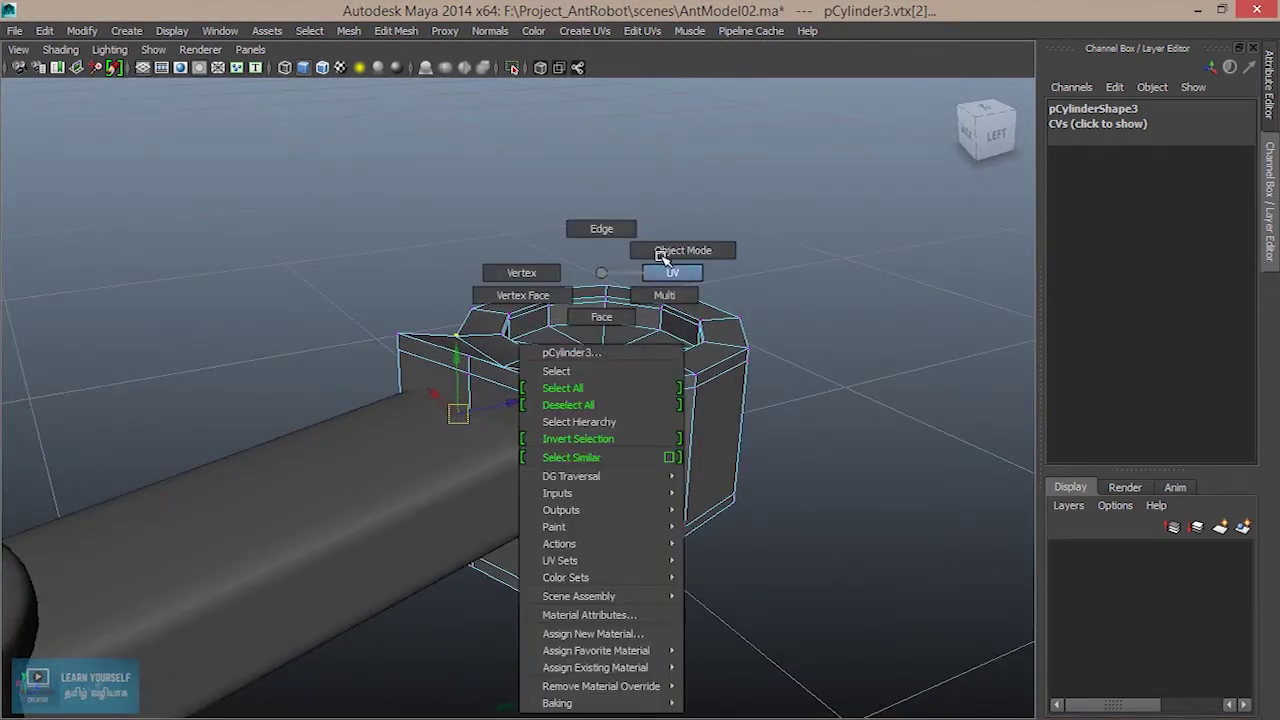
click(637, 400)
key(3)
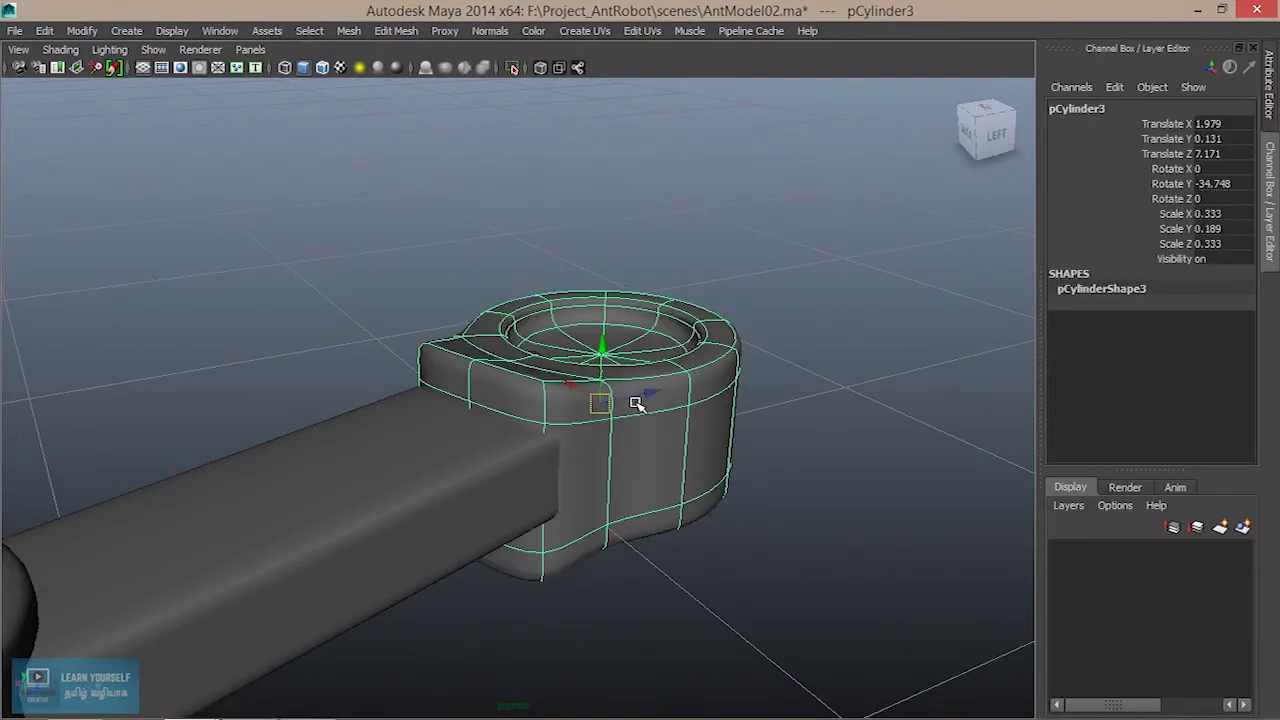
mouse_move(641, 466)
alt+mouse_down()
mouse_move(508, 448)
mouse_move(577, 457)
mouse_move(571, 477)
alt+mouse_up()
key(1)
Select the tab's end-face vertices and scale them flat against the arm.
right_drag(414, 357, 305, 235)
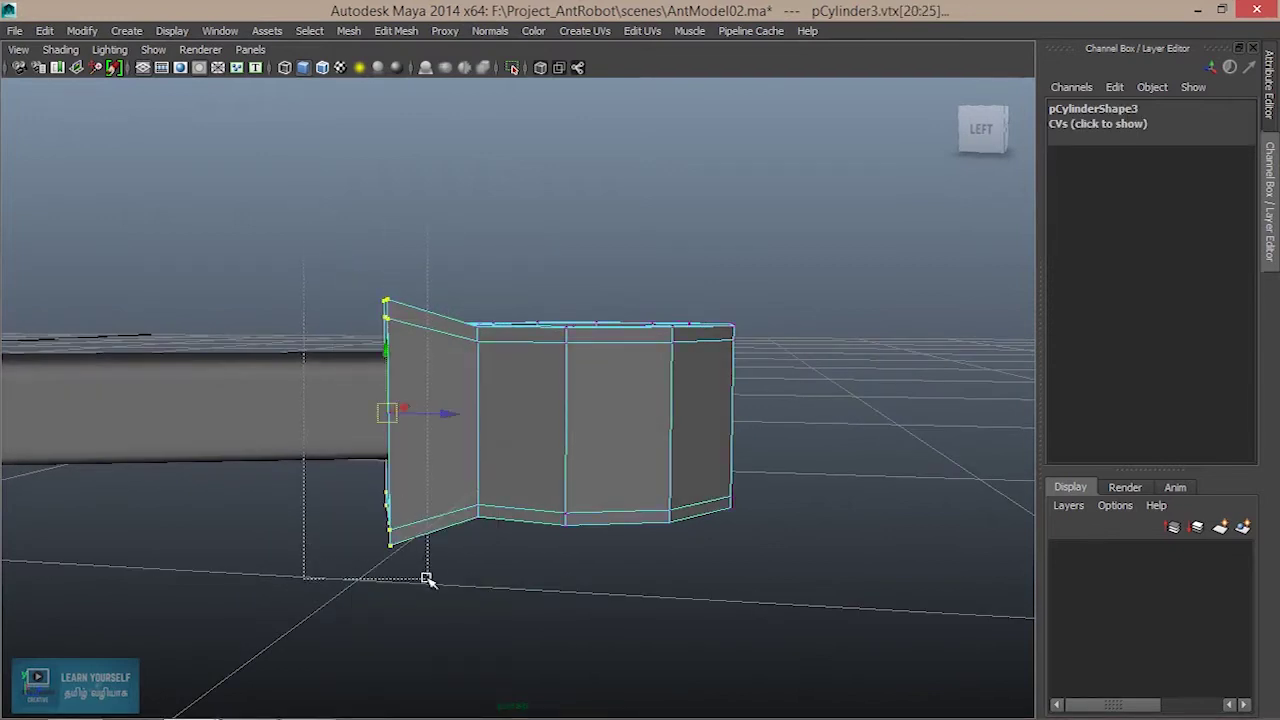
mouse_move(437, 531)
alt+mouse_down()
mouse_move(403, 533)
mouse_move(379, 480)
mouse_move(451, 446)
mouse_move(417, 517)
alt+mouse_up()
key(r)
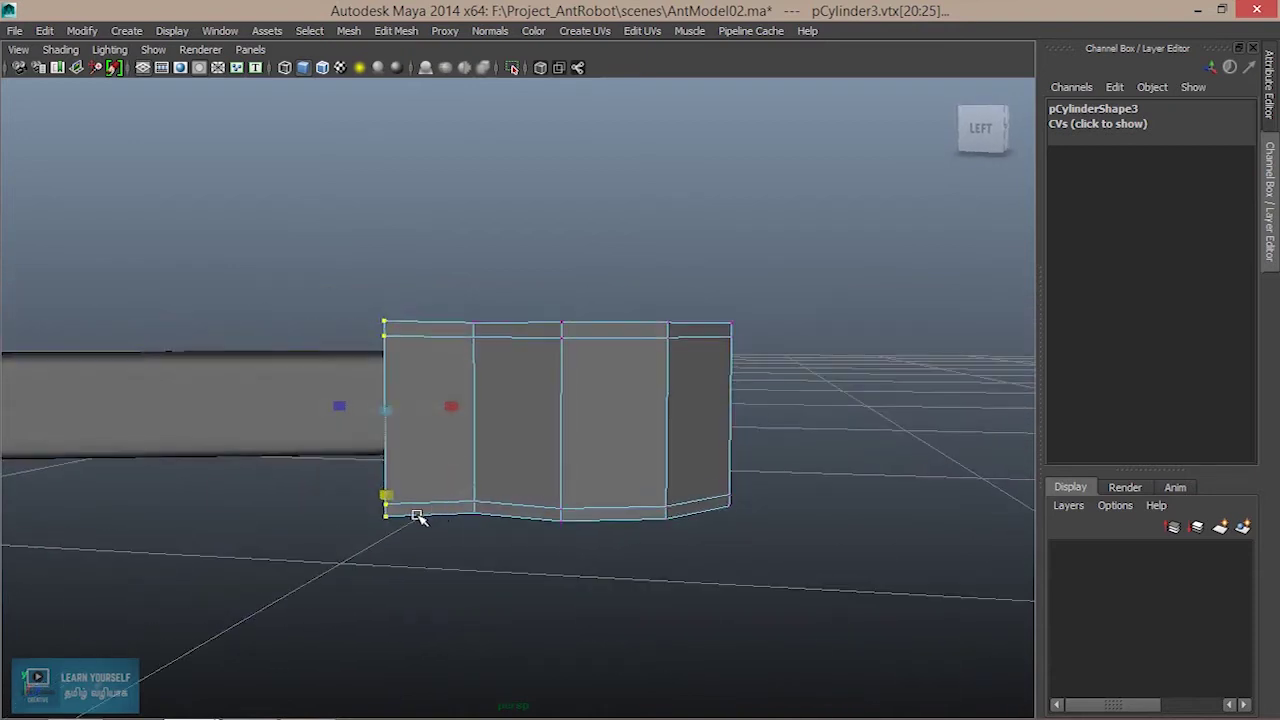
alt+drag(386, 493, 466, 526)
Return to object mode, preview the cylinder smoothed, and select the other end's socket.
right_drag(652, 399, 735, 255)
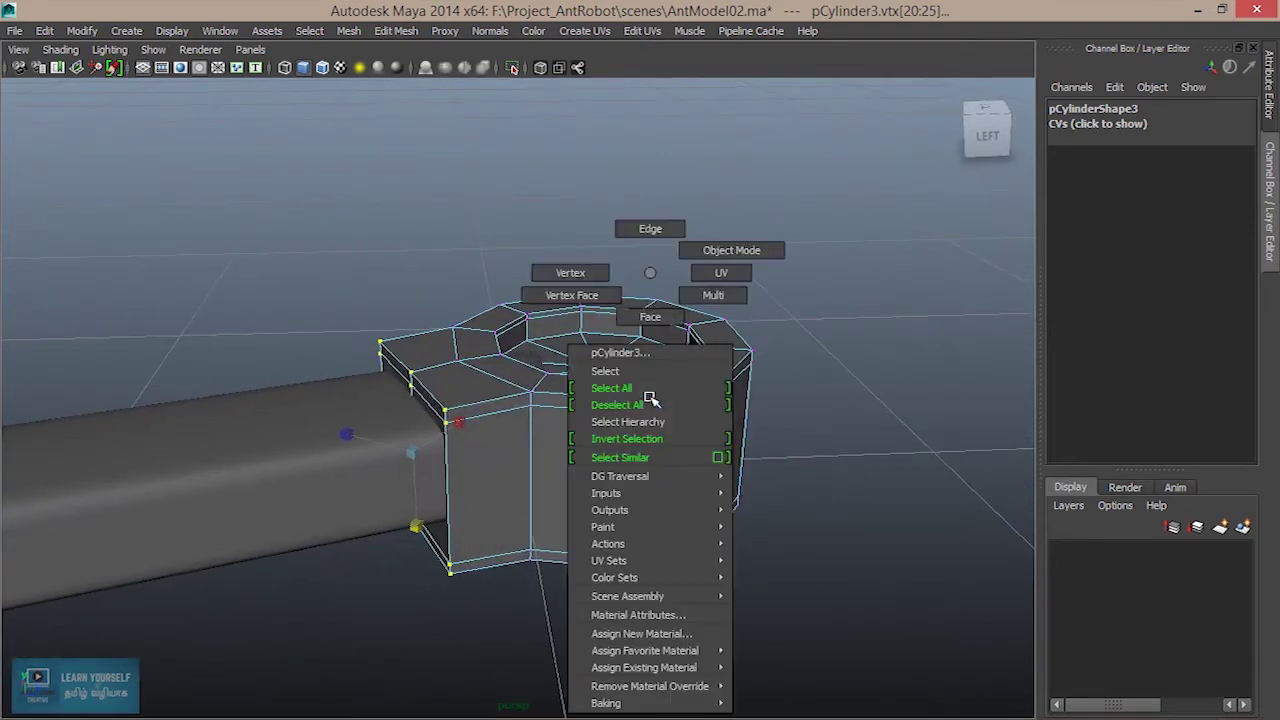
click(640, 415)
key(3)
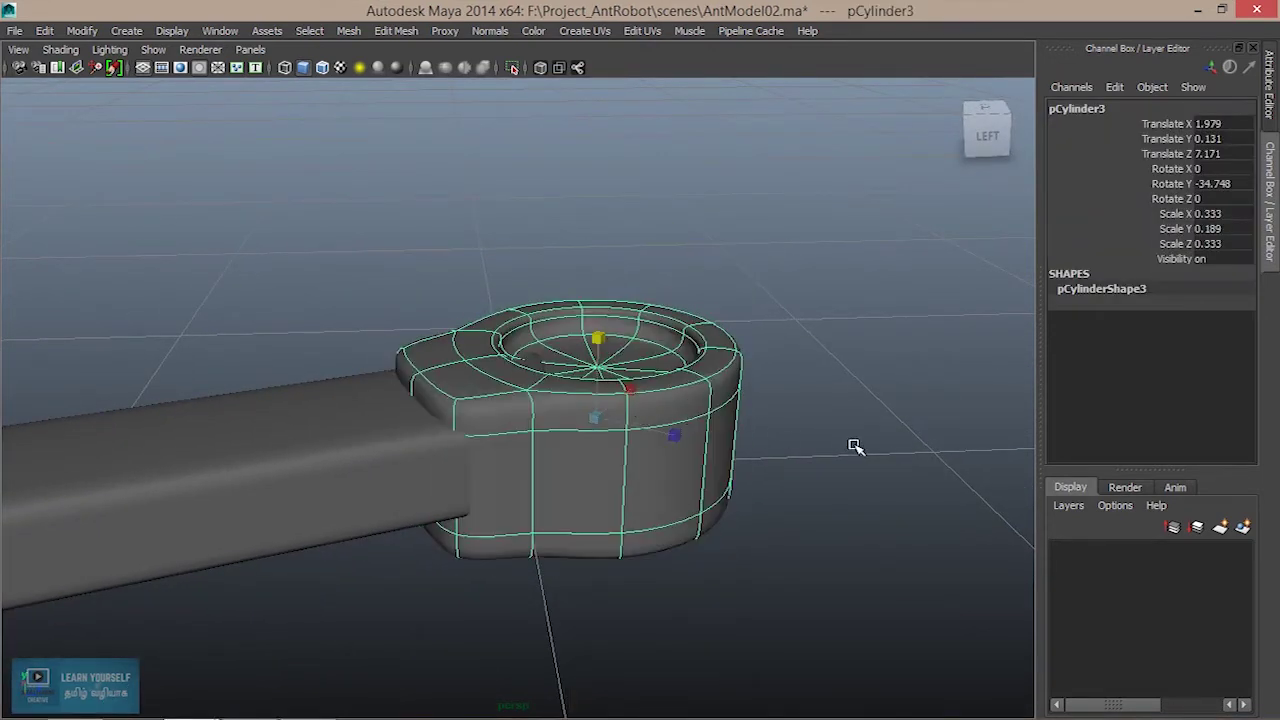
click(851, 446)
scroll(758, 530, down, 5)
mouse_move(758, 530)
alt+mouse_down()
mouse_move(640, 600)
mouse_move(654, 594)
alt+mouse_up()
scroll(654, 594, up, 3)
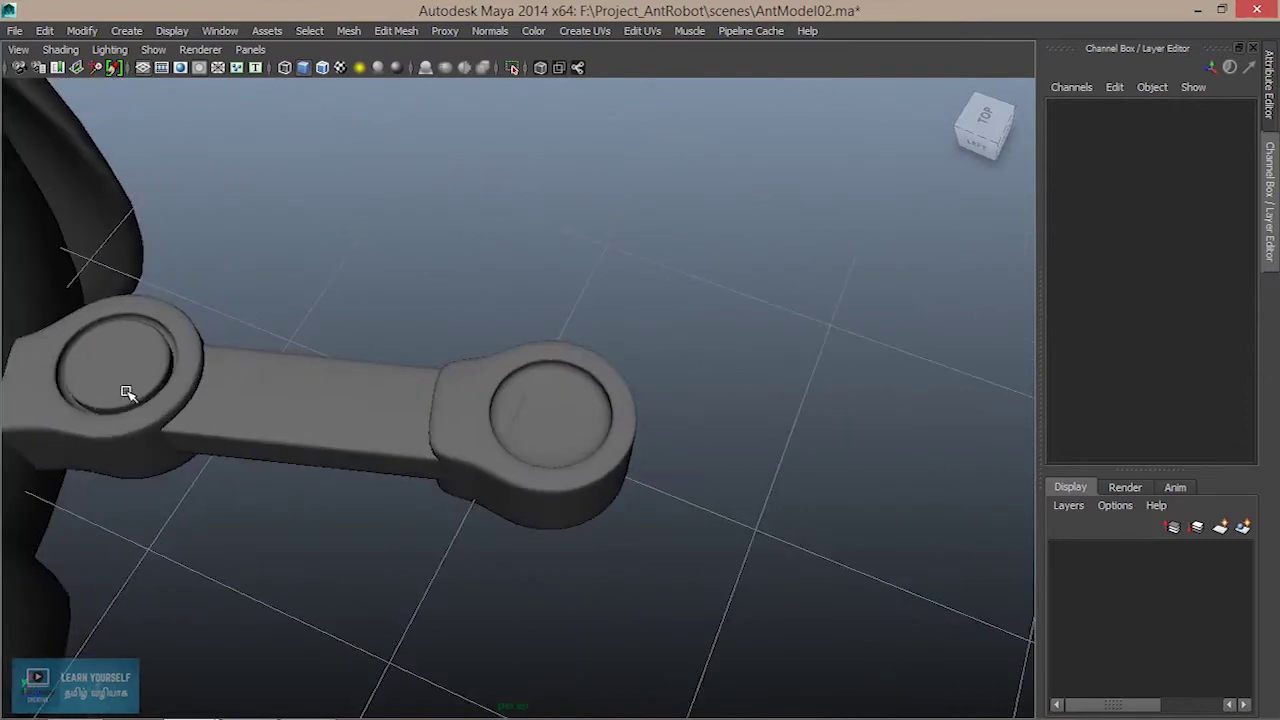
Duplicate the joint cap cylinder and place the copy over the arm's outer joint in Top view.
click(137, 376)
key(ctrl+d)
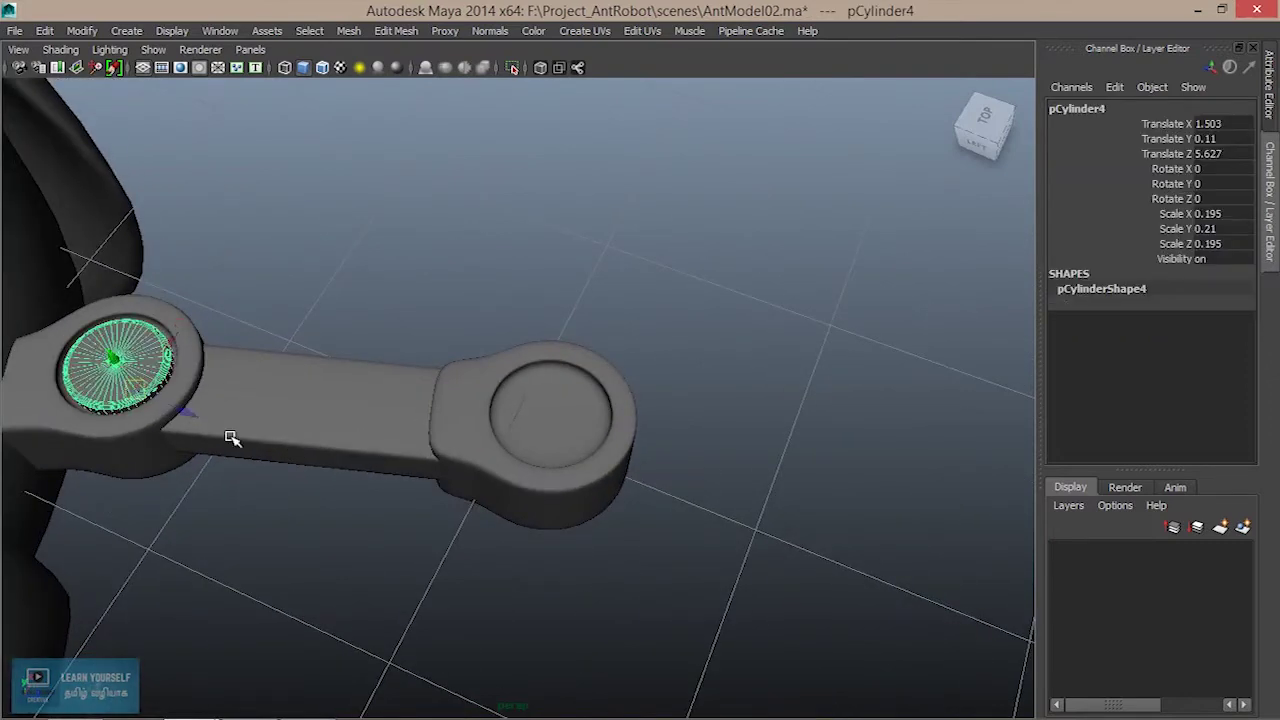
key(space)
key(space)
scroll(443, 520, down, 3)
scroll(480, 467, down, 3)
scroll(480, 467, up, 4)
scroll(480, 463, up, 2)
mouse_move(441, 289)
mouse_down()
mouse_move(497, 491)
mouse_move(497, 473)
mouse_up()
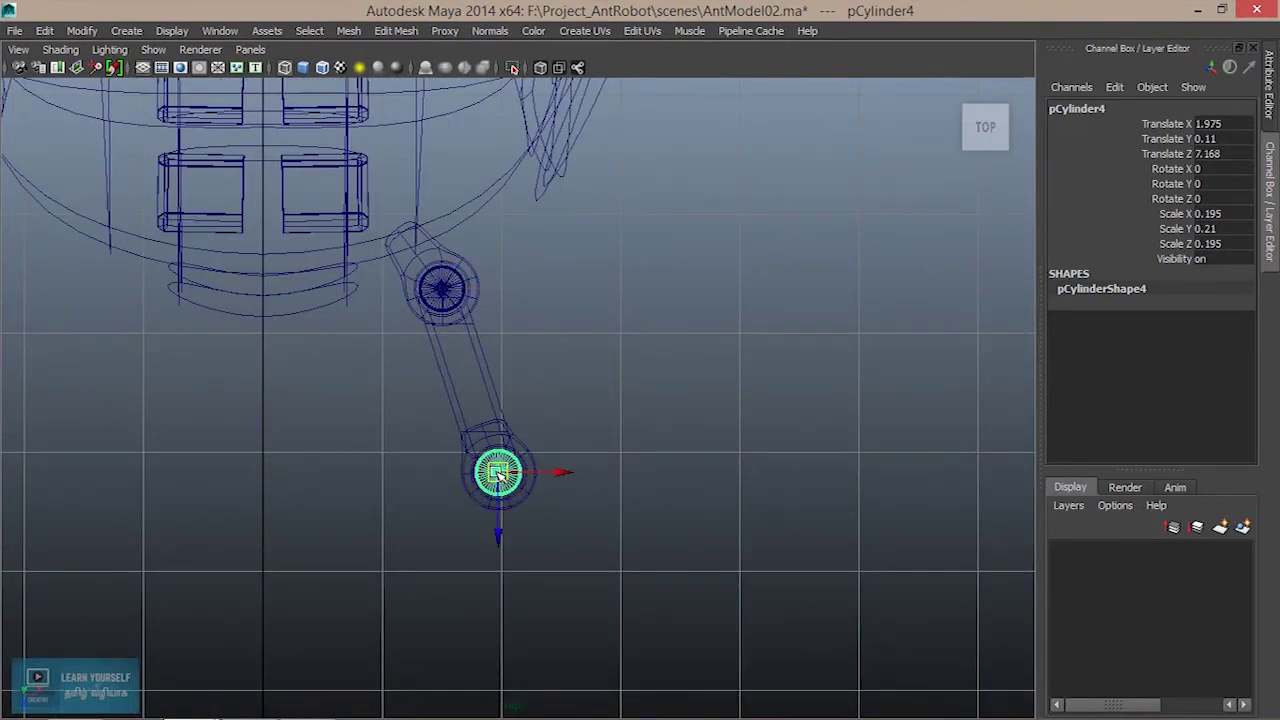
scroll(497, 473, up, 2)
scroll(497, 473, up, 3)
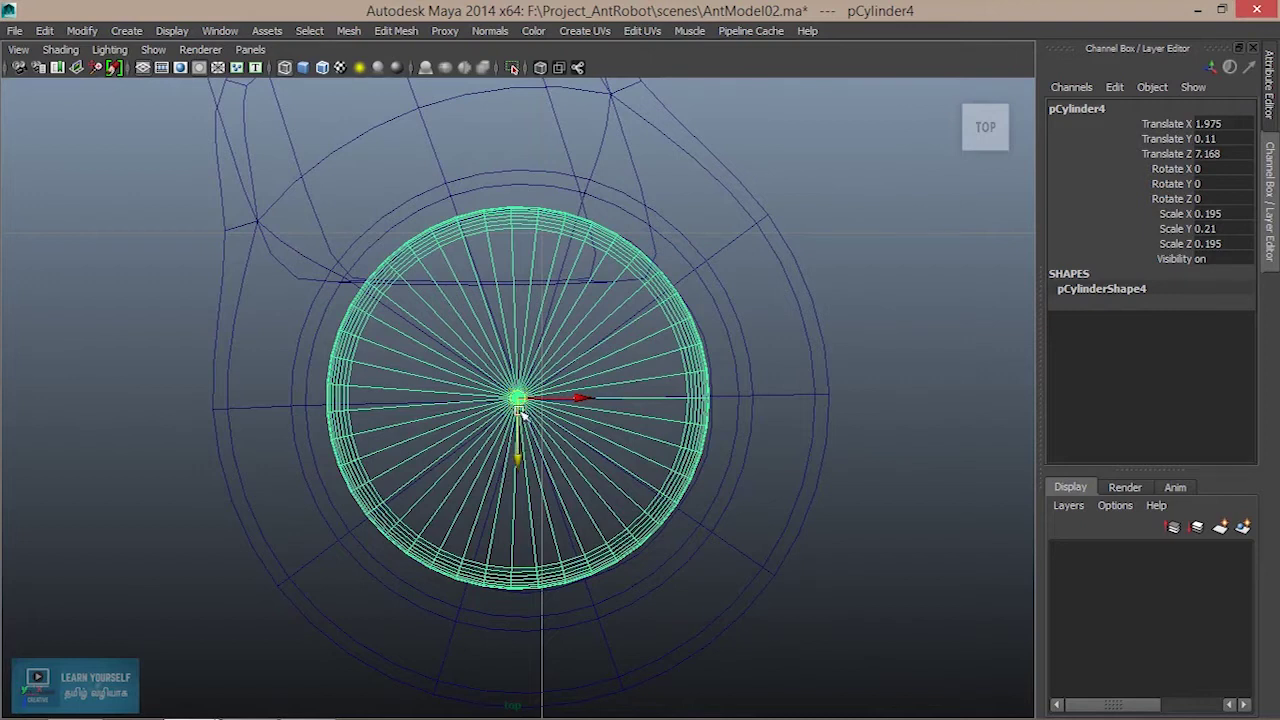
drag(518, 418, 517, 400)
Lower the pin copy onto the outer joint's top, settling it at Y 0.122.
key(space)
key(space)
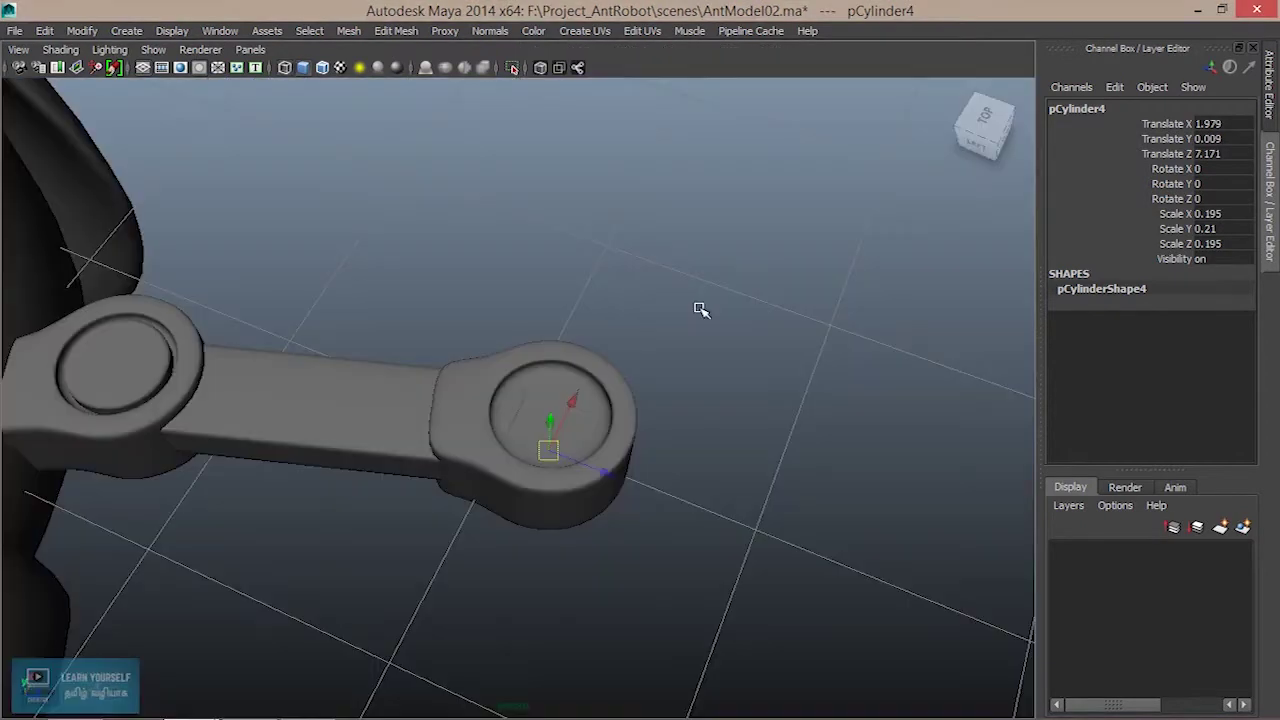
mouse_move(637, 430)
alt+mouse_down()
mouse_move(623, 286)
mouse_move(571, 537)
mouse_move(549, 405)
alt+mouse_up()
drag(557, 347, 557, 349)
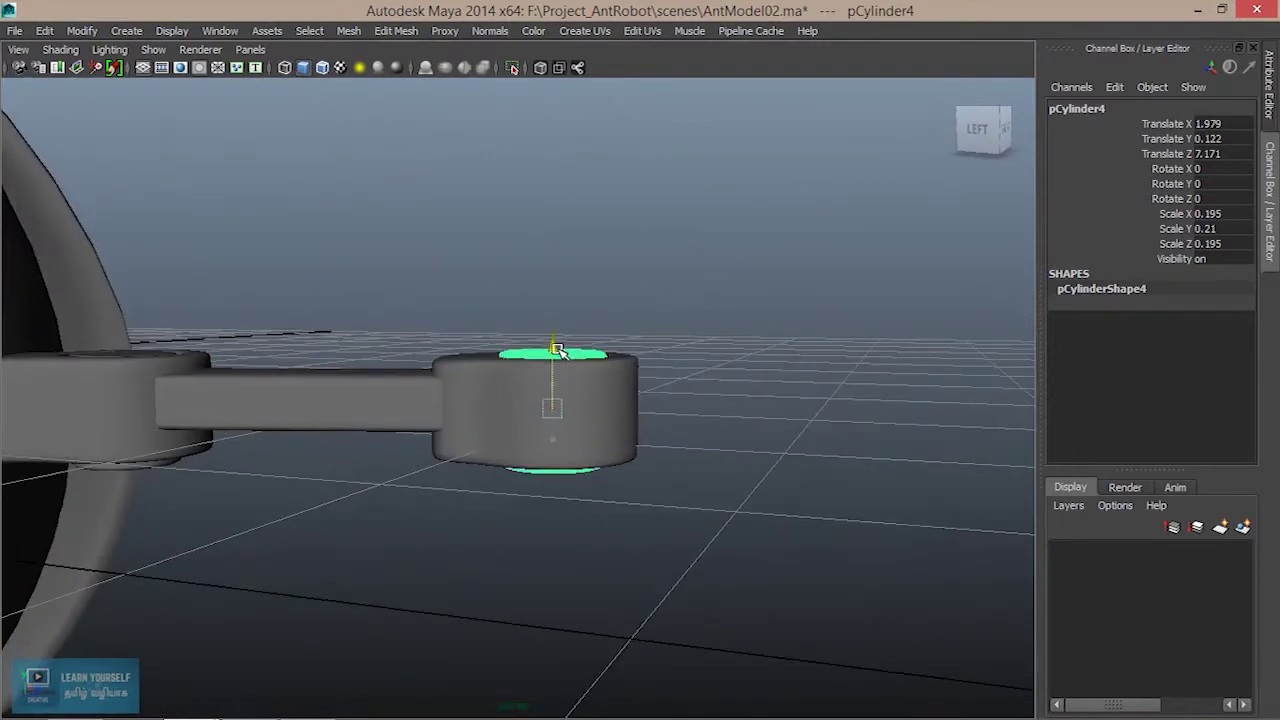
click(688, 366)
scroll(577, 466, down, 3)
mouse_move(577, 466)
alt+mouse_down()
mouse_move(369, 571)
mouse_move(490, 524)
alt+mouse_up()
scroll(490, 524, down, 4)
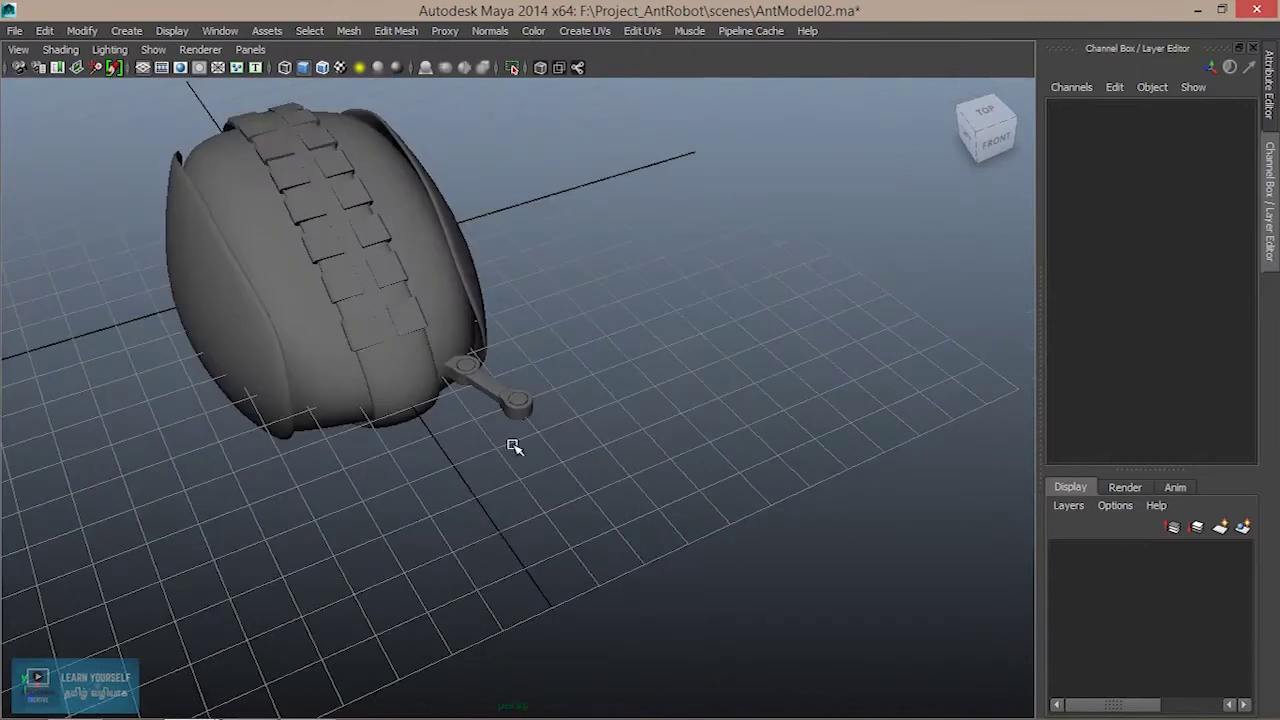
scroll(513, 446, up, 3)
scroll(511, 443, up, 3)
mouse_move(511, 443)
alt+mouse_down()
mouse_move(651, 543)
mouse_move(439, 540)
mouse_move(560, 543)
mouse_move(706, 607)
alt+mouse_up()
scroll(563, 549, down, 3)
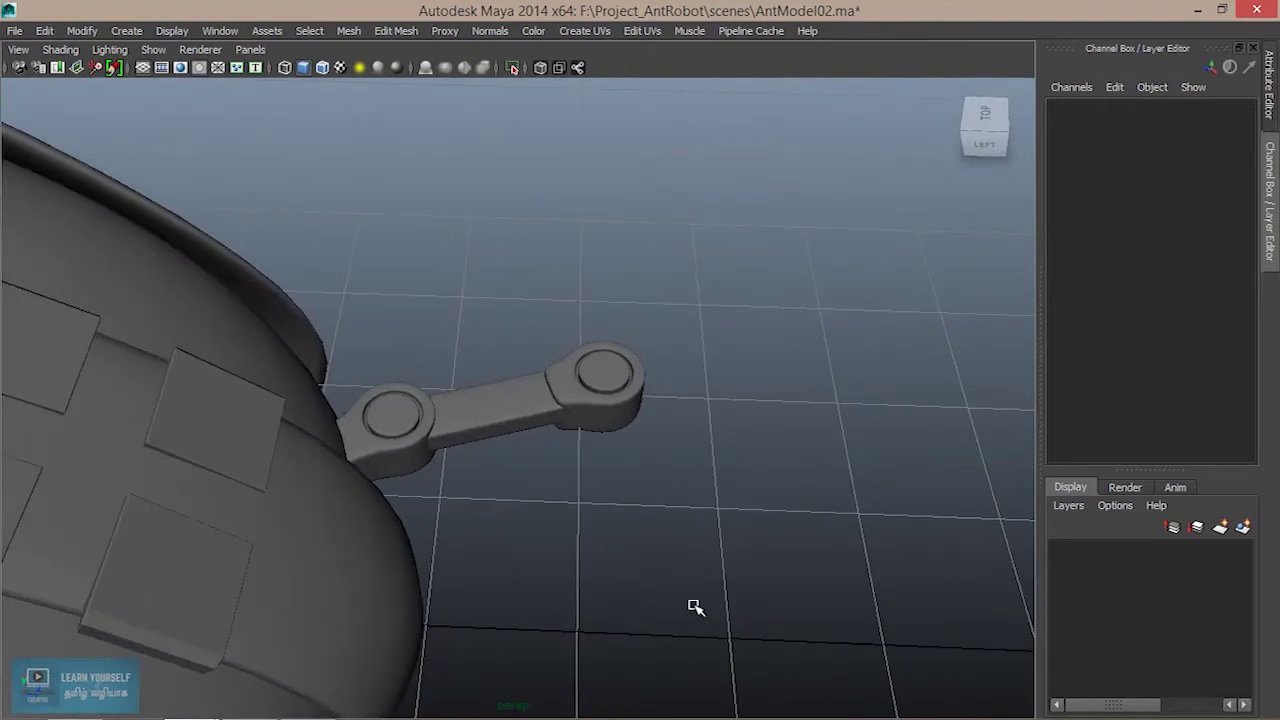
alt+drag(682, 530, 417, 523)
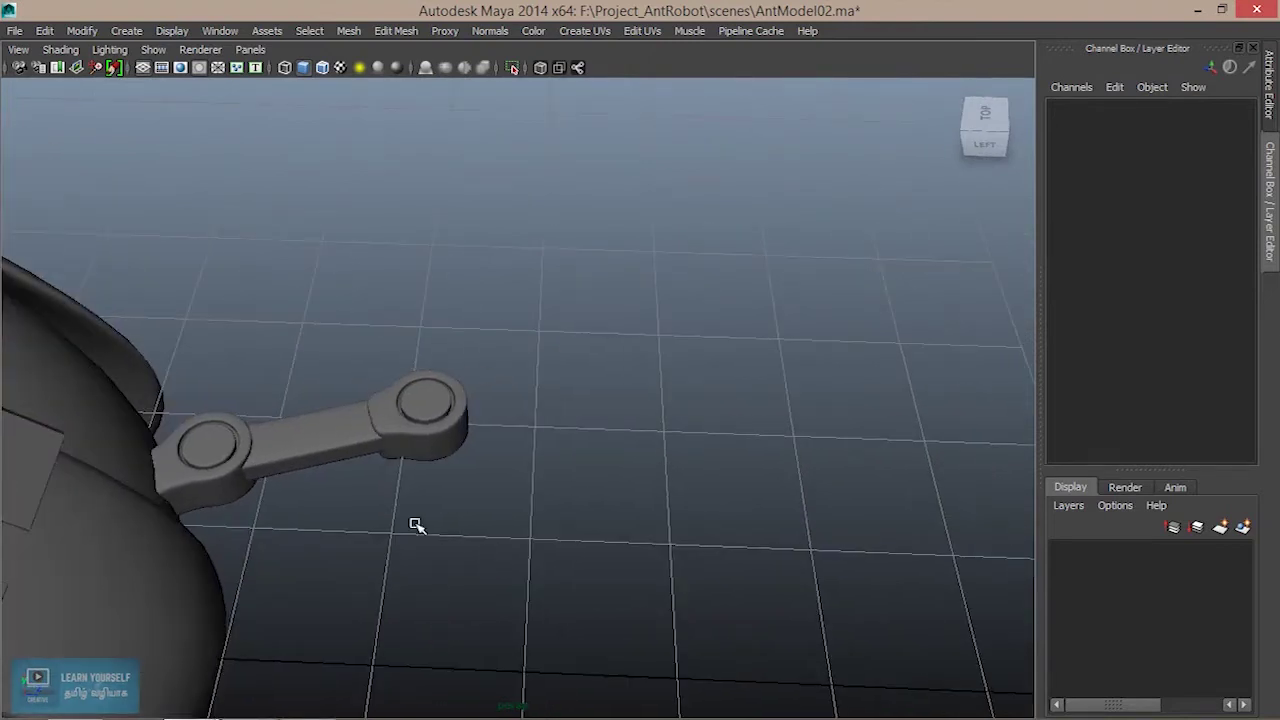
Duplicate the arm bar, move it to the outer joint and rotate it about -54° on Y.
scroll(583, 560, up, 3)
alt+drag(583, 560, 624, 511)
click(250, 536)
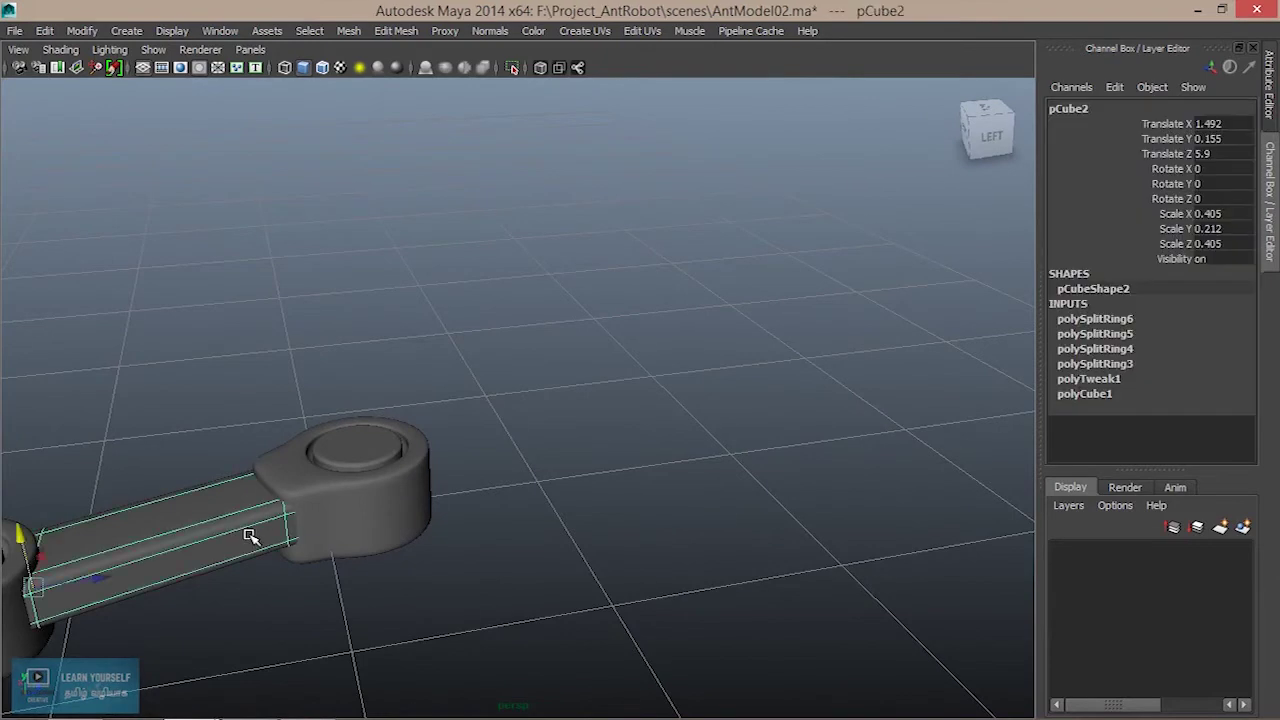
key(ctrl+d)
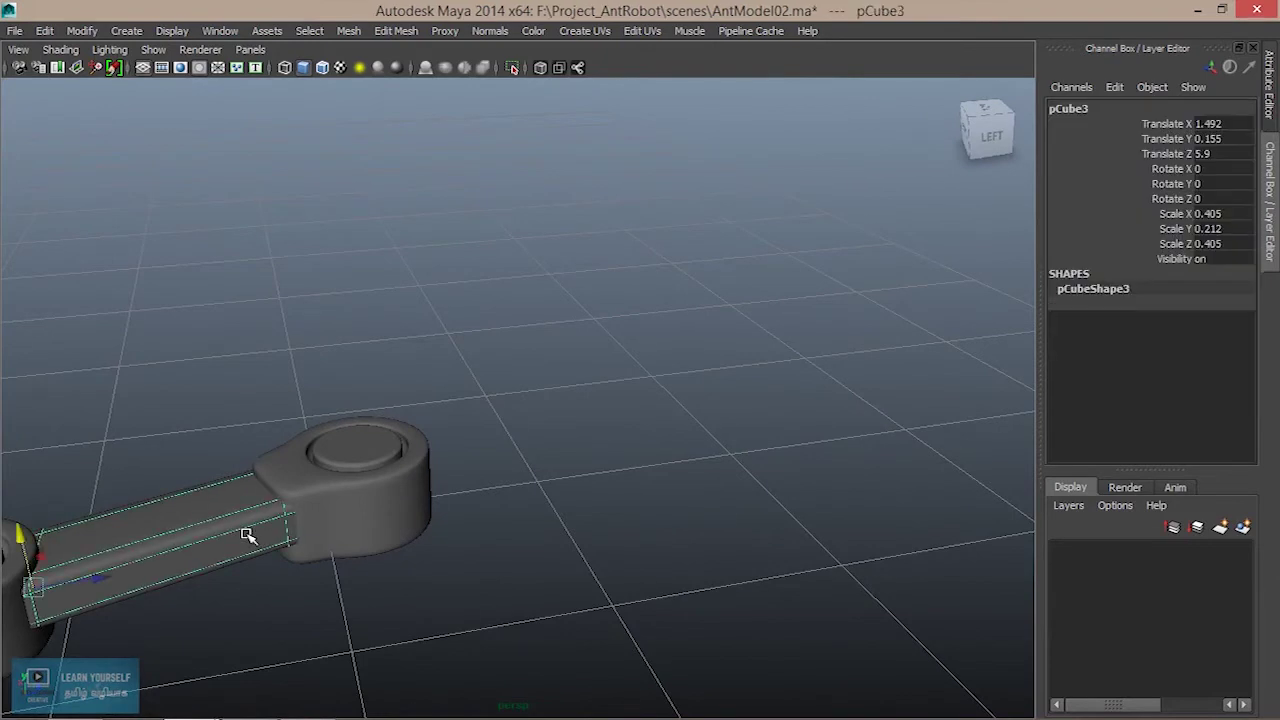
key(space)
key(space)
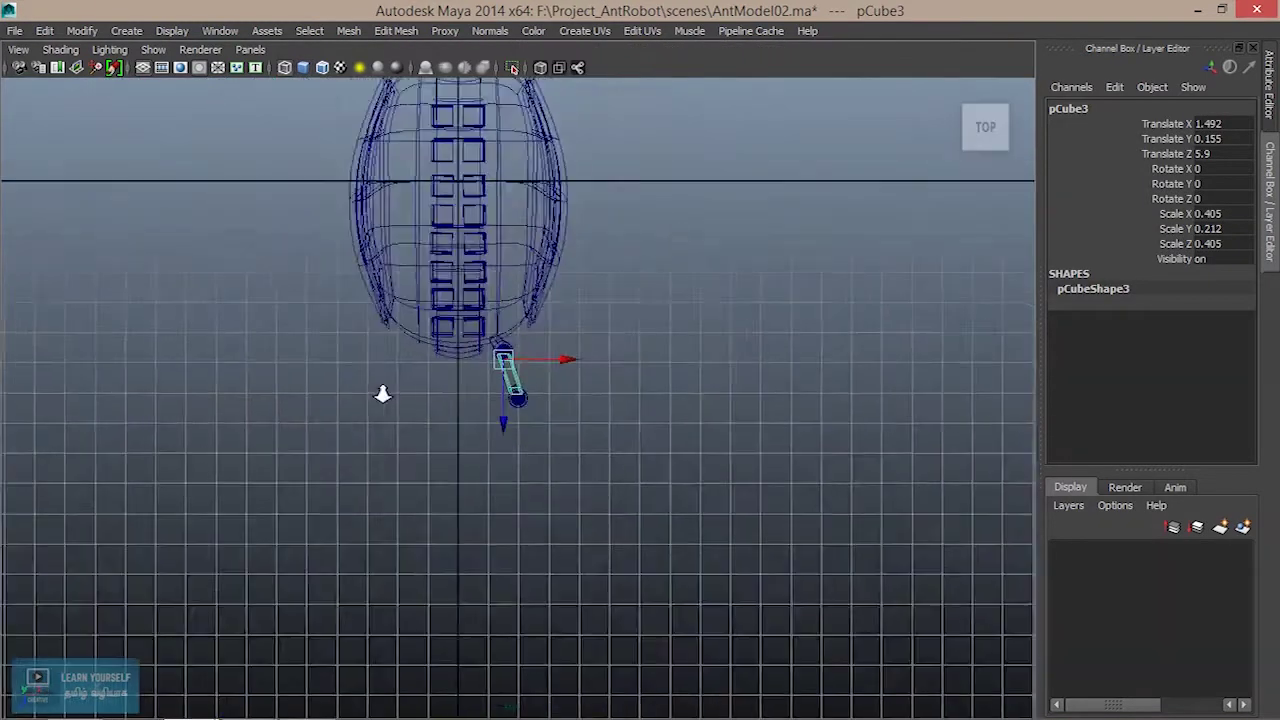
scroll(502, 428, up, 2)
drag(514, 323, 522, 422)
key(e)
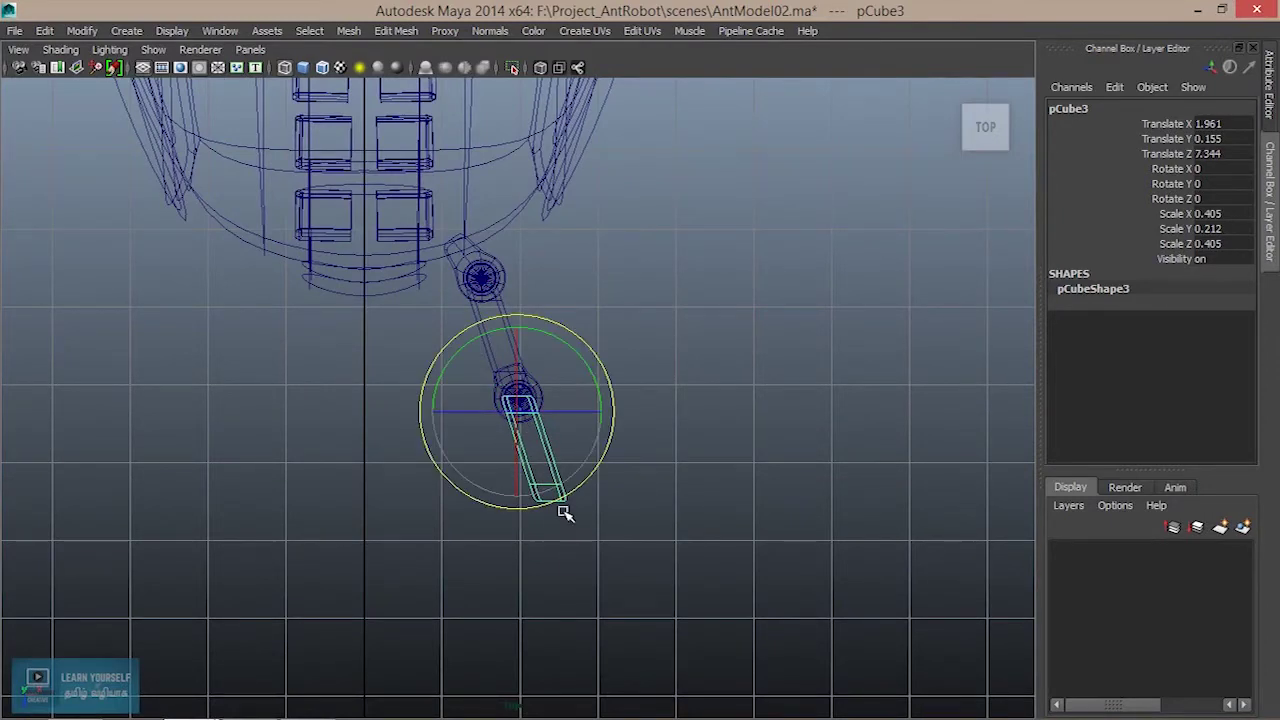
mouse_move(586, 372)
mouse_down()
mouse_move(580, 363)
mouse_move(569, 420)
mouse_up()
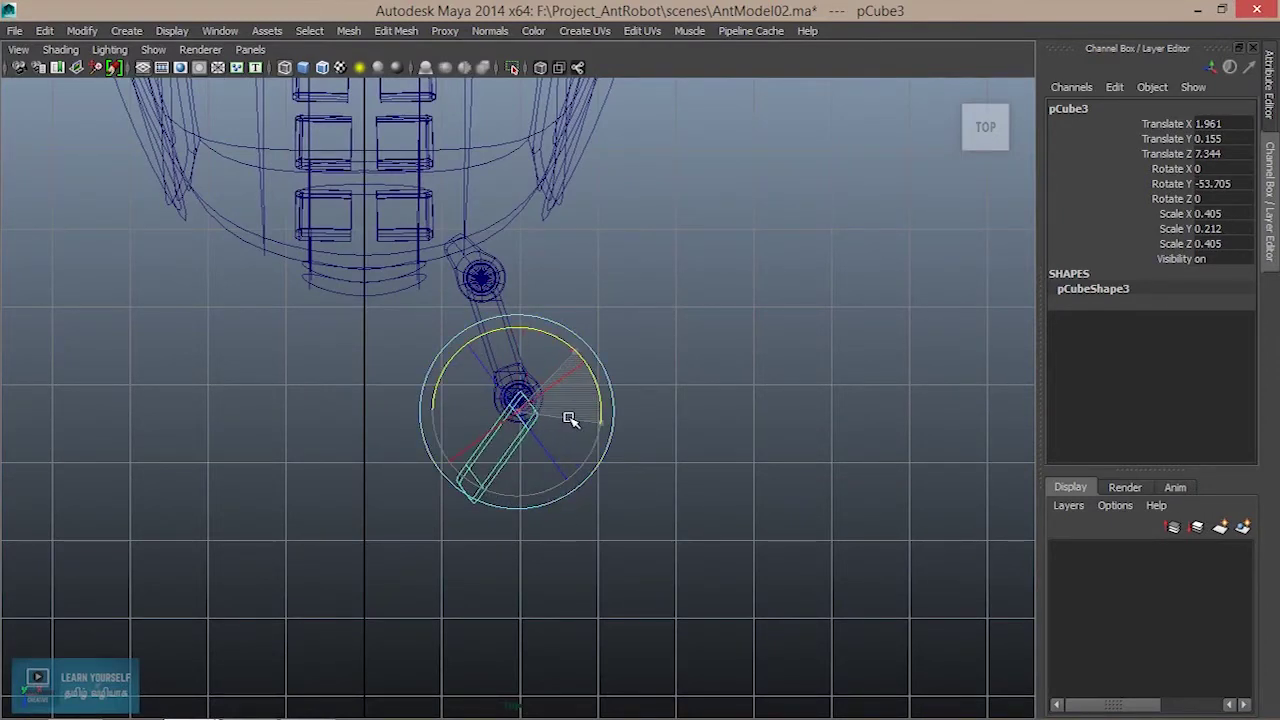
key(w)
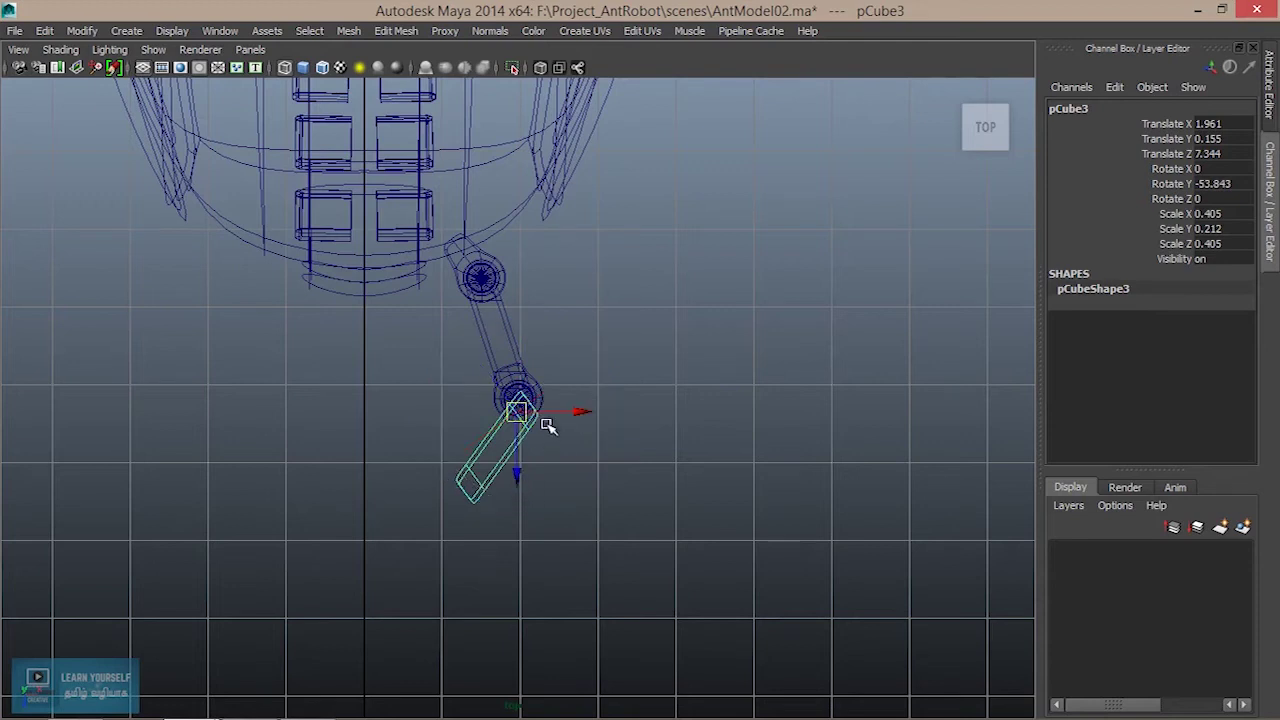
drag(580, 413, 567, 414)
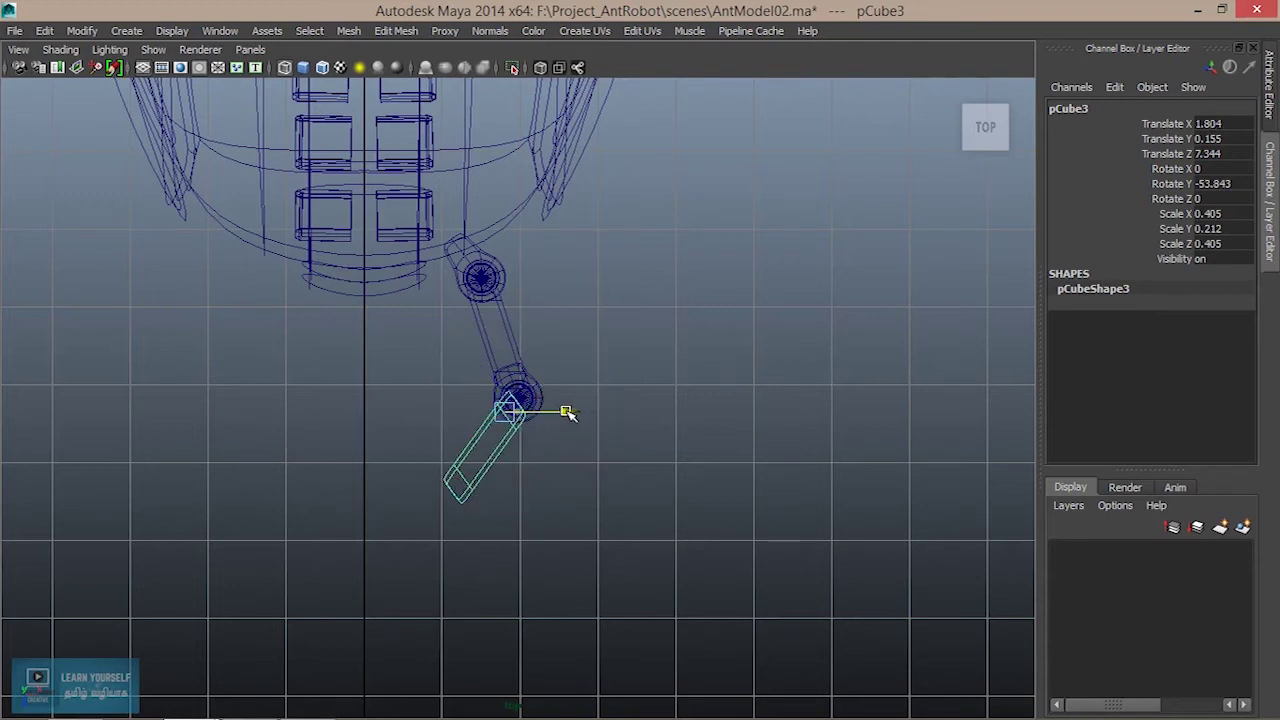
Pull the second bar's free-end vertices inward to shorten it, then return to Object Mode.
key(space)
key(space)
mouse_move(617, 386)
alt+mouse_down()
mouse_move(617, 466)
mouse_move(643, 462)
mouse_move(434, 486)
mouse_move(943, 480)
mouse_move(435, 468)
mouse_move(677, 423)
mouse_move(463, 474)
mouse_move(446, 423)
alt+mouse_up()
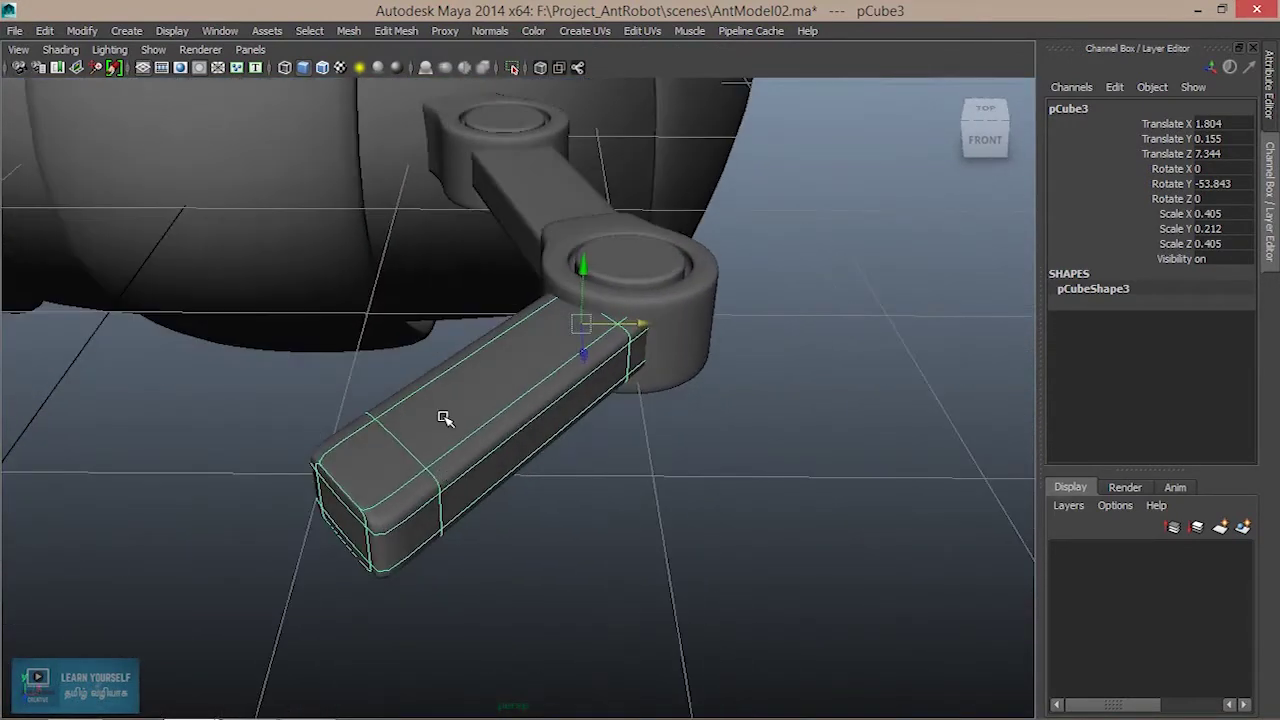
right_click(445, 422)
right_drag(445, 422, 365, 295)
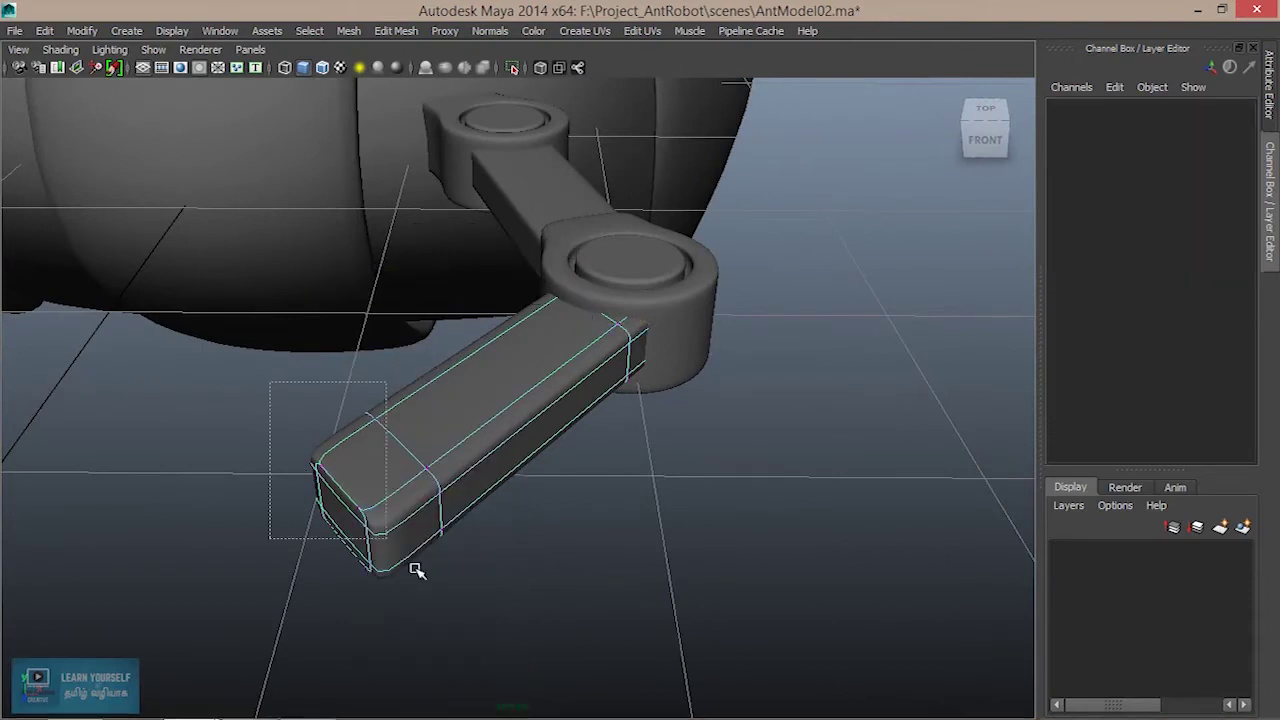
drag(386, 538, 388, 540)
key(space)
key(space)
drag(417, 543, 440, 505)
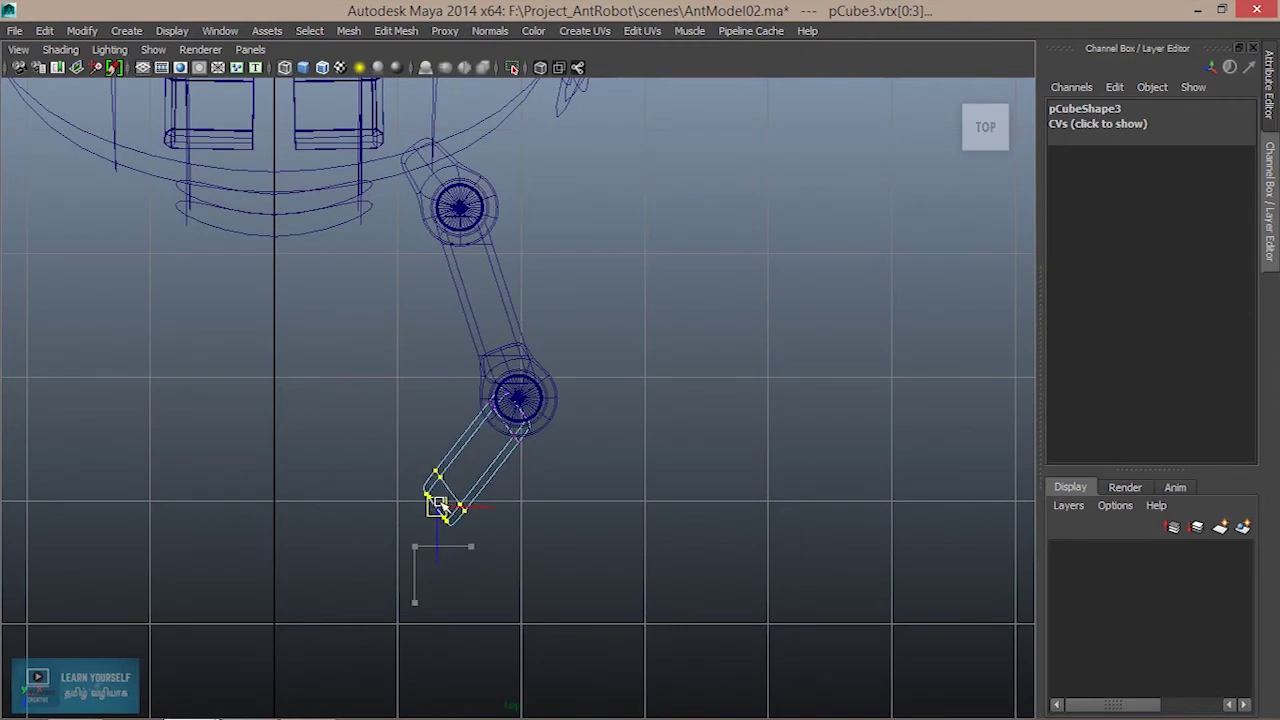
key(space)
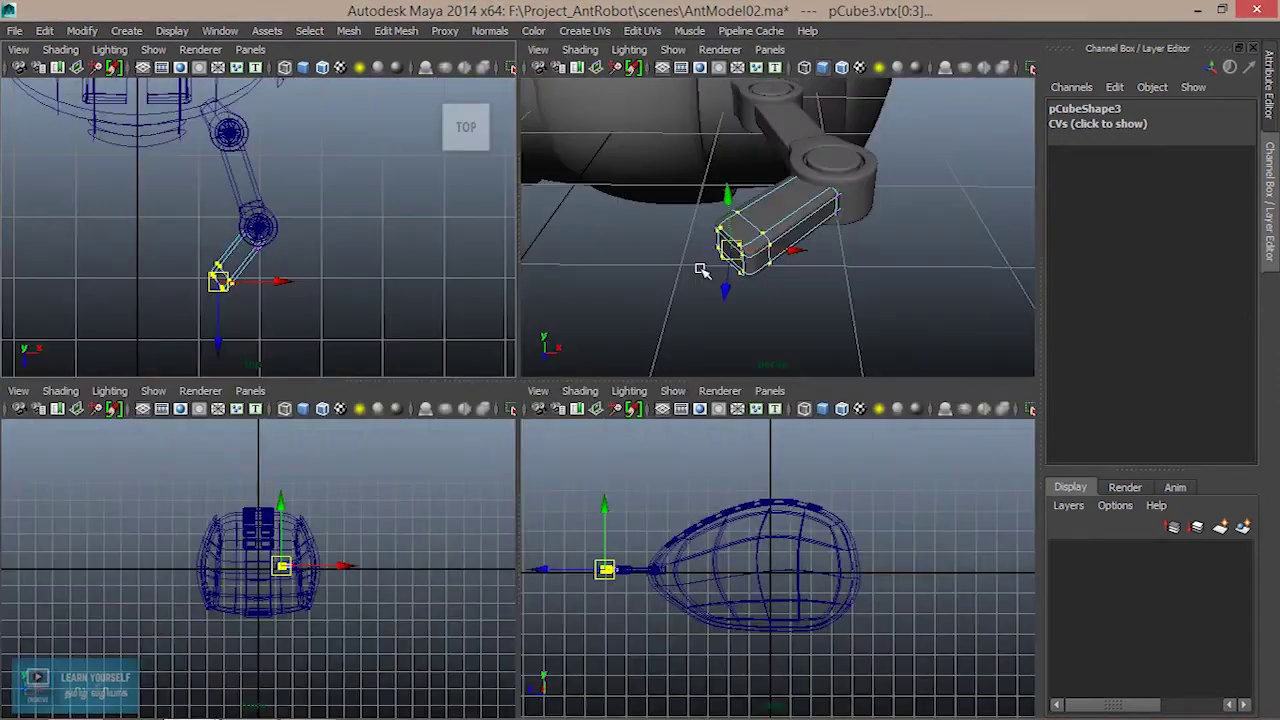
click(680, 262)
key(space)
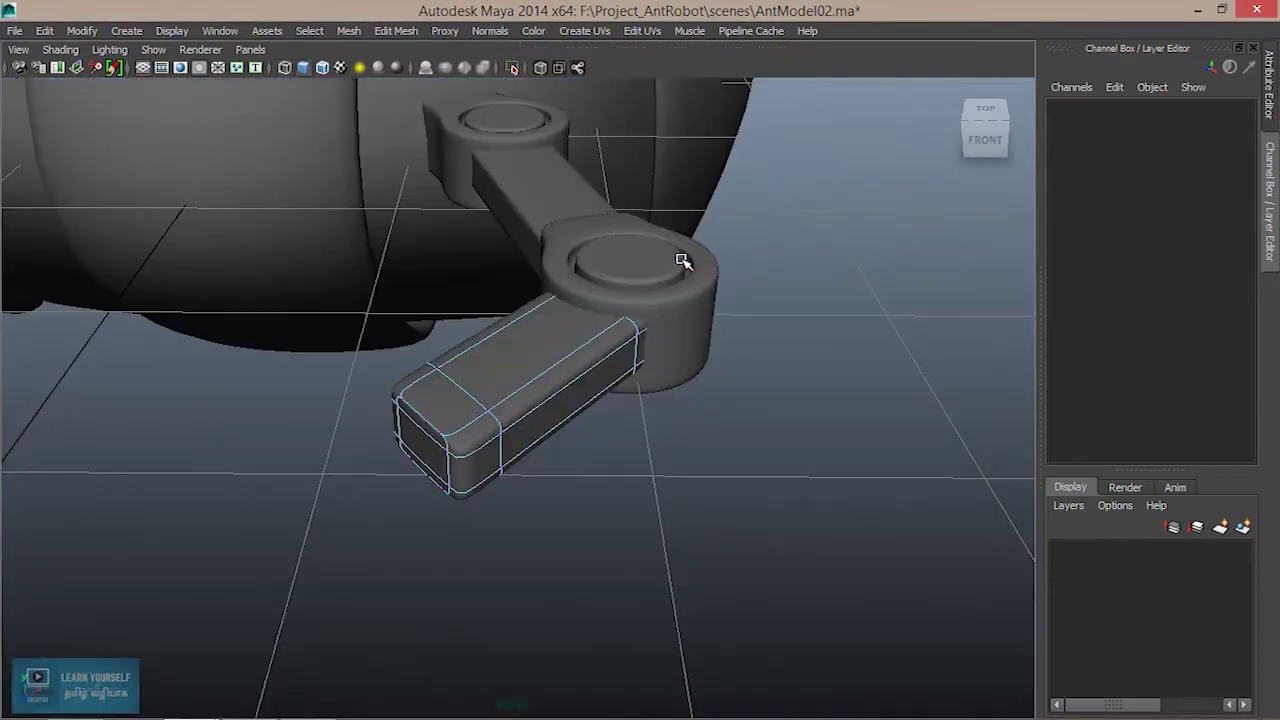
alt+drag(686, 263, 566, 394)
scroll(557, 428, up, 3)
right_drag(557, 428, 586, 249)
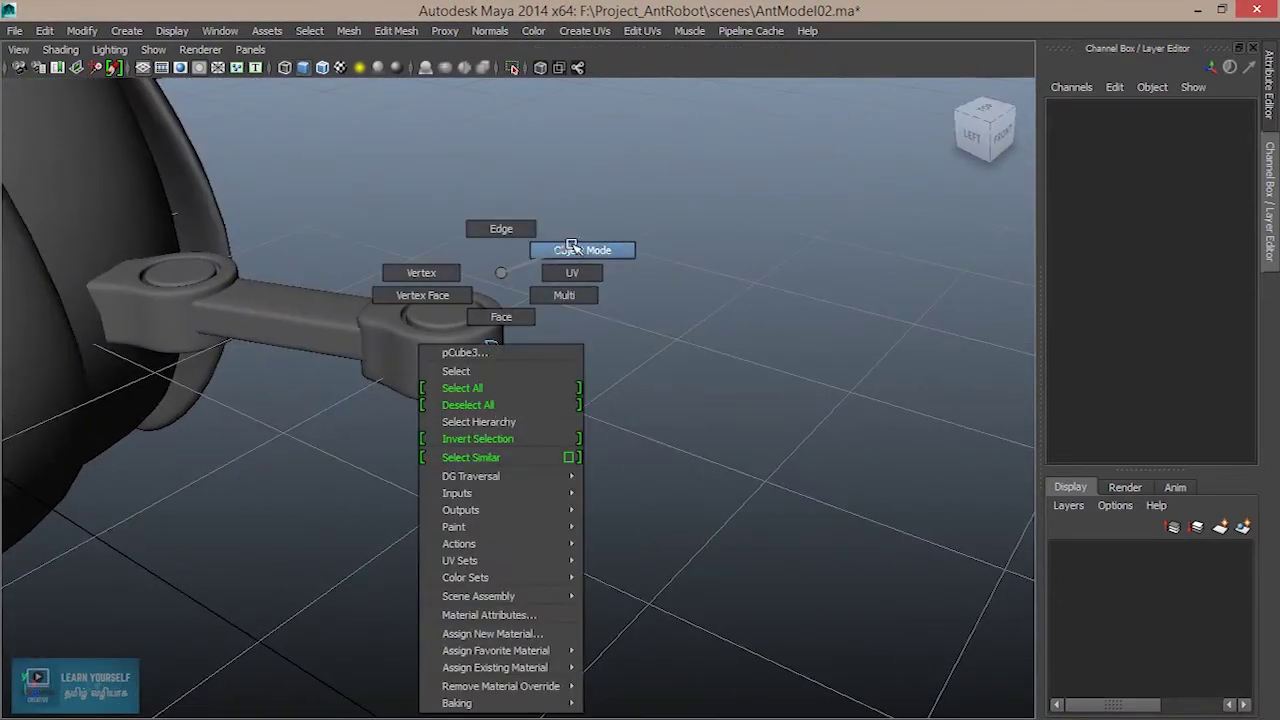
click(491, 374)
alt+drag(536, 499, 577, 484)
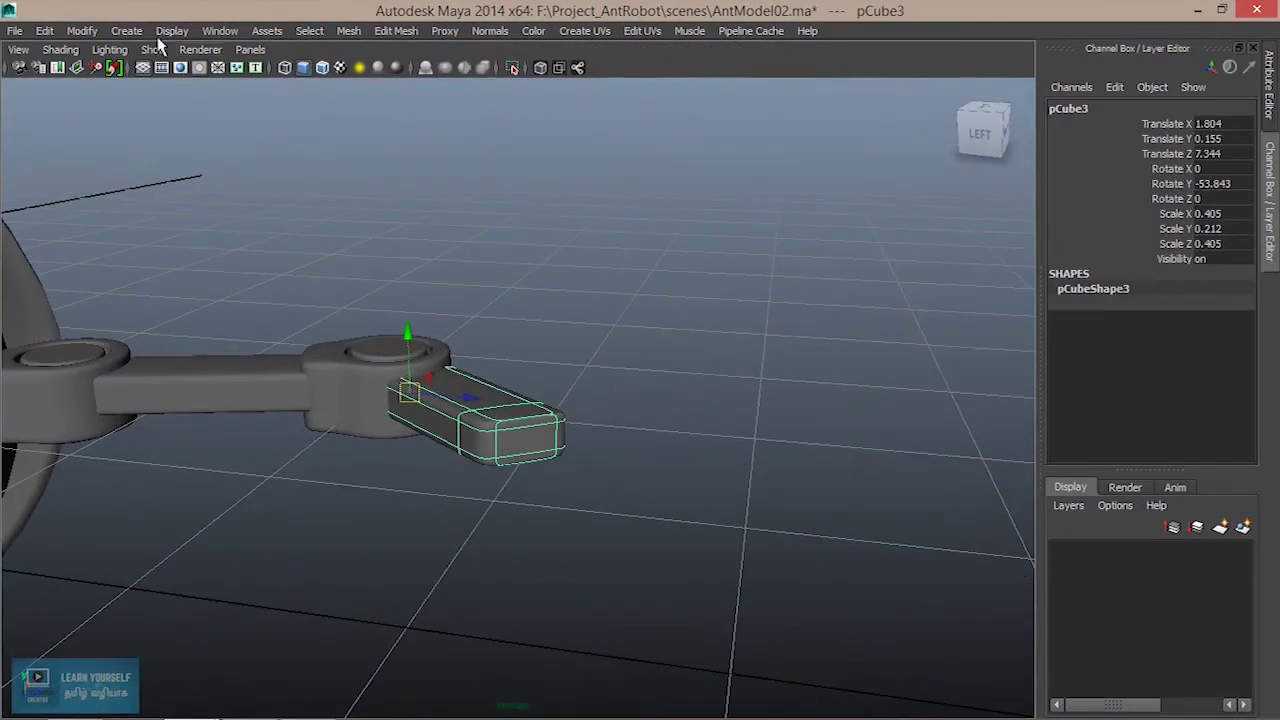
Create a polygon cube from Create > Polygon Primitives and move it out beside the body.
click(126, 30)
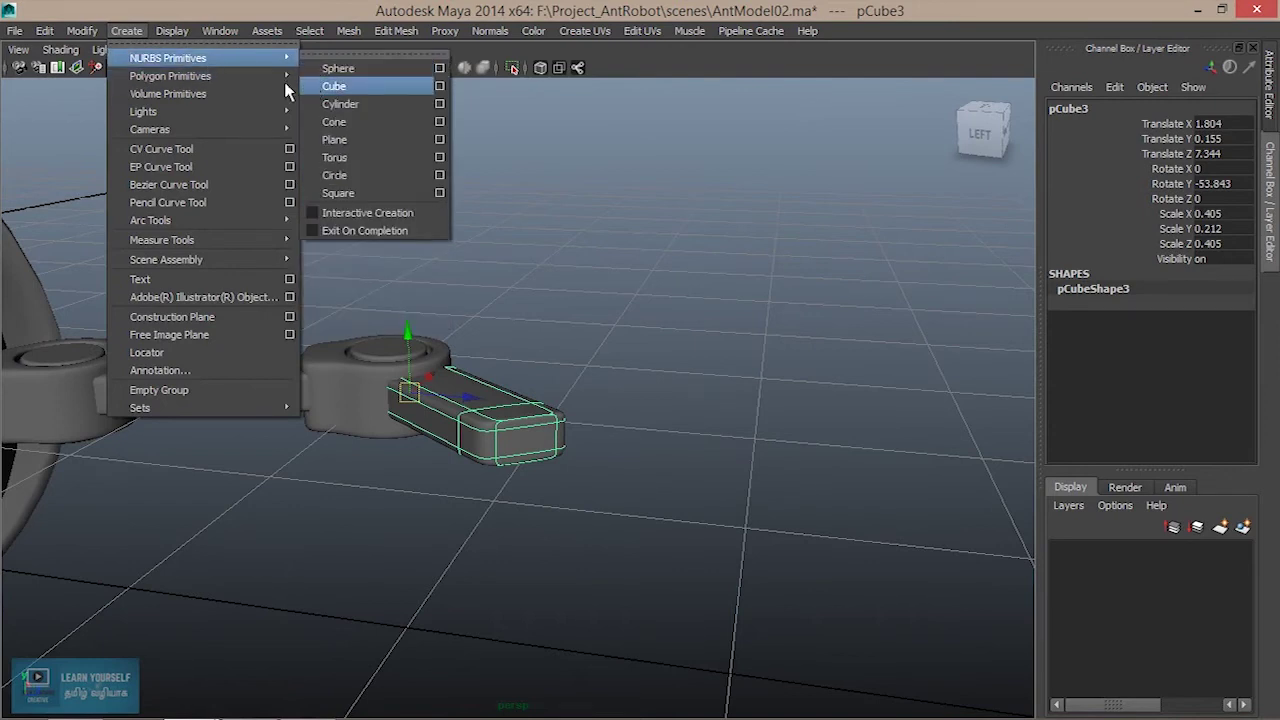
click(337, 103)
scroll(443, 375, down, 5)
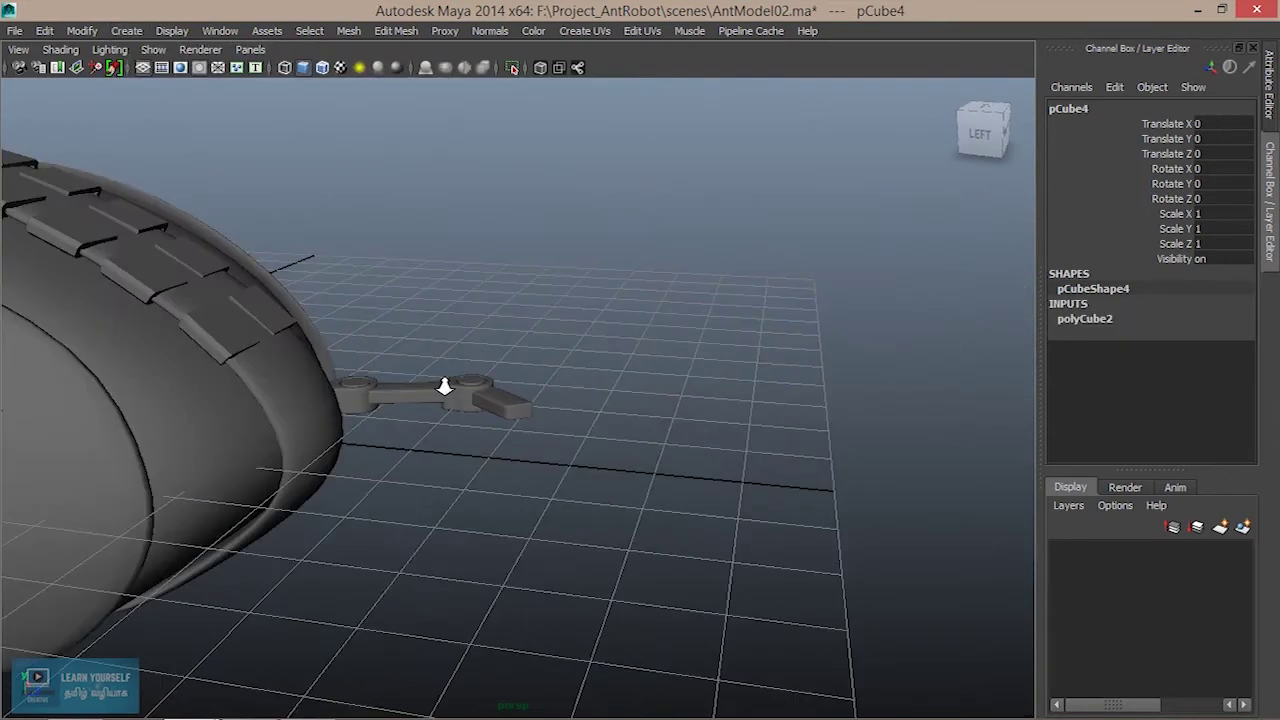
scroll(340, 487, down, 5)
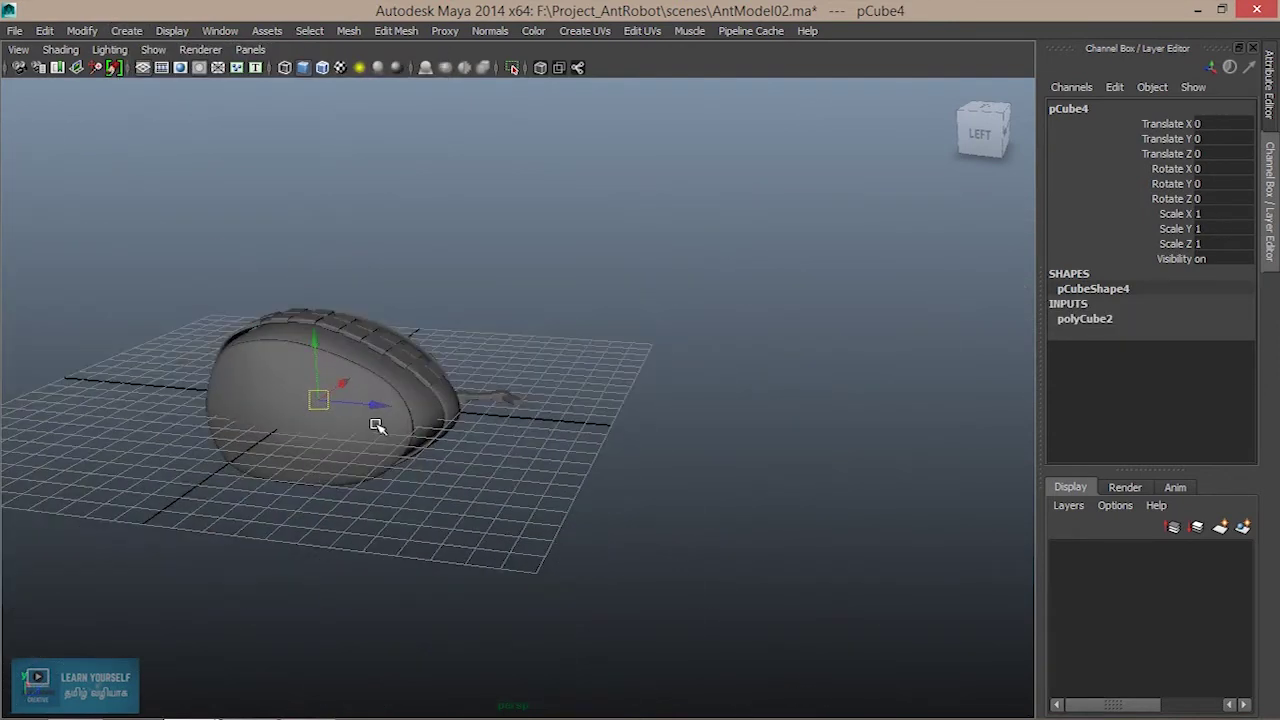
drag(375, 405, 549, 437)
click(550, 437)
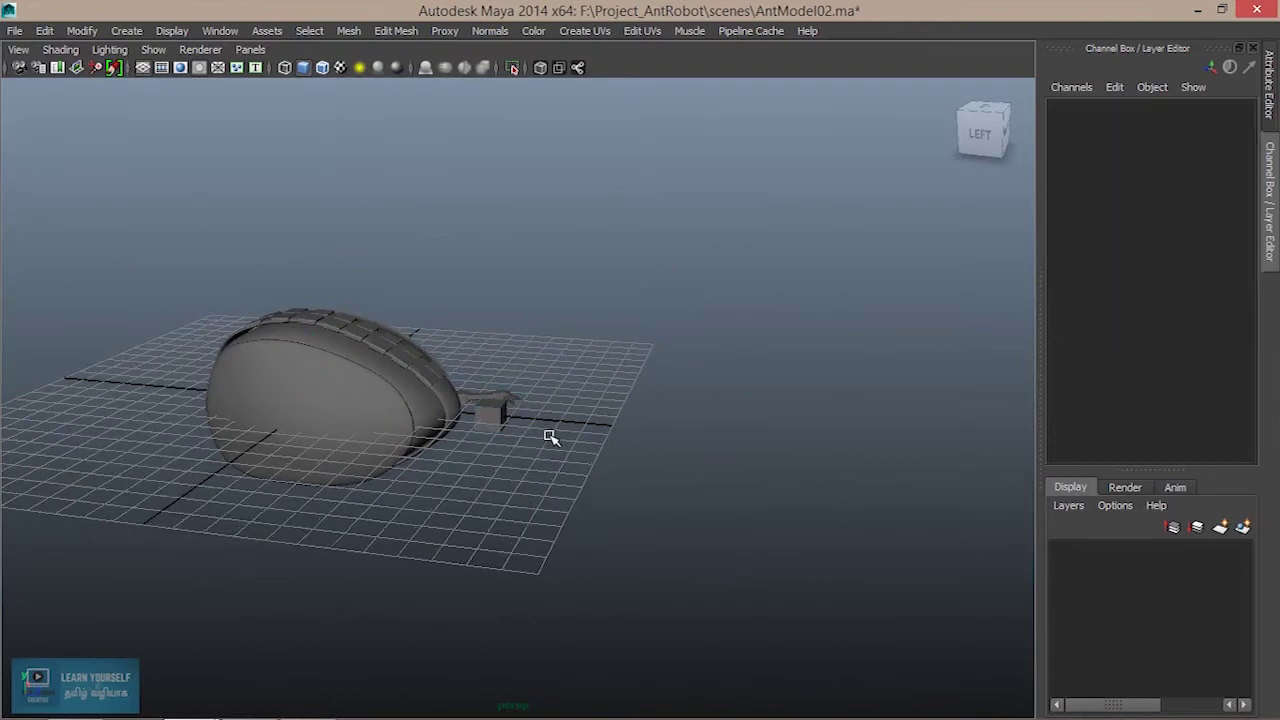
Slide the cube next to the arm's end, at X 1.35, Z 7.901.
scroll(550, 437, up, 3)
scroll(406, 477, up, 3)
scroll(366, 457, up, 3)
click(365, 460)
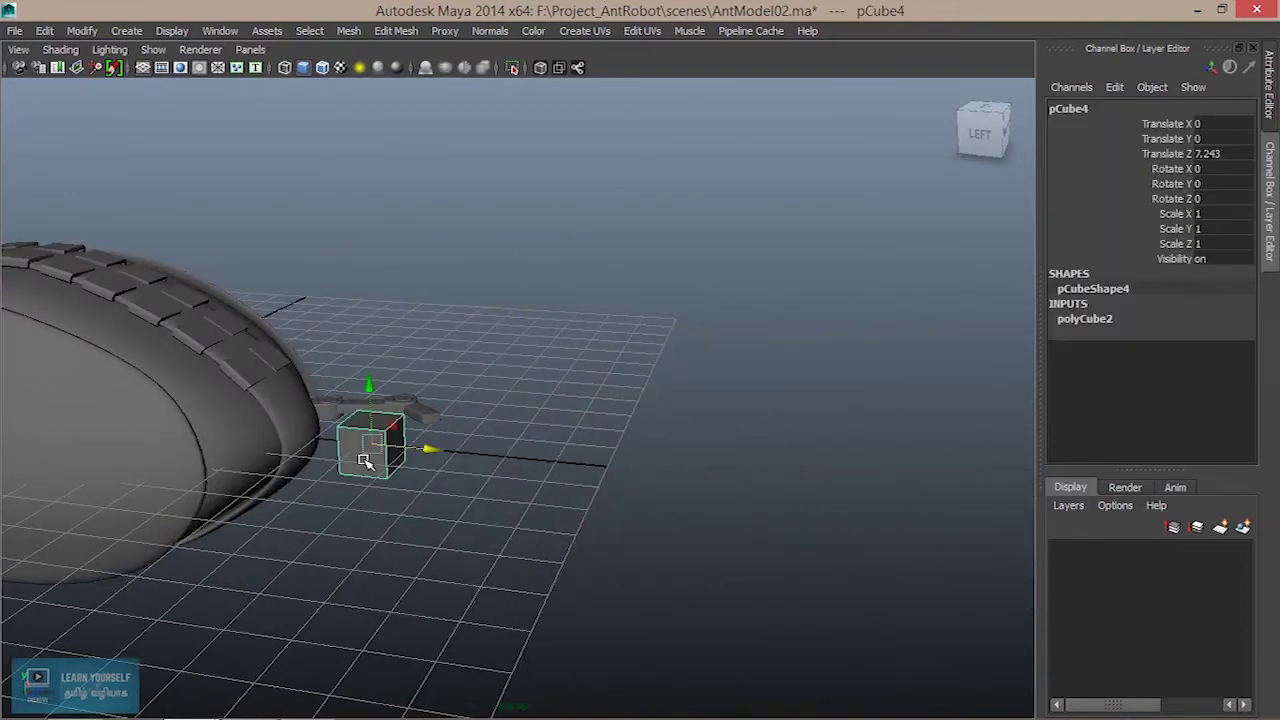
key(f)
alt+drag(506, 480, 429, 549)
scroll(563, 449, up, 2)
mouse_move(578, 397)
mouse_down()
mouse_move(766, 391)
mouse_move(809, 441)
mouse_move(740, 484)
mouse_up()
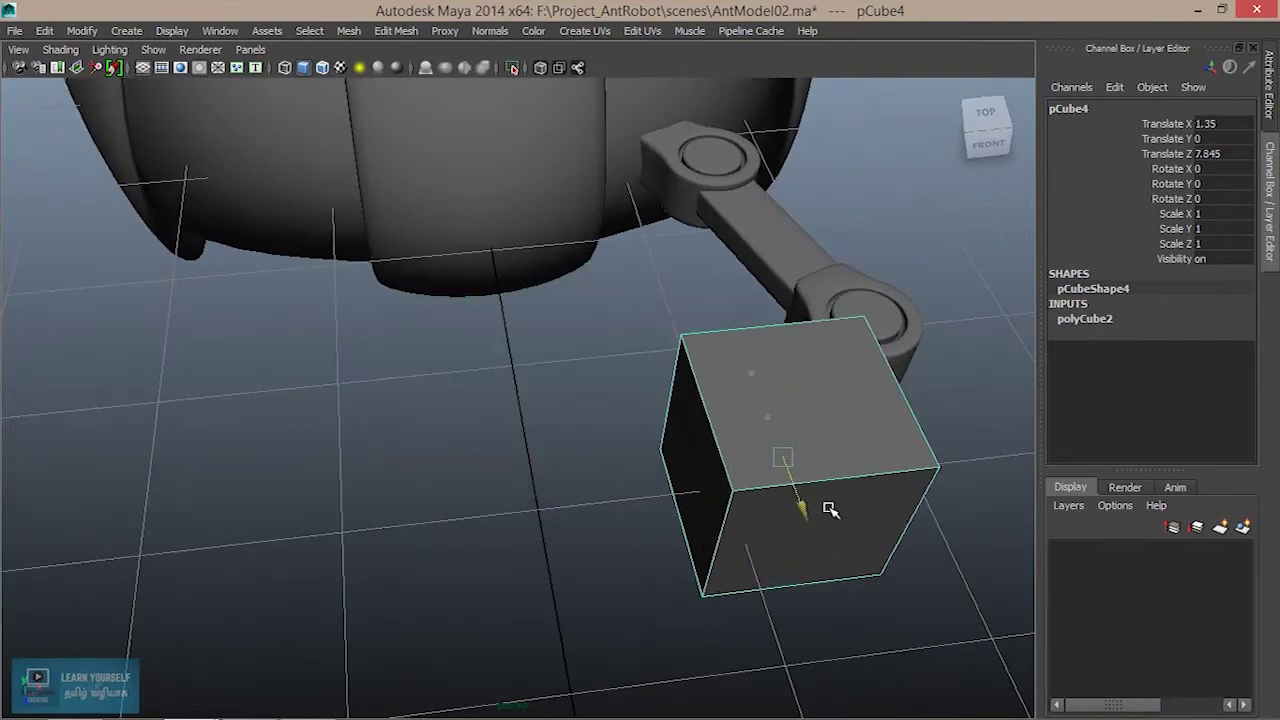
click(1087, 318)
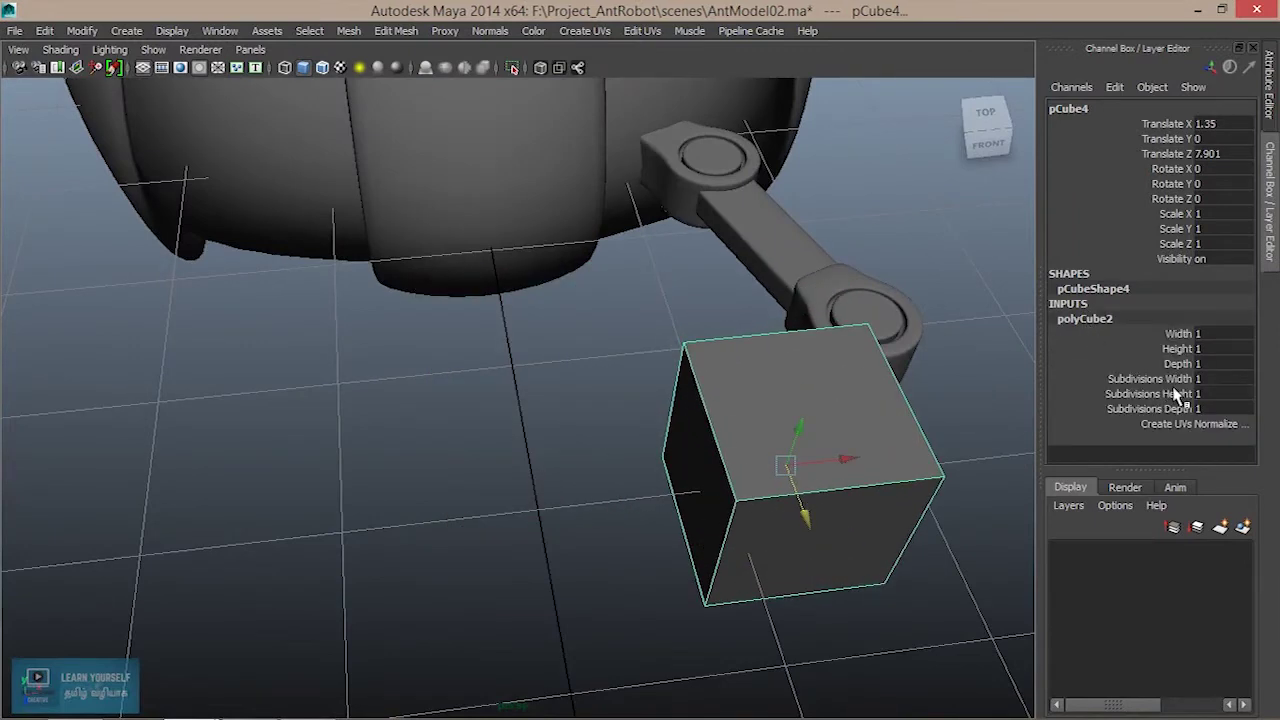
Raise the cube's subdivisions to 4 and flatten its height to about 0.41.
drag(1168, 380, 1072, 409)
mouse_move(780, 360)
middle_down()
mouse_move(795, 360)
mouse_move(780, 360)
middle_up()
mouse_move(695, 418)
alt+mouse_down()
mouse_move(880, 386)
mouse_move(643, 386)
mouse_move(566, 514)
mouse_move(418, 435)
alt+mouse_up()
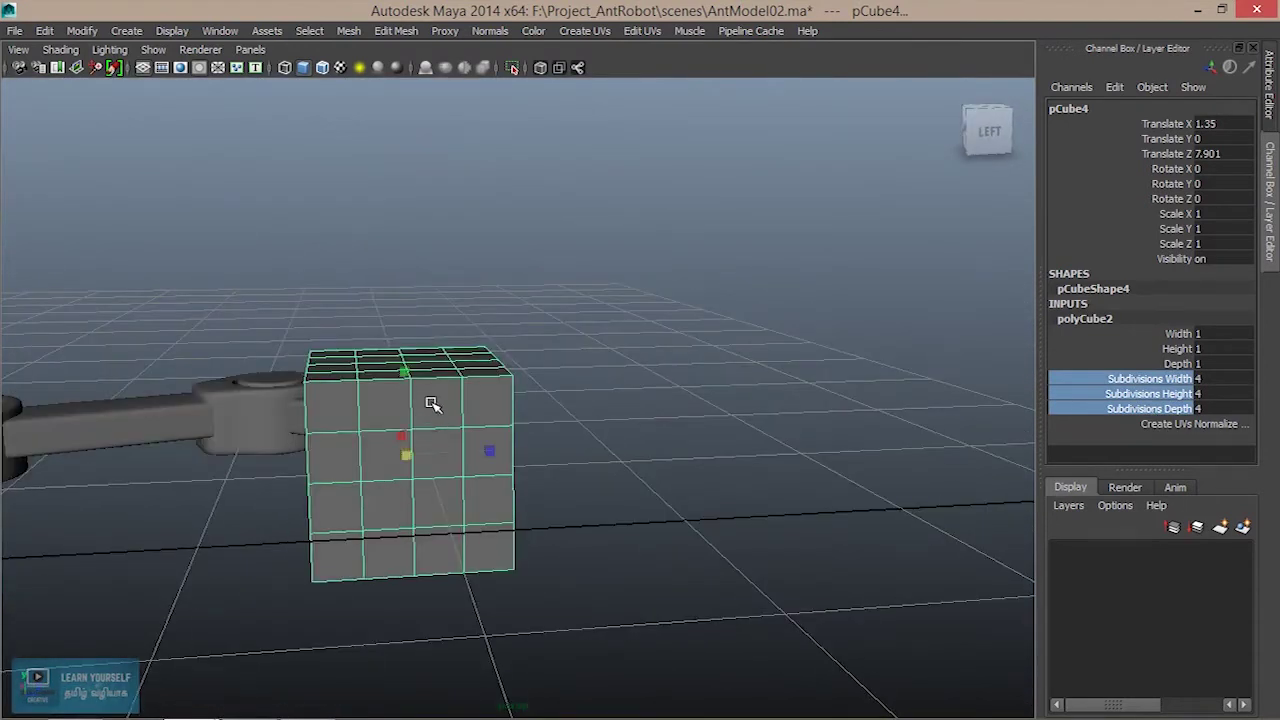
mouse_move(404, 371)
mouse_down()
mouse_move(414, 443)
mouse_move(420, 320)
mouse_move(556, 427)
mouse_up()
Reduce the polyCube2 height, depth and width subdivisions, with depth and width at 3.
alt+middle_drag(322, 422, 674, 497)
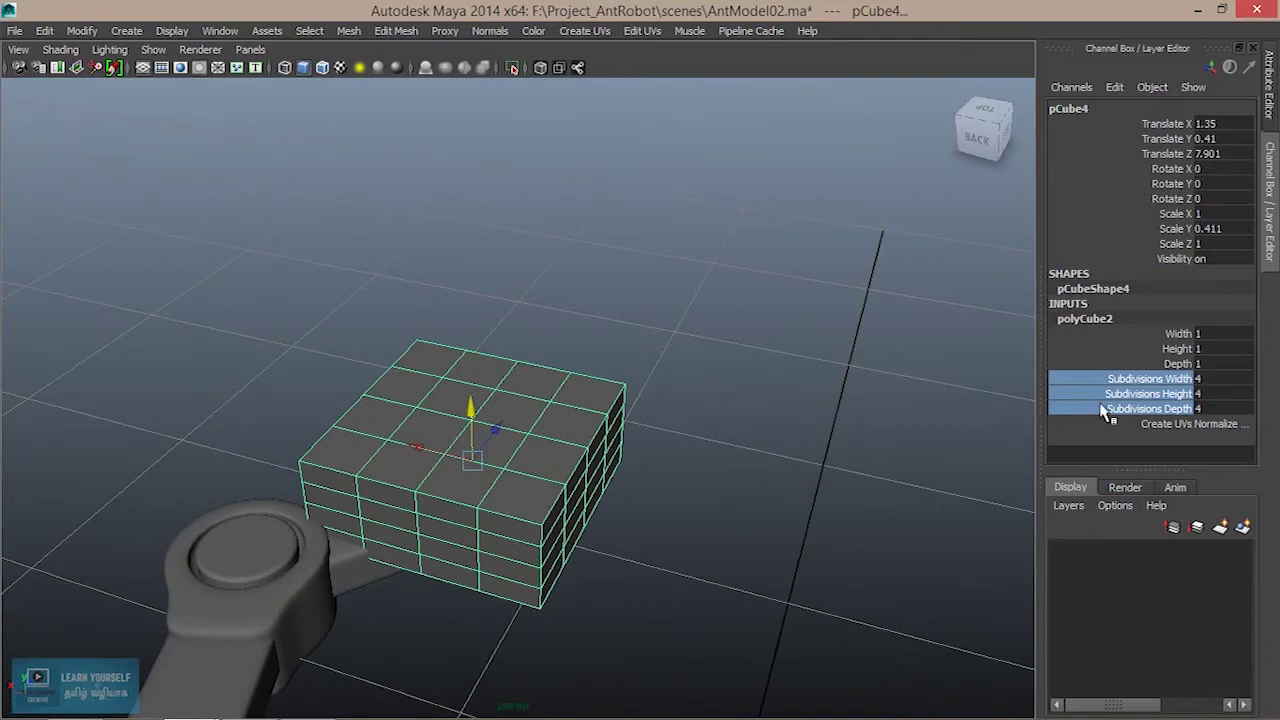
click(1146, 393)
middle_drag(728, 408, 604, 434)
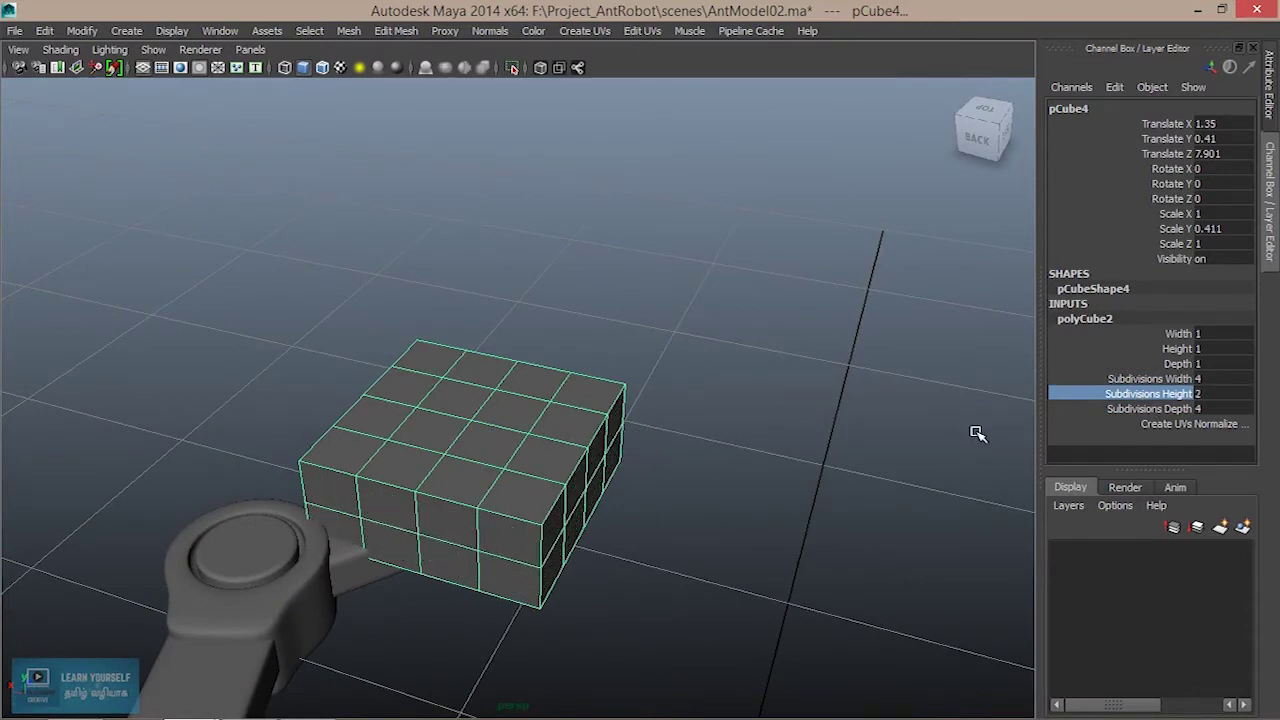
click(1140, 409)
mouse_move(663, 406)
middle_down()
mouse_move(623, 406)
mouse_move(648, 407)
middle_up()
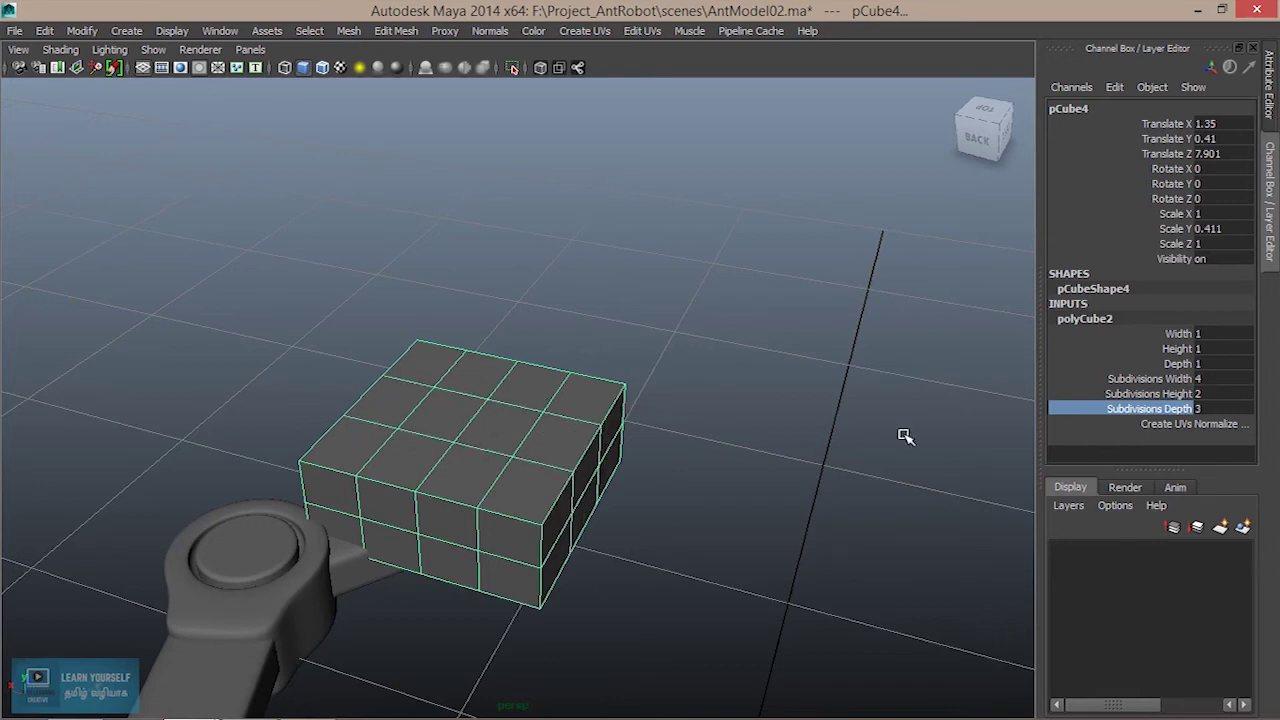
click(1160, 379)
middle_drag(686, 429, 689, 431)
Narrow the block to Scale X 0.412, rotate it -31.689 on Y and move it to Z 8.278.
alt+drag(464, 489, 506, 469)
click(510, 471)
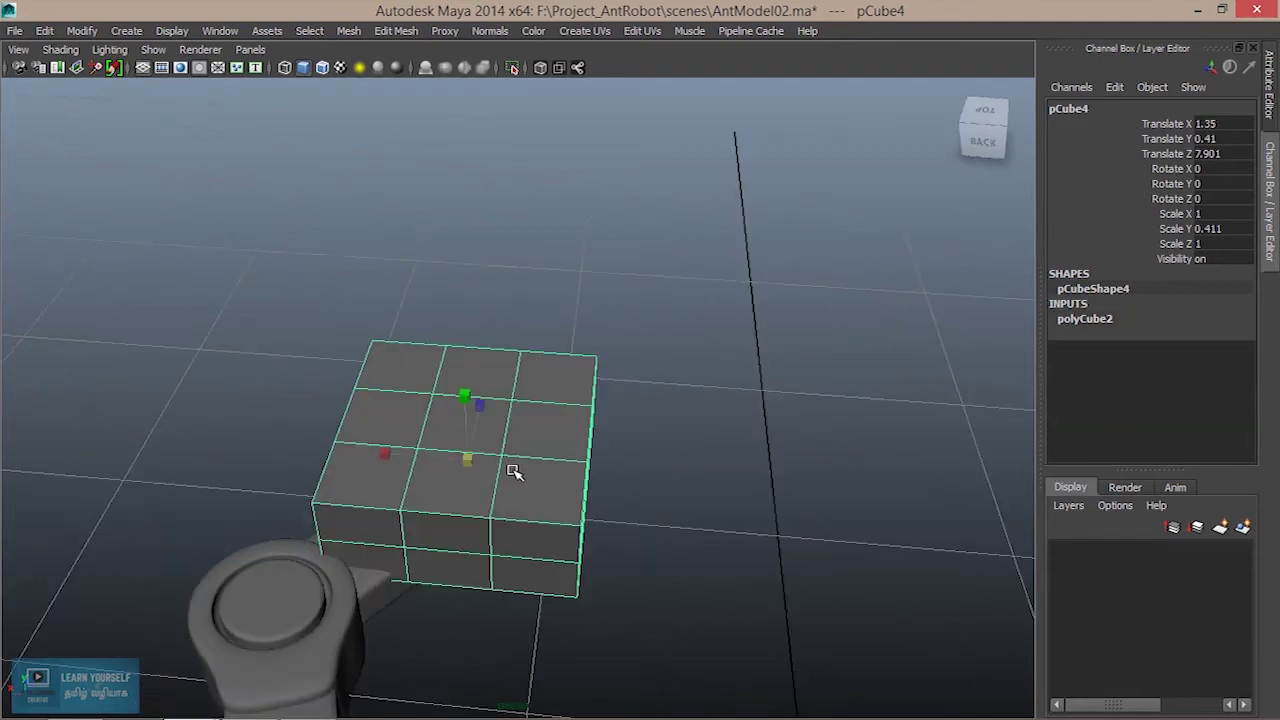
mouse_move(416, 462)
mouse_down()
mouse_move(449, 457)
mouse_move(429, 457)
mouse_up()
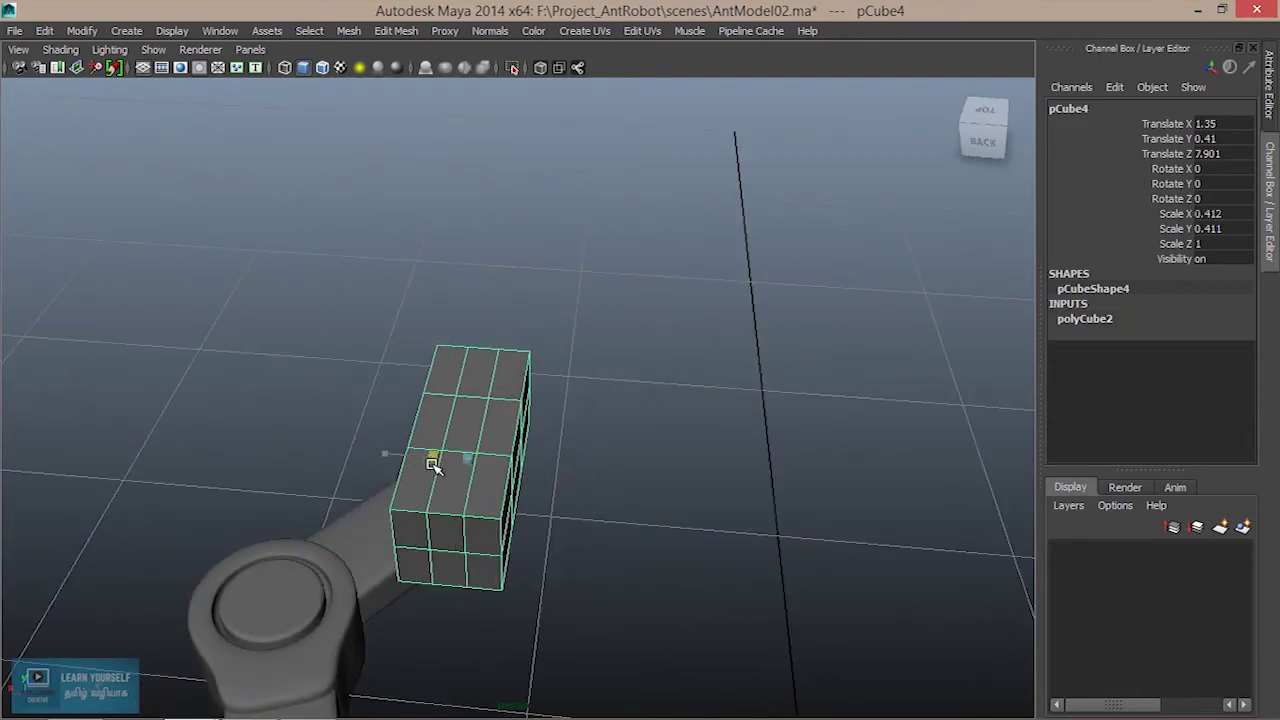
mouse_move(548, 511)
alt+mouse_down()
mouse_move(406, 466)
mouse_move(514, 506)
alt+mouse_up()
key(e)
key(w)
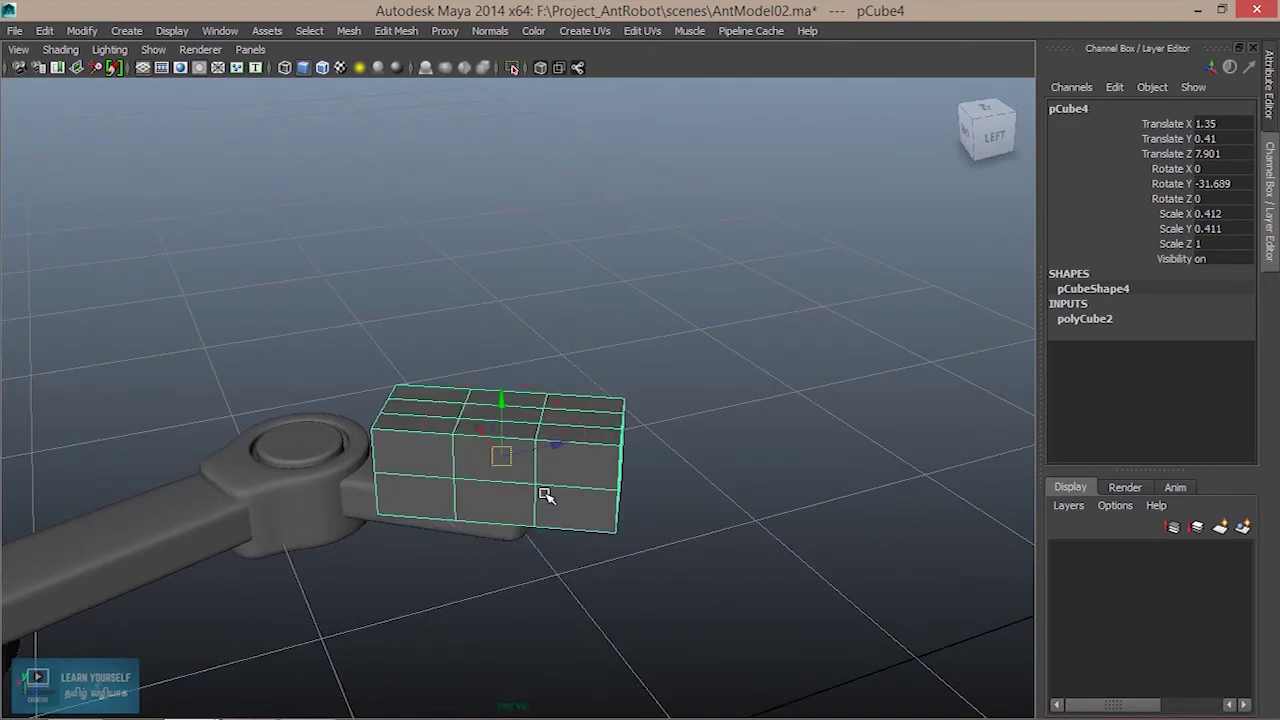
drag(548, 446, 631, 455)
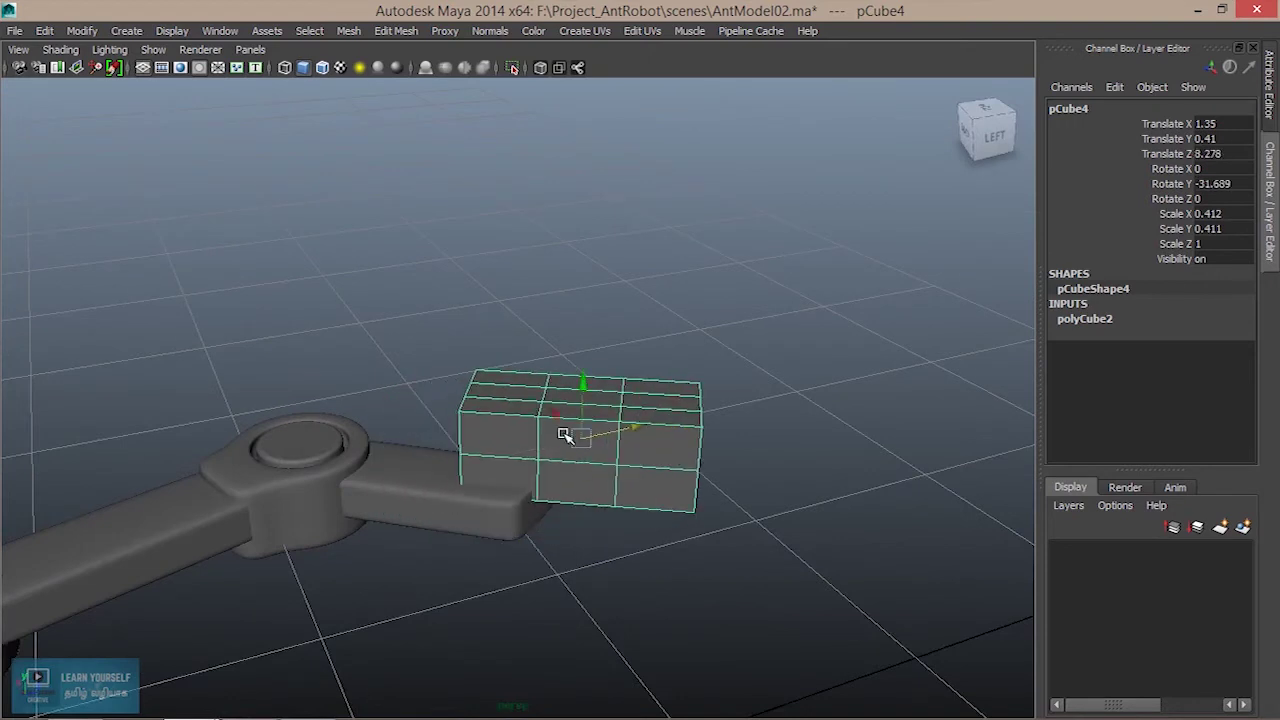
mouse_move(560, 470)
alt+mouse_down()
mouse_move(563, 417)
mouse_move(614, 449)
mouse_move(557, 383)
mouse_move(580, 466)
mouse_move(654, 569)
mouse_move(629, 549)
alt+mouse_up()
key(space)
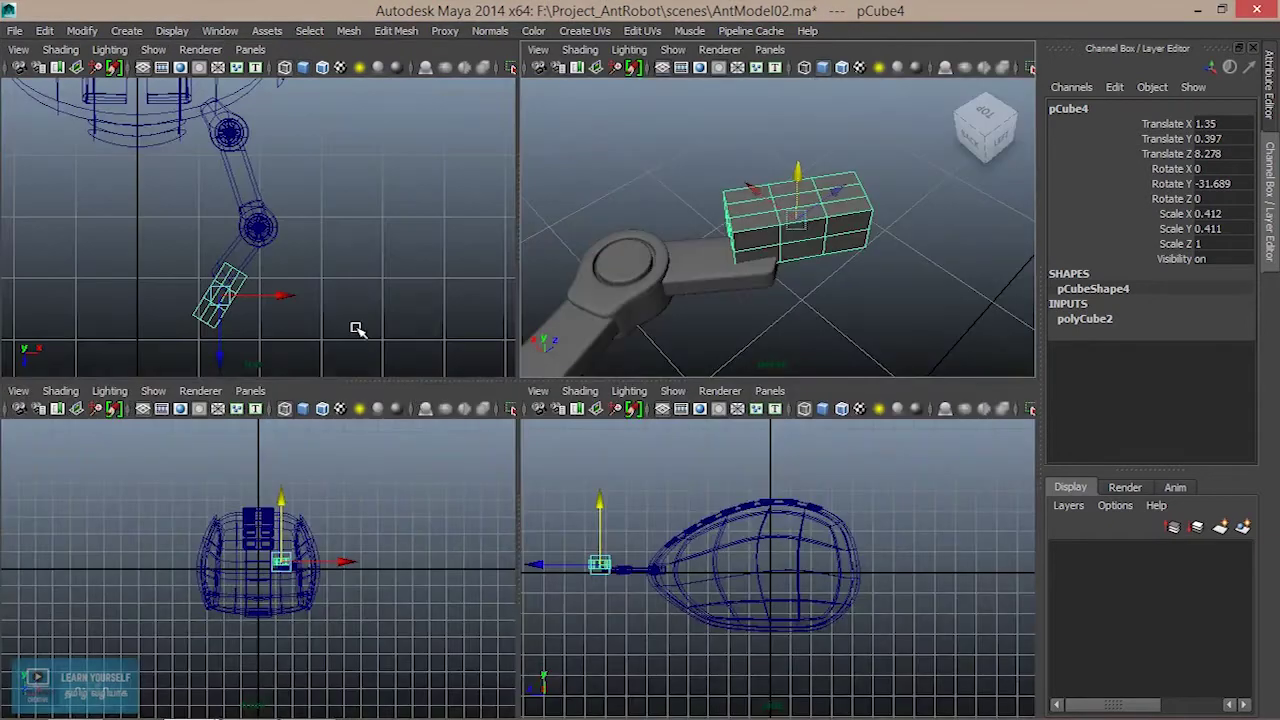
In Top view, move and scale the block's end vertices to bend and shorten its tip.
key(space)
scroll(639, 363, up, 3)
alt+middle_drag(639, 363, 748, 172)
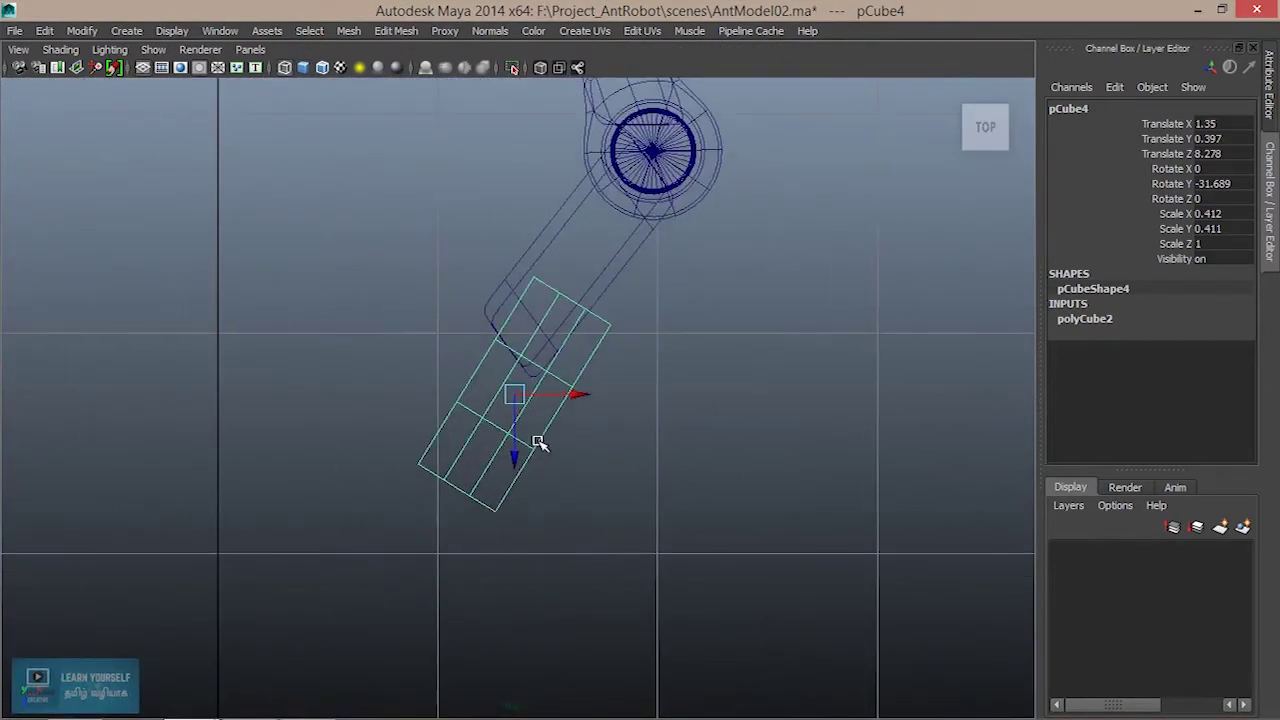
right_drag(538, 443, 455, 291)
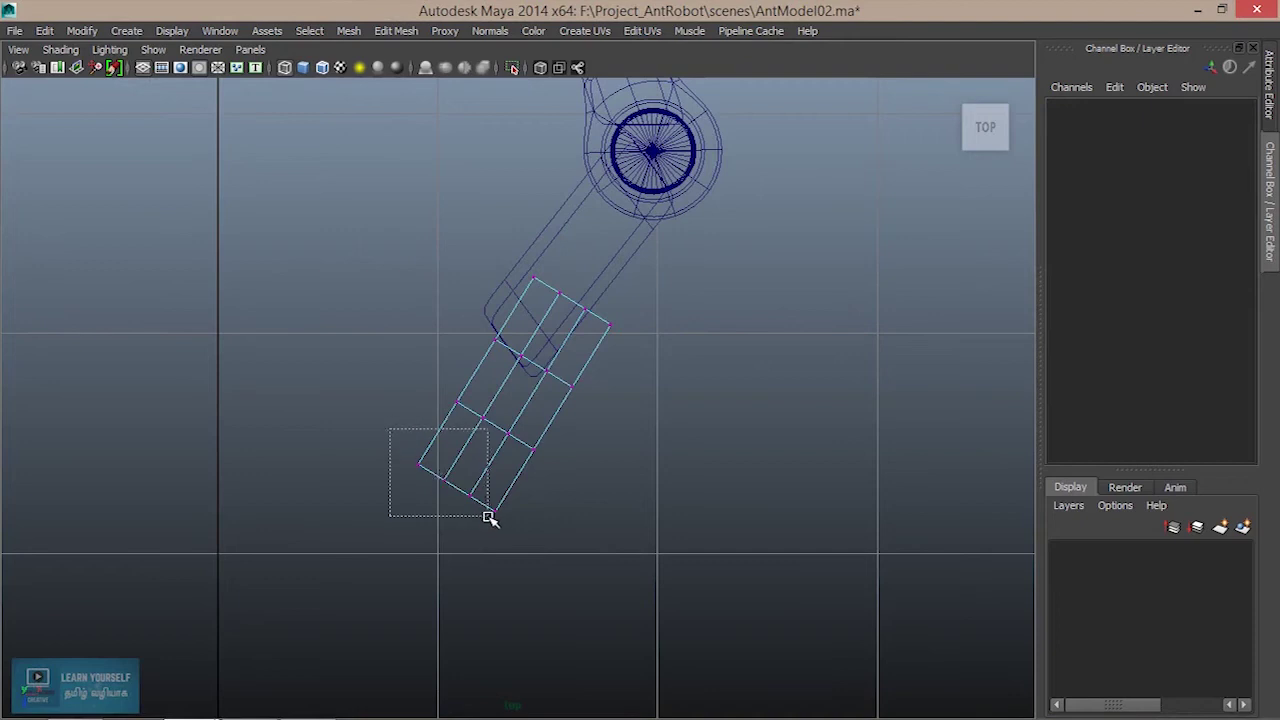
drag(486, 515, 505, 550)
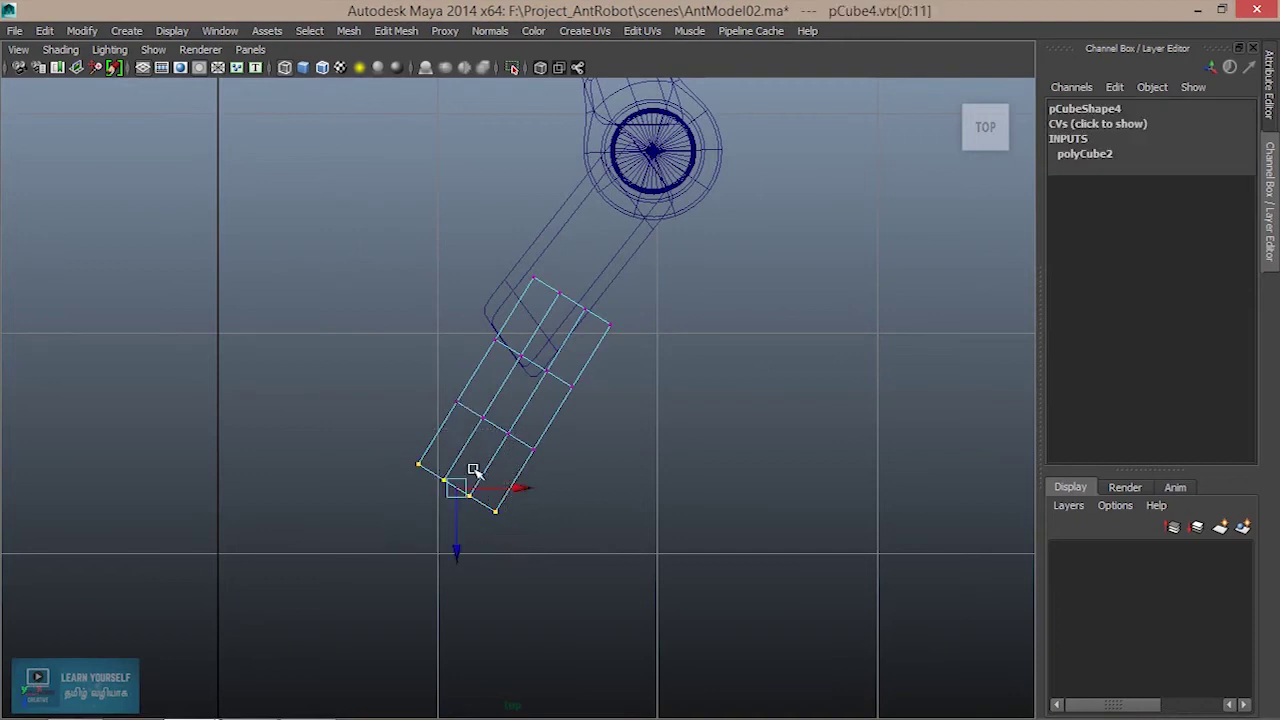
drag(457, 495, 428, 472)
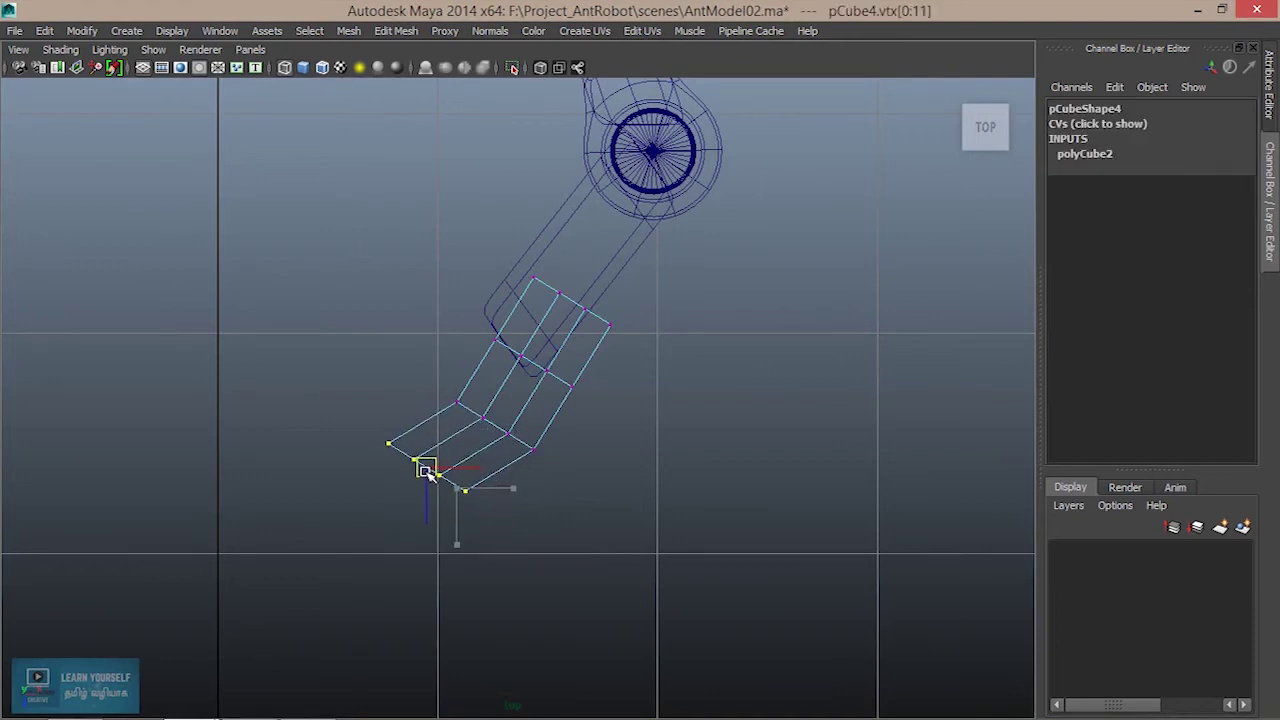
key(r)
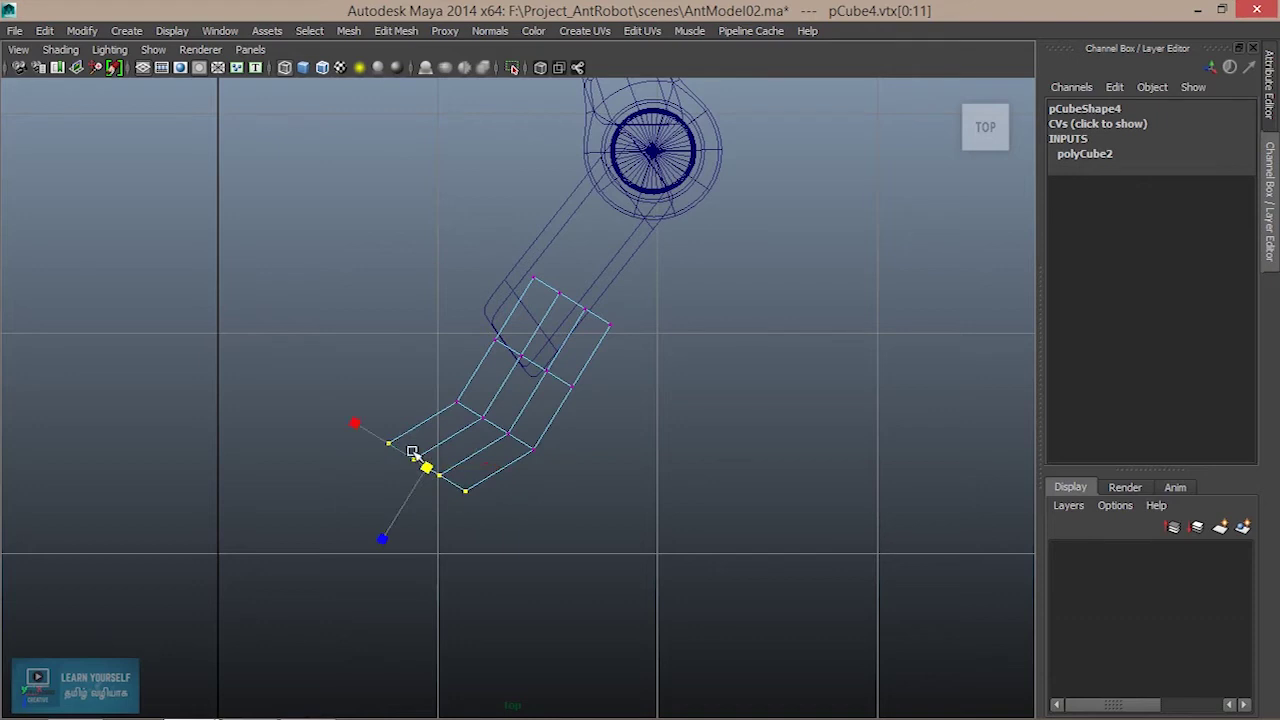
drag(360, 430, 453, 449)
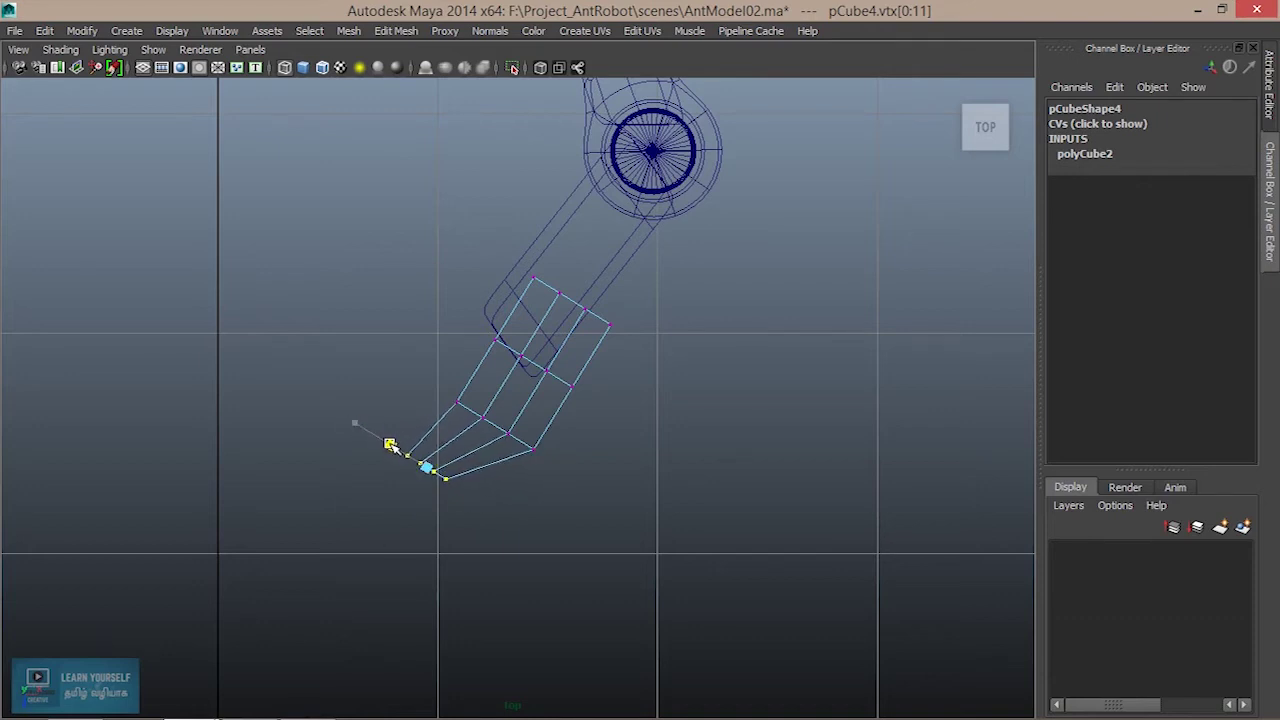
click(541, 476)
Taper successive vertex rows inward and shift the top row up-left along the arm.
drag(505, 443, 540, 458)
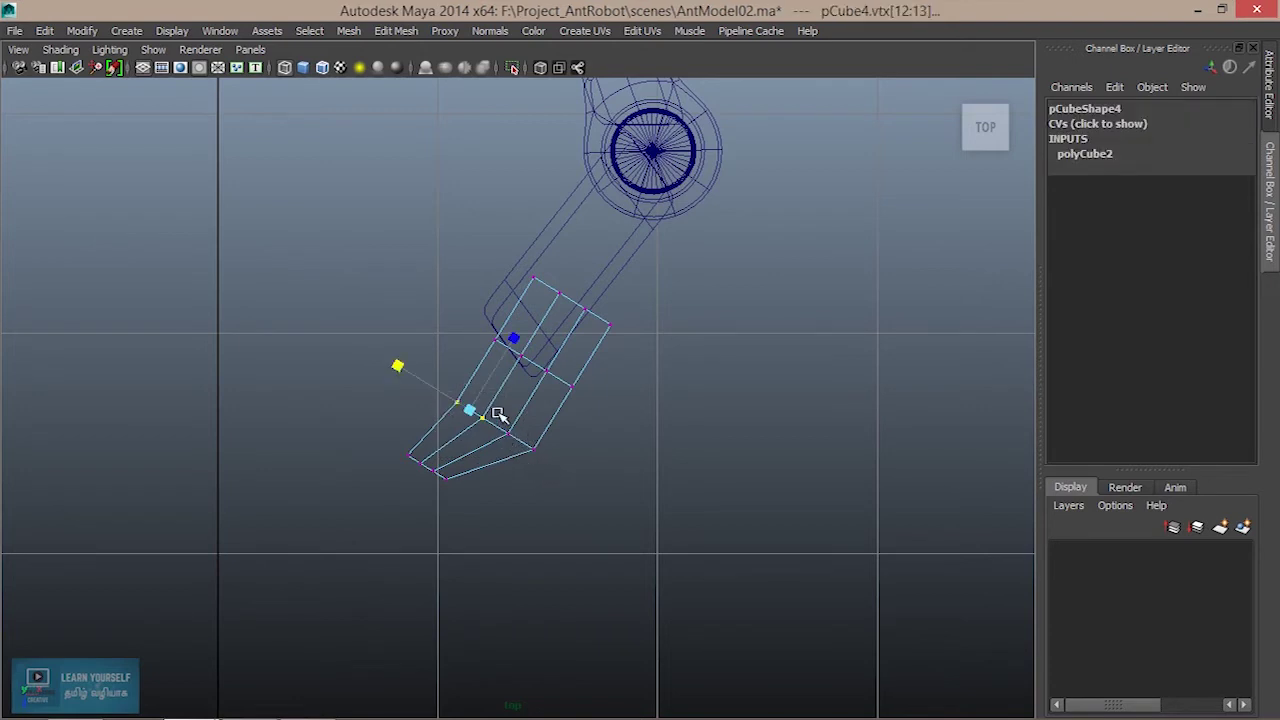
drag(424, 394, 473, 402)
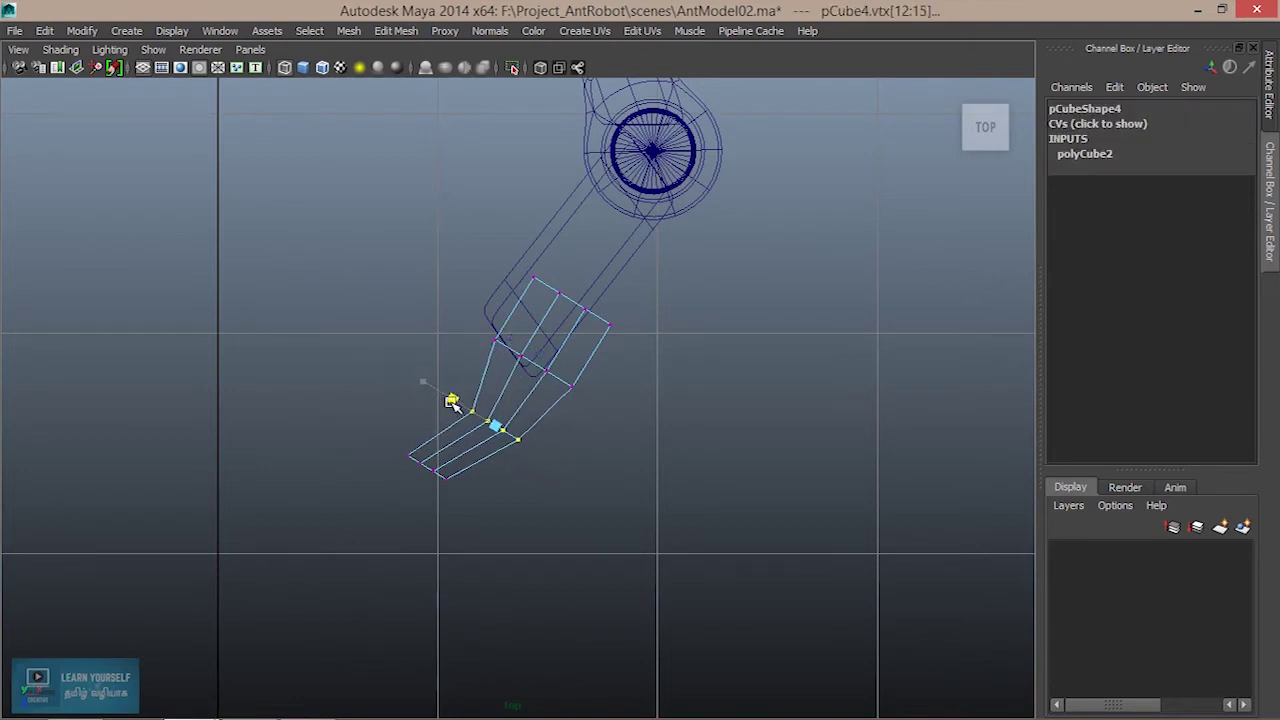
mouse_move(551, 384)
mouse_down()
mouse_move(547, 370)
mouse_move(584, 401)
mouse_up()
drag(463, 321, 486, 337)
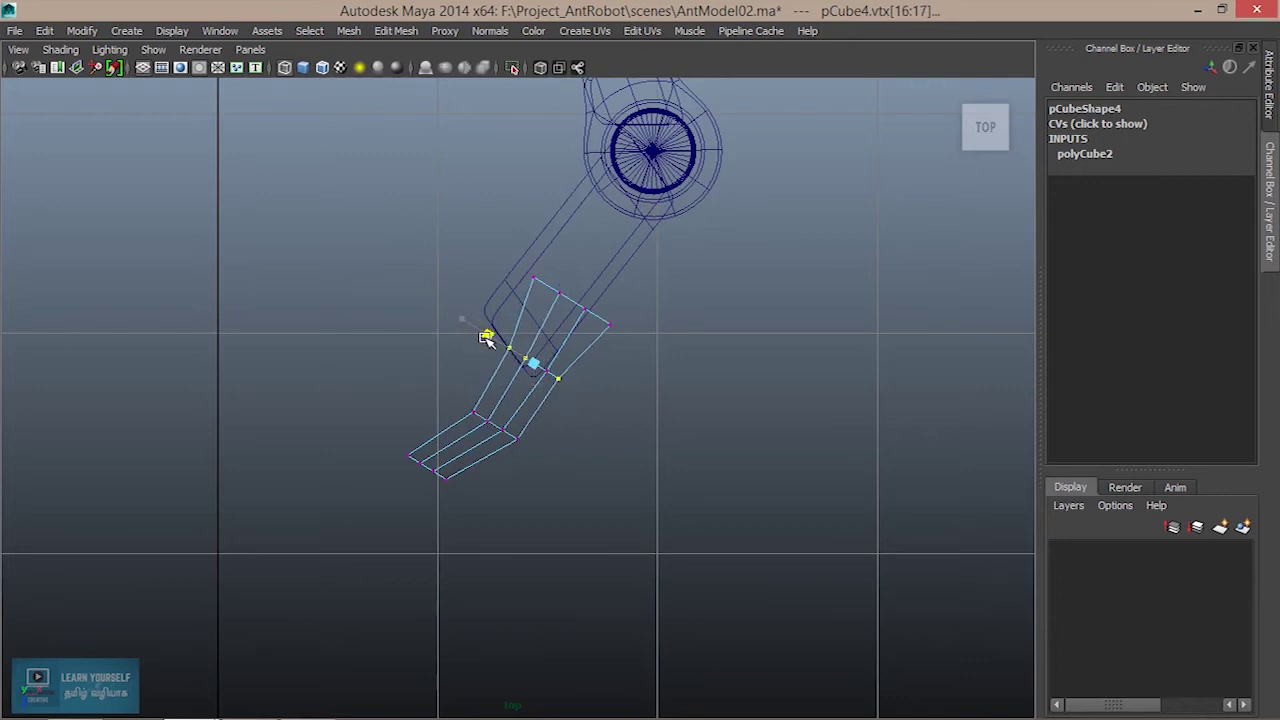
drag(629, 339, 635, 342)
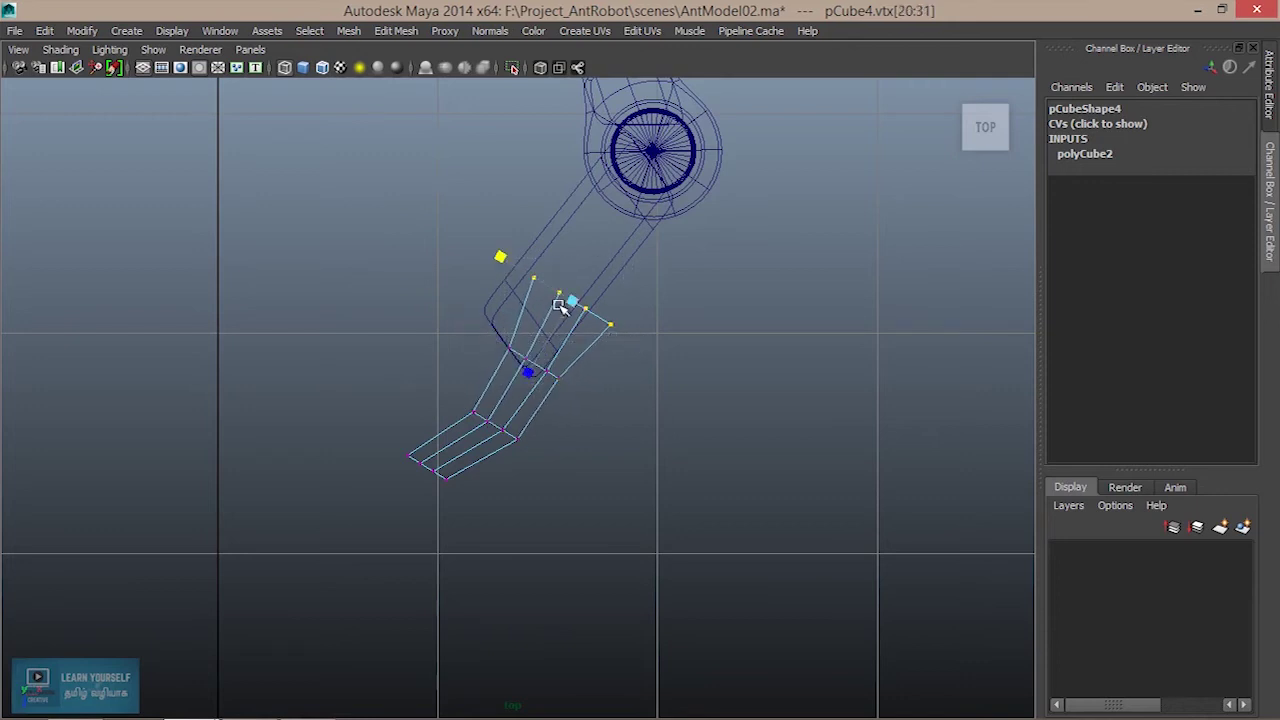
drag(502, 258, 493, 269)
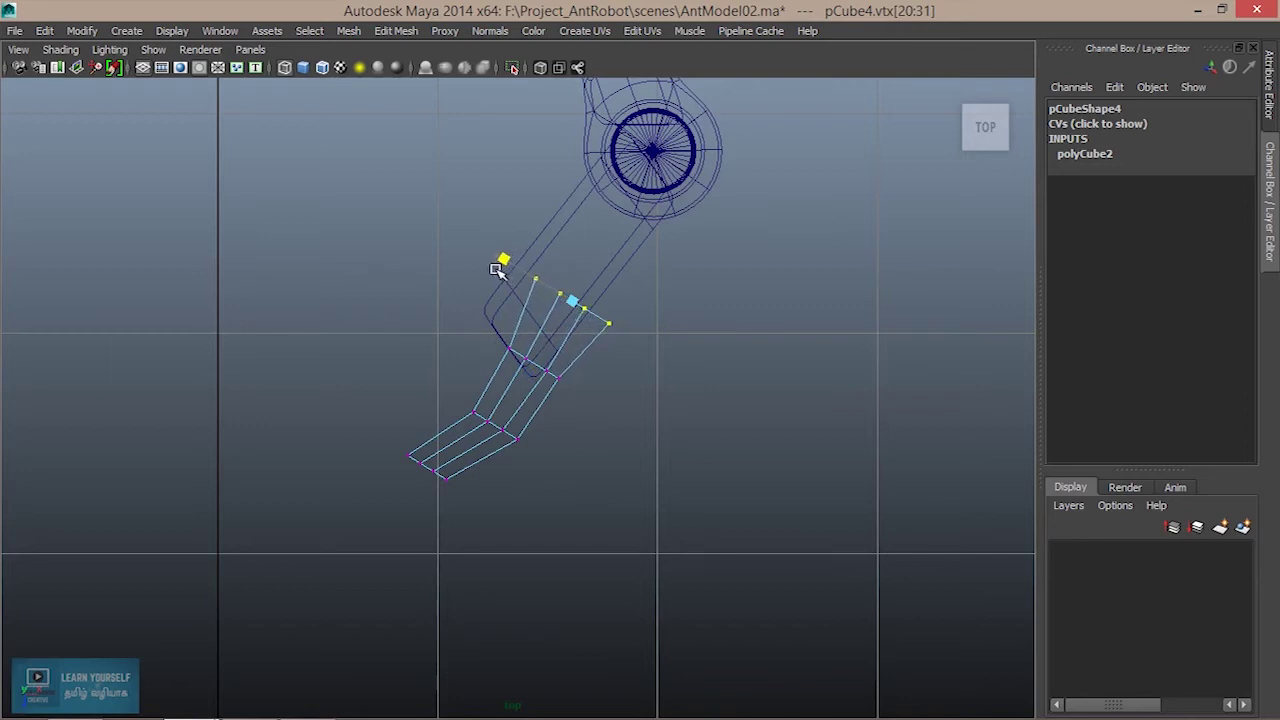
click(607, 318)
key(ctrl+z)
key(w)
drag(571, 297, 549, 291)
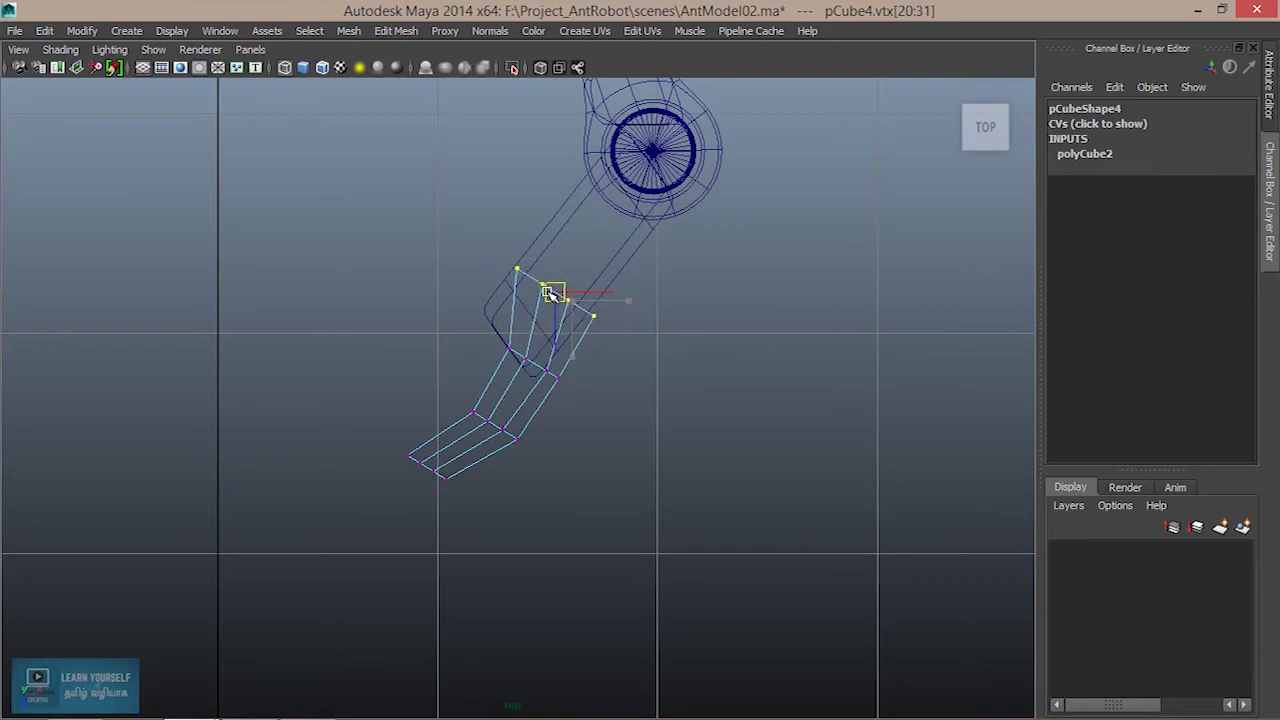
Nudge the middle vertex row down and compress the lower tip vertices toward the leg.
drag(584, 407, 533, 368)
drag(453, 392, 532, 461)
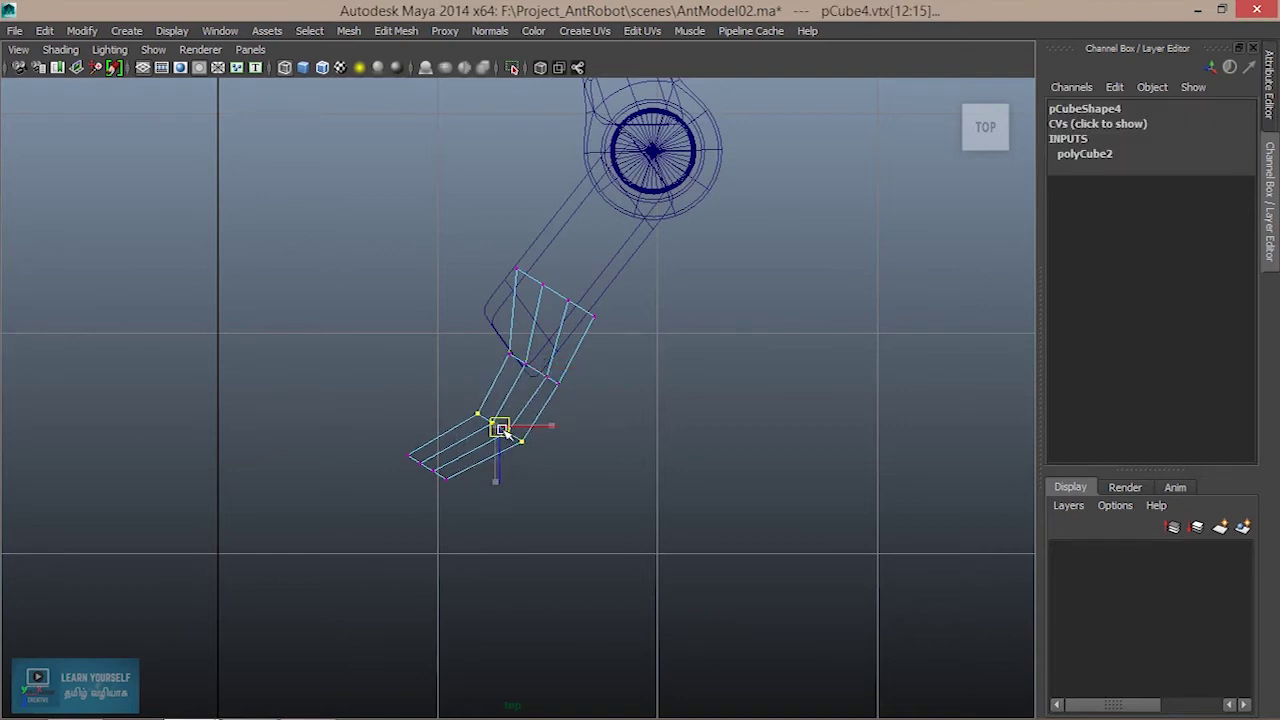
drag(392, 433, 457, 503)
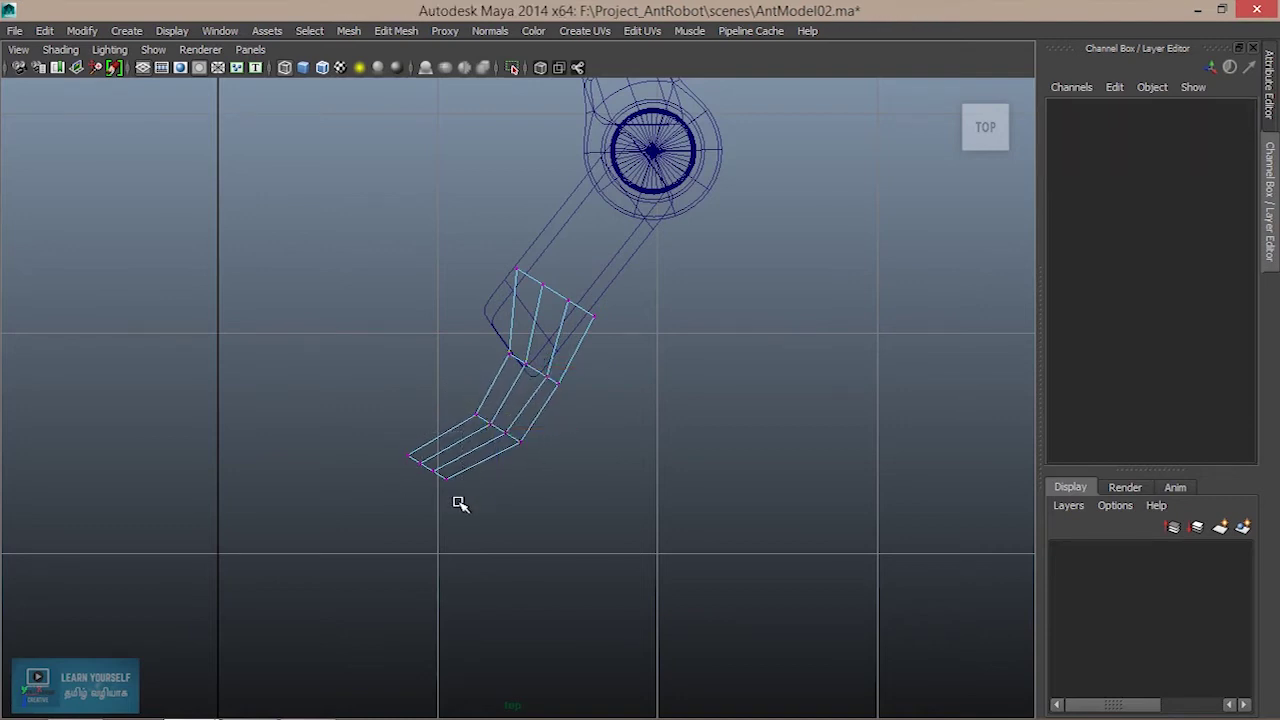
drag(386, 438, 473, 505)
drag(356, 424, 380, 437)
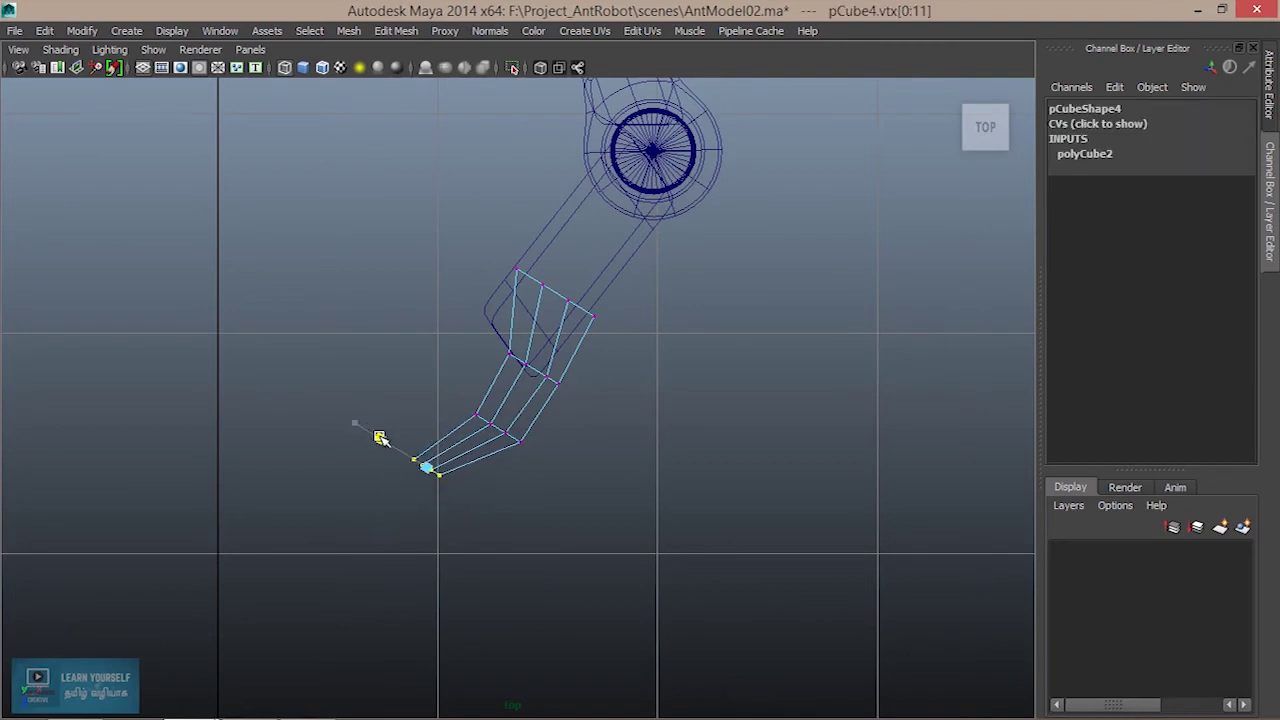
key(space)
key(space)
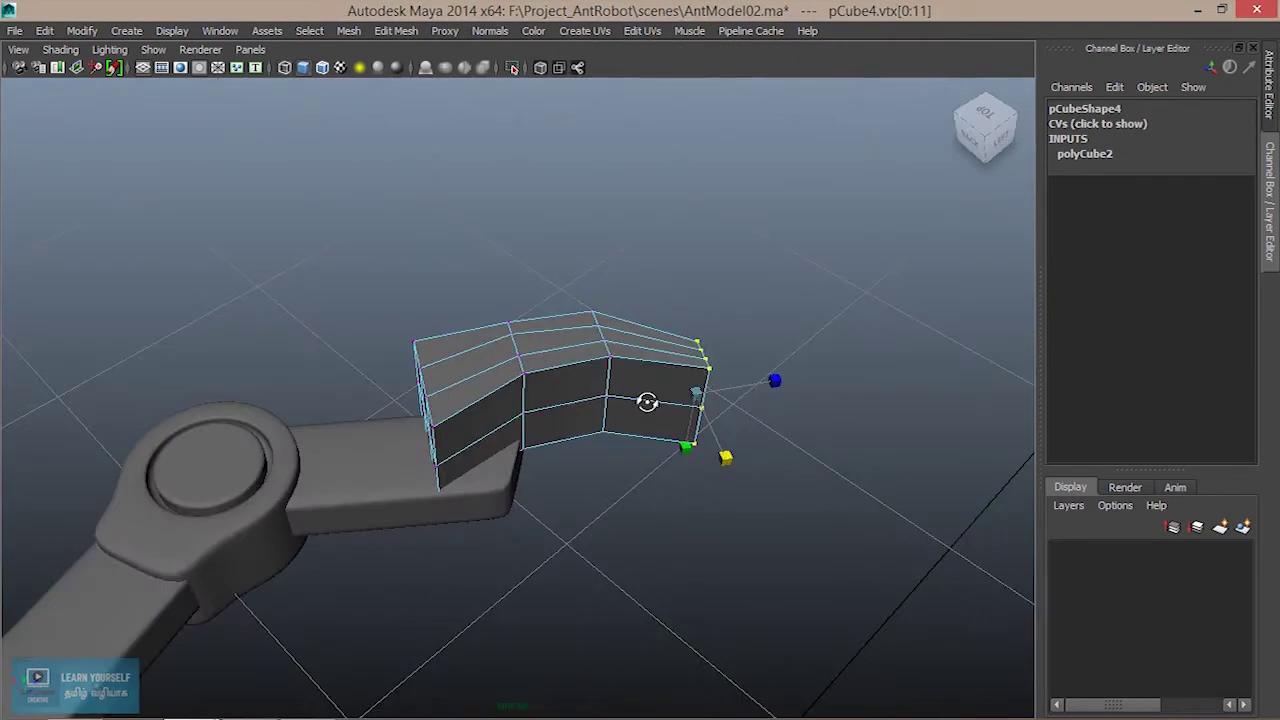
Return the claw piece to Object Mode and flatten it to Scale Y 0.152.
alt+drag(651, 406, 632, 366)
scroll(617, 417, up, 5)
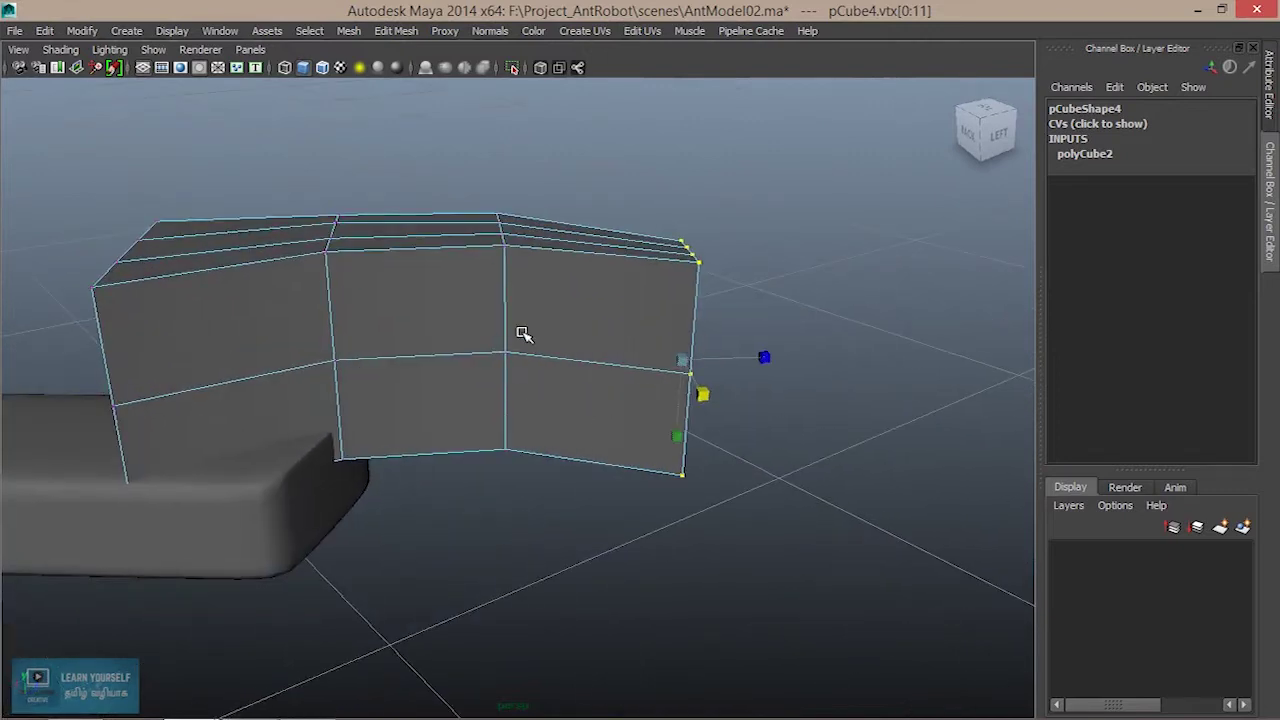
right_click(523, 334)
right_drag(523, 334, 604, 250)
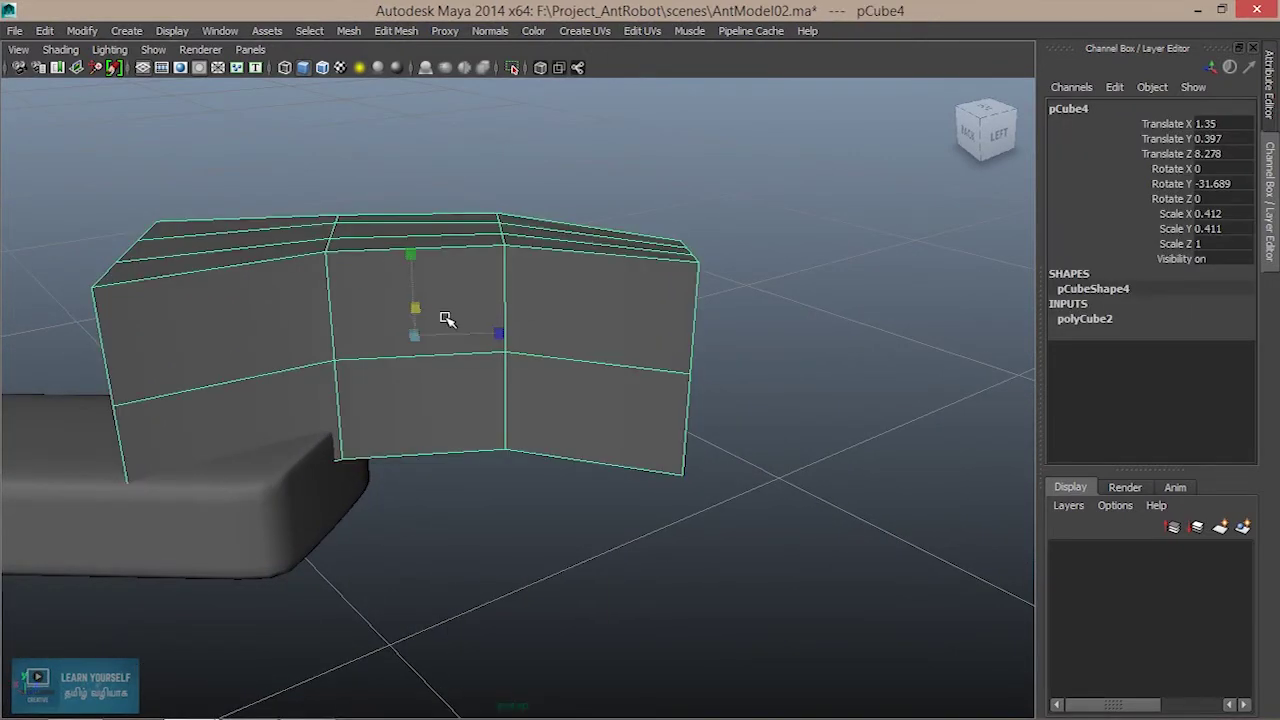
mouse_move(407, 253)
mouse_down()
mouse_move(474, 421)
mouse_move(474, 391)
mouse_move(669, 369)
mouse_move(543, 363)
mouse_up()
Shift the flattened claw down and to X 1.273, Z 8.25 against the arm tip.
key(w)
mouse_move(458, 318)
mouse_down()
mouse_move(457, 366)
mouse_move(646, 523)
mouse_move(440, 538)
mouse_up()
drag(432, 334, 467, 342)
drag(543, 308, 530, 314)
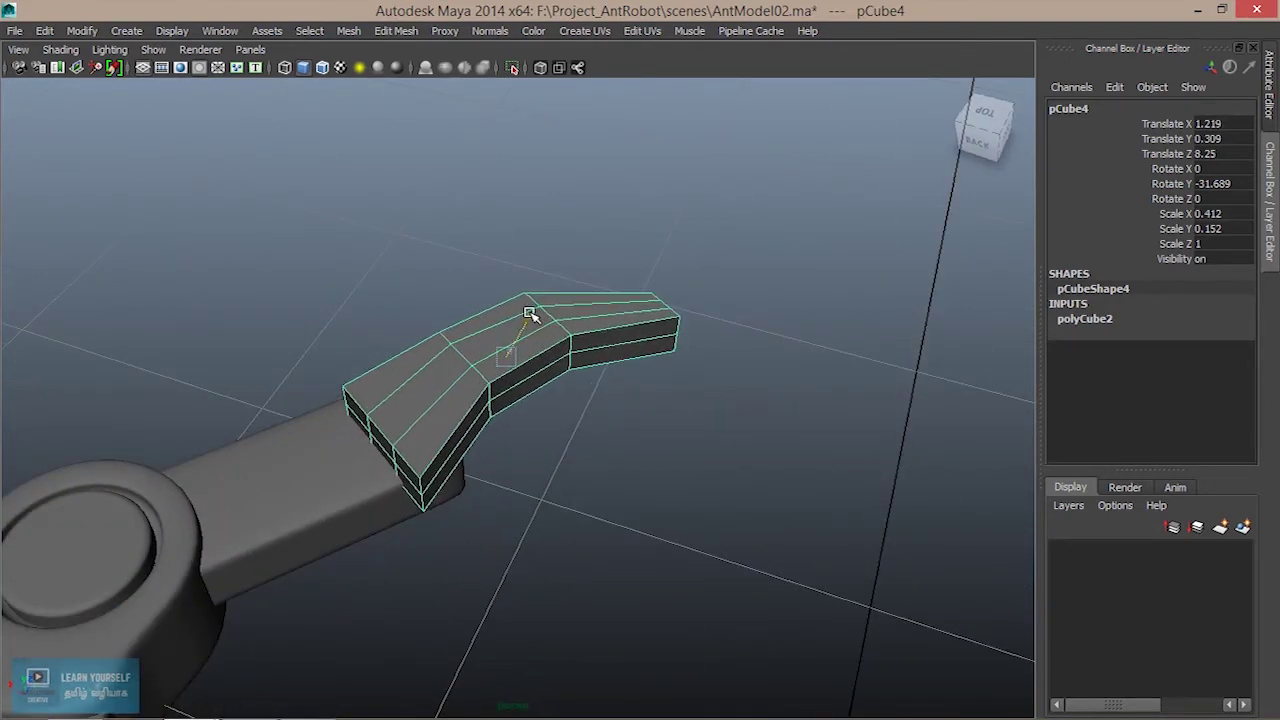
mouse_move(510, 437)
alt+mouse_down()
mouse_move(480, 420)
mouse_move(486, 411)
mouse_move(597, 410)
mouse_move(530, 383)
alt+mouse_up()
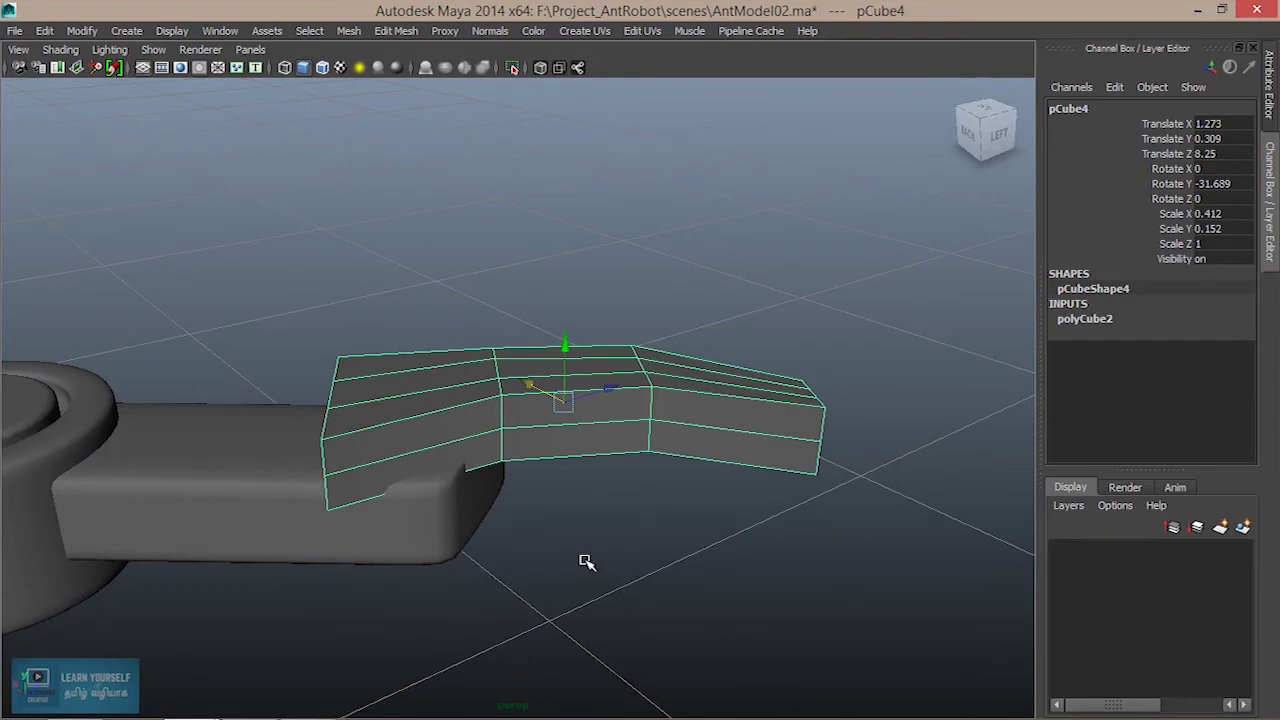
scroll(586, 562, up, 3)
mouse_move(586, 562)
alt+mouse_down()
mouse_move(634, 517)
mouse_move(563, 514)
mouse_move(486, 437)
alt+mouse_up()
scroll(537, 491, up, 2)
mouse_move(487, 275)
right_down()
mouse_move(491, 386)
mouse_move(486, 349)
right_up()
click(437, 416)
Select the six upper and lower faces along the near side of the bent block.
ctrl+click(480, 416)
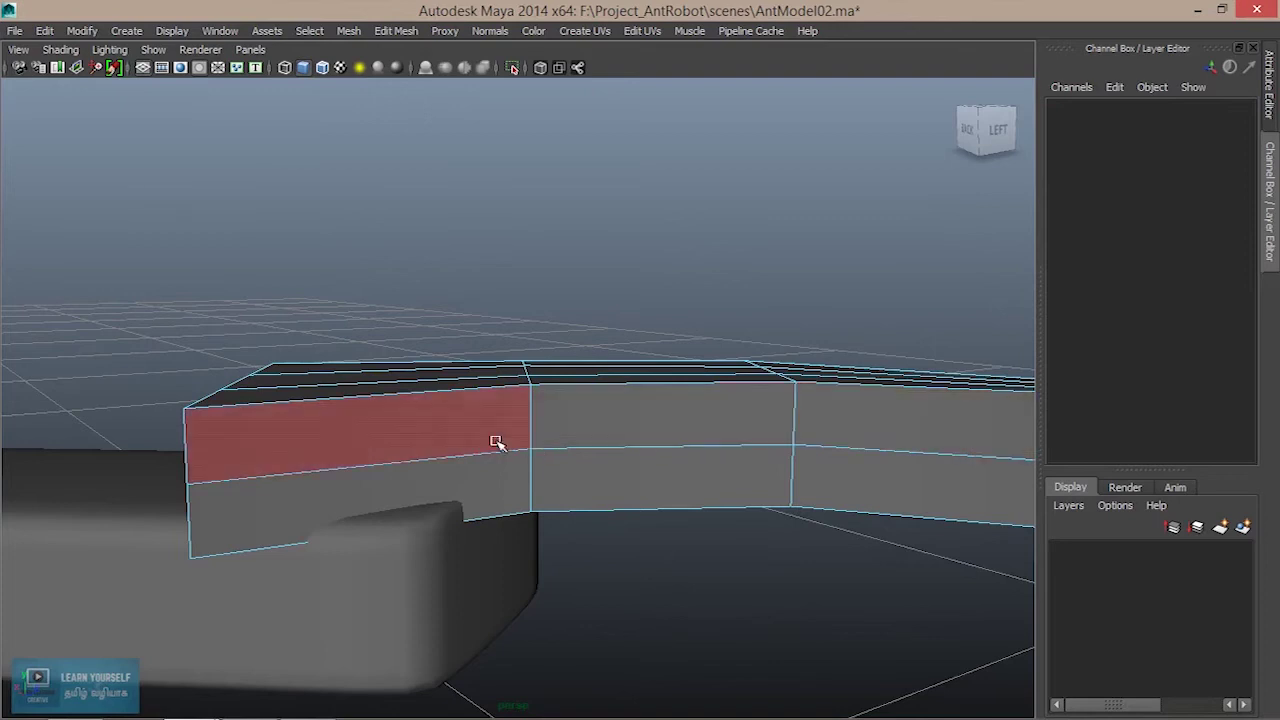
click(446, 430)
shift+click(660, 423)
shift+click(928, 441)
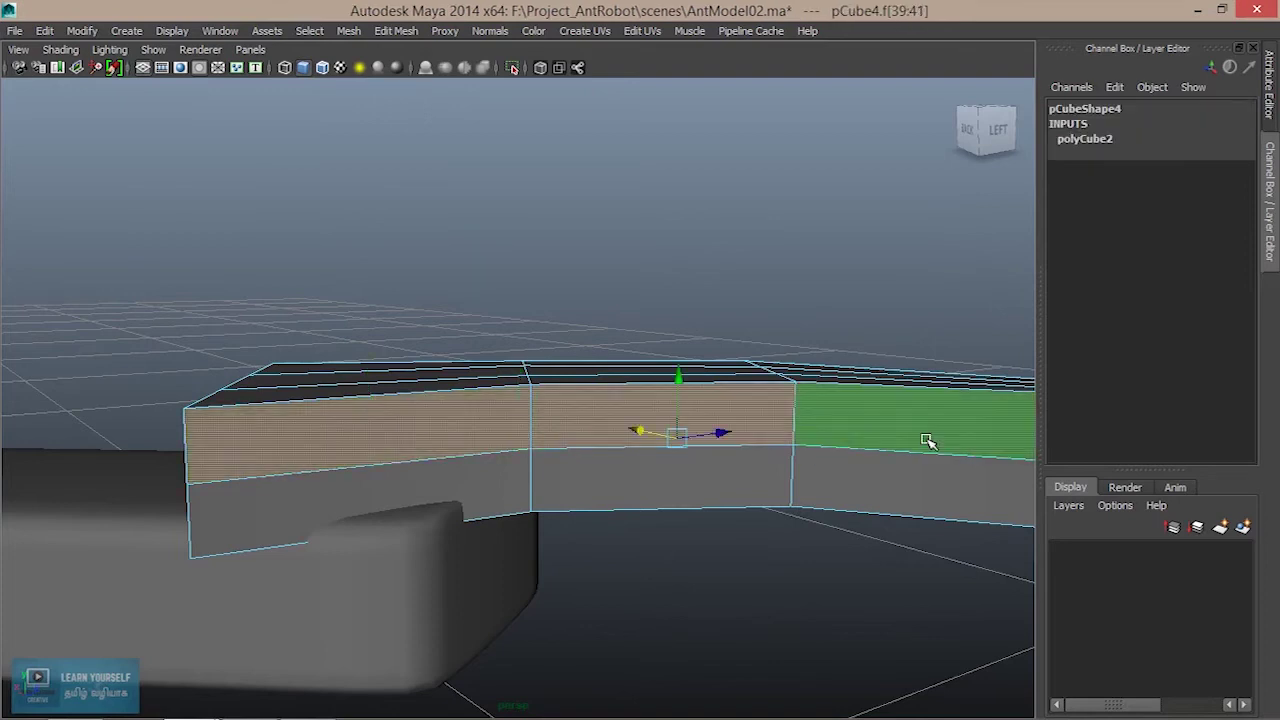
shift+click(912, 478)
shift+click(742, 493)
shift+click(452, 505)
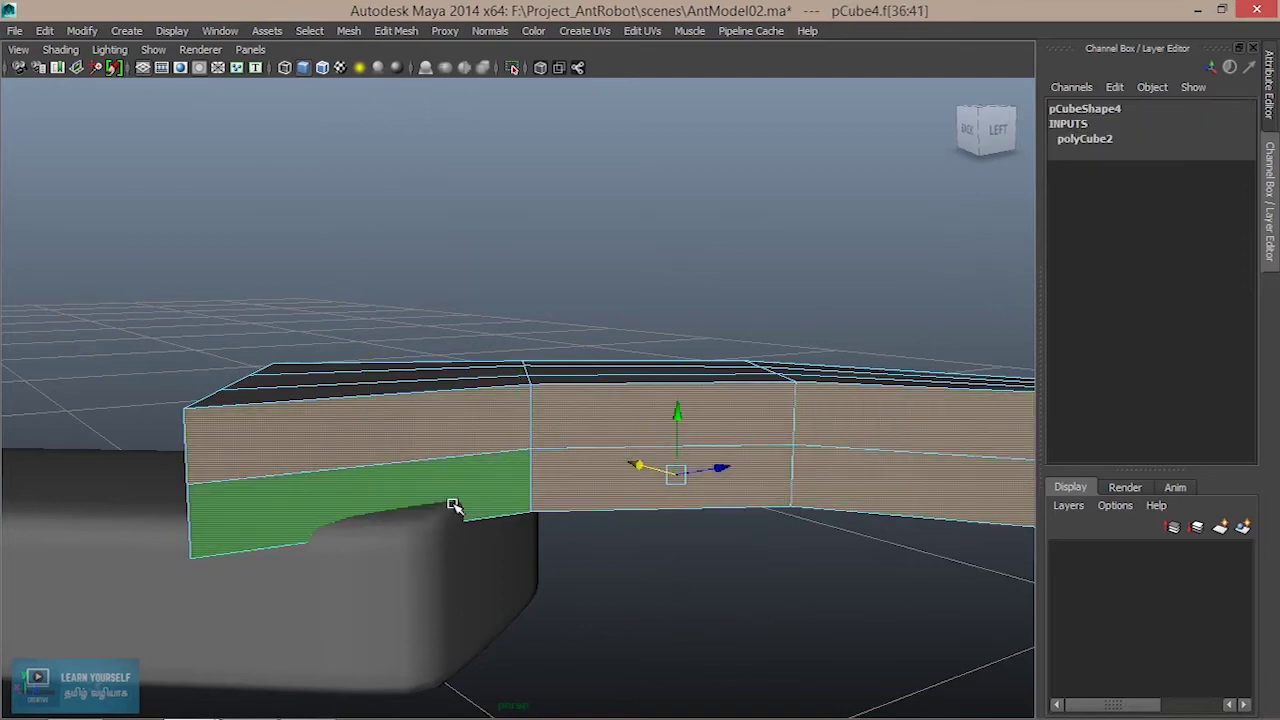
Add the upper and lower faces along the block's other side to the selection.
scroll(452, 505, down, 3)
mouse_move(443, 514)
alt+mouse_down()
mouse_move(529, 557)
mouse_move(766, 549)
alt+mouse_up()
scroll(478, 510, up, 3)
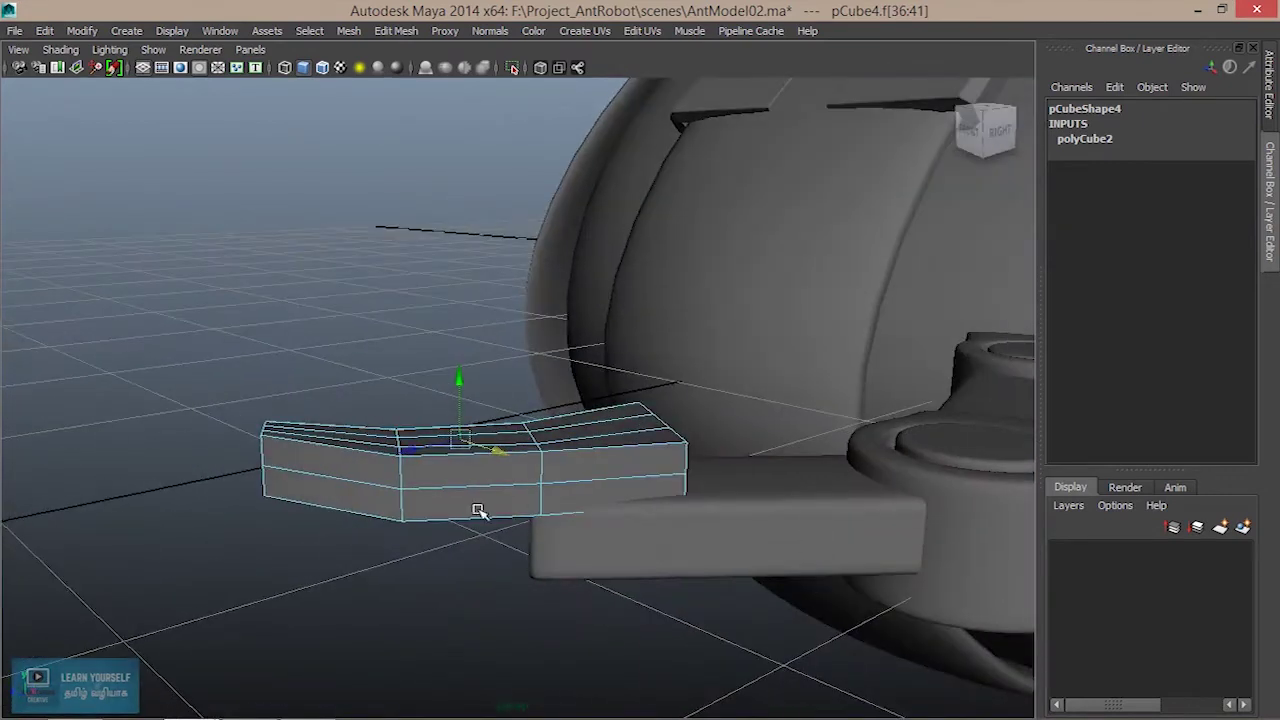
click(373, 466)
shift+click(371, 491)
shift+click(457, 471)
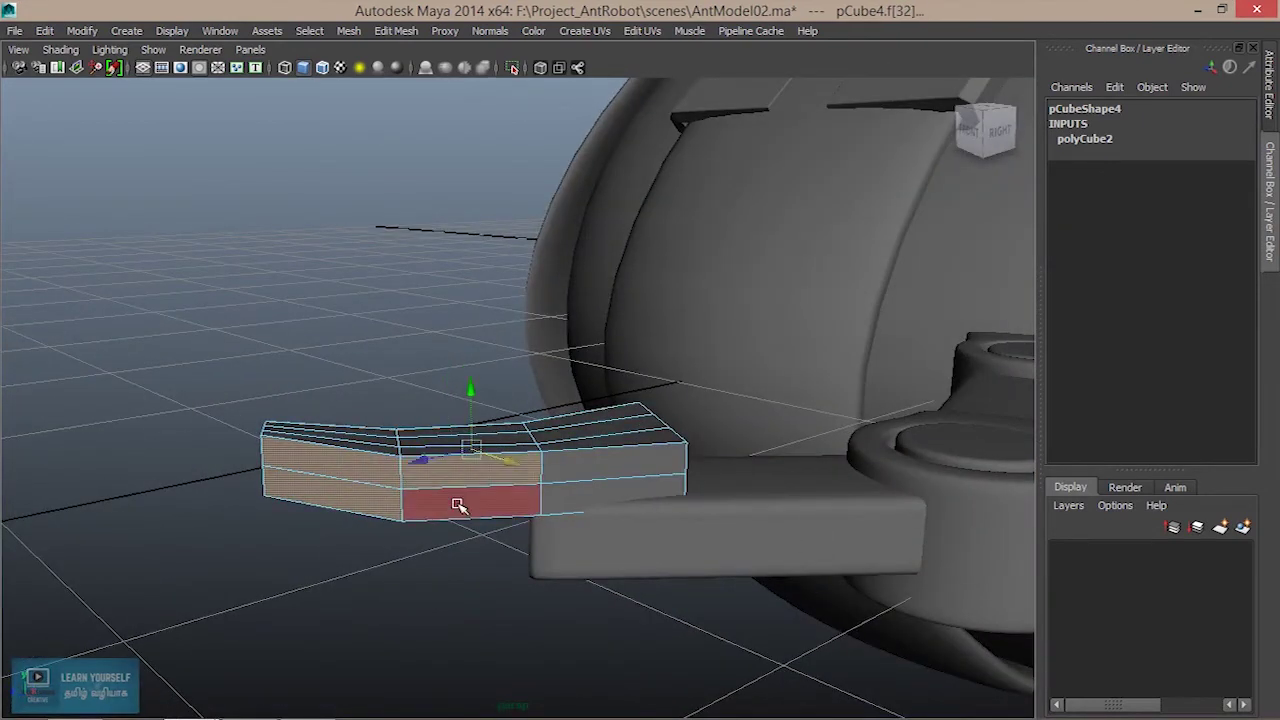
shift+click(451, 506)
shift+click(614, 476)
shift+click(594, 511)
Add the front faces at the block's end to the selection.
mouse_move(594, 511)
alt+mouse_down()
mouse_move(557, 514)
mouse_move(757, 529)
mouse_move(464, 490)
alt+mouse_up()
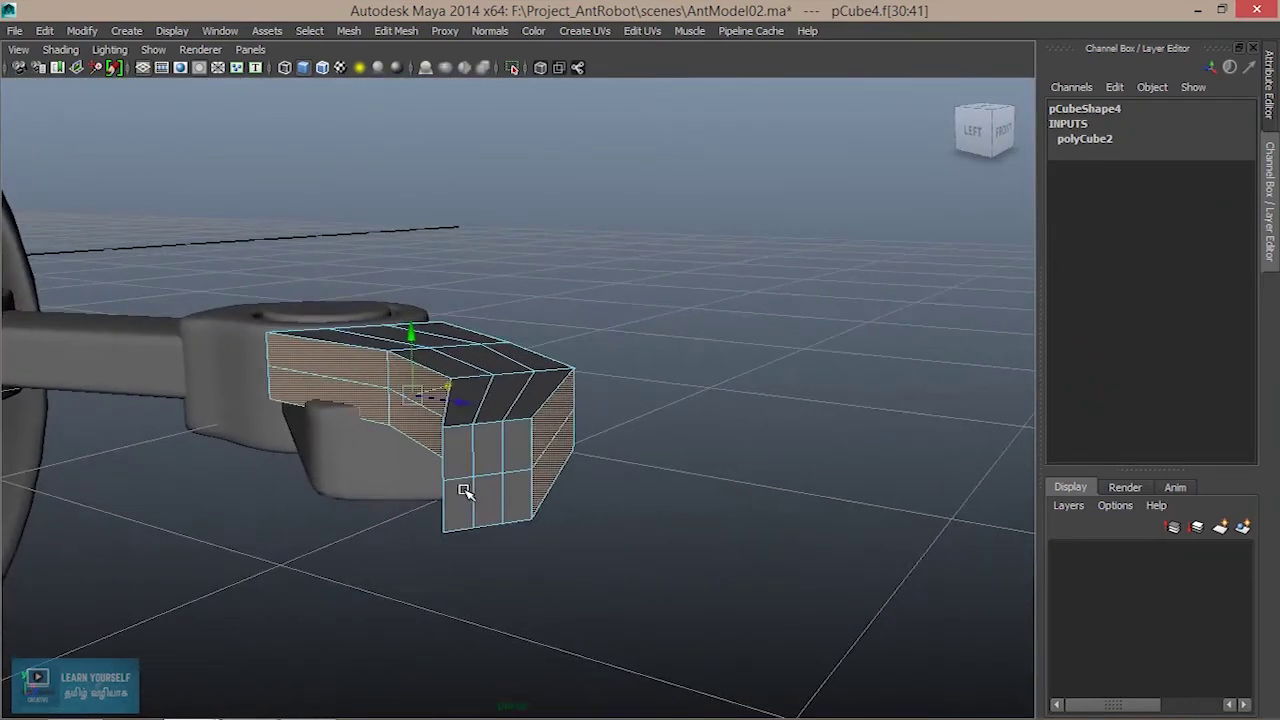
shift+click(464, 460)
shift+click(486, 450)
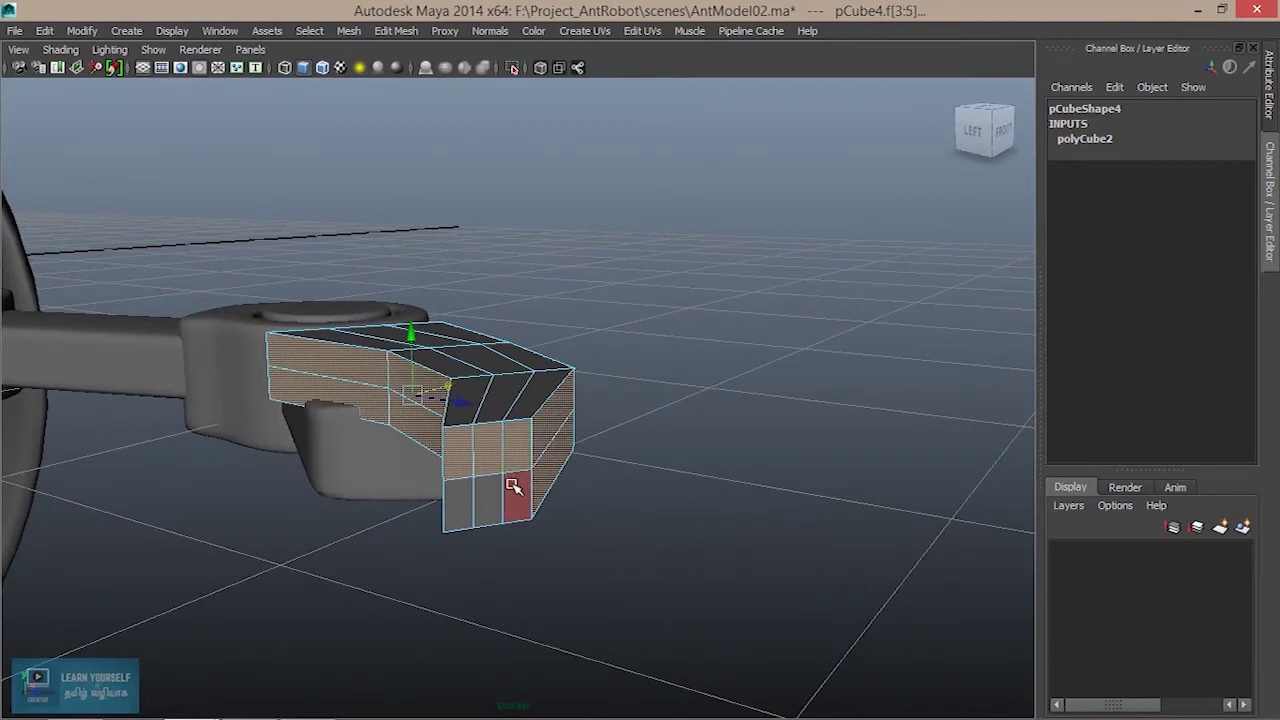
mouse_move(458, 529)
alt+mouse_down()
mouse_move(543, 491)
mouse_move(366, 446)
mouse_move(291, 551)
mouse_move(567, 523)
alt+mouse_up()
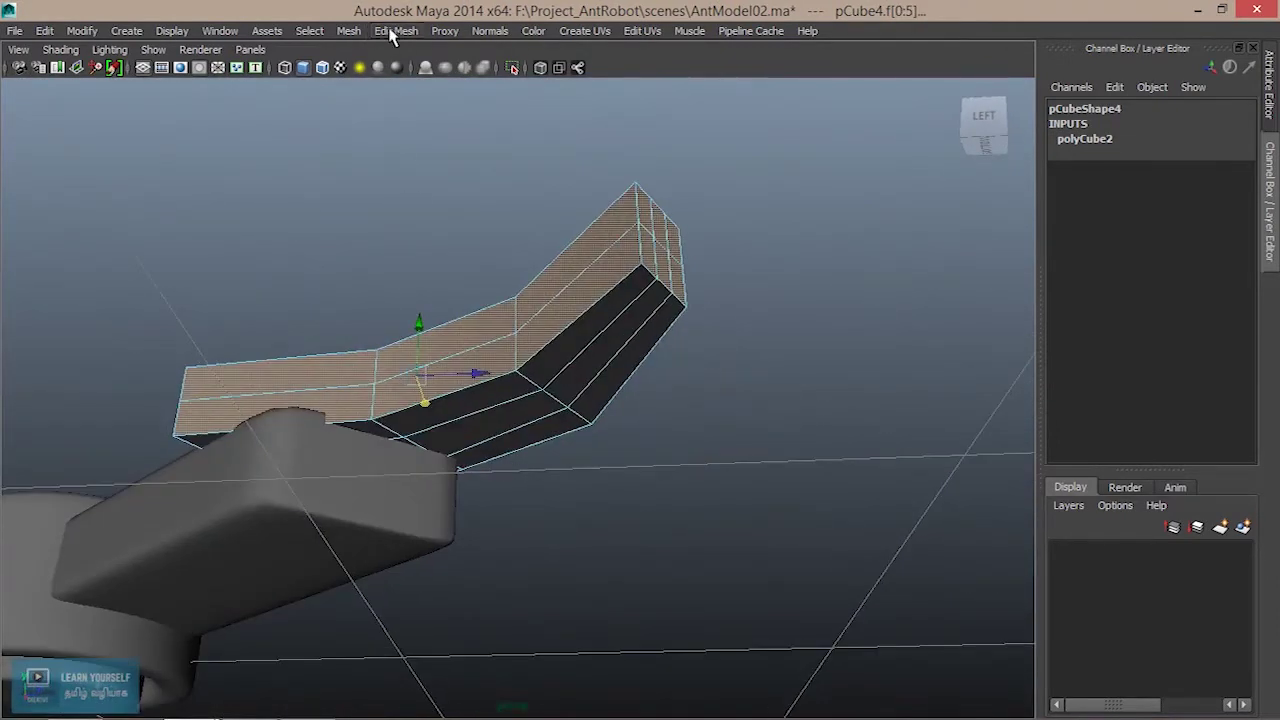
Extrude the selected top faces of the bent claw block with Edit Mesh > Extrude.
click(390, 32)
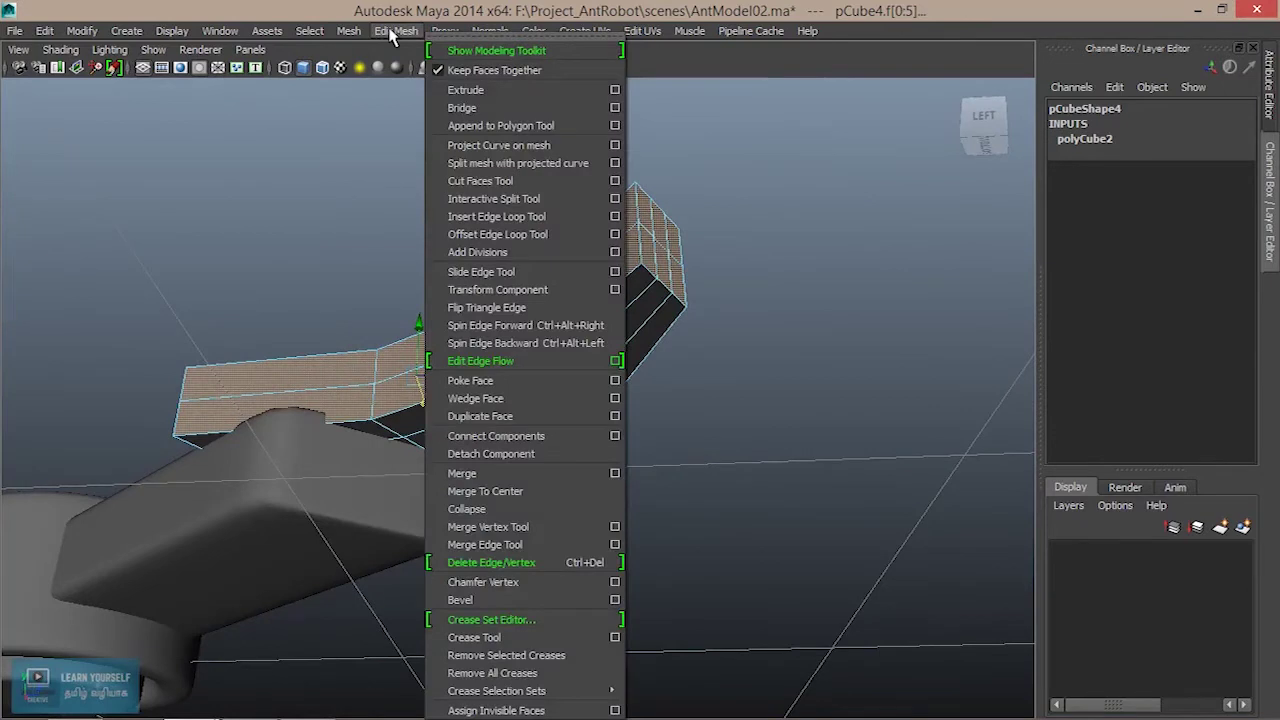
click(478, 90)
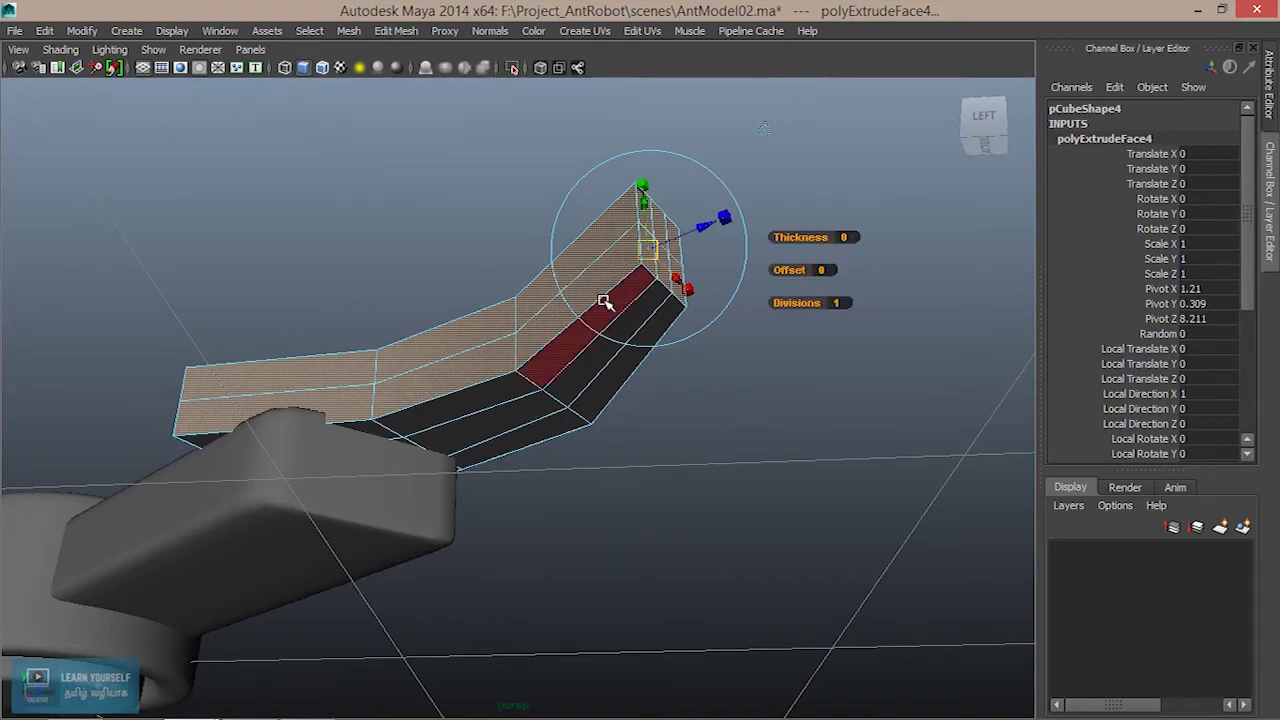
mouse_move(638, 258)
alt+mouse_down()
mouse_move(603, 236)
mouse_move(607, 293)
alt+mouse_up()
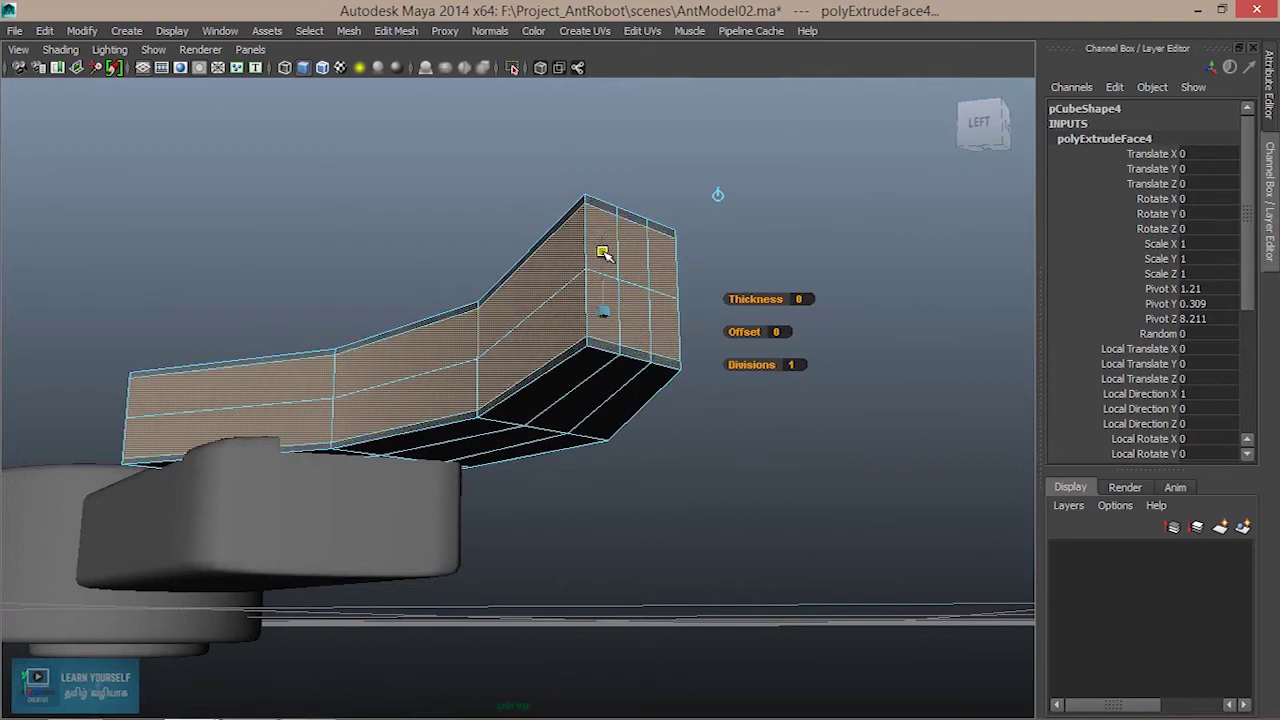
mouse_move(600, 363)
alt+mouse_down()
mouse_move(542, 439)
mouse_move(595, 415)
alt+mouse_up()
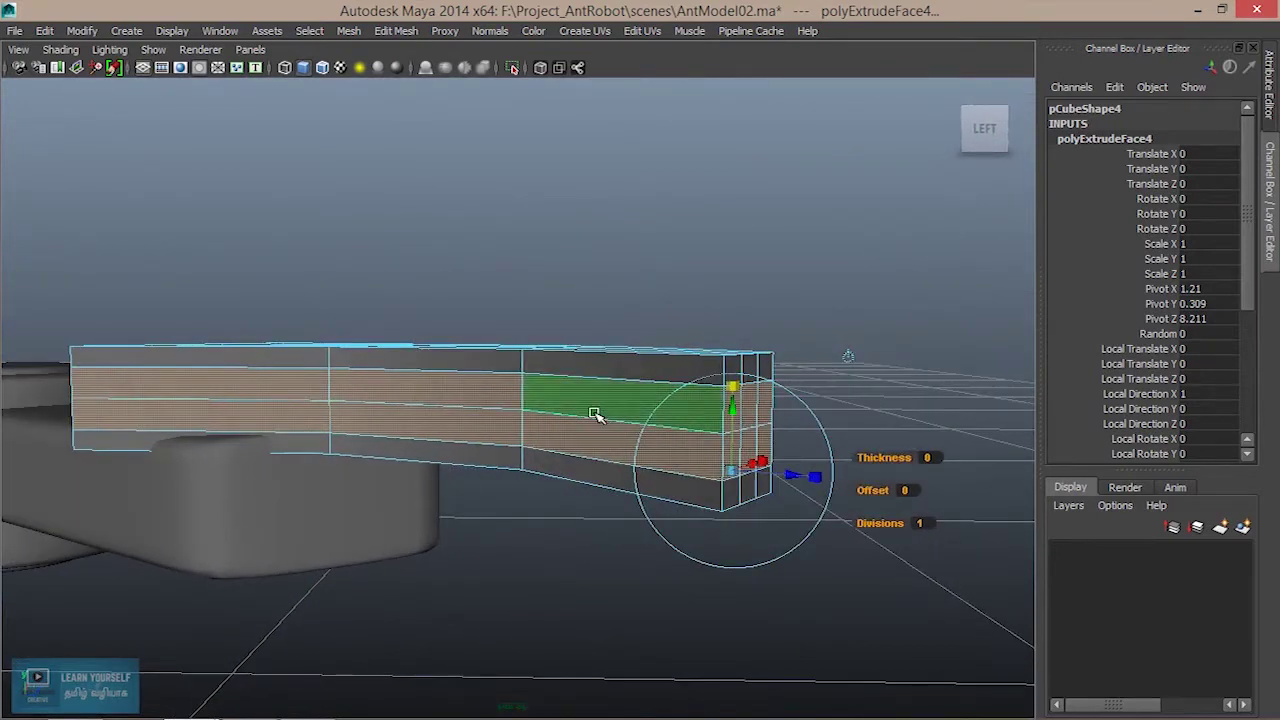
Extrude the lower side face again and slide it slightly inward (Local Translate Z -0.013).
click(659, 487)
key(ctrl+e)
drag(790, 462, 778, 467)
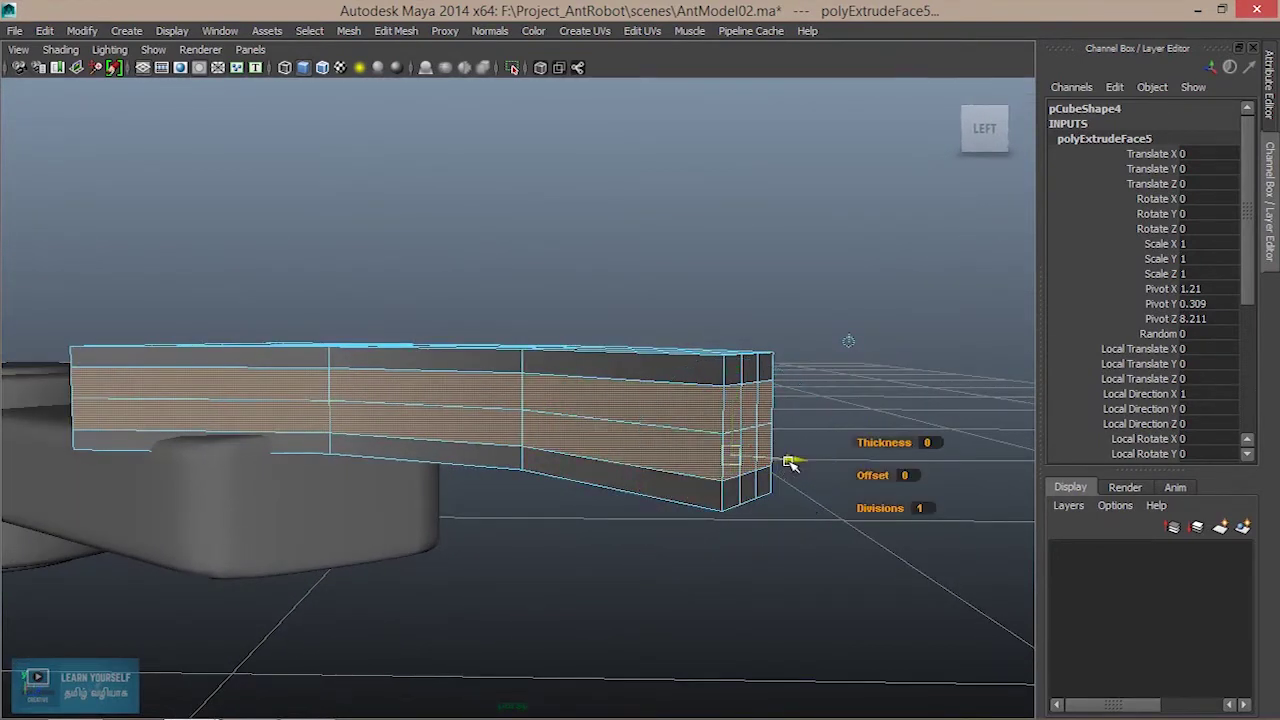
mouse_move(778, 467)
alt+mouse_down()
mouse_move(634, 477)
mouse_move(363, 466)
mouse_move(466, 466)
mouse_move(437, 449)
alt+mouse_up()
alt+right_drag(437, 449, 563, 466)
alt+middle_drag(563, 466, 443, 457)
mouse_move(443, 457)
alt+mouse_down()
mouse_move(398, 381)
mouse_move(429, 371)
mouse_move(409, 343)
mouse_move(334, 363)
mouse_move(375, 267)
mouse_move(457, 400)
mouse_move(651, 394)
mouse_move(360, 406)
mouse_move(437, 430)
mouse_move(386, 463)
mouse_move(461, 469)
alt+mouse_up()
right_drag(528, 275, 626, 249)
Check the claw smoothed, then select pCube4 again in its blocky cage view.
key(3)
click(670, 400)
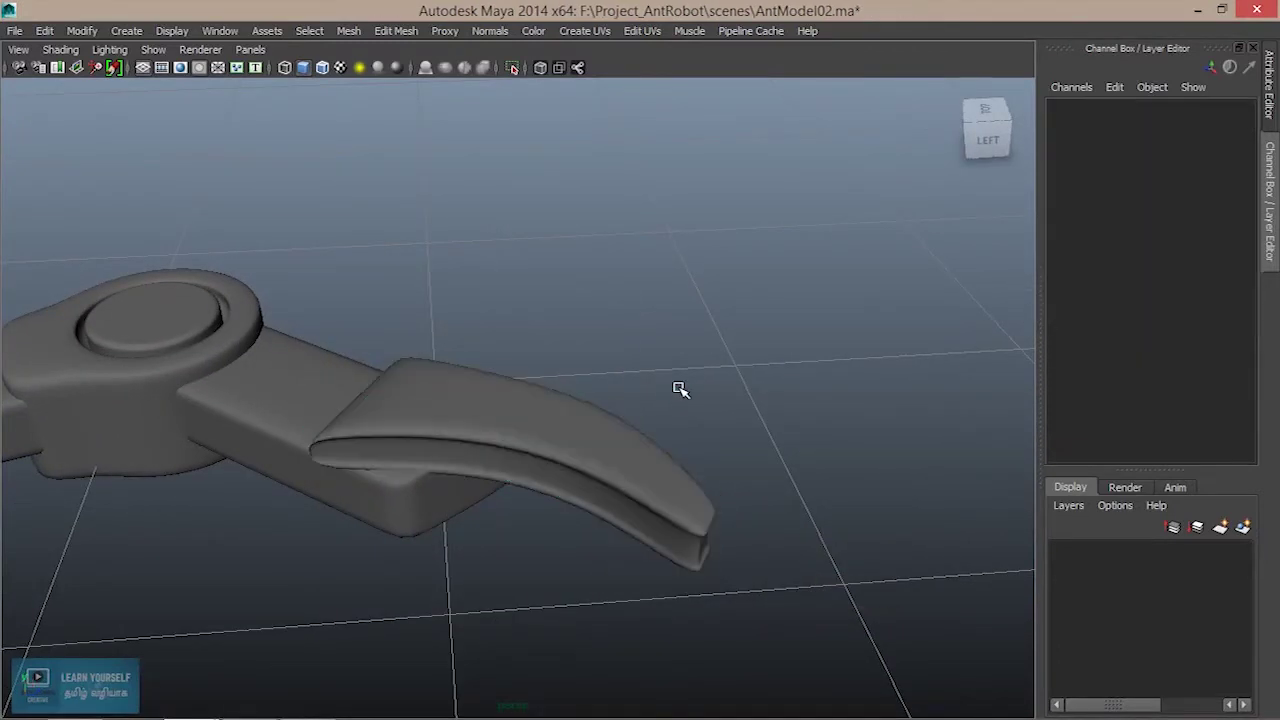
mouse_move(657, 420)
alt+mouse_down()
mouse_move(380, 408)
mouse_move(351, 380)
mouse_move(623, 331)
alt+mouse_up()
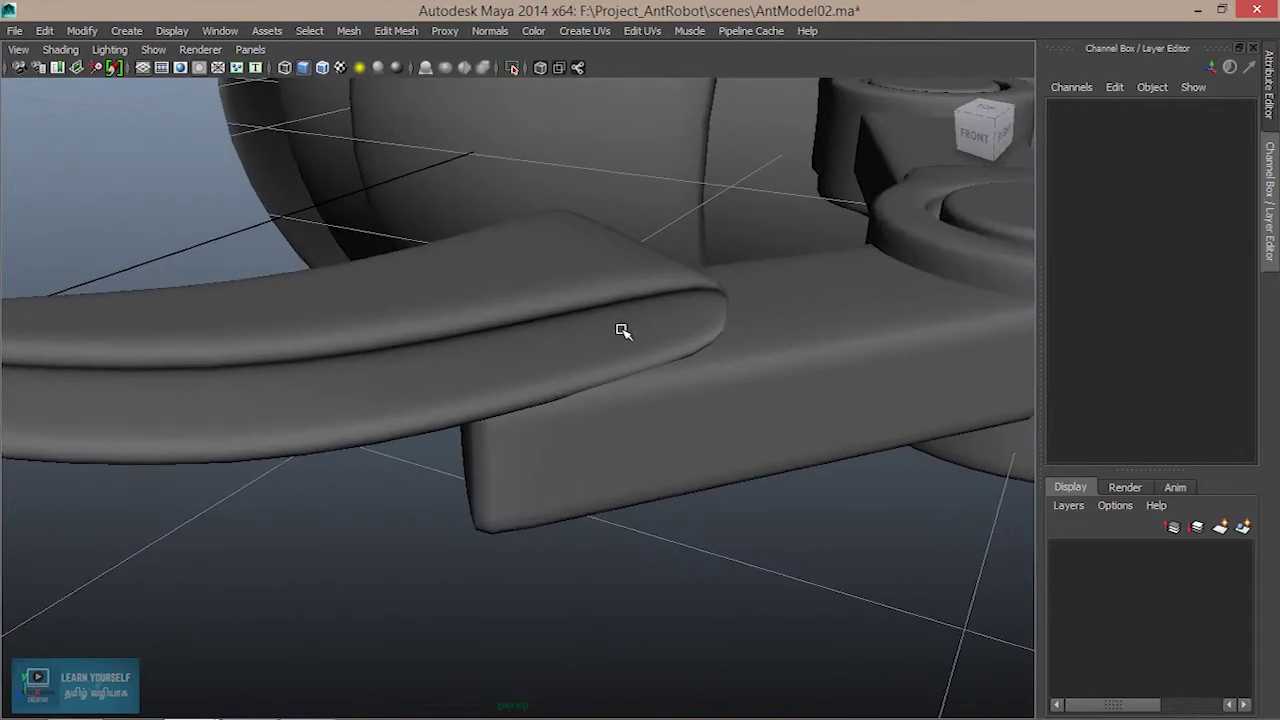
click(623, 331)
key(1)
scroll(644, 420, up, 3)
mouse_move(757, 371)
alt+mouse_down()
mouse_move(743, 334)
mouse_move(594, 386)
mouse_move(368, 433)
mouse_move(651, 463)
mouse_move(429, 431)
mouse_move(591, 437)
mouse_move(437, 314)
alt+mouse_up()
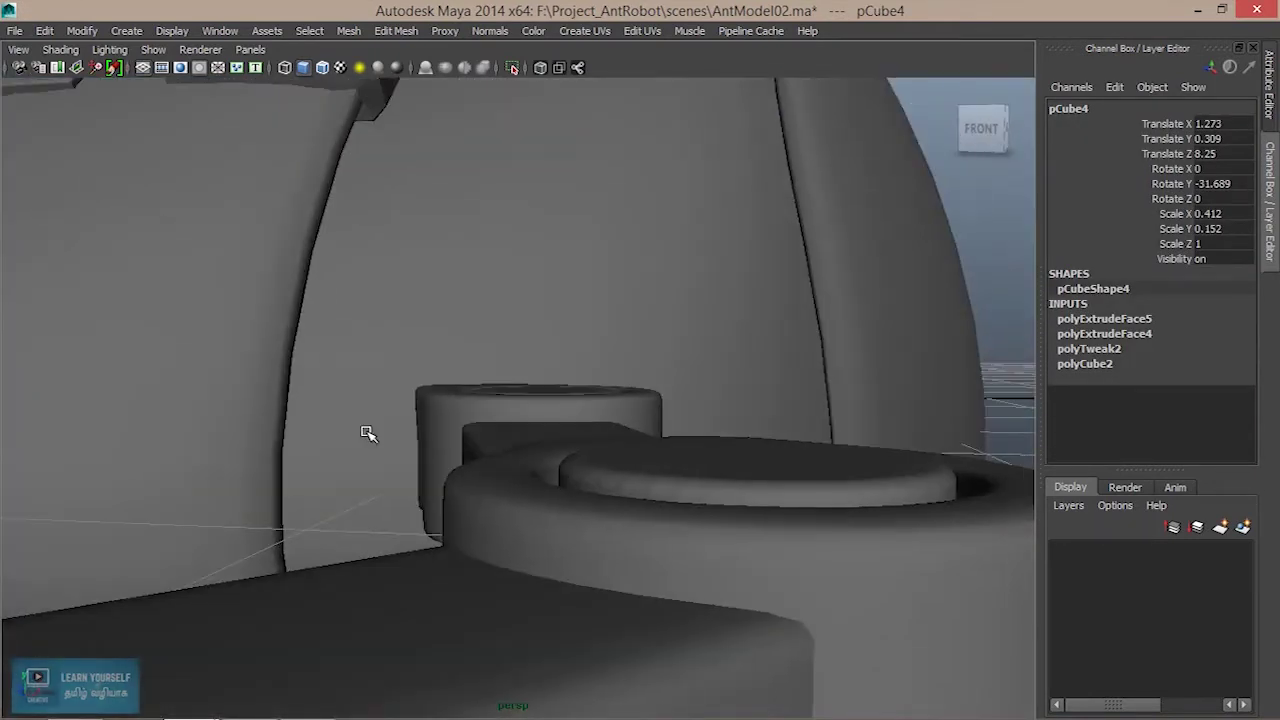
scroll(368, 433, down, 5)
scroll(651, 463, up, 3)
mouse_move(412, 273)
right_down()
mouse_move(412, 303)
mouse_move(390, 296)
right_up()
click(426, 294)
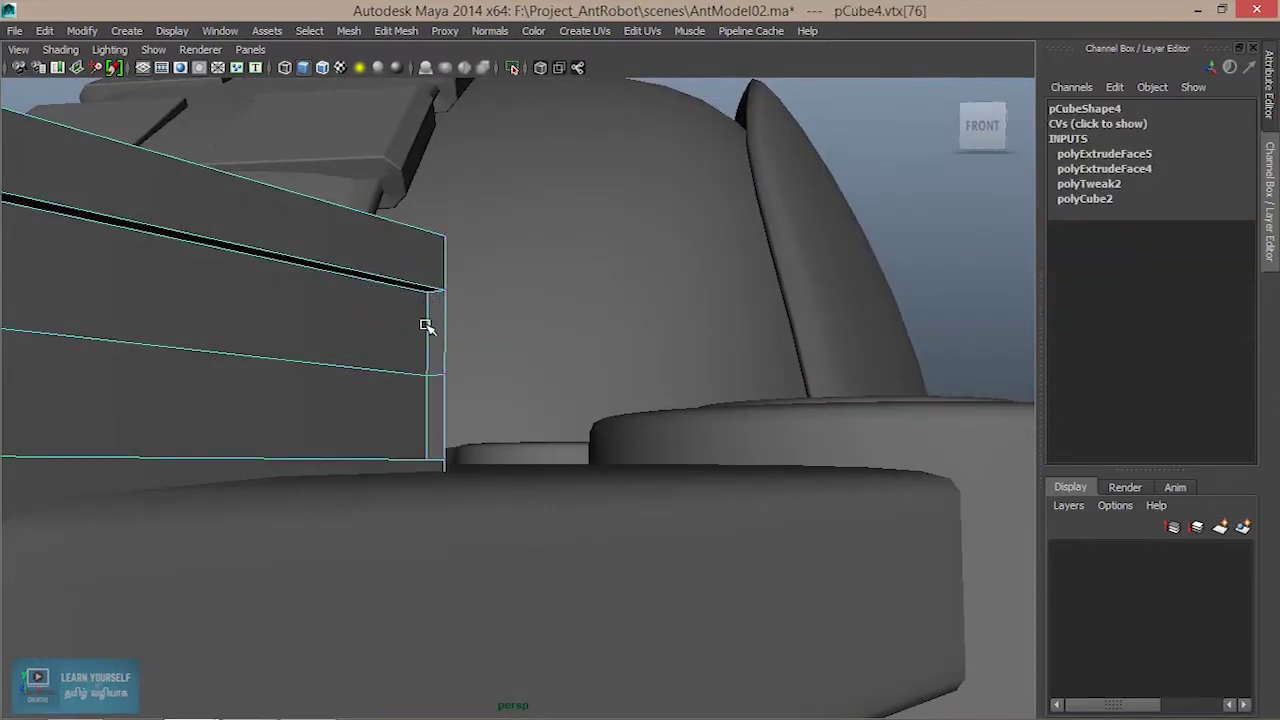
key(F8)
click(416, 327)
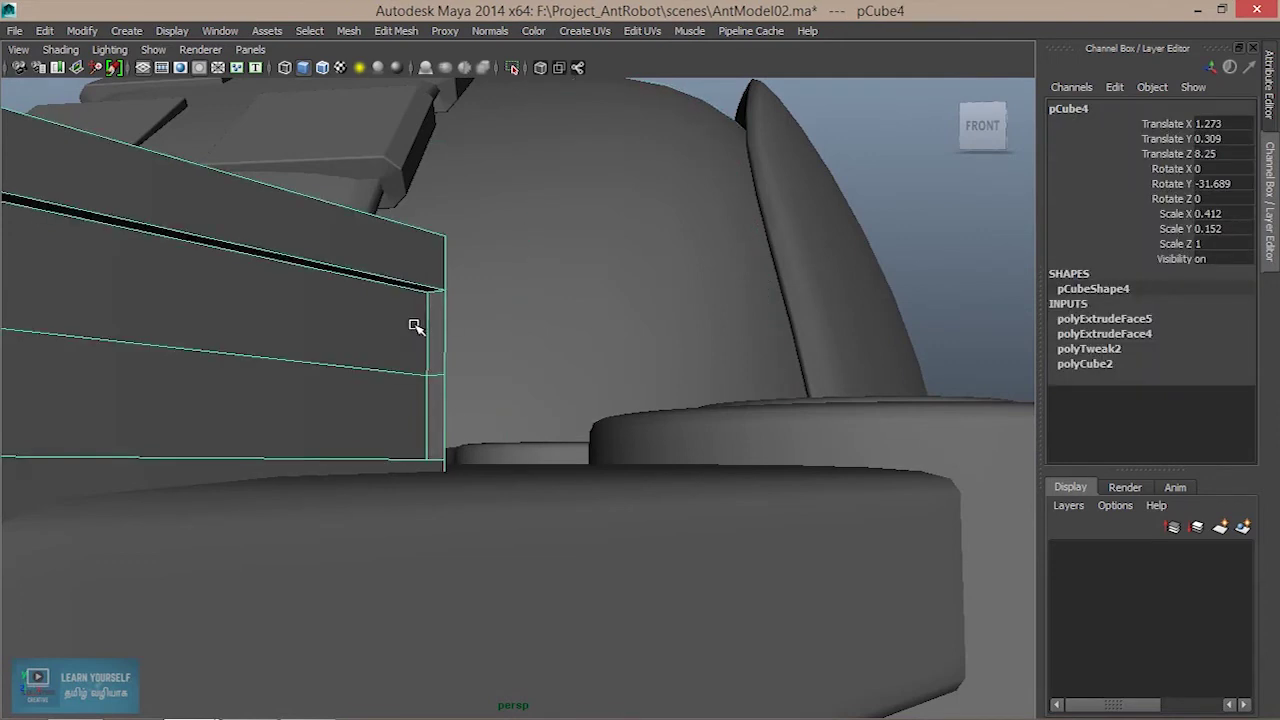
Select vertices on the claw's end edge, checking them in wireframe, shaded and smoothed views.
right_drag(420, 290, 385, 288)
click(425, 300)
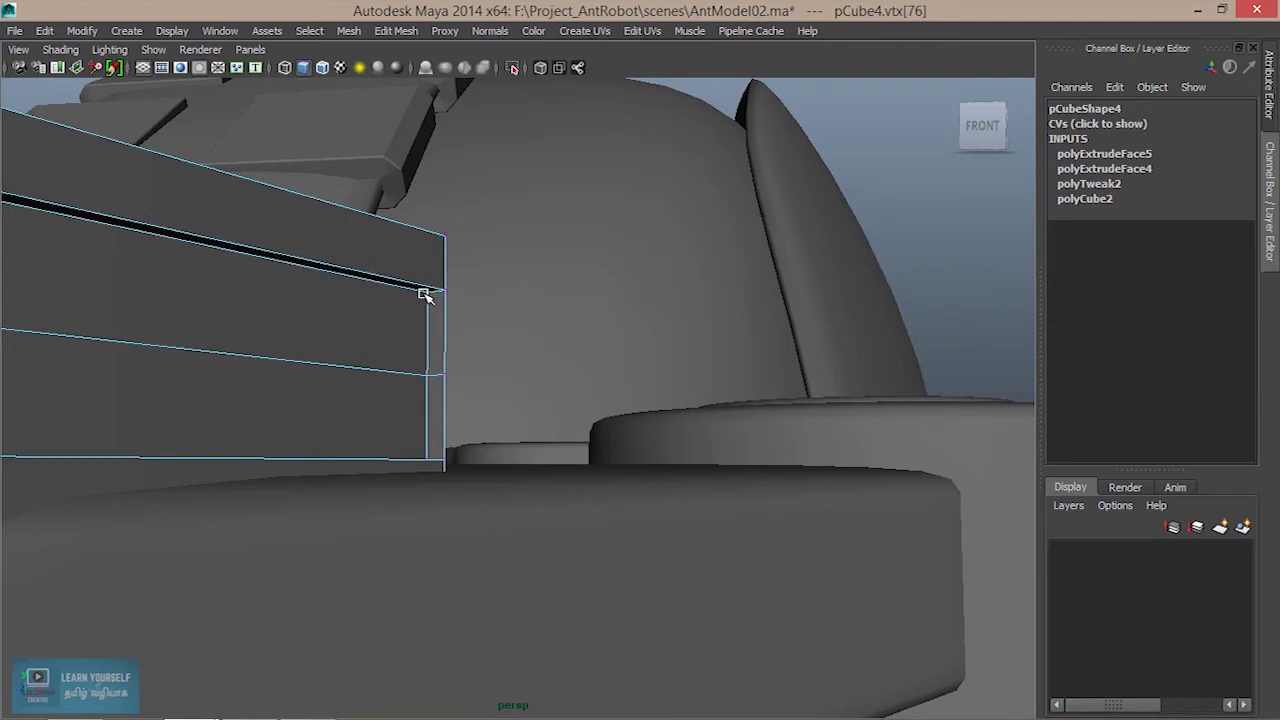
click(426, 377)
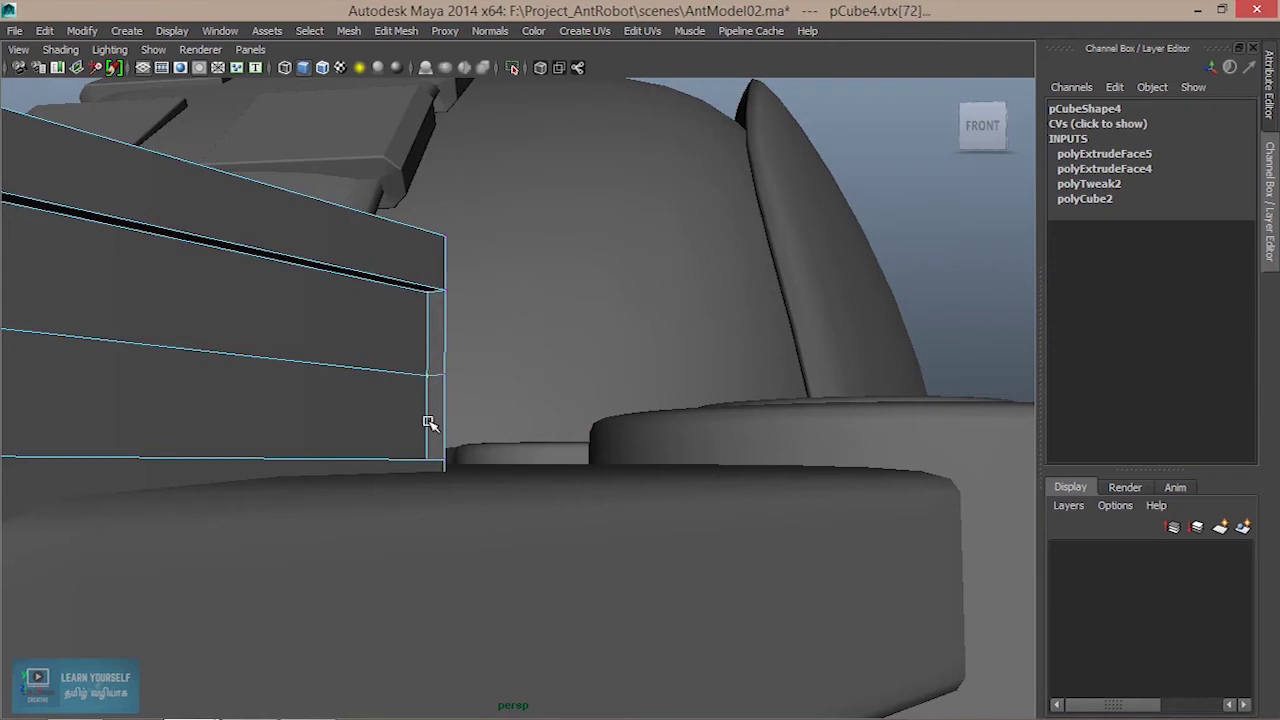
key(4)
mouse_move(437, 466)
alt+mouse_down()
mouse_move(438, 483)
mouse_move(526, 491)
mouse_move(512, 488)
alt+mouse_up()
mouse_move(558, 568)
alt+mouse_down()
mouse_move(560, 603)
mouse_move(378, 458)
mouse_move(282, 438)
alt+mouse_up()
key(5)
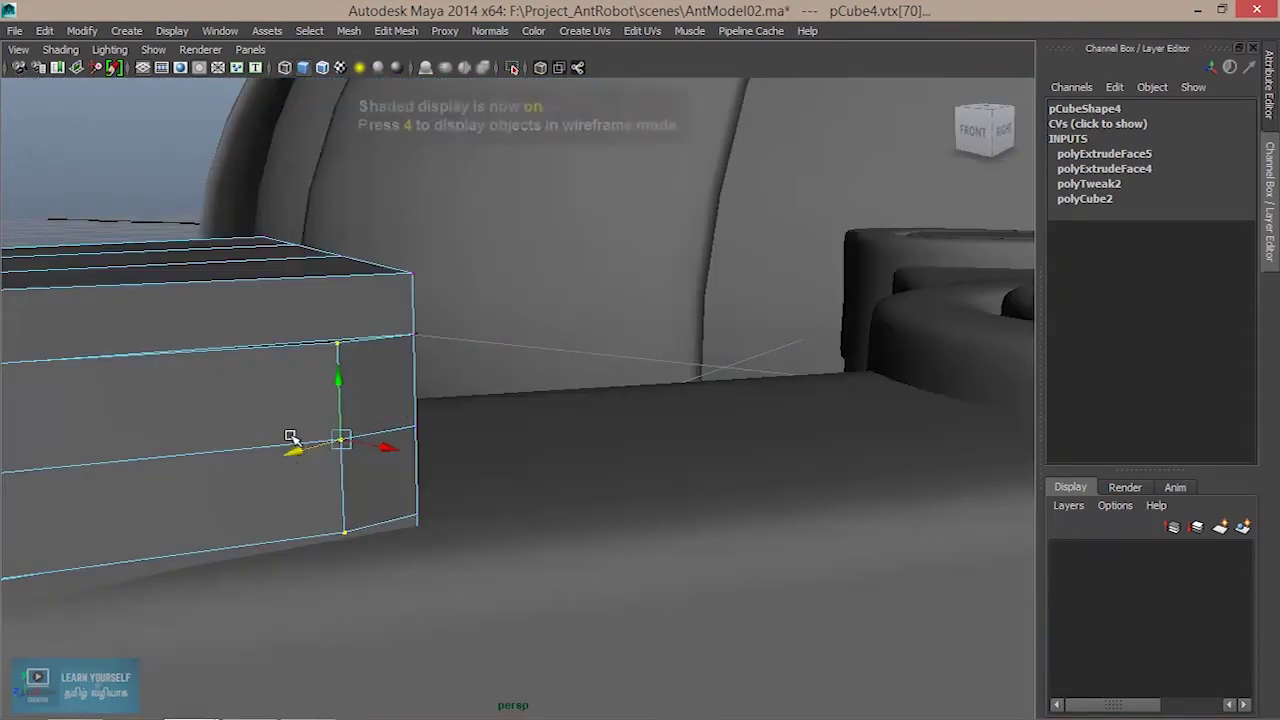
mouse_move(334, 486)
alt+mouse_down()
mouse_move(427, 483)
mouse_move(456, 519)
mouse_move(563, 491)
mouse_move(586, 423)
mouse_move(550, 408)
alt+mouse_up()
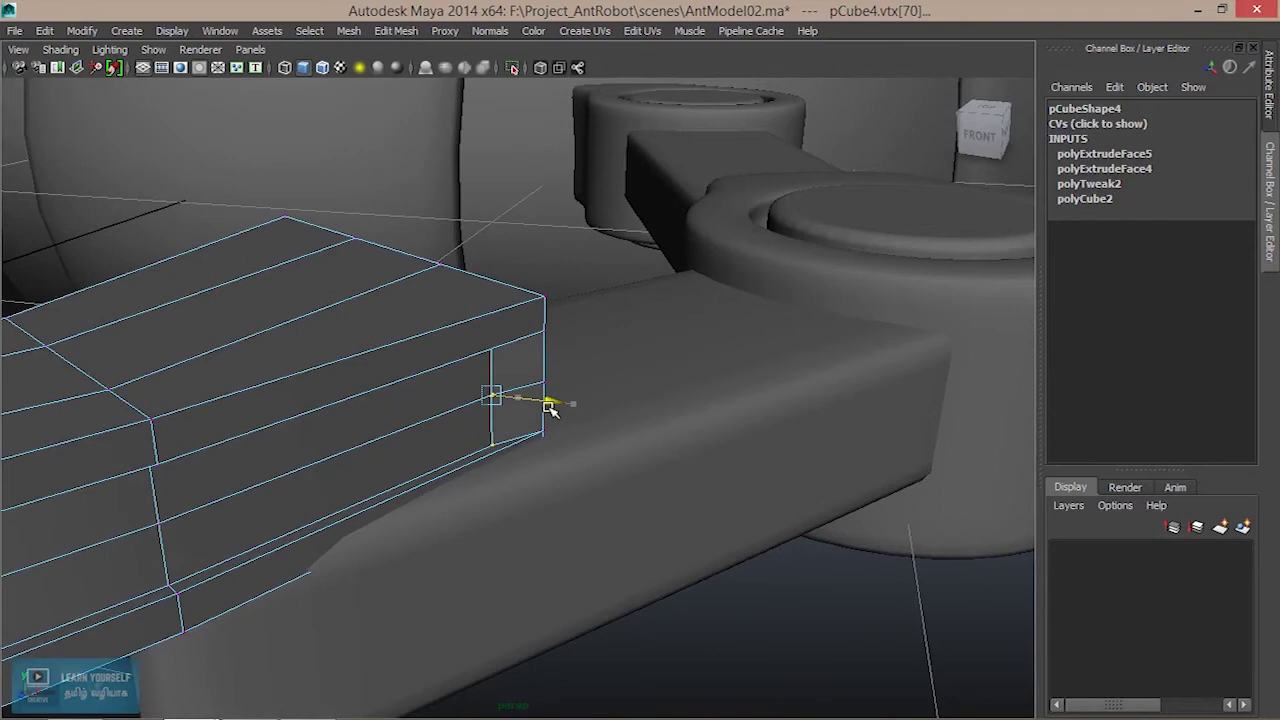
scroll(534, 428, down, 5)
mouse_move(420, 478)
alt+mouse_down()
mouse_move(451, 471)
mouse_move(423, 463)
alt+mouse_up()
key(4)
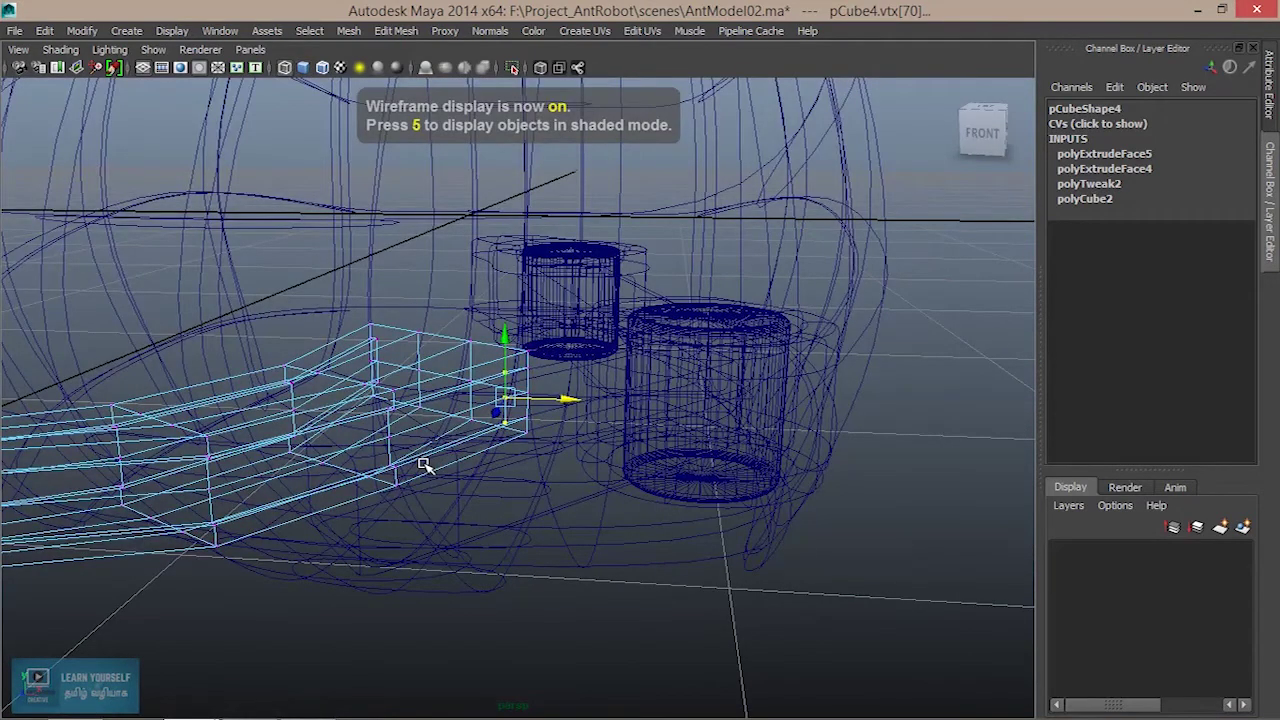
key(5)
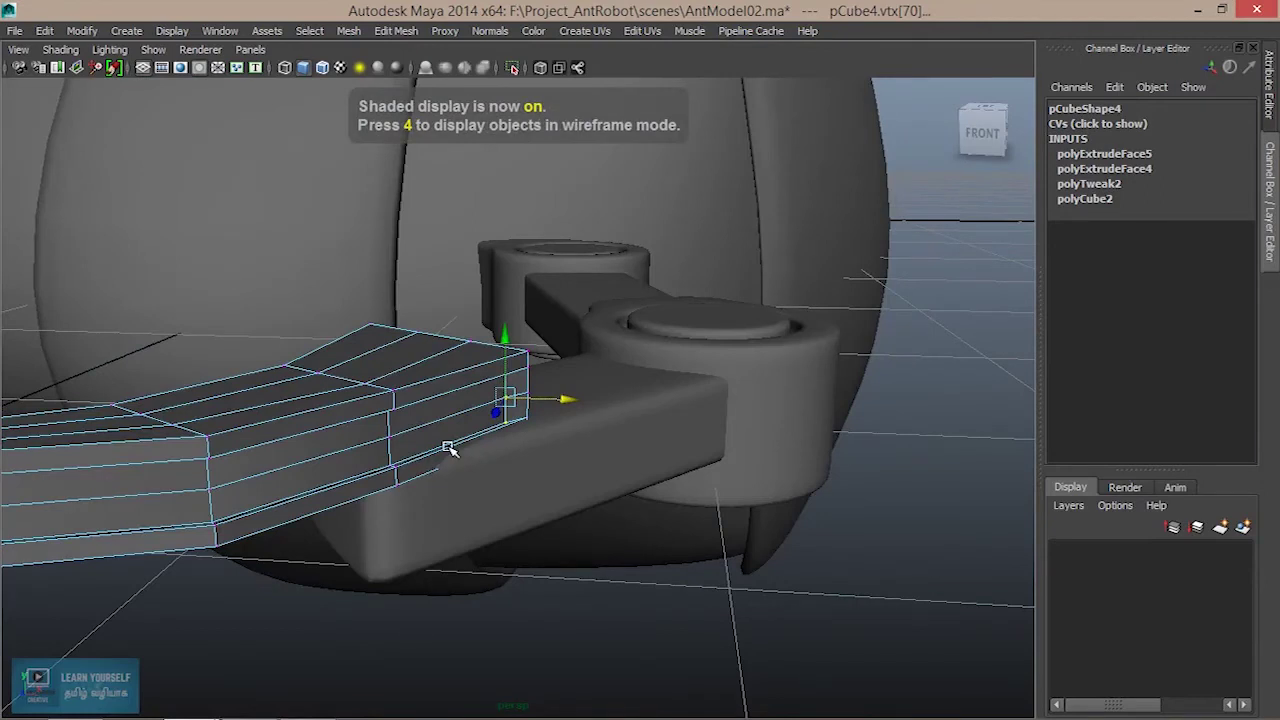
key(3)
Marquee-select the claw's inner-end vertices and move them along X to align with the arm block.
mouse_move(448, 450)
alt+mouse_down()
mouse_move(206, 434)
mouse_move(277, 457)
mouse_move(680, 459)
mouse_move(549, 457)
mouse_move(666, 509)
mouse_move(591, 466)
alt+mouse_up()
key(1)
alt+drag(476, 412, 383, 411)
alt+middle_drag(383, 411, 534, 406)
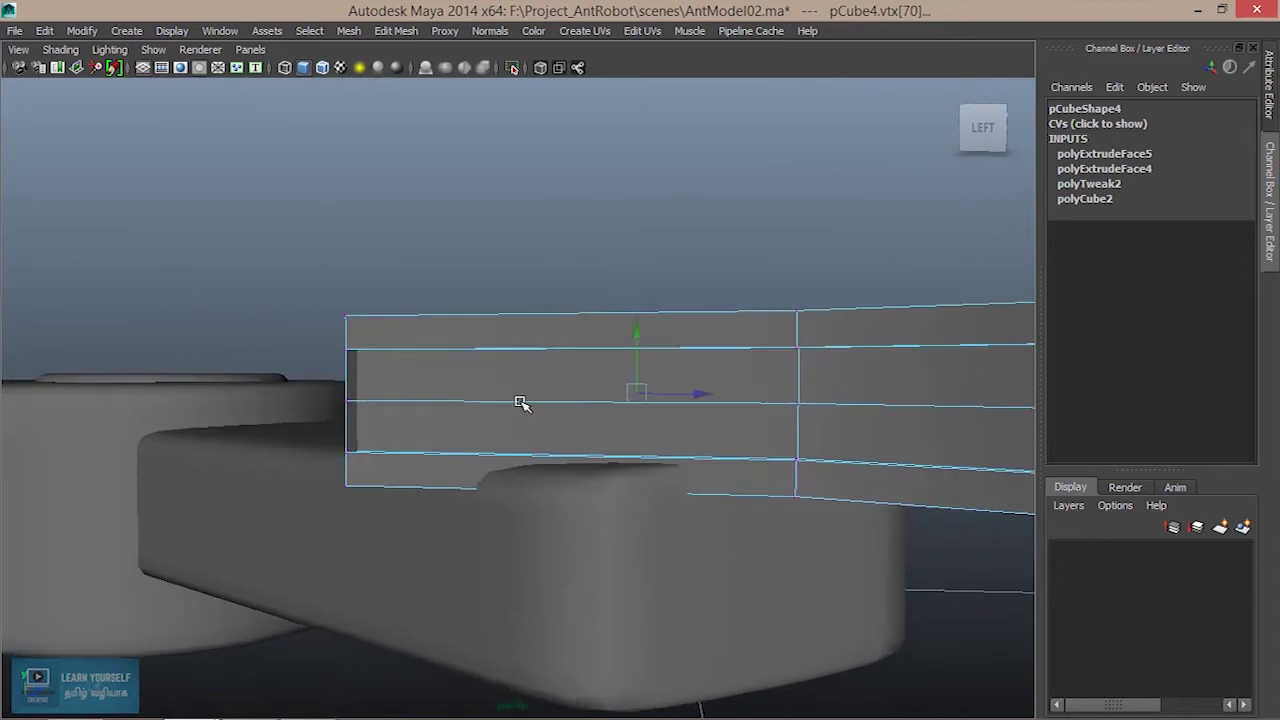
alt+right_drag(534, 406, 560, 423)
alt+drag(560, 423, 466, 420)
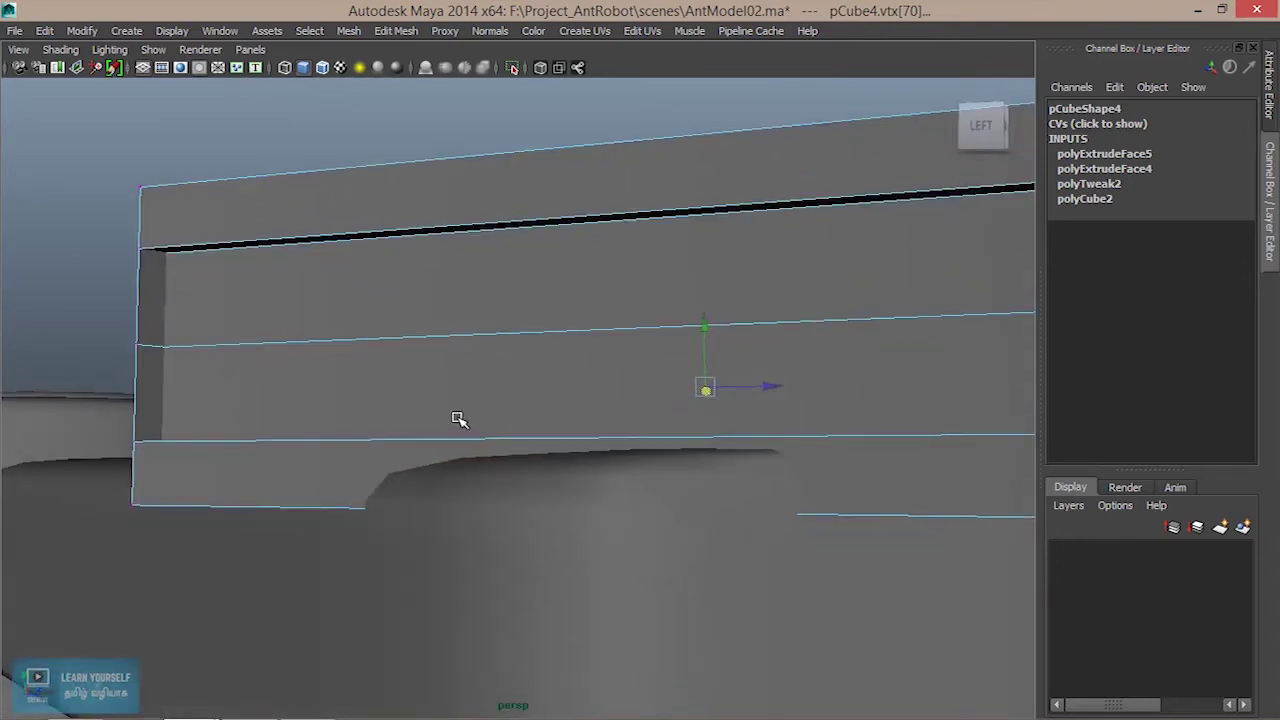
key(4)
mouse_move(167, 433)
mouse_down()
mouse_move(183, 463)
mouse_move(206, 429)
mouse_move(388, 490)
mouse_move(280, 493)
mouse_up()
key(5)
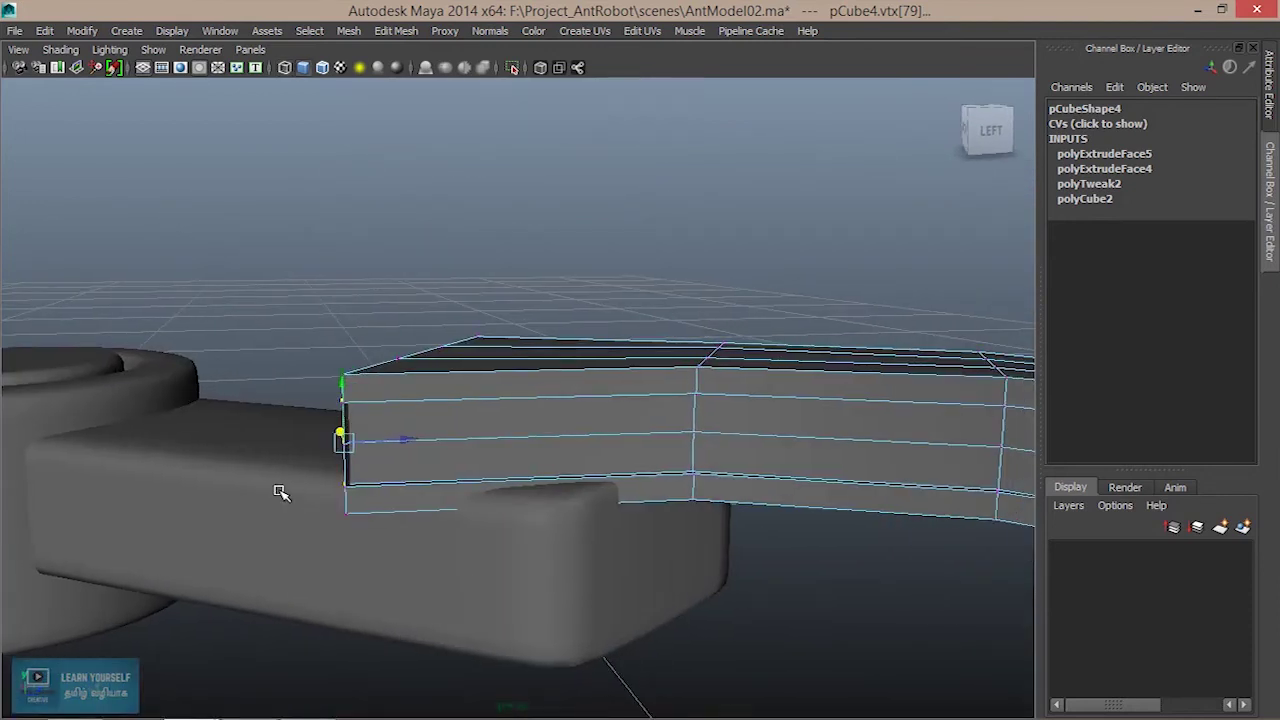
mouse_move(410, 443)
mouse_down()
mouse_move(450, 448)
mouse_move(486, 403)
mouse_move(497, 451)
mouse_move(595, 496)
mouse_move(329, 491)
mouse_move(397, 423)
mouse_move(597, 417)
mouse_move(436, 331)
mouse_up()
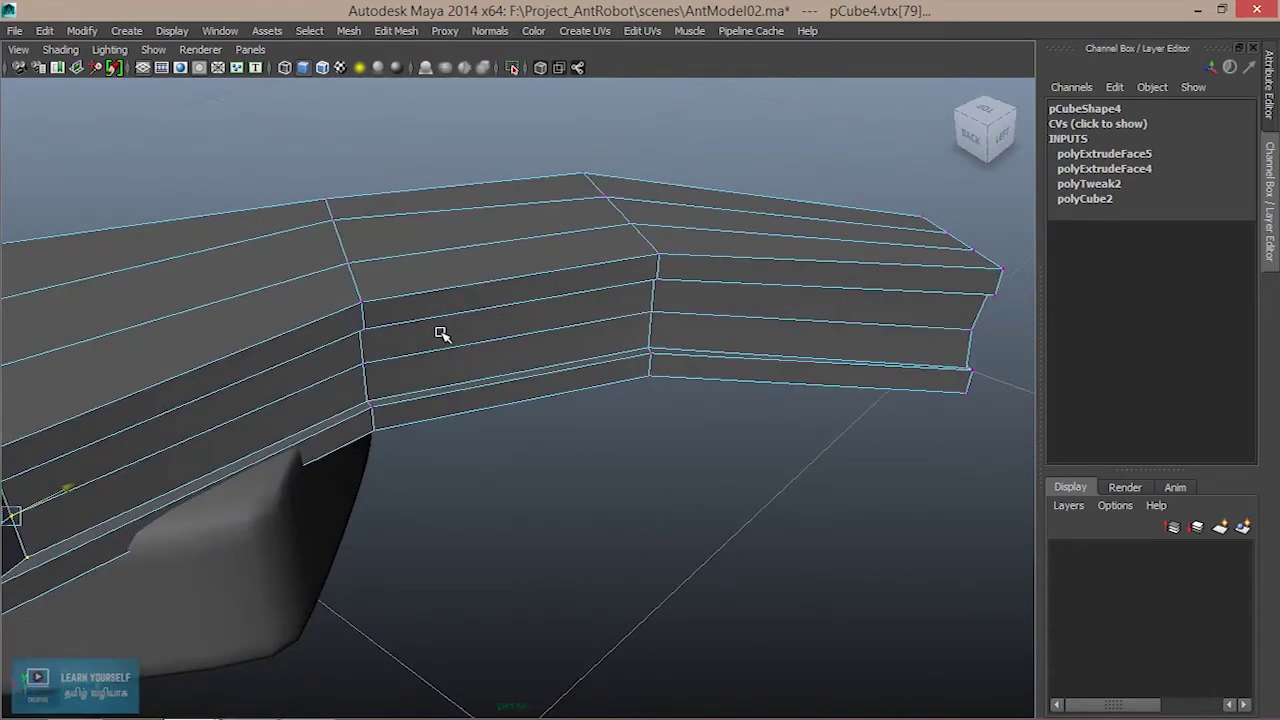
Switch the claw back to object mode, preview it smooth shaded, and select pCube4.
click(441, 333)
key(4)
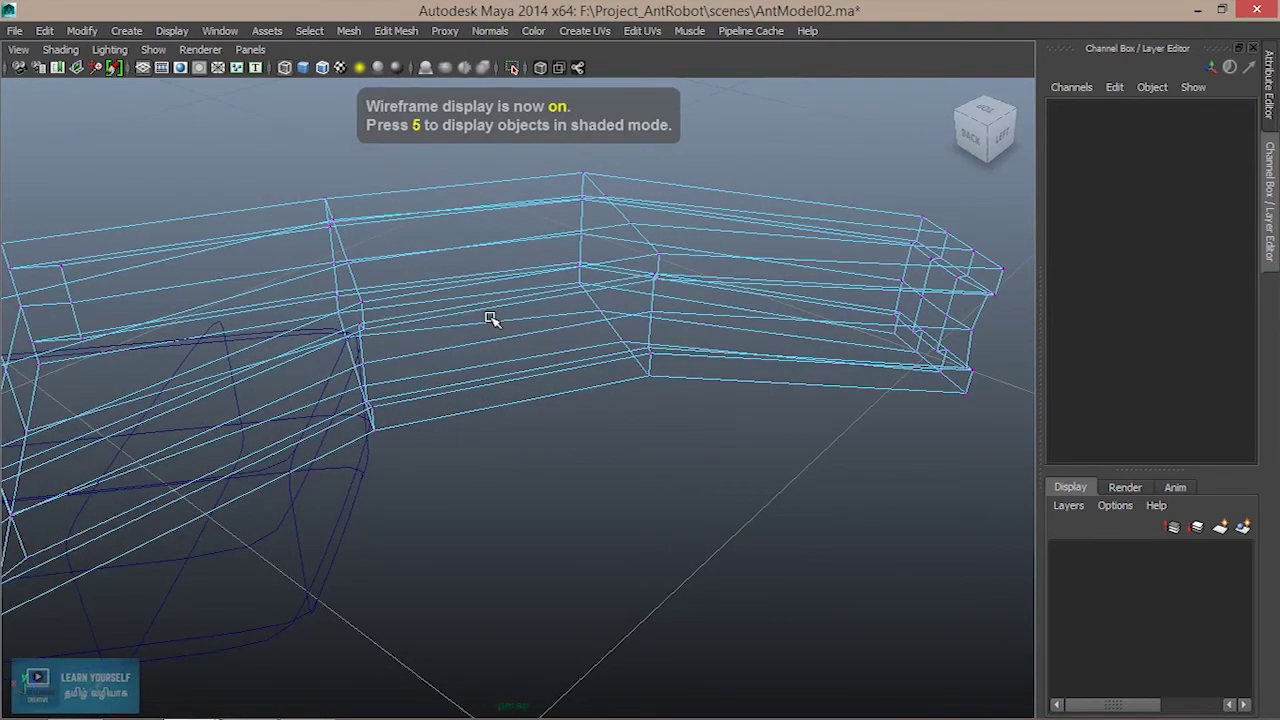
right_click(492, 290)
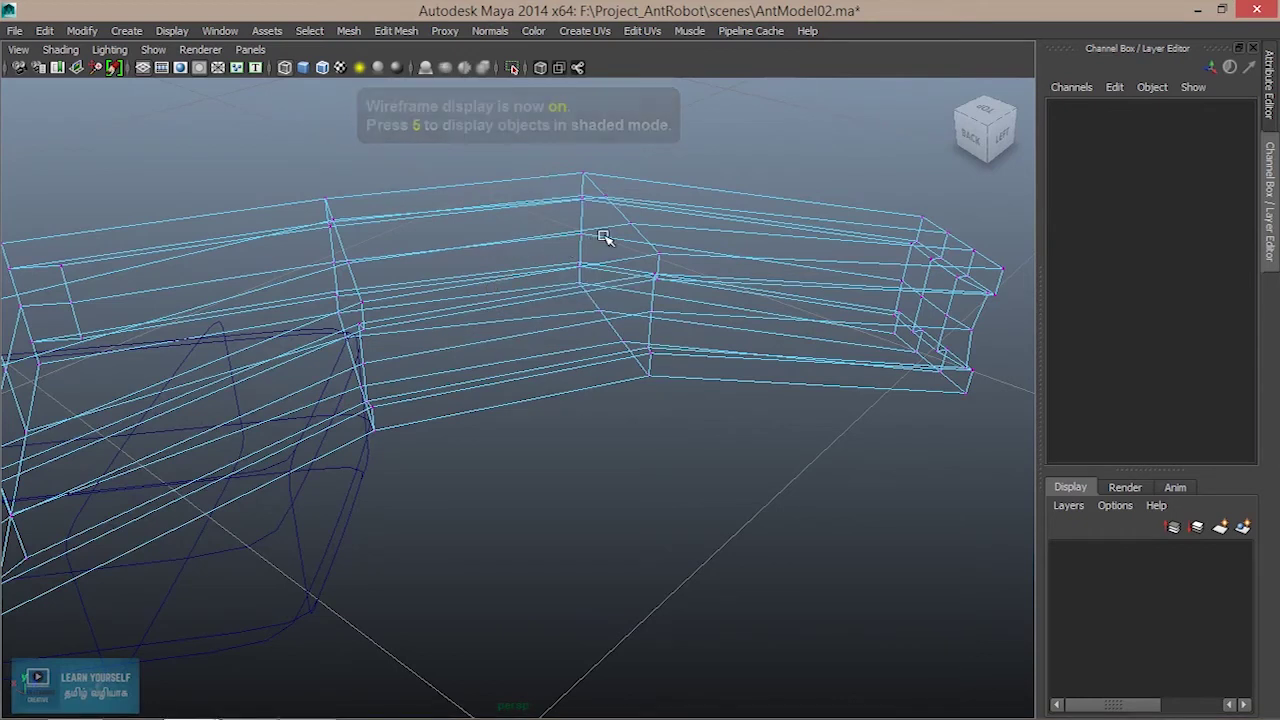
right_drag(624, 224, 706, 200)
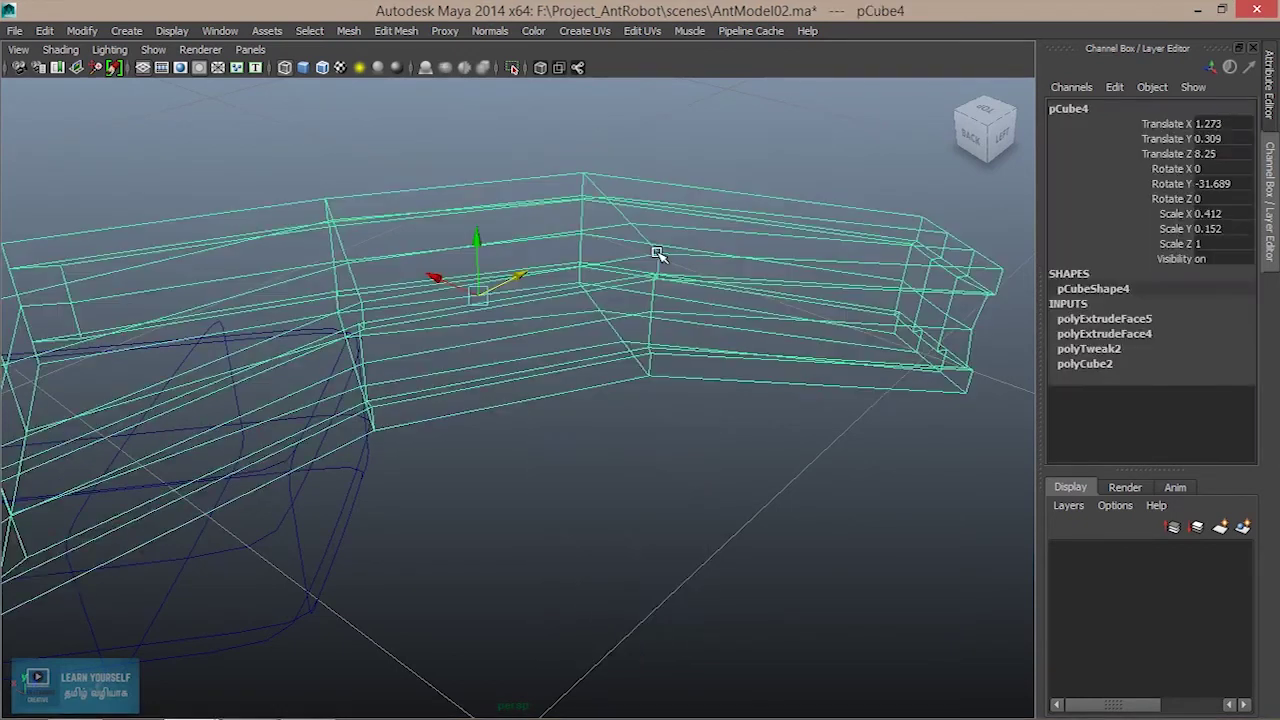
key(5)
key(3)
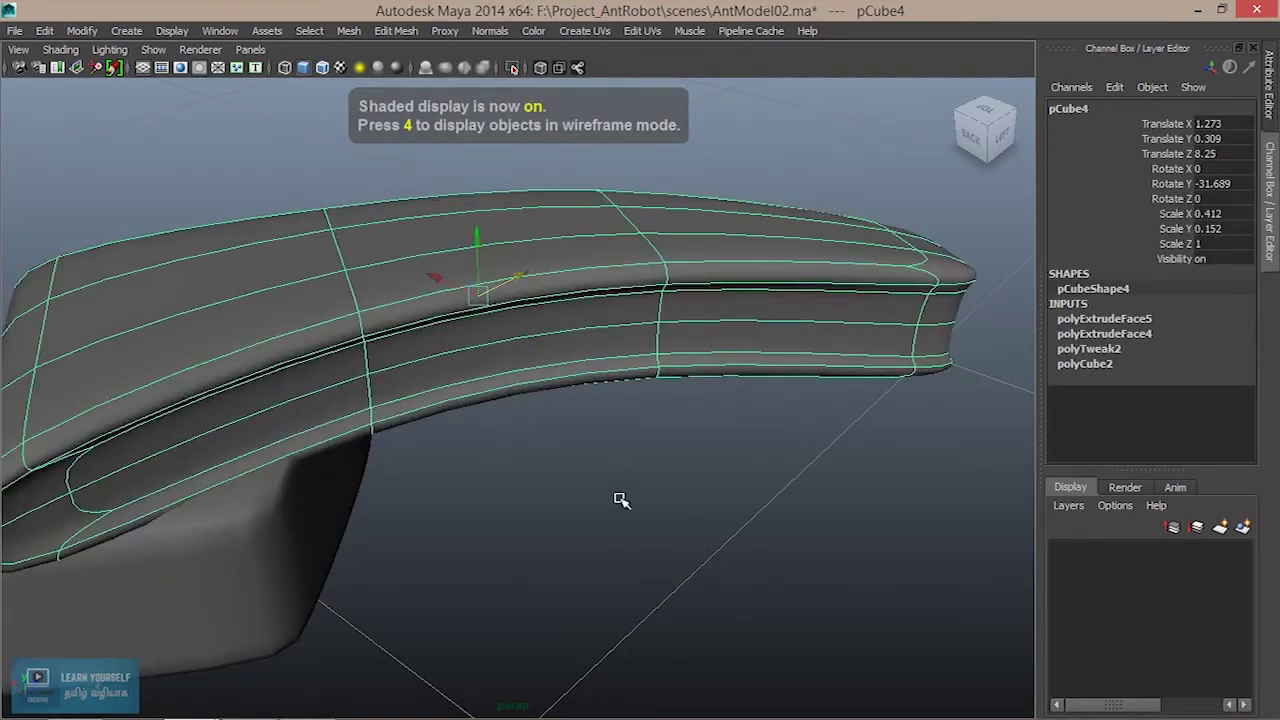
click(620, 510)
scroll(620, 510, down, 3)
mouse_move(618, 508)
alt+mouse_down()
mouse_move(849, 494)
mouse_move(825, 476)
mouse_move(820, 508)
mouse_move(648, 449)
alt+mouse_up()
click(670, 466)
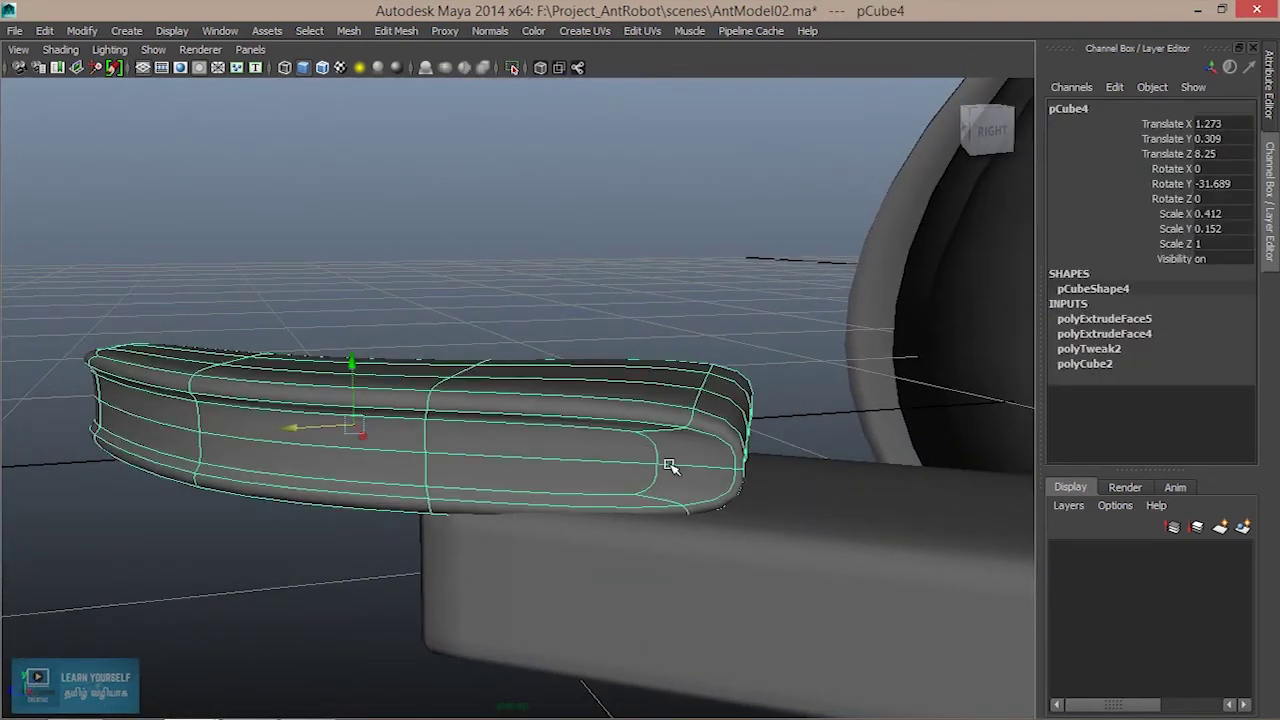
Insert an edge loop near the claw's right end, then switch back to object mode.
click(396, 31)
click(512, 213)
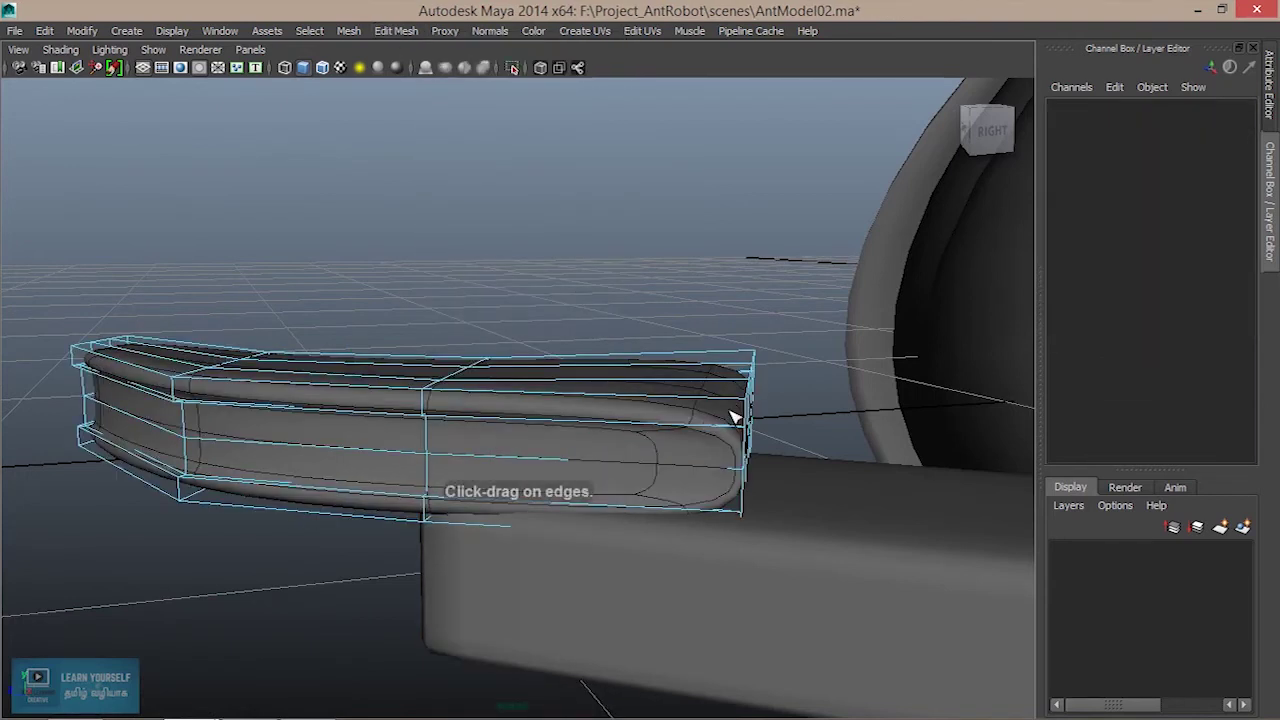
drag(731, 406, 731, 418)
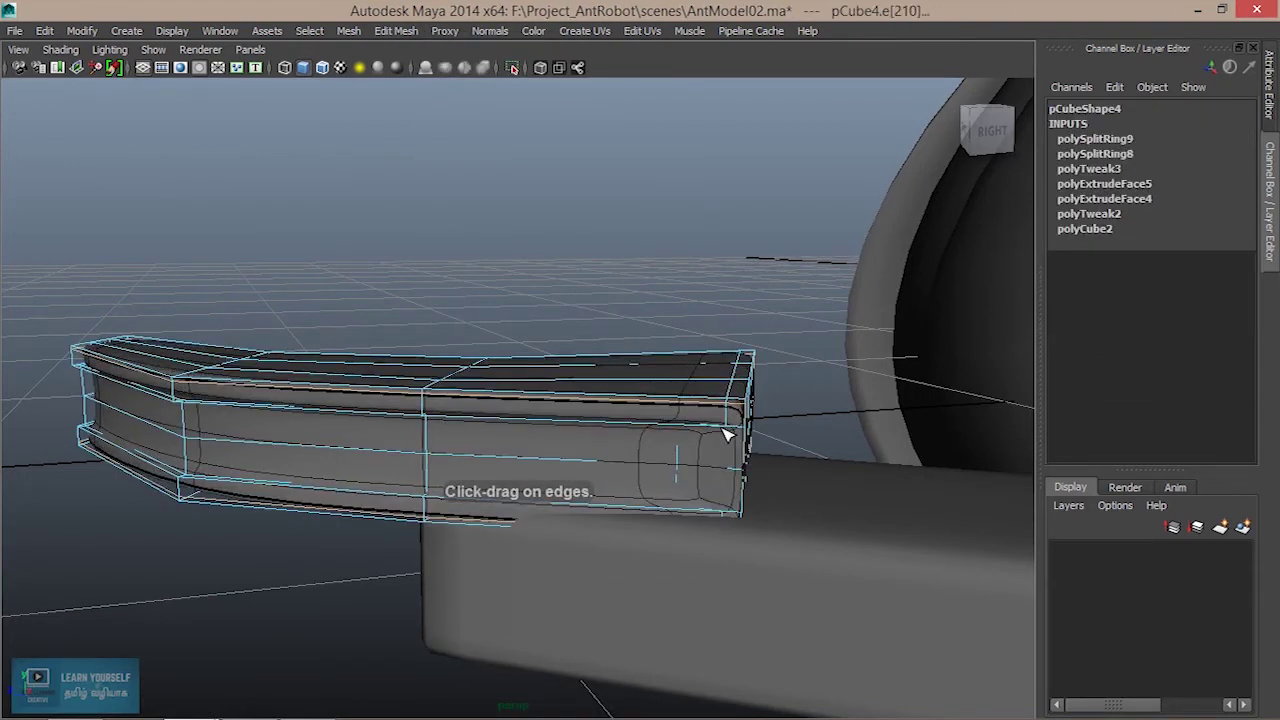
mouse_move(690, 502)
alt+mouse_down()
mouse_move(560, 477)
mouse_move(700, 491)
mouse_move(590, 476)
mouse_move(560, 449)
mouse_move(564, 471)
mouse_move(480, 503)
mouse_move(440, 486)
mouse_move(480, 526)
mouse_move(523, 523)
mouse_move(510, 528)
alt+mouse_up()
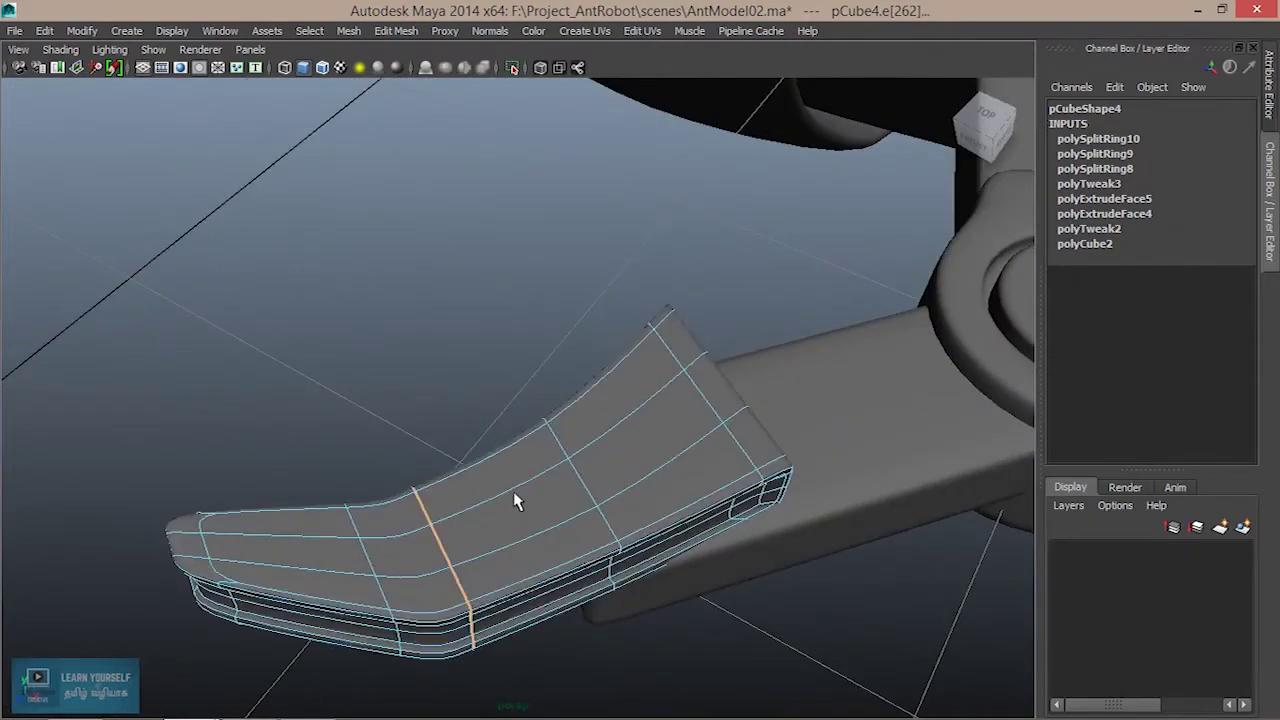
right_drag(527, 272, 625, 250)
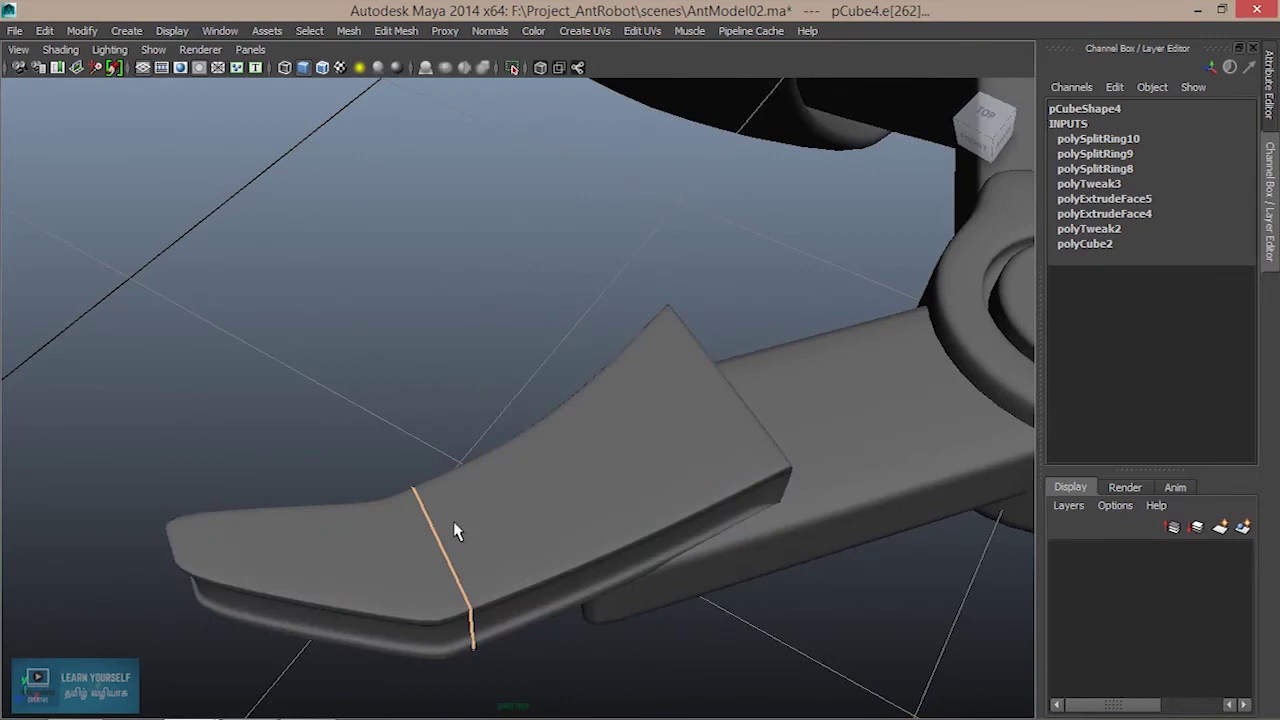
click(425, 568)
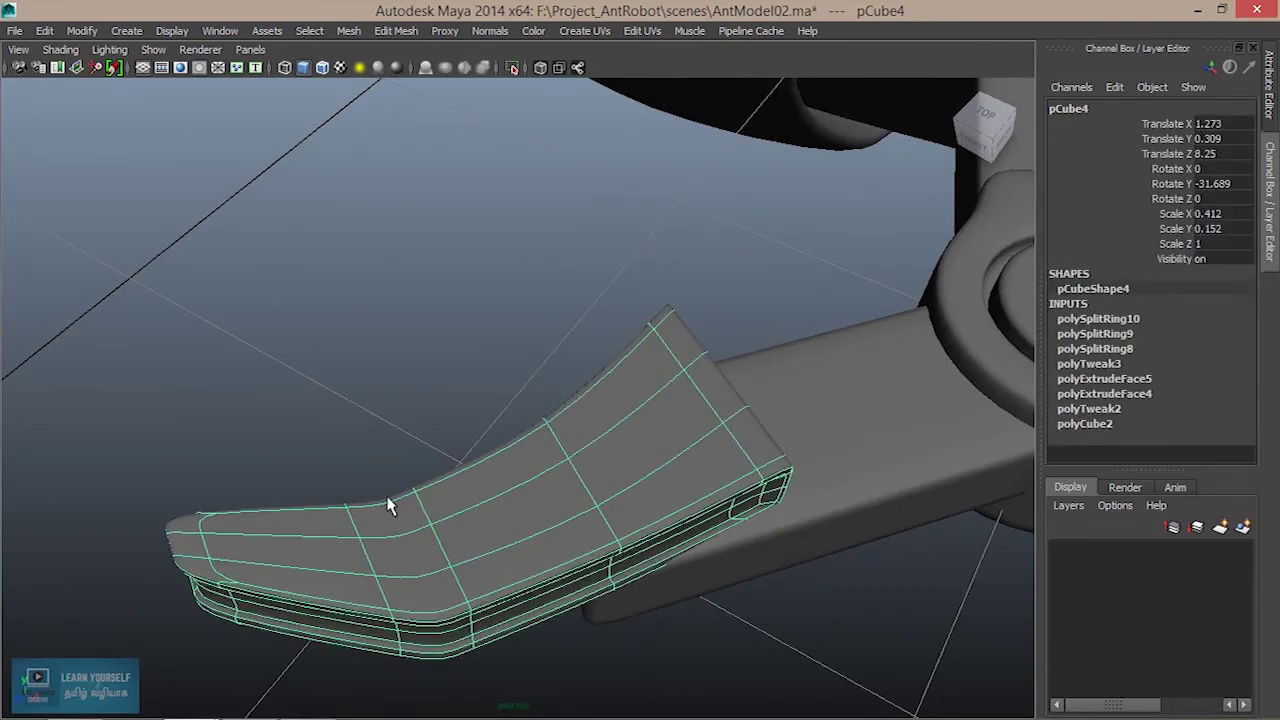
mouse_move(352, 530)
alt+mouse_down()
mouse_move(380, 503)
mouse_move(534, 451)
mouse_move(607, 536)
alt+mouse_up()
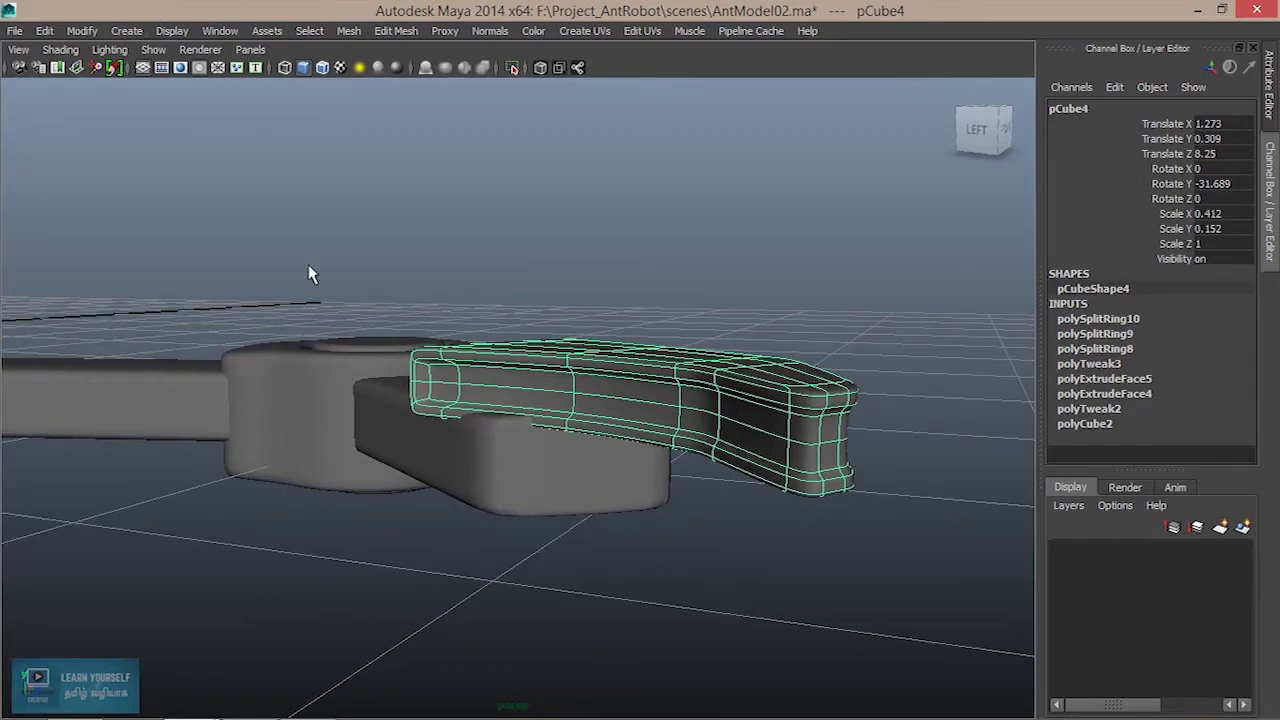
mouse_move(519, 440)
alt+mouse_down()
mouse_move(631, 517)
mouse_move(646, 451)
mouse_move(629, 466)
mouse_move(743, 497)
mouse_move(714, 523)
mouse_move(737, 480)
mouse_move(488, 485)
alt+mouse_up()
mouse_move(409, 524)
alt+mouse_down()
mouse_move(357, 491)
mouse_move(357, 537)
mouse_move(454, 563)
mouse_move(349, 486)
mouse_move(363, 511)
alt+mouse_up()
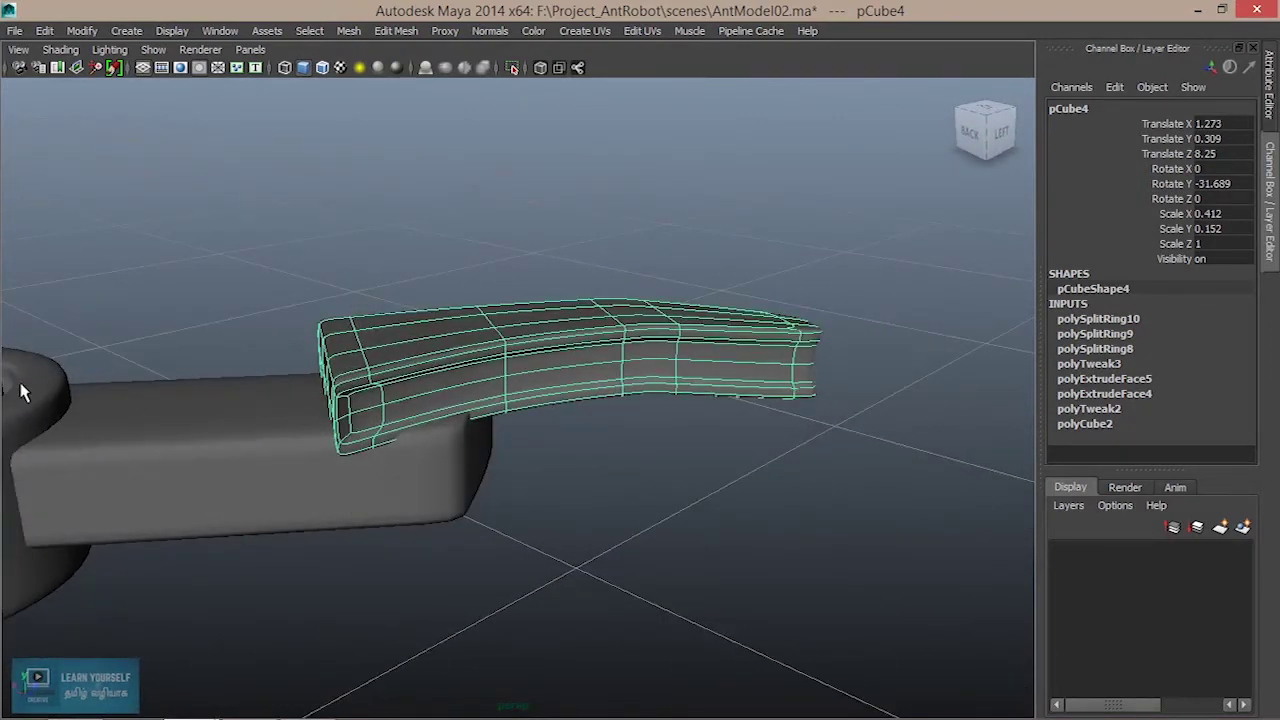
mouse_move(236, 474)
alt+mouse_down()
mouse_move(369, 520)
mouse_move(266, 486)
alt+mouse_up()
click(255, 476)
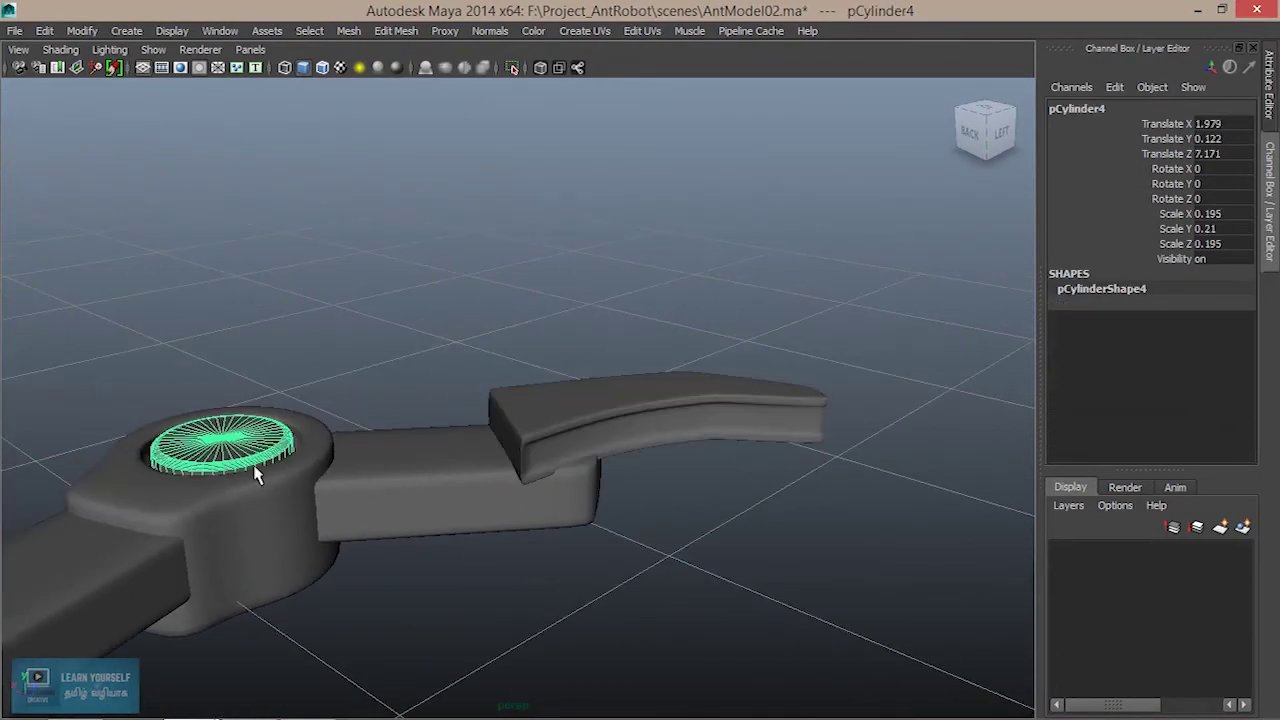
Duplicate the hub pin cylinder and place the copy on the claw base in Top view.
key(ctrl+d)
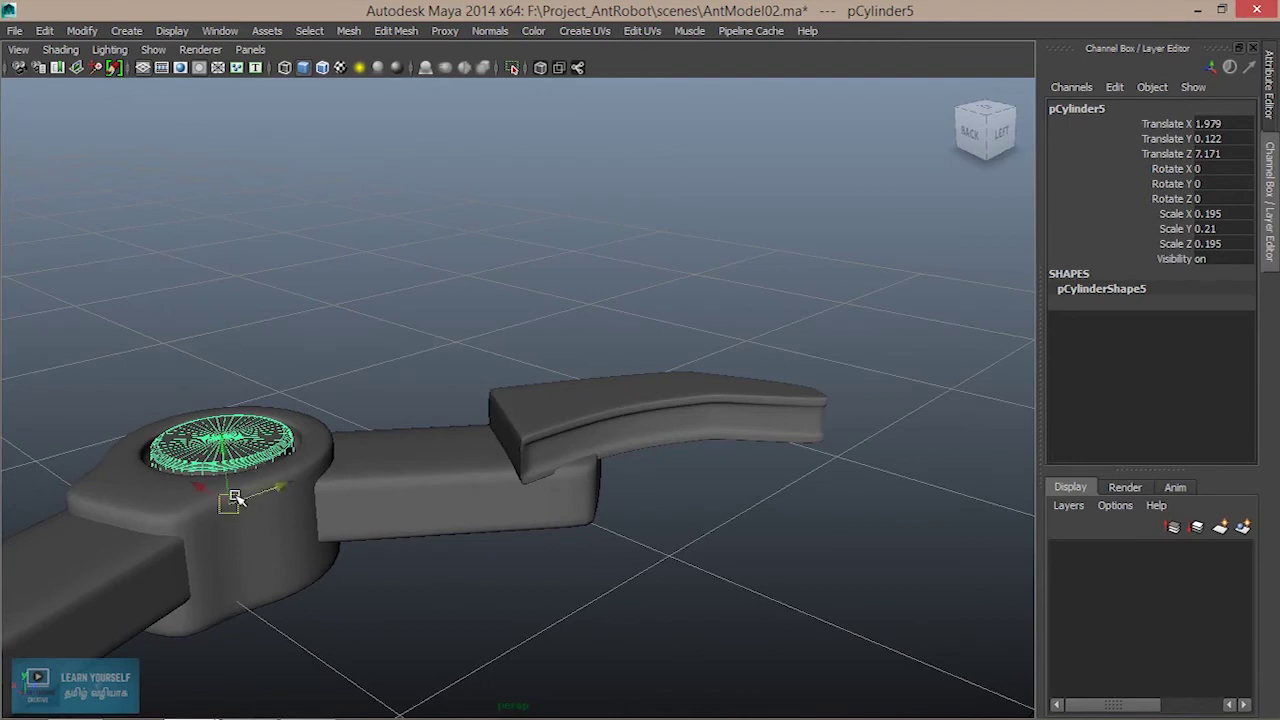
key(space)
key(space)
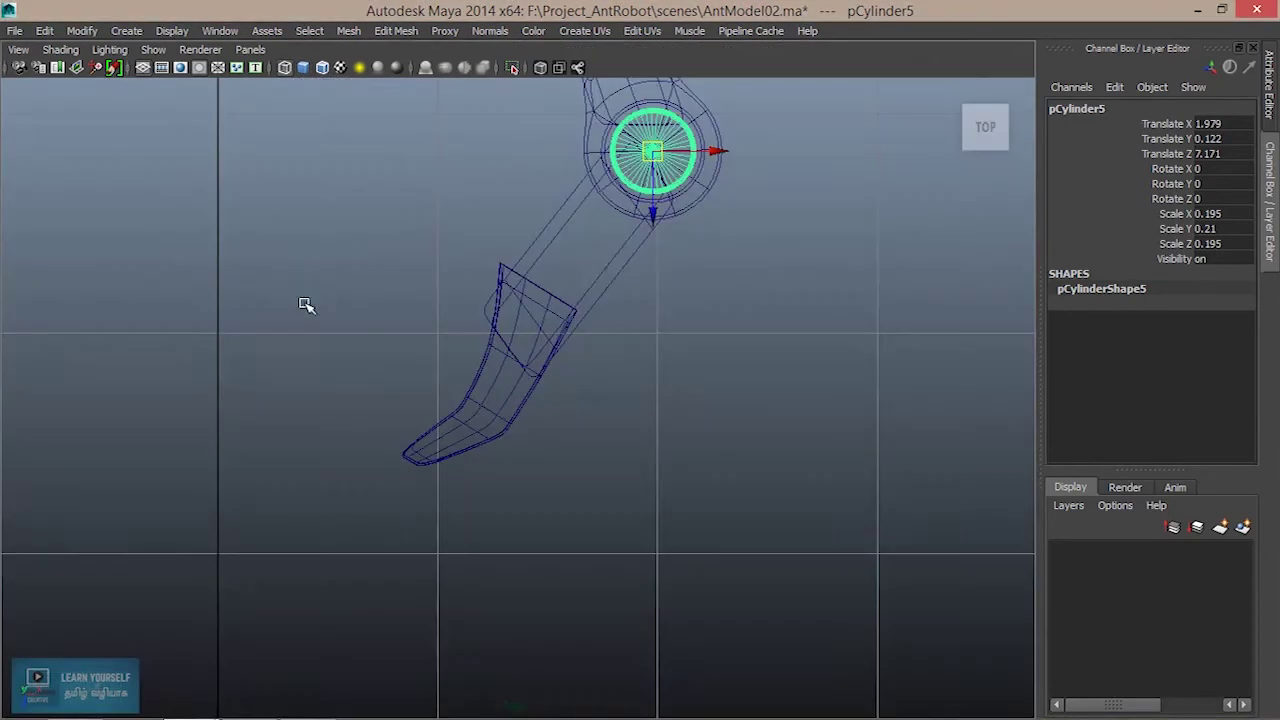
mouse_move(651, 155)
mouse_down()
mouse_move(566, 322)
mouse_move(510, 336)
mouse_up()
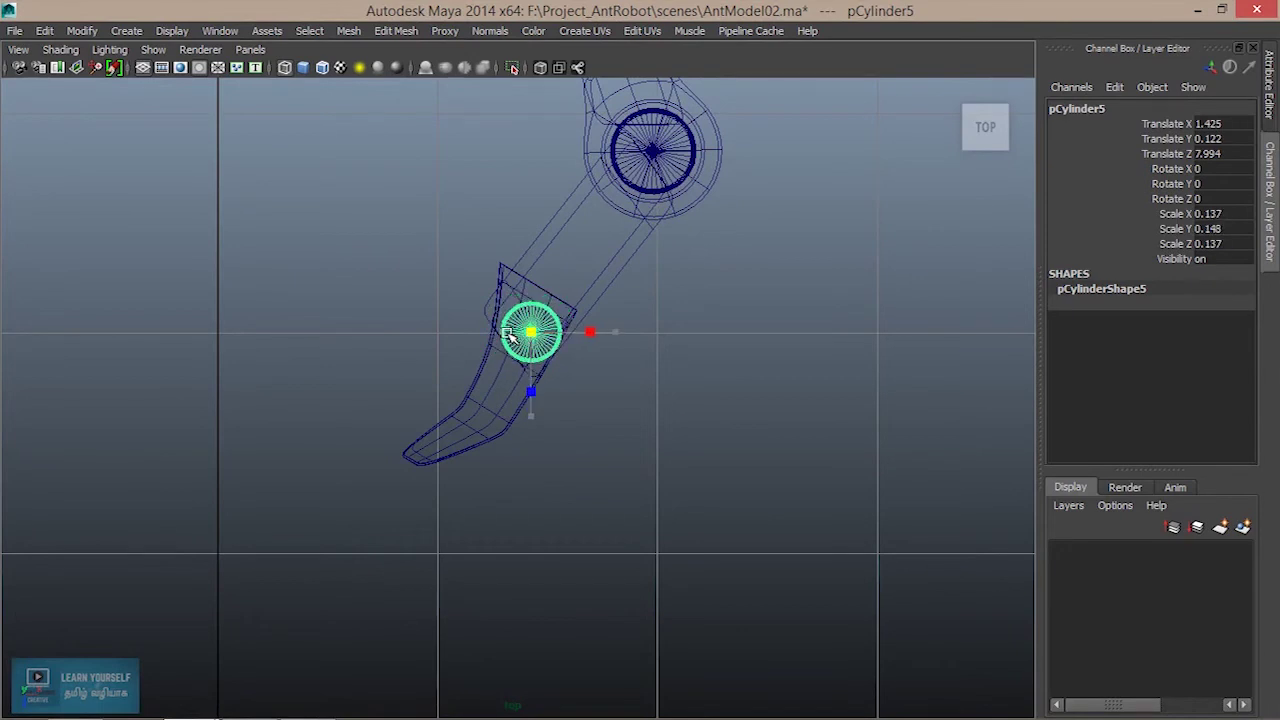
key(space)
key(space)
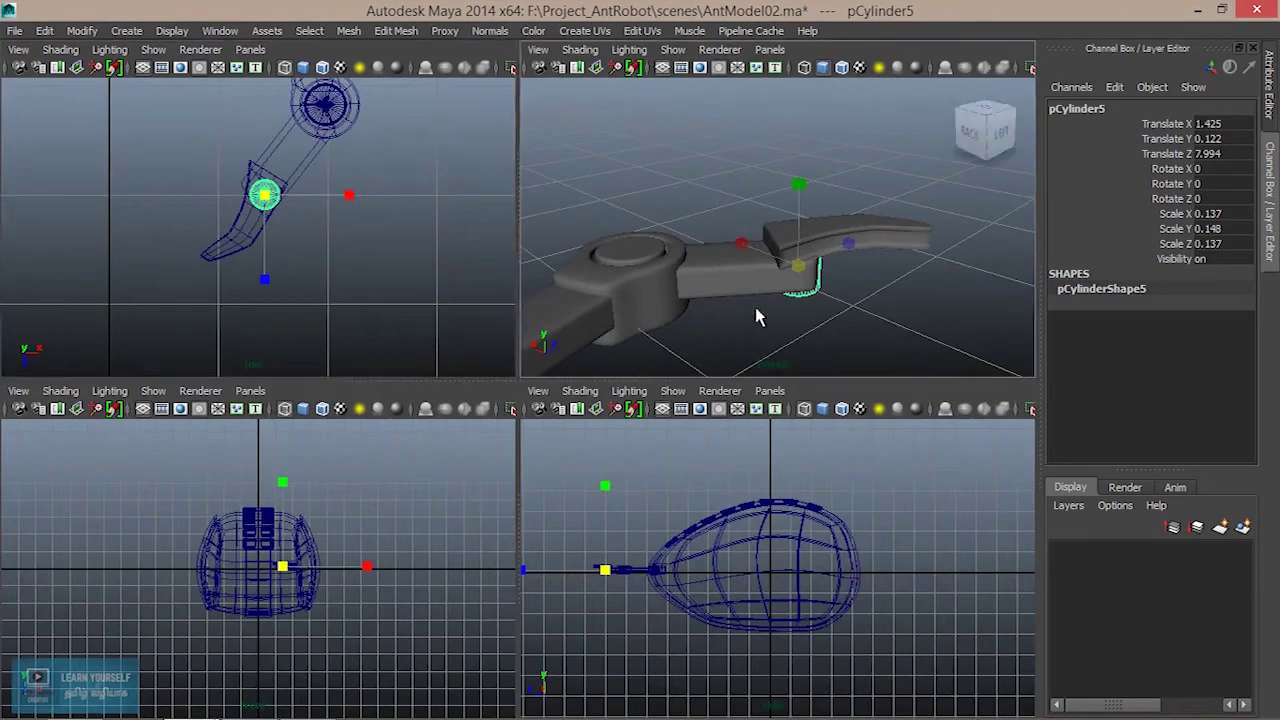
Stretch the pin to Scale Y 0.253 and raise it to Y 0.203 through the claw joint.
mouse_move(743, 328)
alt+mouse_down()
mouse_move(679, 329)
mouse_move(638, 400)
alt+mouse_up()
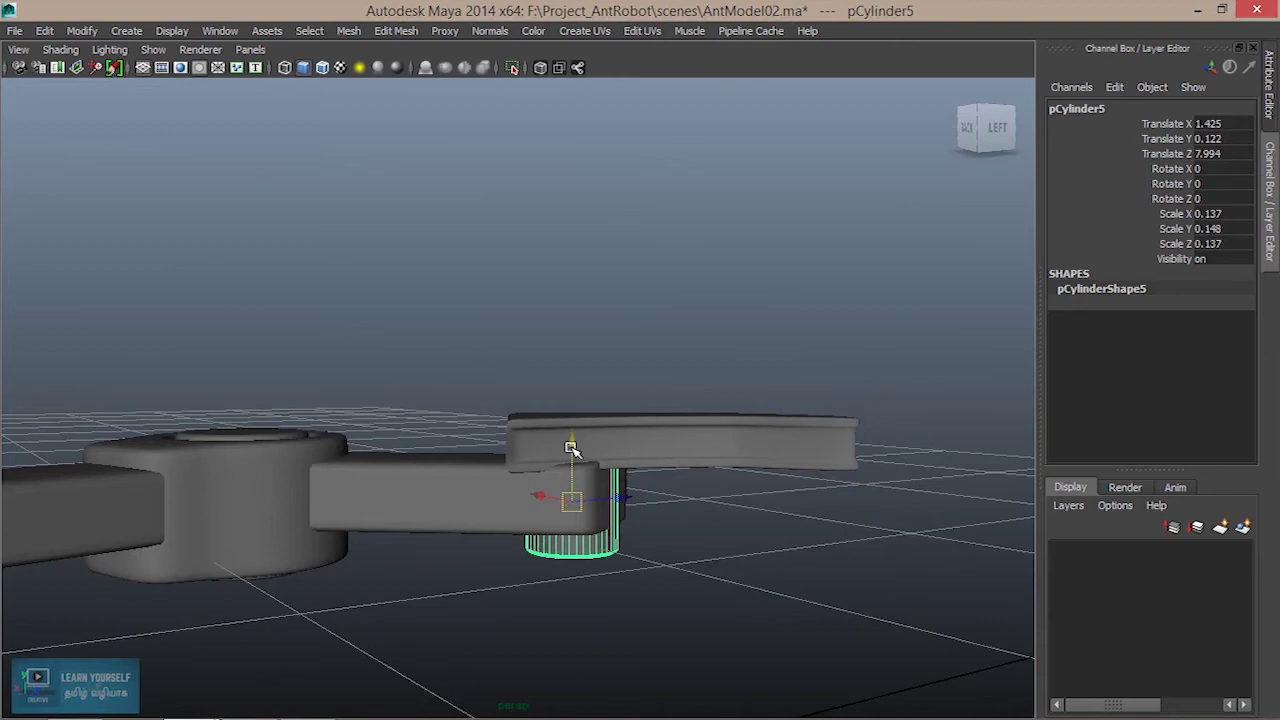
mouse_move(569, 446)
mouse_down()
mouse_move(575, 315)
mouse_move(575, 327)
mouse_up()
drag(576, 450, 576, 410)
key(r)
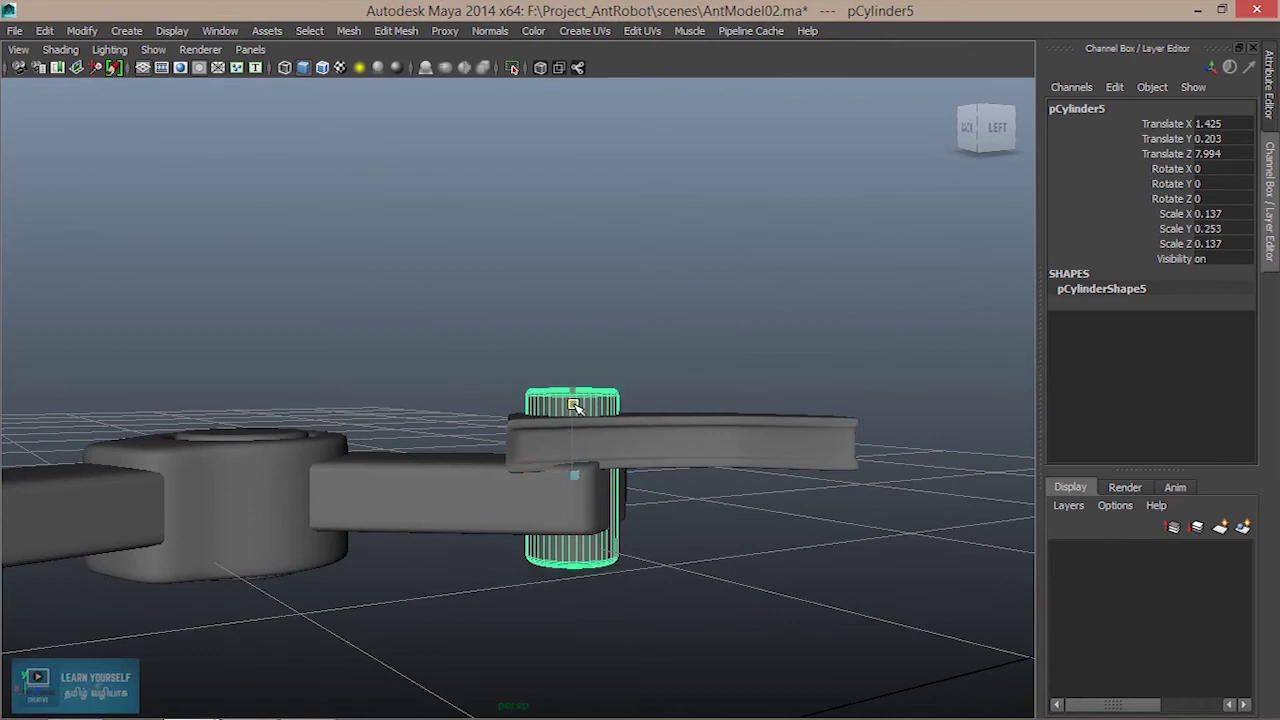
click(718, 569)
mouse_move(714, 569)
alt+mouse_down()
mouse_move(681, 553)
mouse_move(623, 560)
mouse_move(626, 529)
mouse_move(666, 540)
mouse_move(603, 569)
mouse_move(662, 515)
mouse_move(586, 531)
mouse_move(640, 531)
mouse_move(571, 503)
alt+mouse_up()
click(545, 485)
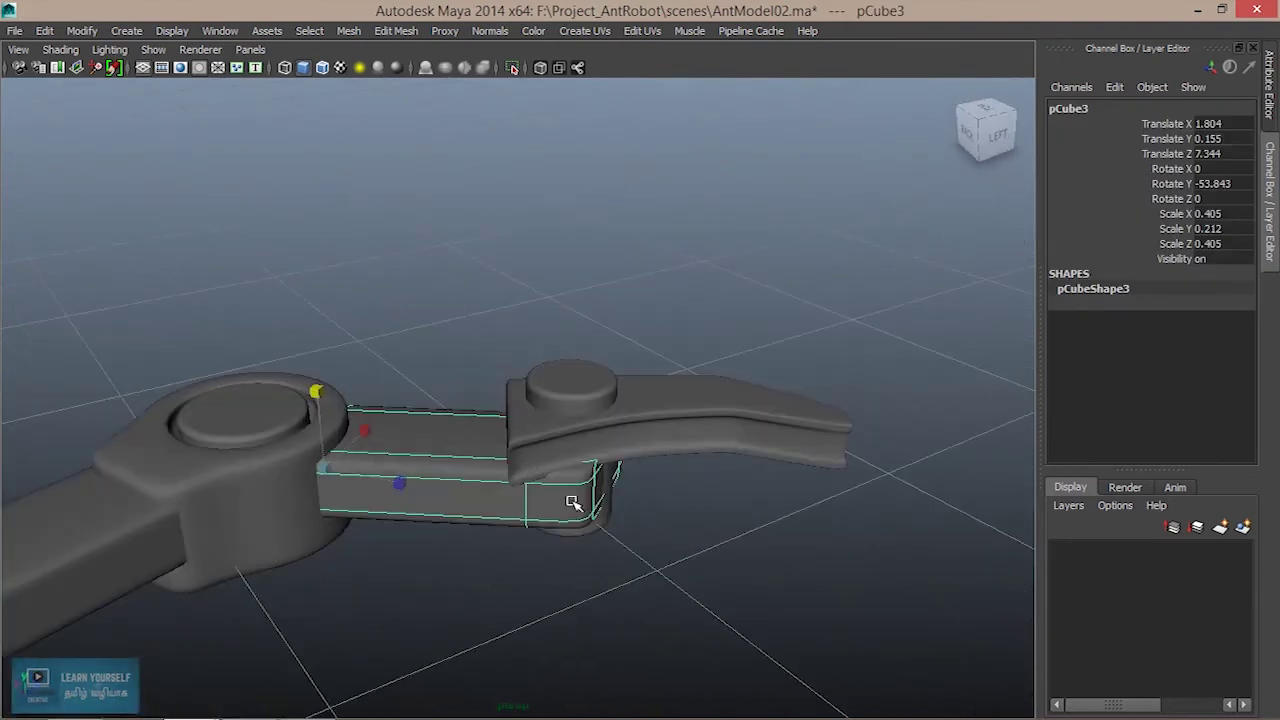
Duplicate the curved claw and lower the copy pCube5 to Y -0.019 beneath the original.
click(674, 447)
key(ctrl+d)
key(w)
drag(671, 368, 668, 445)
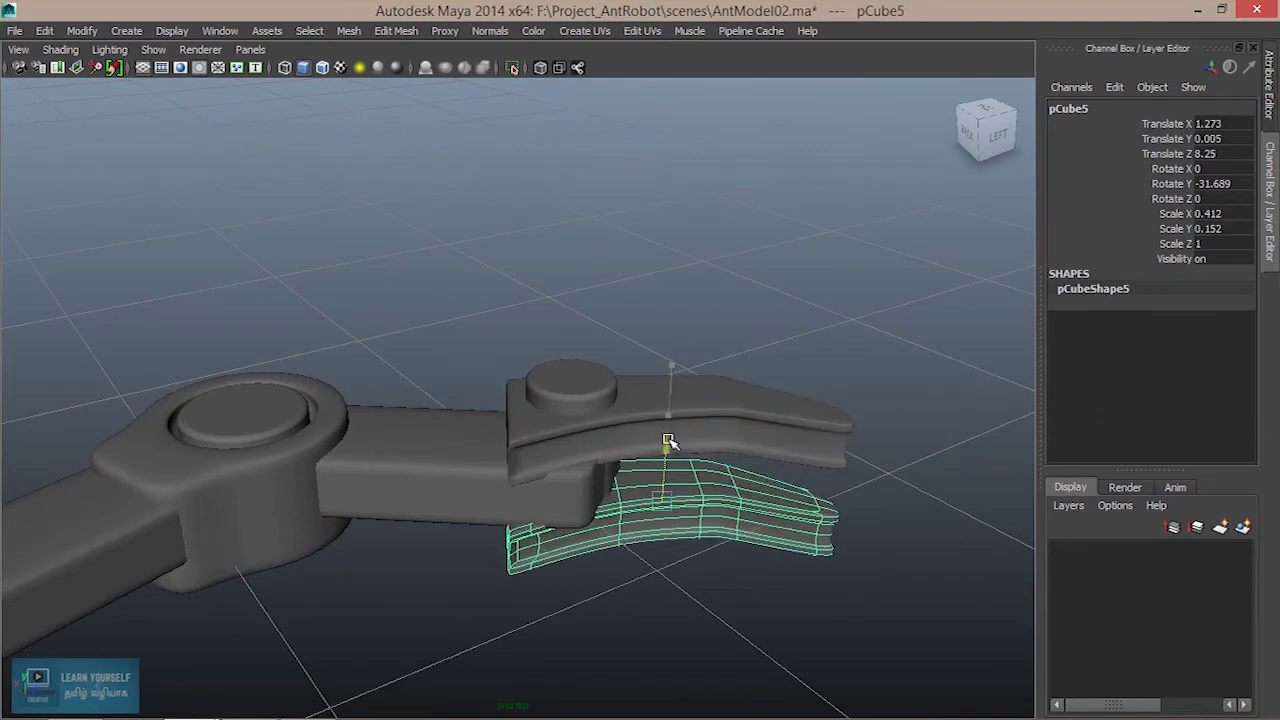
mouse_move(693, 540)
alt+mouse_down()
mouse_move(617, 449)
mouse_move(654, 486)
mouse_move(723, 517)
mouse_move(712, 546)
mouse_move(651, 500)
mouse_move(687, 497)
alt+mouse_up()
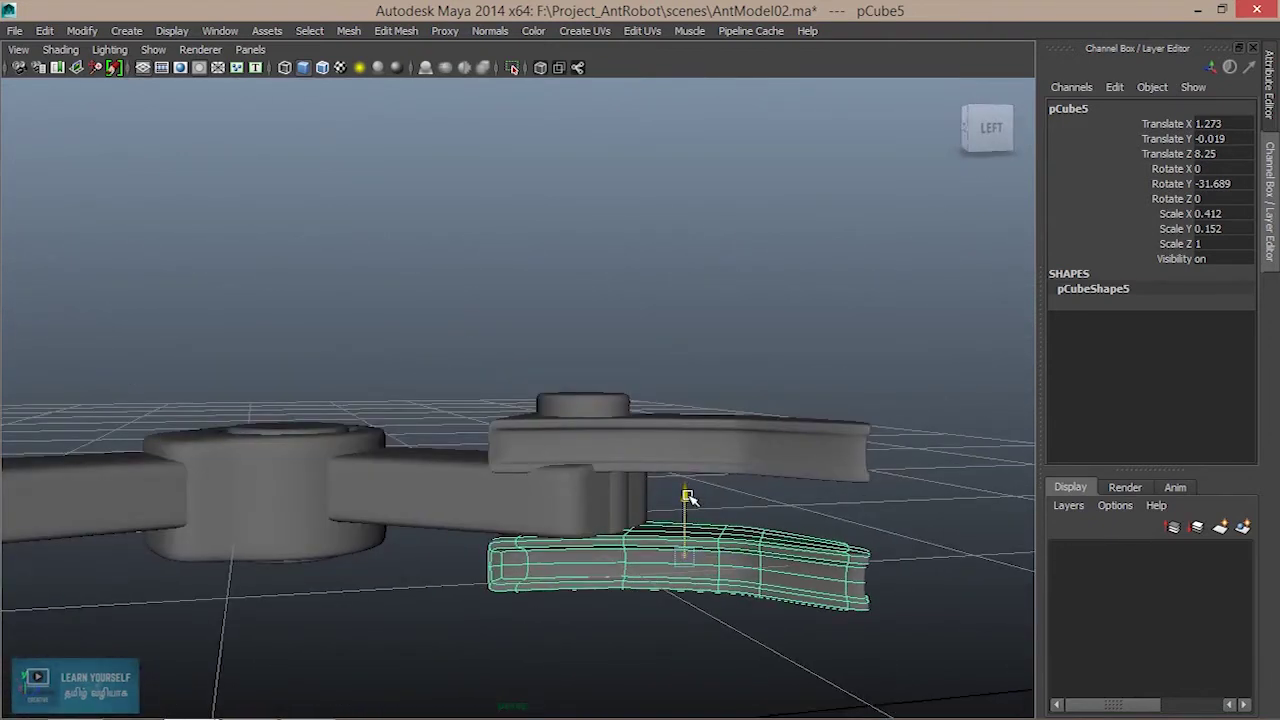
Raise the upper claw pCube4 to Translate Y 0.338 and select the pin cylinder.
click(680, 452)
drag(686, 392, 689, 374)
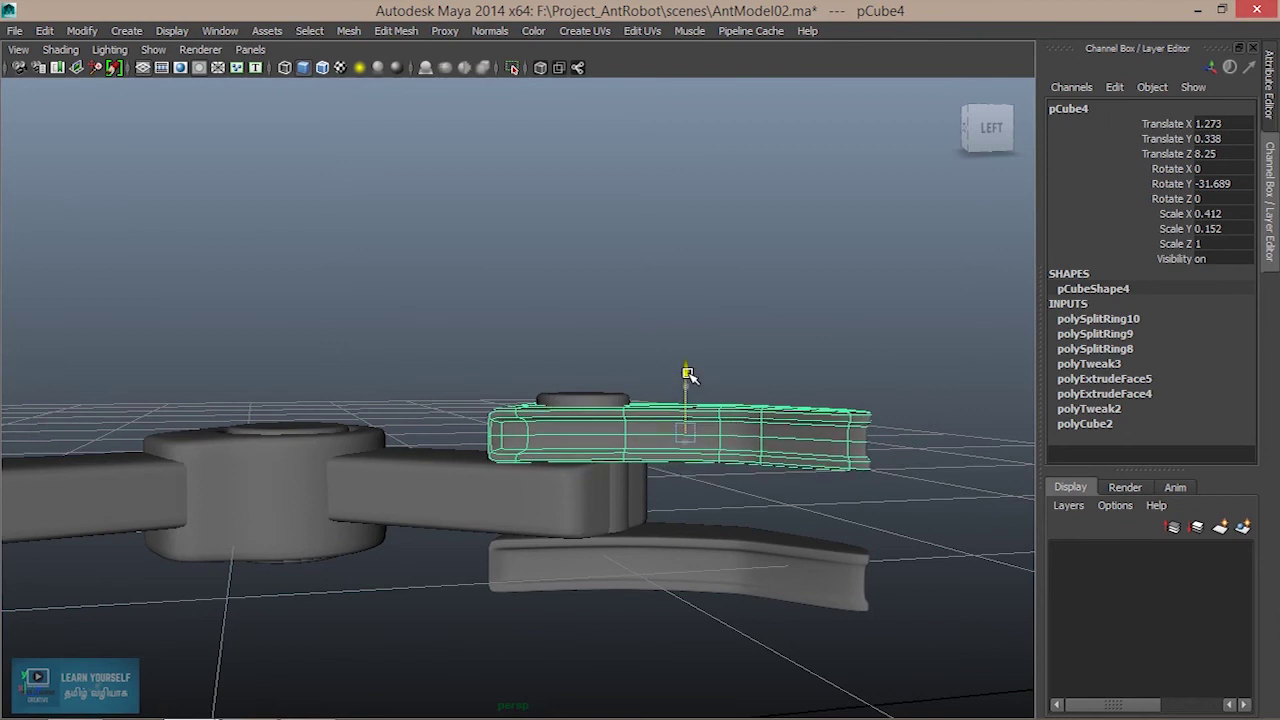
click(634, 559)
click(593, 388)
click(597, 398)
mouse_move(636, 515)
alt+mouse_down()
mouse_move(666, 591)
mouse_move(660, 572)
alt+mouse_up()
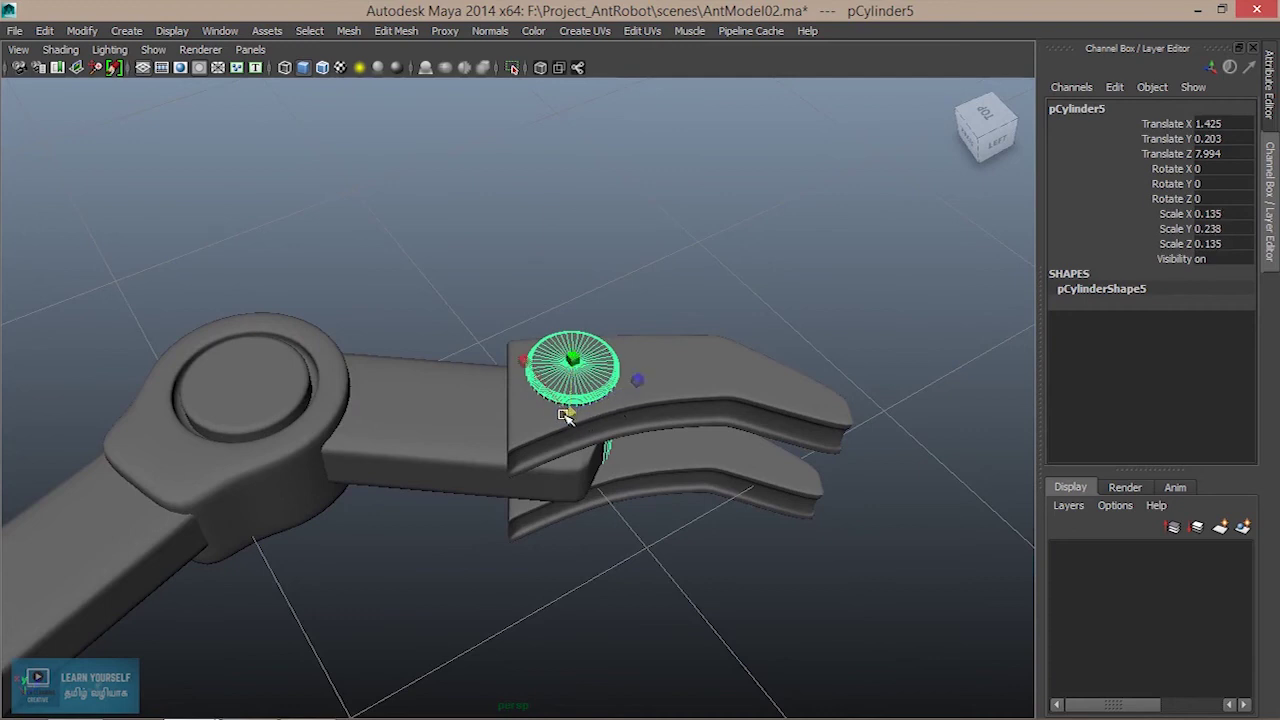
Shrink pCylinder5 uniformly and stretch its Y scale so it spans both claw jaws.
drag(565, 417, 552, 417)
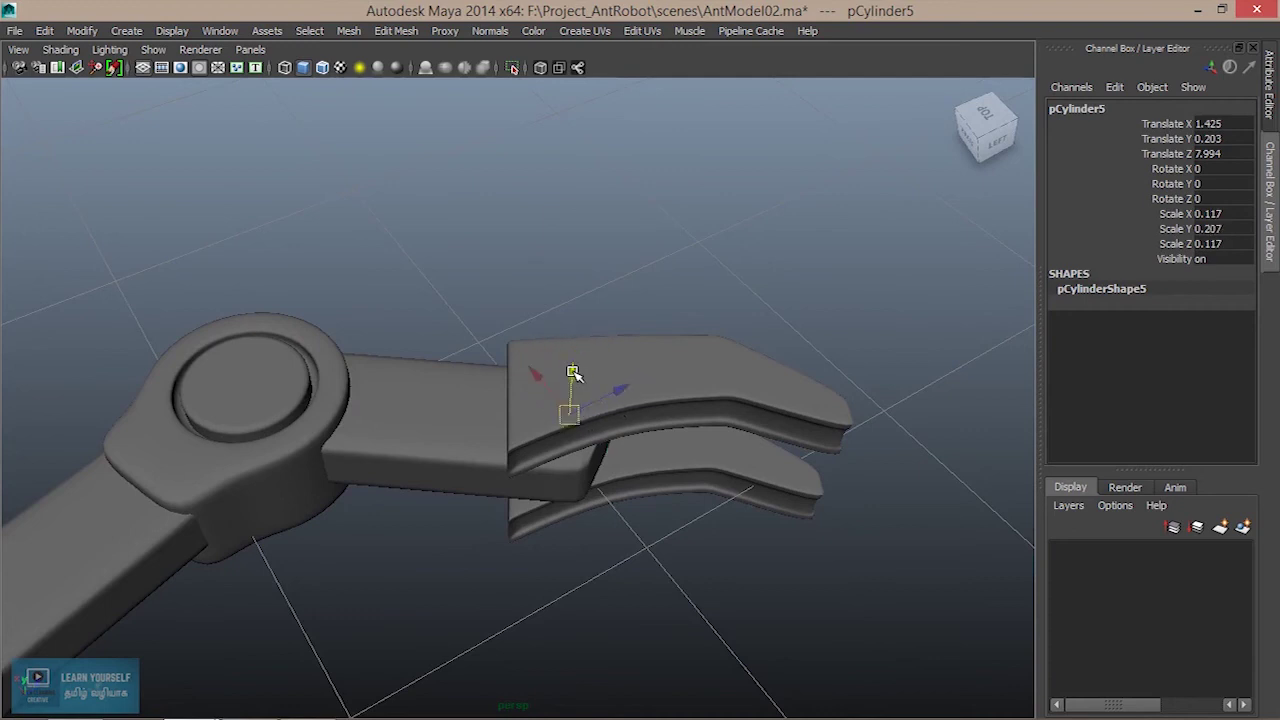
drag(571, 360, 571, 348)
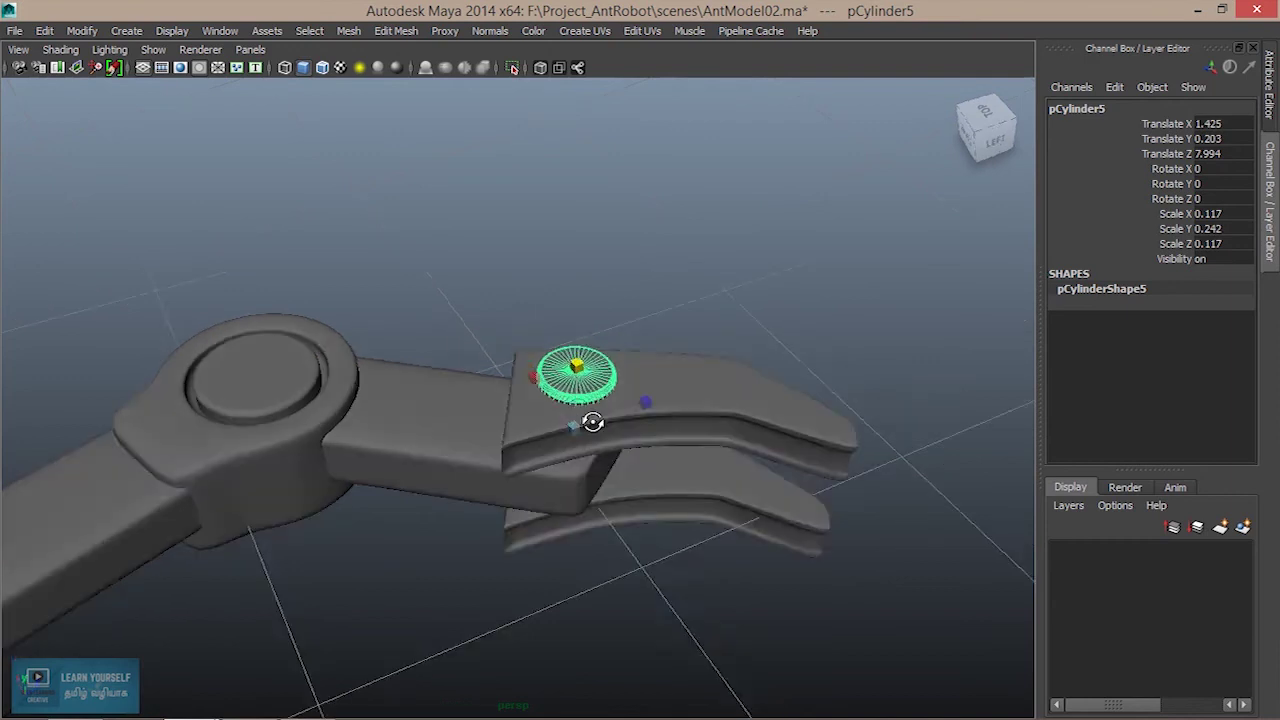
alt+drag(591, 420, 601, 386)
click(690, 345)
Orbit and zoom around the leg to inspect the two-jaw pincer and its joints.
mouse_move(671, 366)
alt+mouse_down()
mouse_move(857, 451)
mouse_move(566, 411)
mouse_move(777, 403)
alt+mouse_up()
alt+right_drag(777, 403, 594, 434)
mouse_move(594, 434)
alt+mouse_down()
mouse_move(677, 431)
mouse_move(589, 437)
mouse_move(503, 471)
mouse_move(629, 471)
mouse_move(671, 431)
mouse_move(694, 440)
mouse_move(677, 611)
alt+mouse_up()
alt+middle_drag(677, 611, 709, 443)
mouse_move(709, 443)
alt+mouse_down()
mouse_move(566, 471)
mouse_move(757, 476)
mouse_move(766, 509)
mouse_move(743, 480)
mouse_move(664, 491)
mouse_move(726, 506)
alt+mouse_up()
click(743, 480)
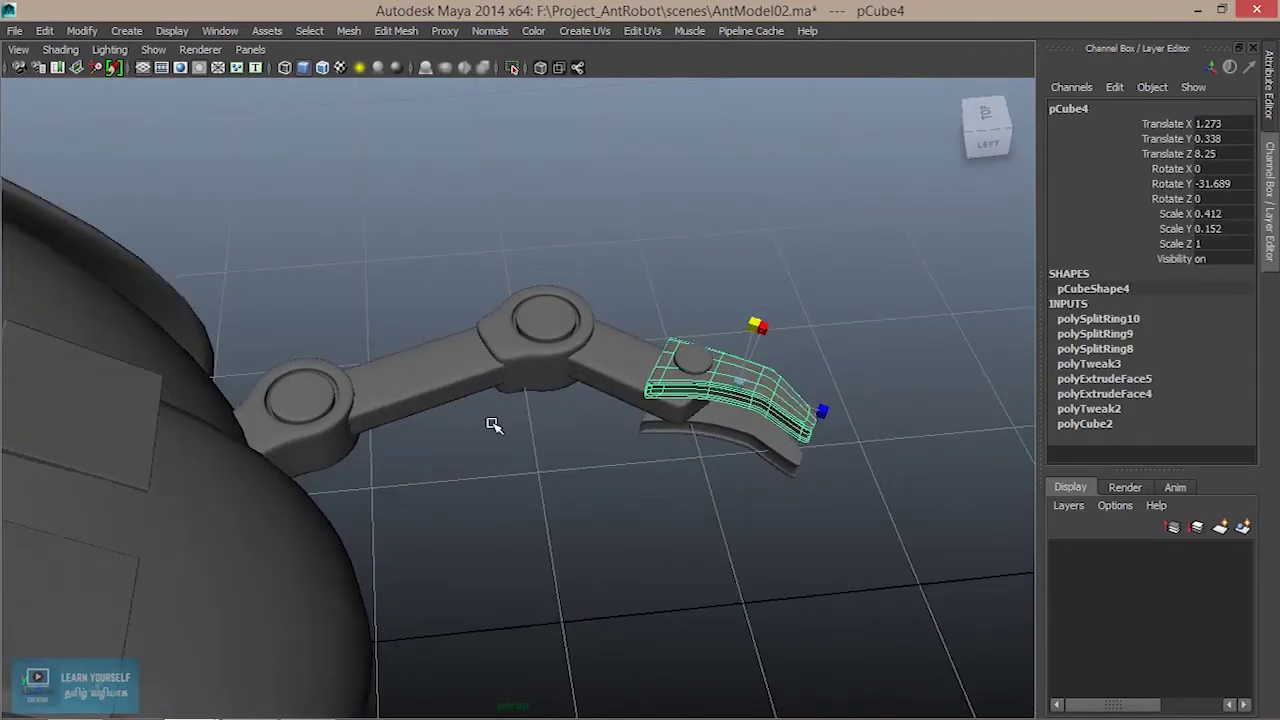
mouse_move(548, 450)
alt+mouse_down()
mouse_move(517, 466)
mouse_move(577, 463)
mouse_move(559, 508)
mouse_move(563, 449)
mouse_move(591, 509)
alt+mouse_up()
mouse_move(591, 509)
alt+right_down()
mouse_move(674, 477)
mouse_move(710, 404)
alt+right_up()
mouse_move(710, 404)
alt+mouse_down()
mouse_move(669, 366)
mouse_move(629, 380)
alt+mouse_up()
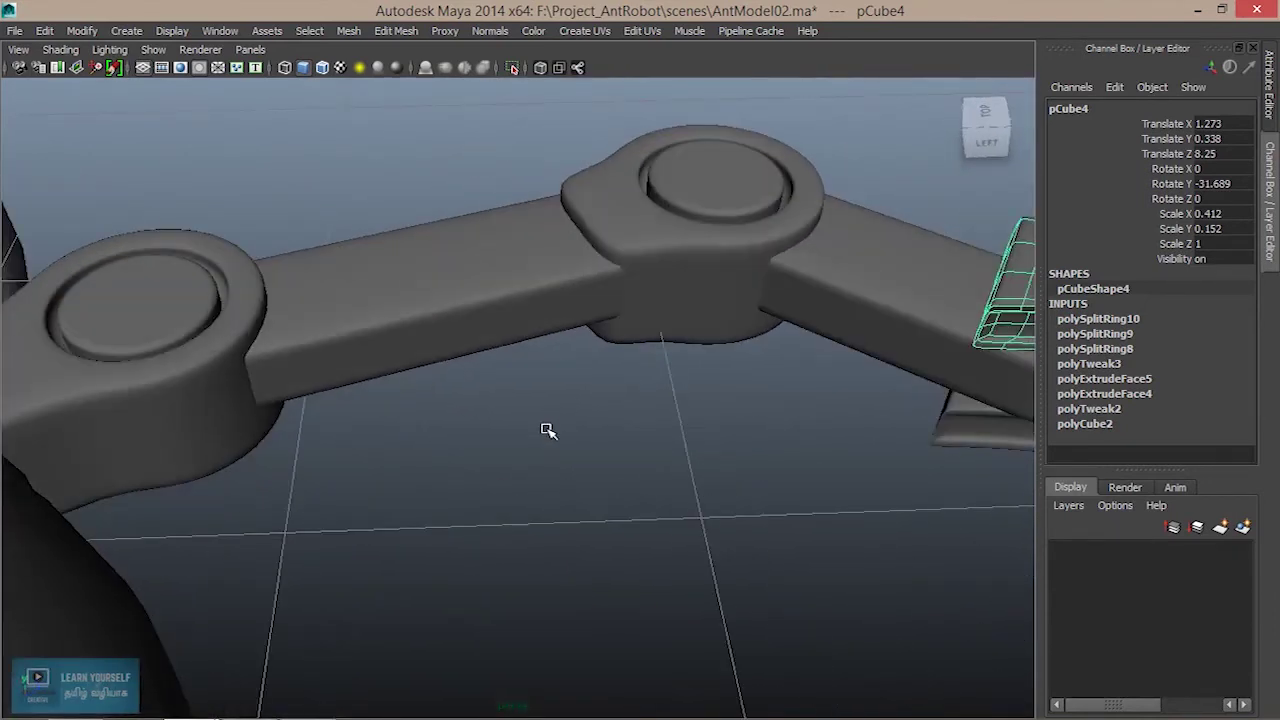
alt+right_drag(548, 430, 543, 449)
mouse_move(543, 449)
alt+mouse_down()
mouse_move(580, 494)
mouse_move(723, 514)
alt+mouse_up()
alt+middle_drag(723, 514, 661, 536)
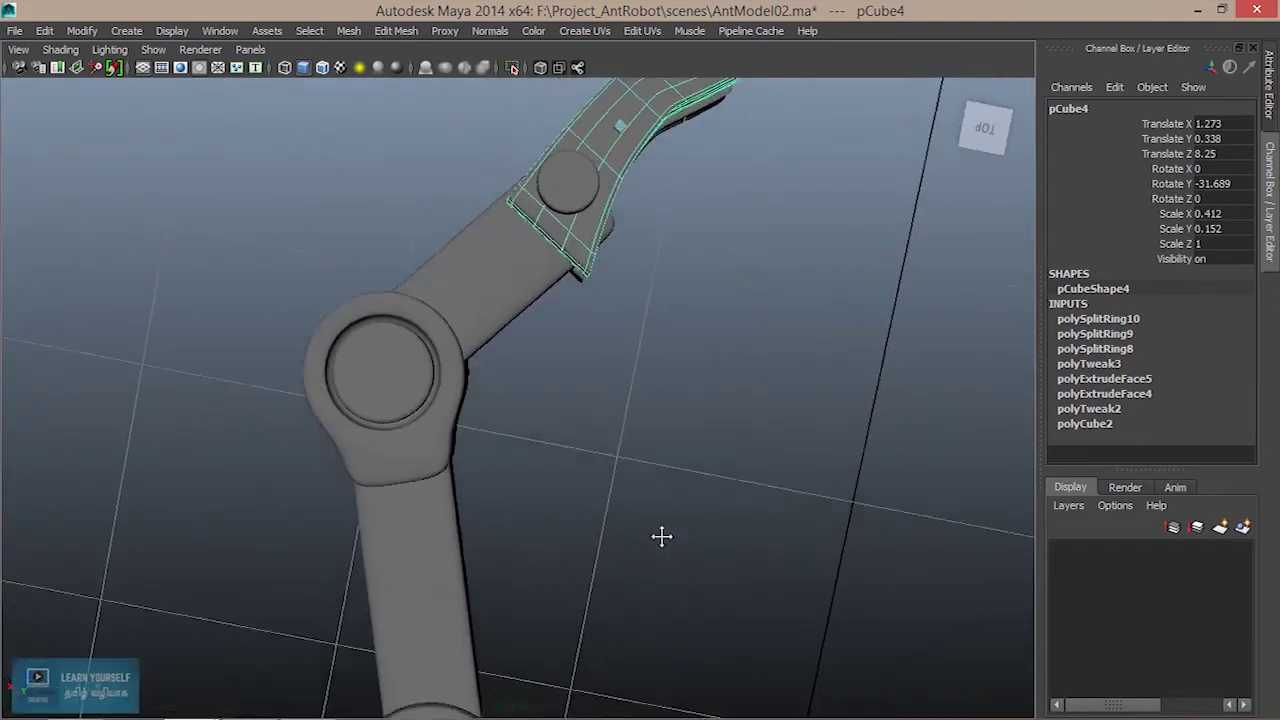
alt+right_drag(661, 536, 612, 494)
mouse_move(612, 494)
alt+mouse_down()
mouse_move(523, 449)
mouse_move(663, 509)
mouse_move(551, 474)
alt+mouse_up()
alt+right_drag(551, 474, 414, 329)
mouse_move(414, 329)
alt+mouse_down()
mouse_move(414, 382)
mouse_move(857, 434)
alt+mouse_up()
mouse_move(857, 434)
alt+right_down()
mouse_move(720, 491)
mouse_move(686, 486)
alt+right_up()
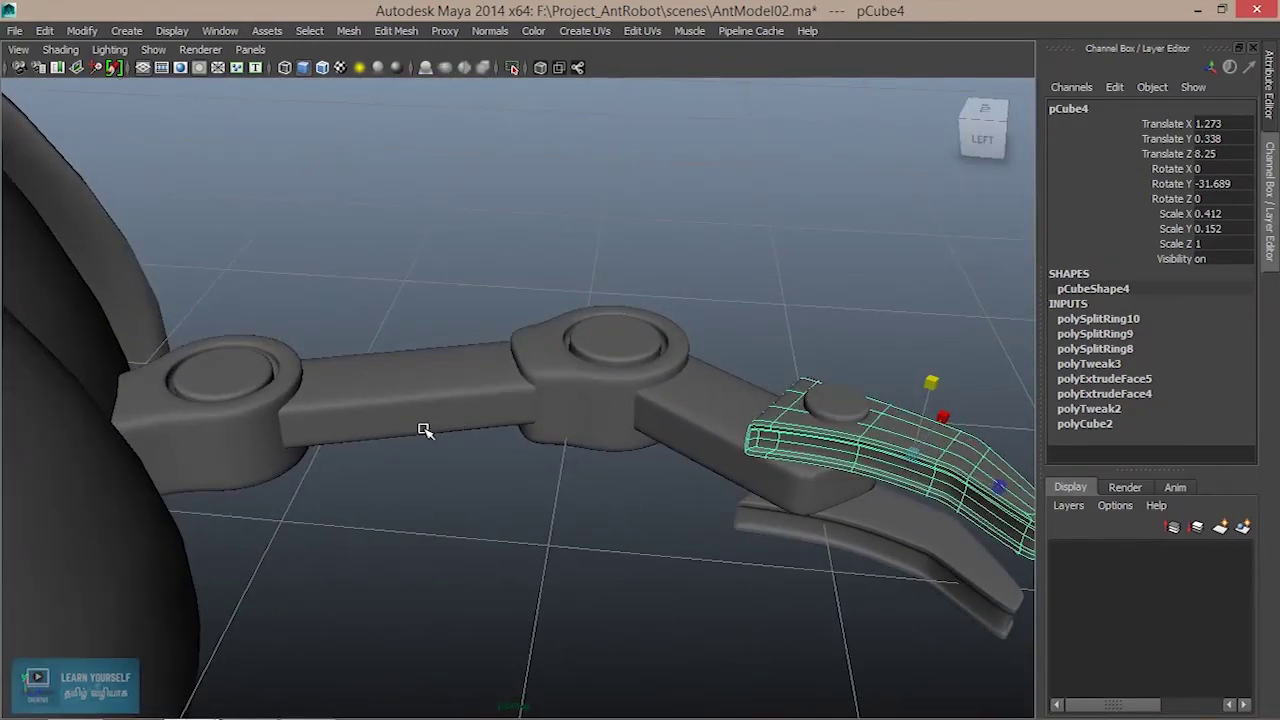
Create a polygon cylinder and move it out of the body to Translate Z 6.657.
click(127, 31)
mouse_move(170, 76)
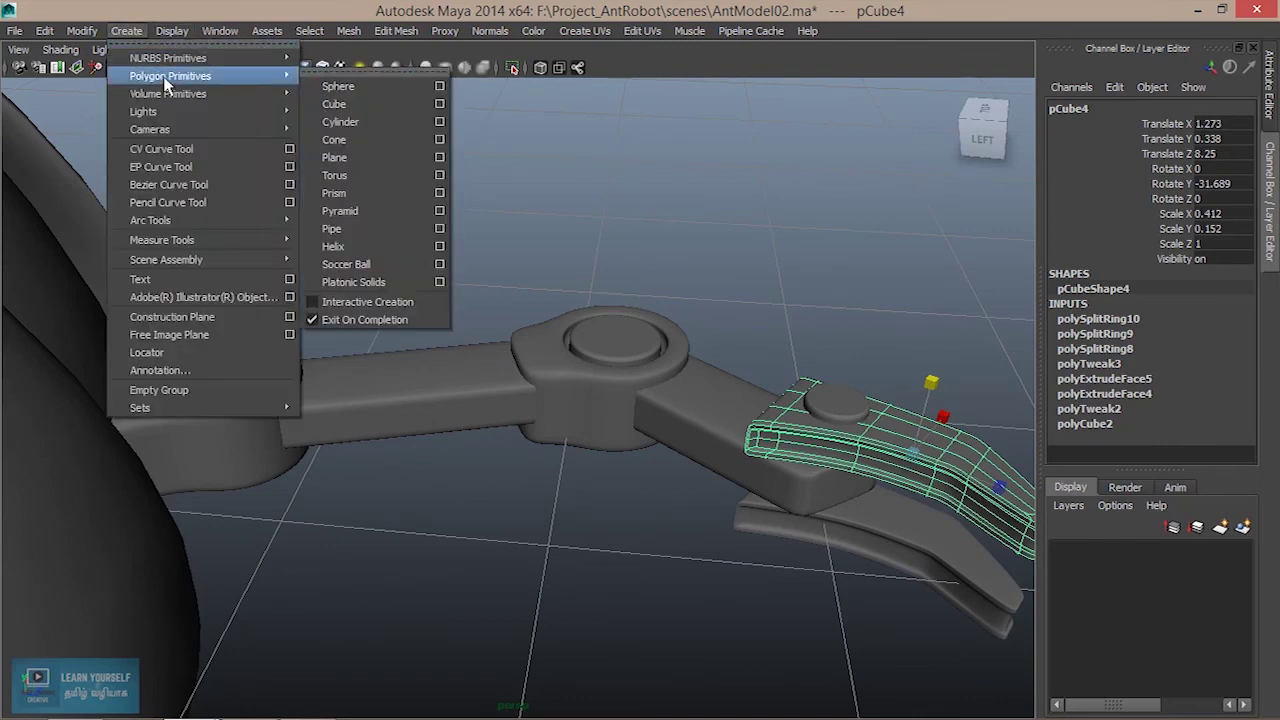
click(348, 121)
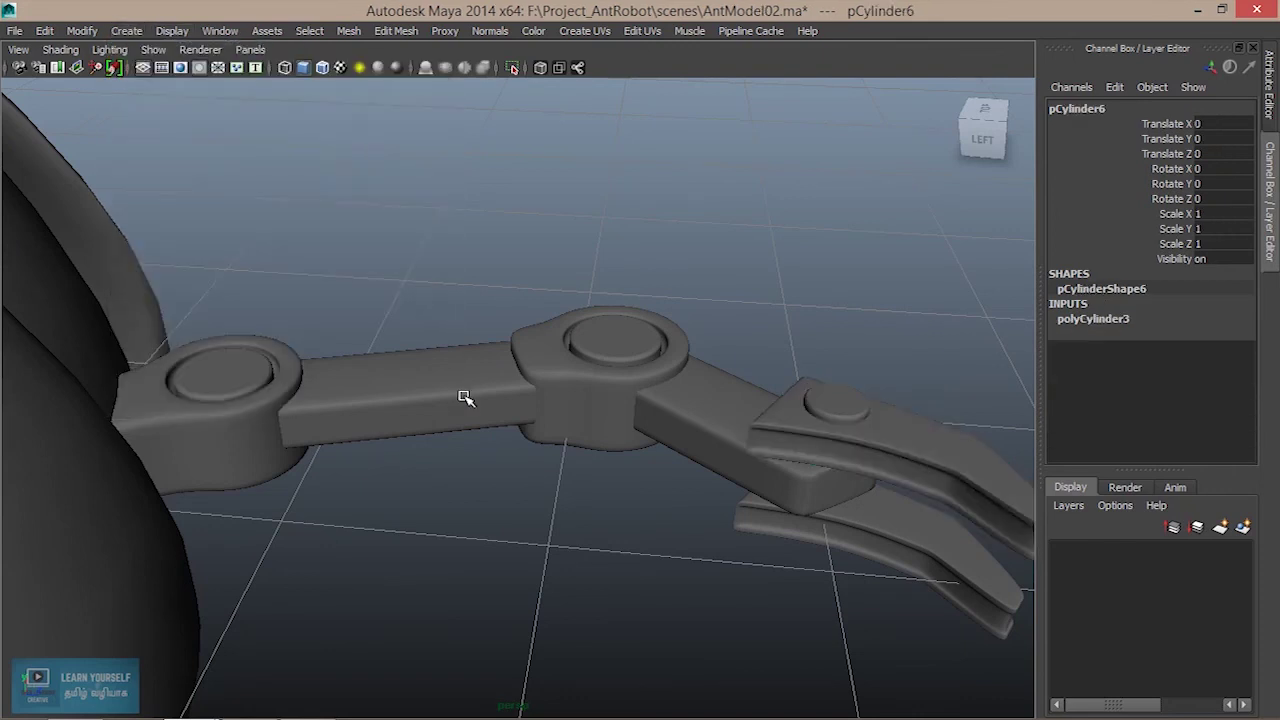
scroll(466, 397, down, 5)
scroll(432, 538, down, 5)
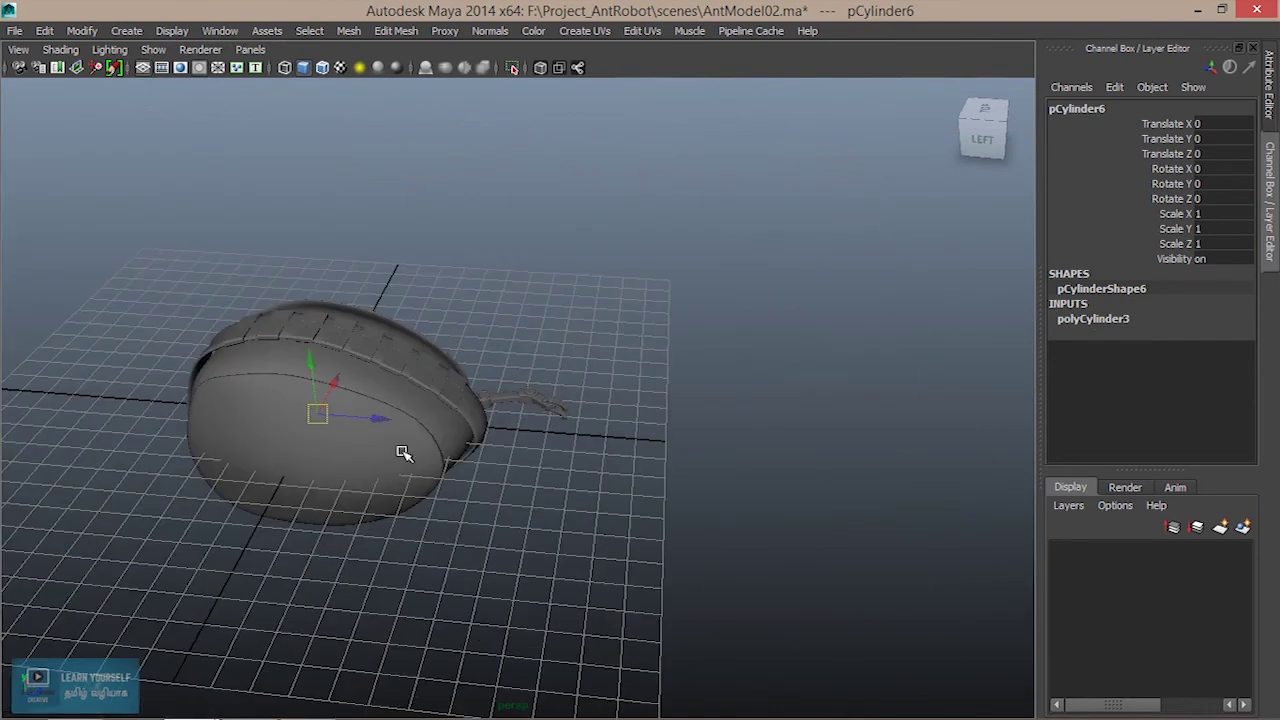
mouse_move(403, 451)
mouse_down()
mouse_move(429, 429)
mouse_move(567, 442)
mouse_move(391, 434)
mouse_up()
scroll(567, 442, up, 5)
scroll(560, 440, up, 5)
scroll(393, 437, down, 2)
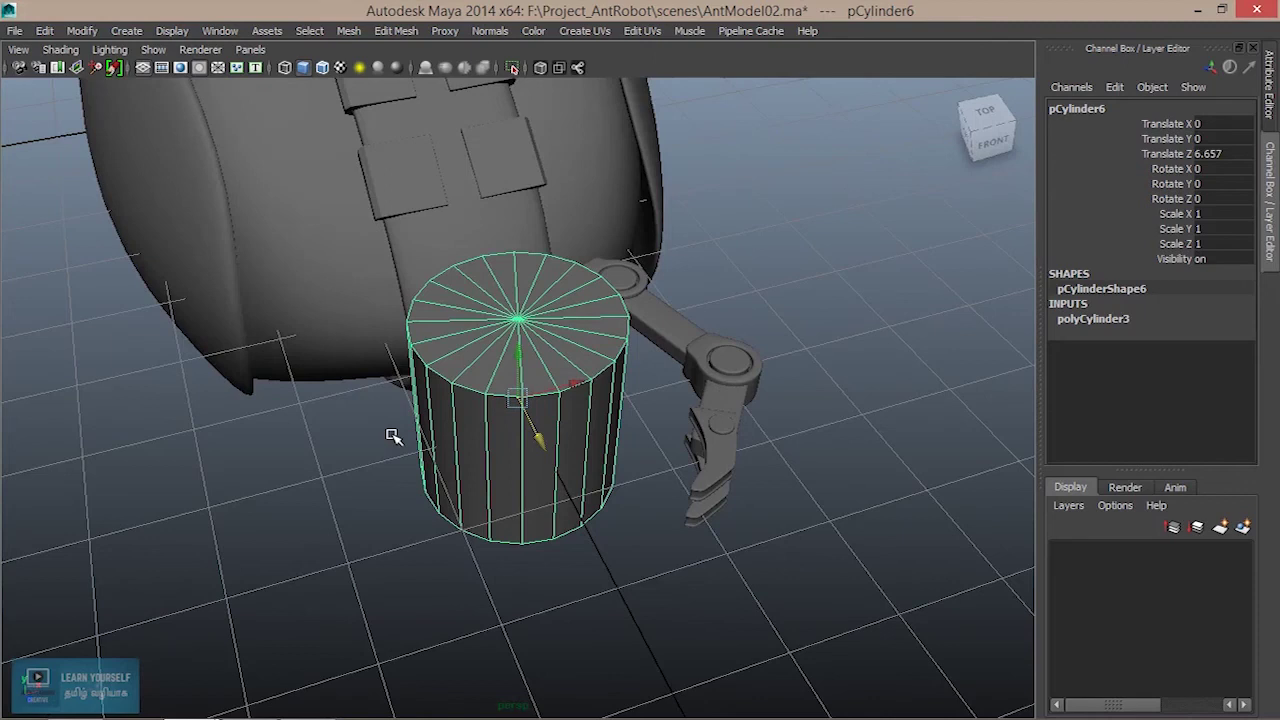
Orbit around the body to frame the new cylinder standing beside it.
mouse_move(475, 597)
alt+mouse_down()
mouse_move(337, 571)
mouse_move(386, 523)
alt+mouse_up()
scroll(614, 591, up, 3)
alt+middle_drag(614, 591, 429, 534)
scroll(429, 530, down, 3)
mouse_move(429, 526)
alt+mouse_down()
mouse_move(469, 537)
mouse_move(509, 580)
mouse_move(490, 585)
alt+mouse_up()
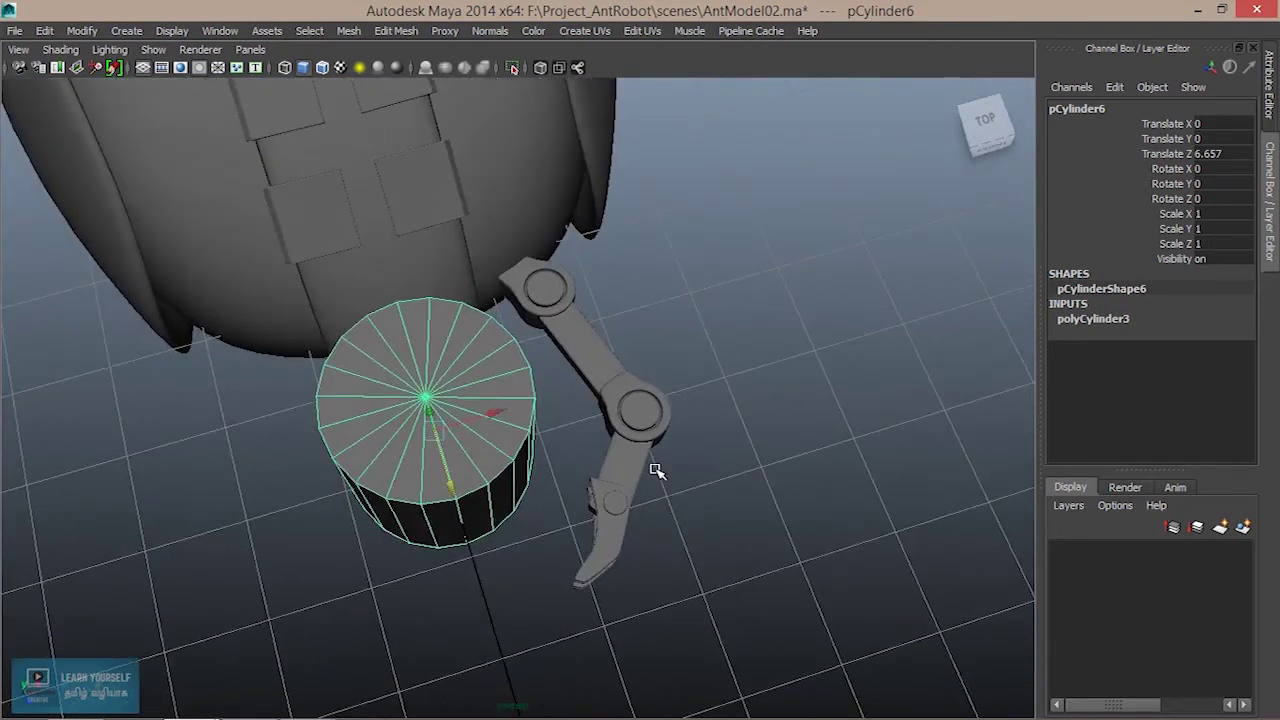